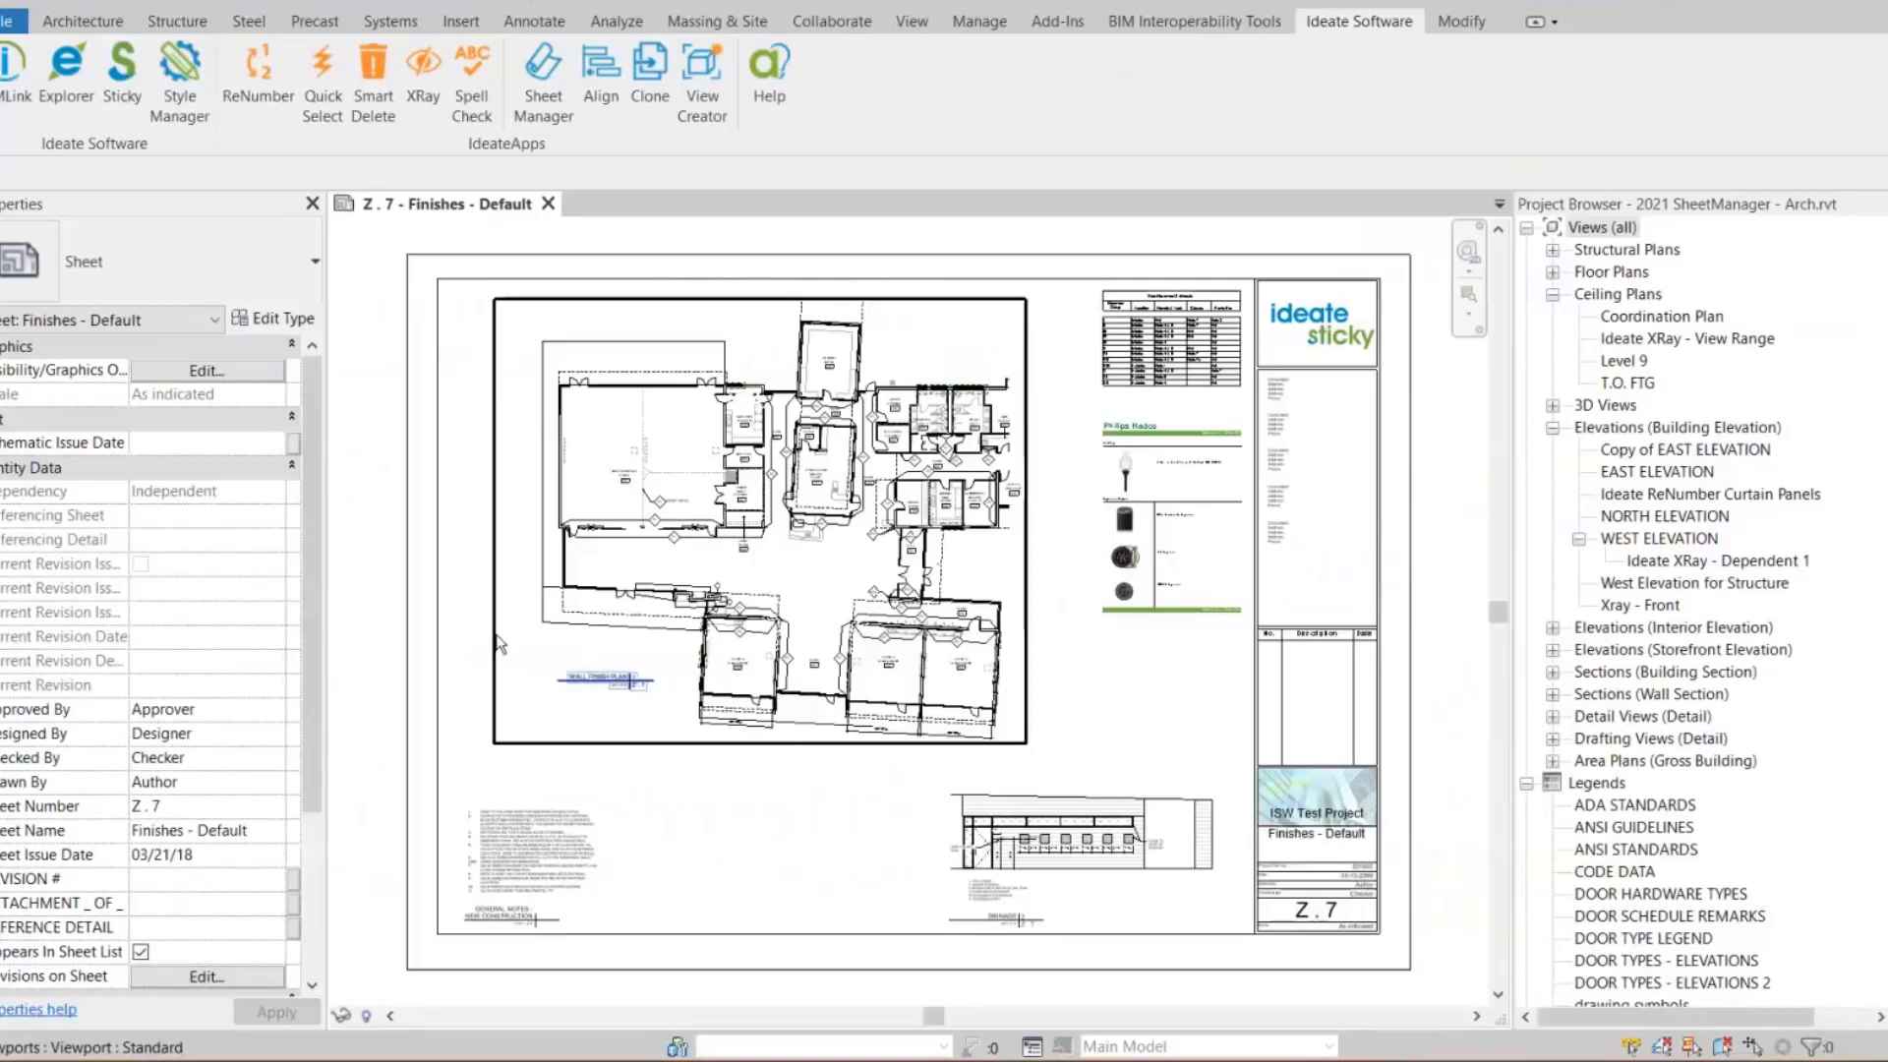
# Open the Ideate Sticky manager from the Ideate Software tools
pyautogui.click(83, 21)
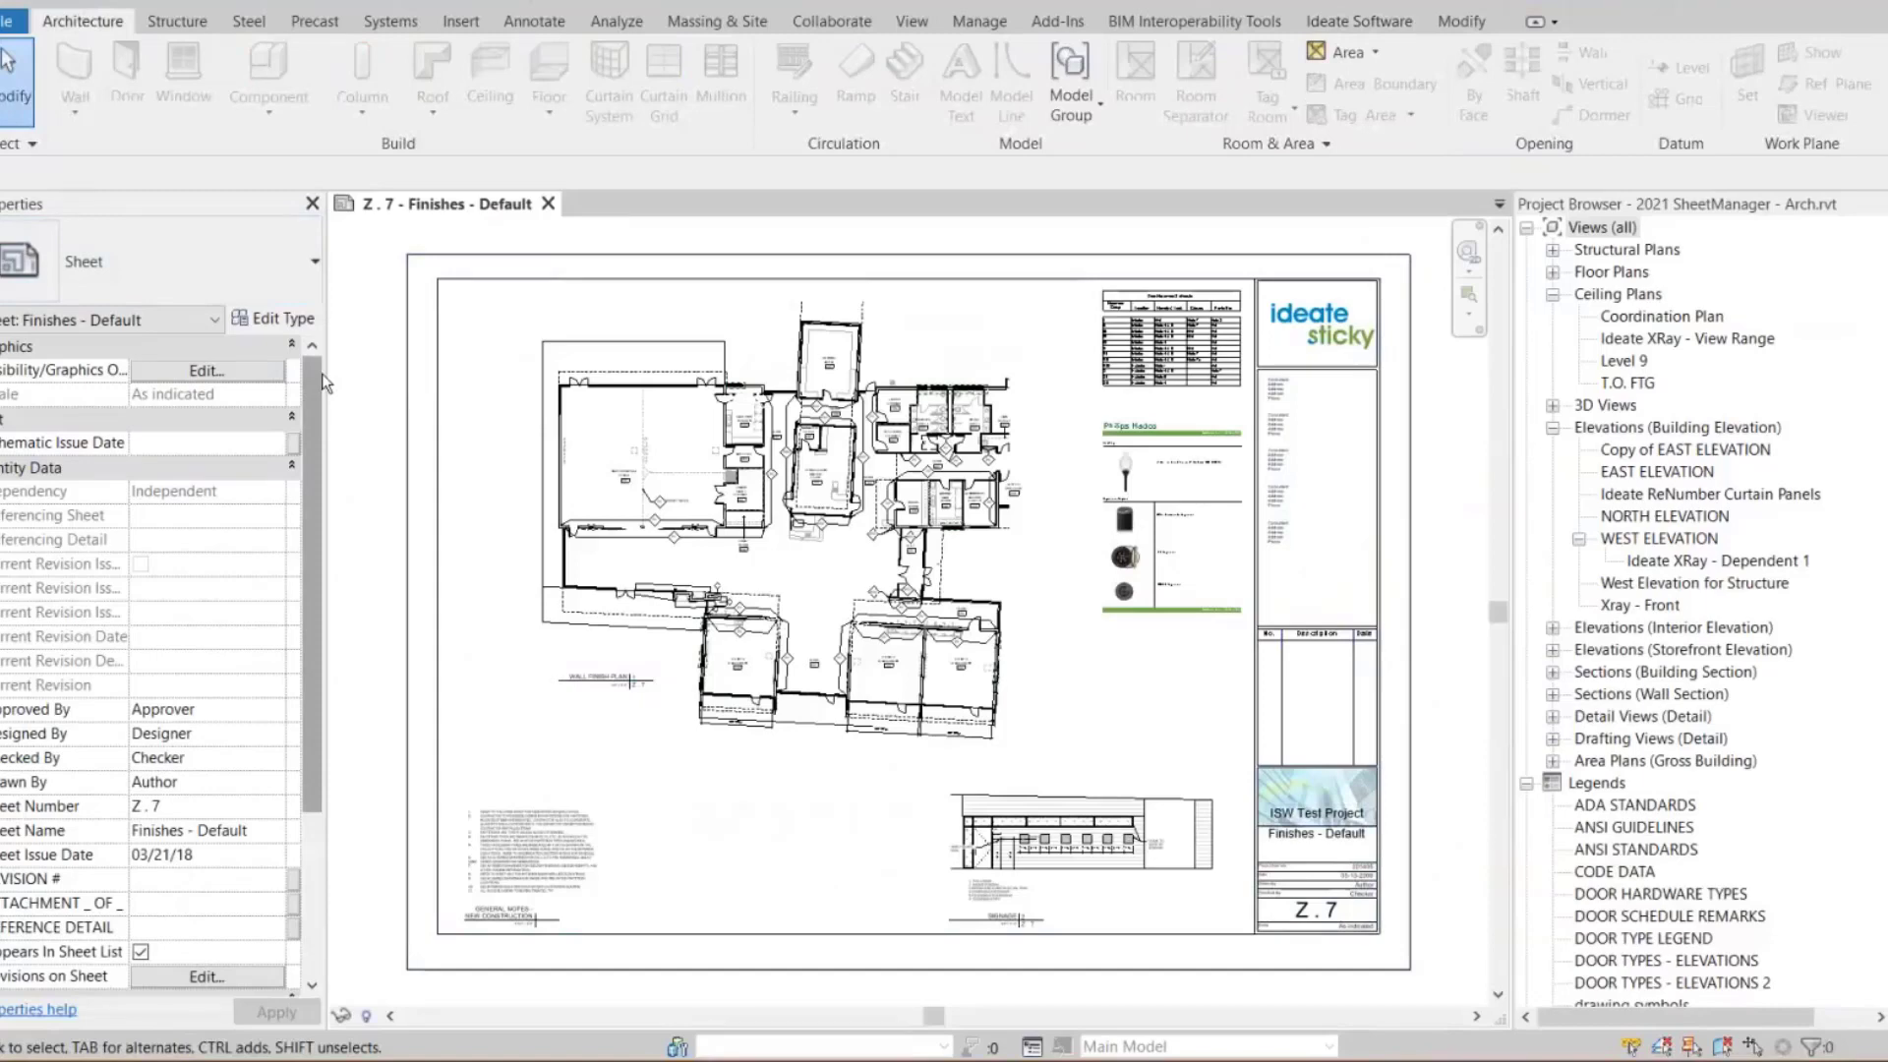
pyautogui.click(1343, 28)
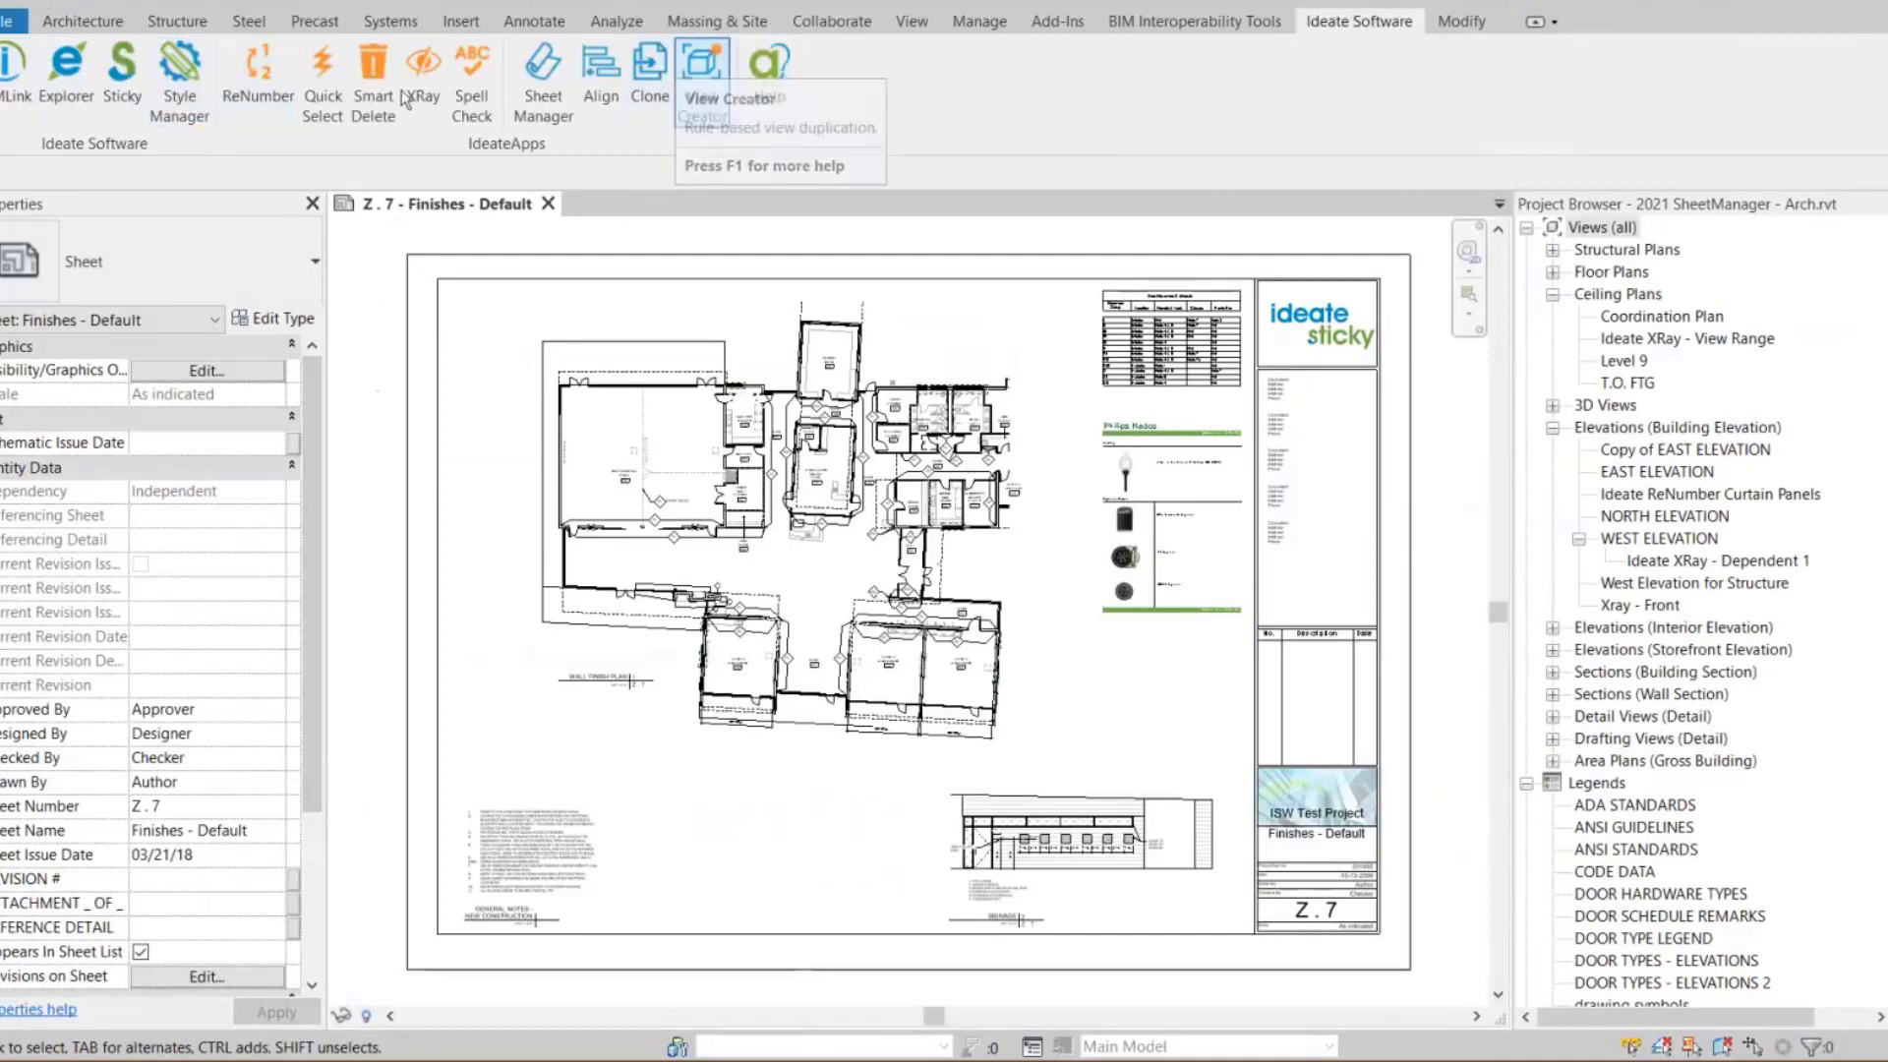
pyautogui.click(704, 96)
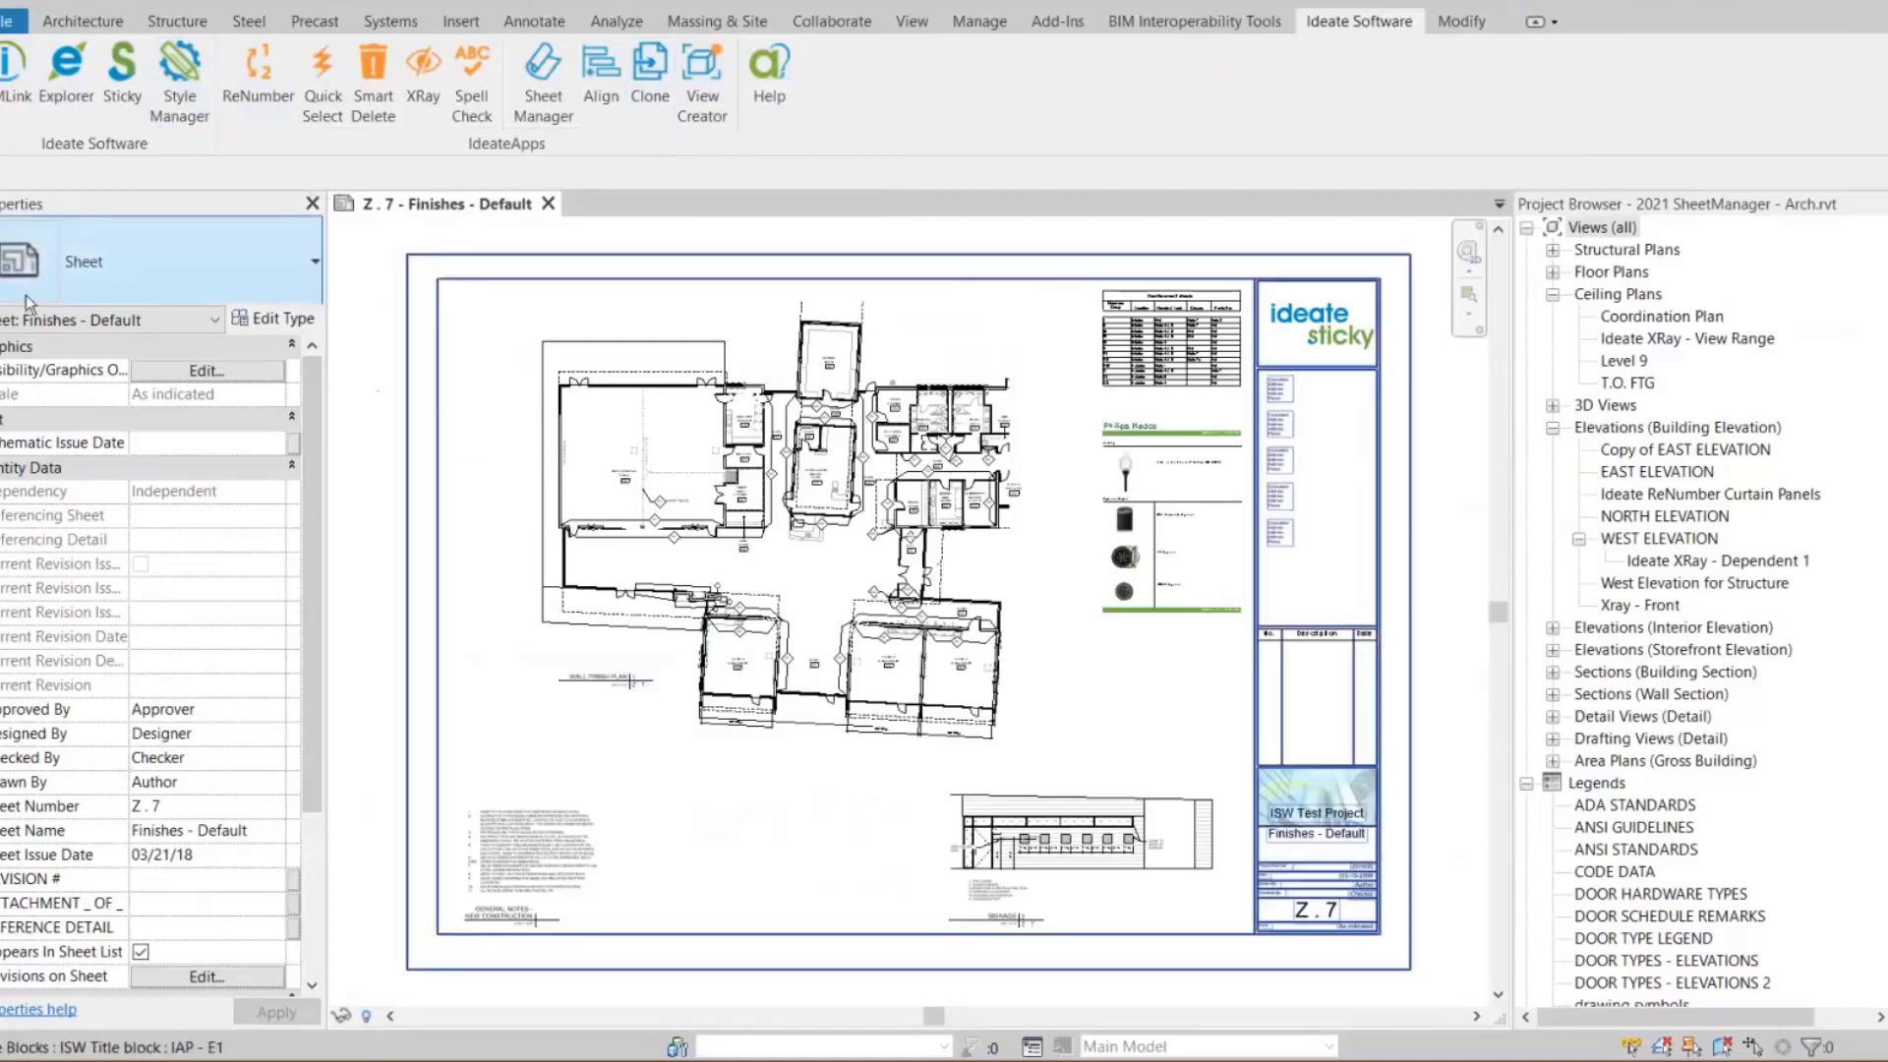
pyautogui.click(122, 94)
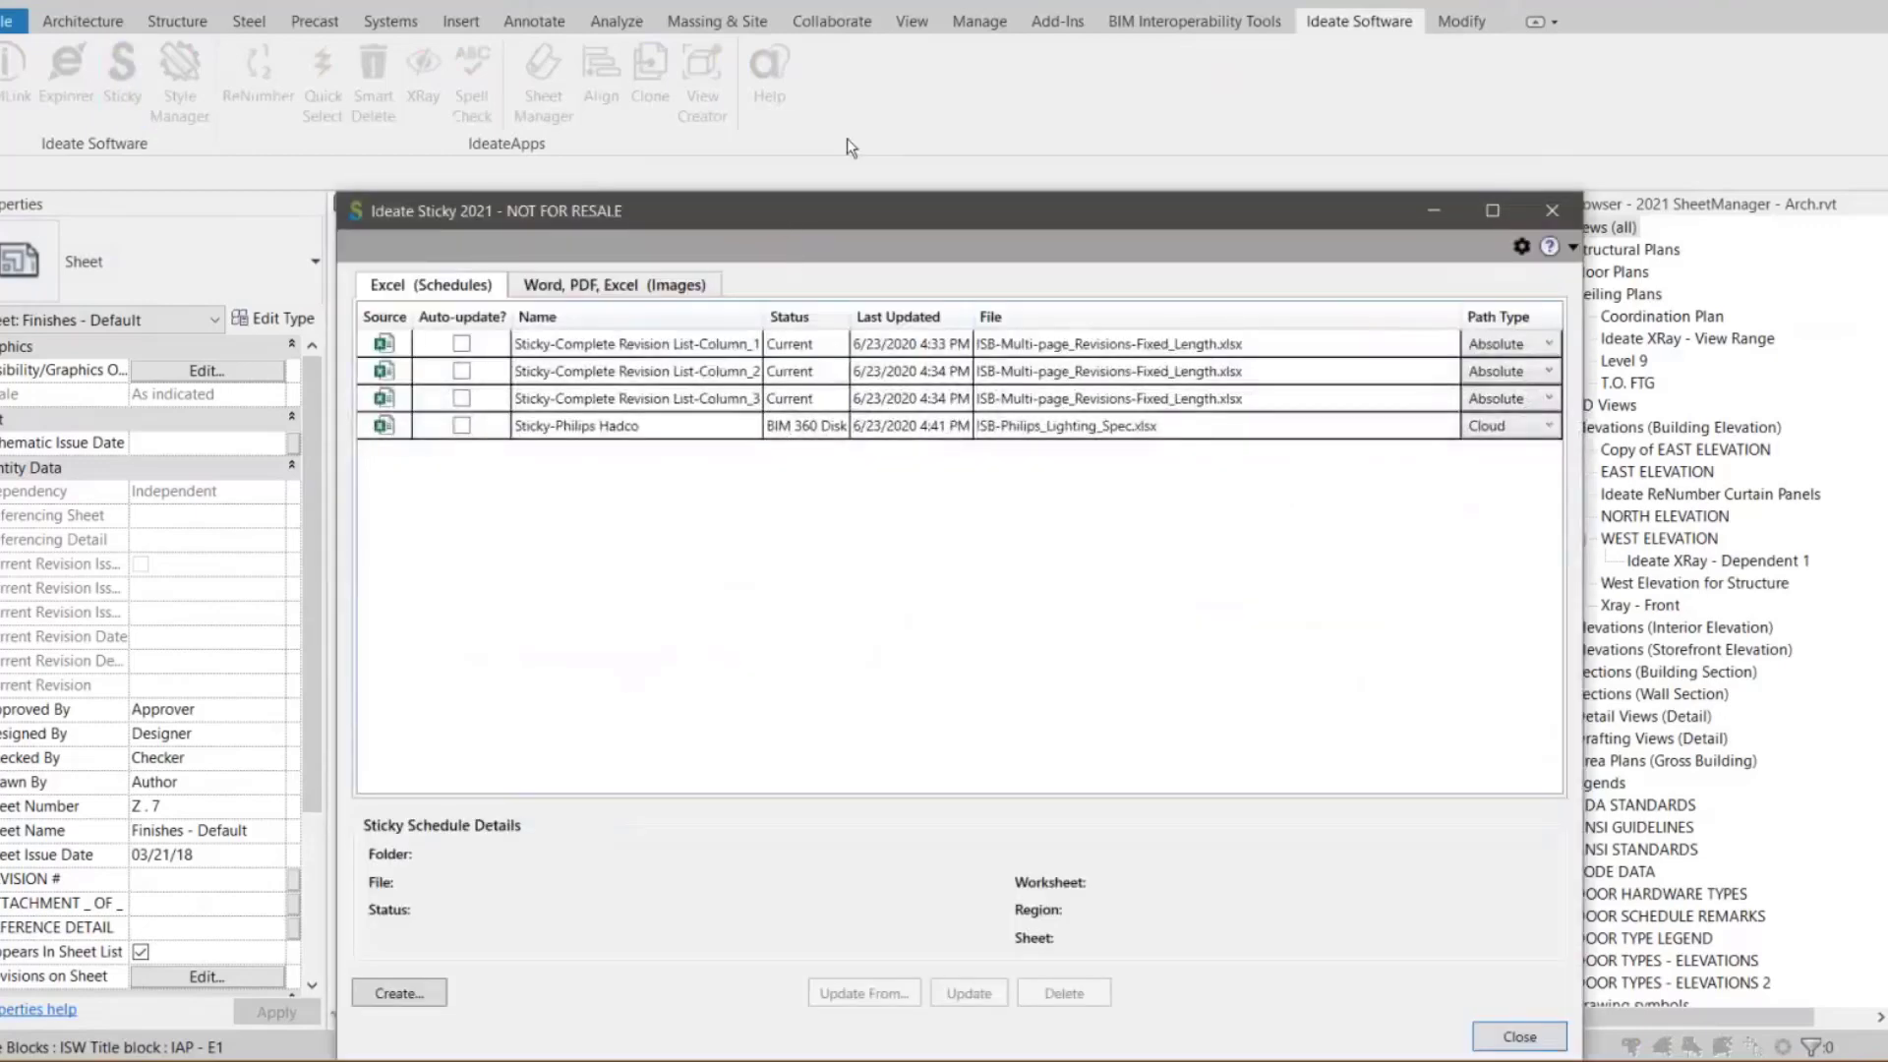
# Reposition the Sticky dialog over the sheet and widen the Status column of the schedule list
pyautogui.moveTo(783, 215); pyautogui.dragTo(834, 104)
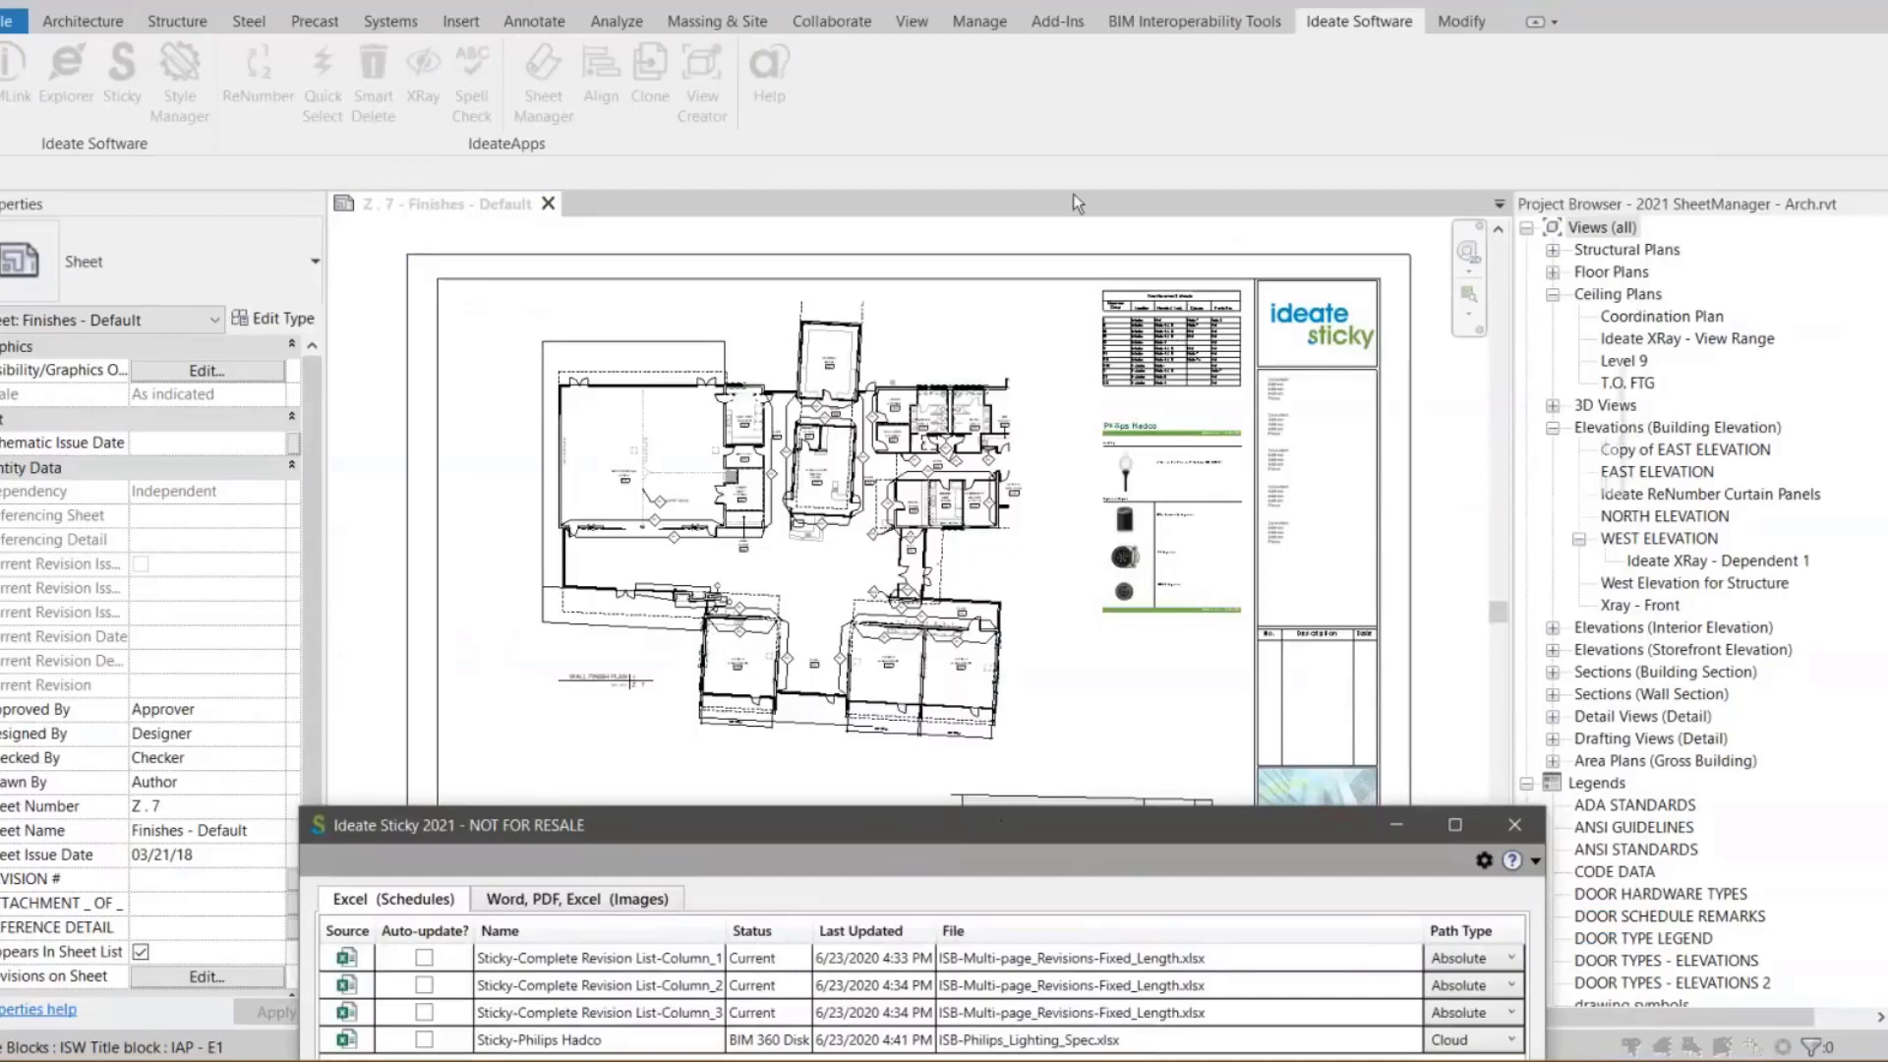
pyautogui.moveTo(997, 830); pyautogui.dragTo(1073, 193)
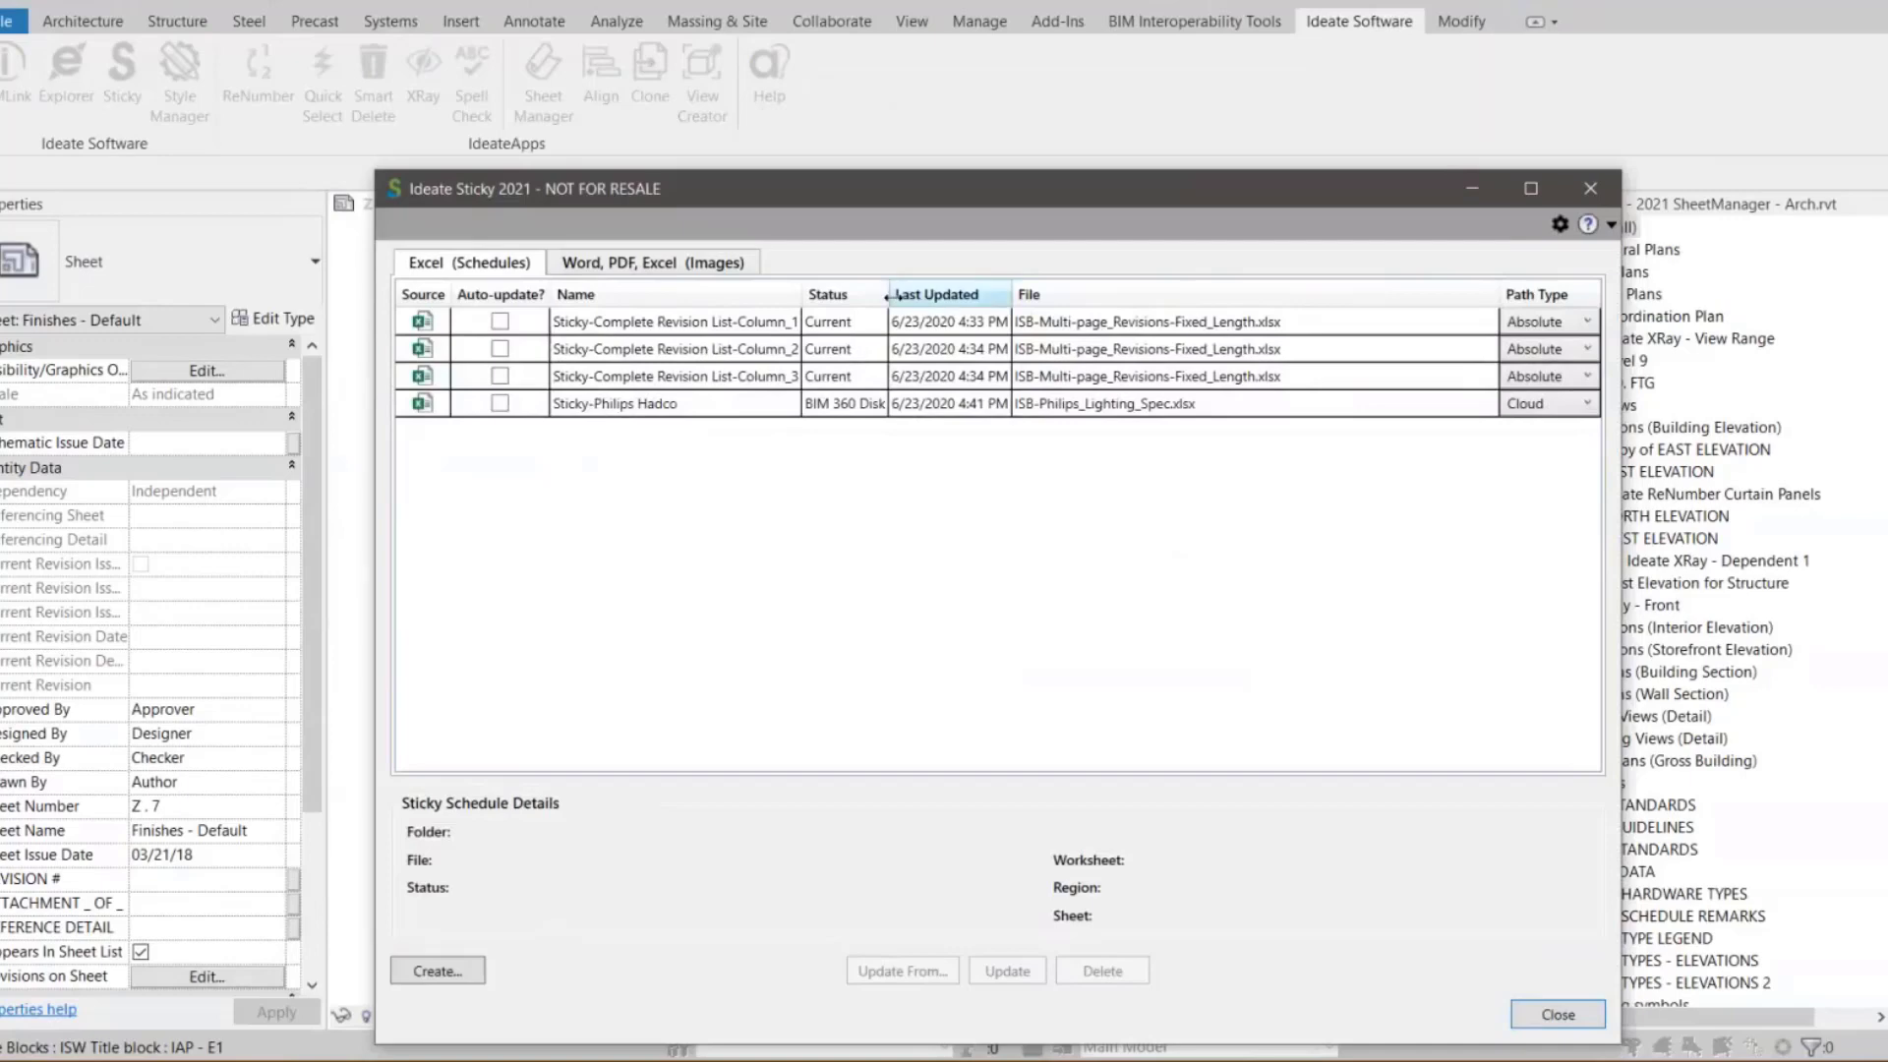
pyautogui.moveTo(888, 294); pyautogui.dragTo(935, 294)
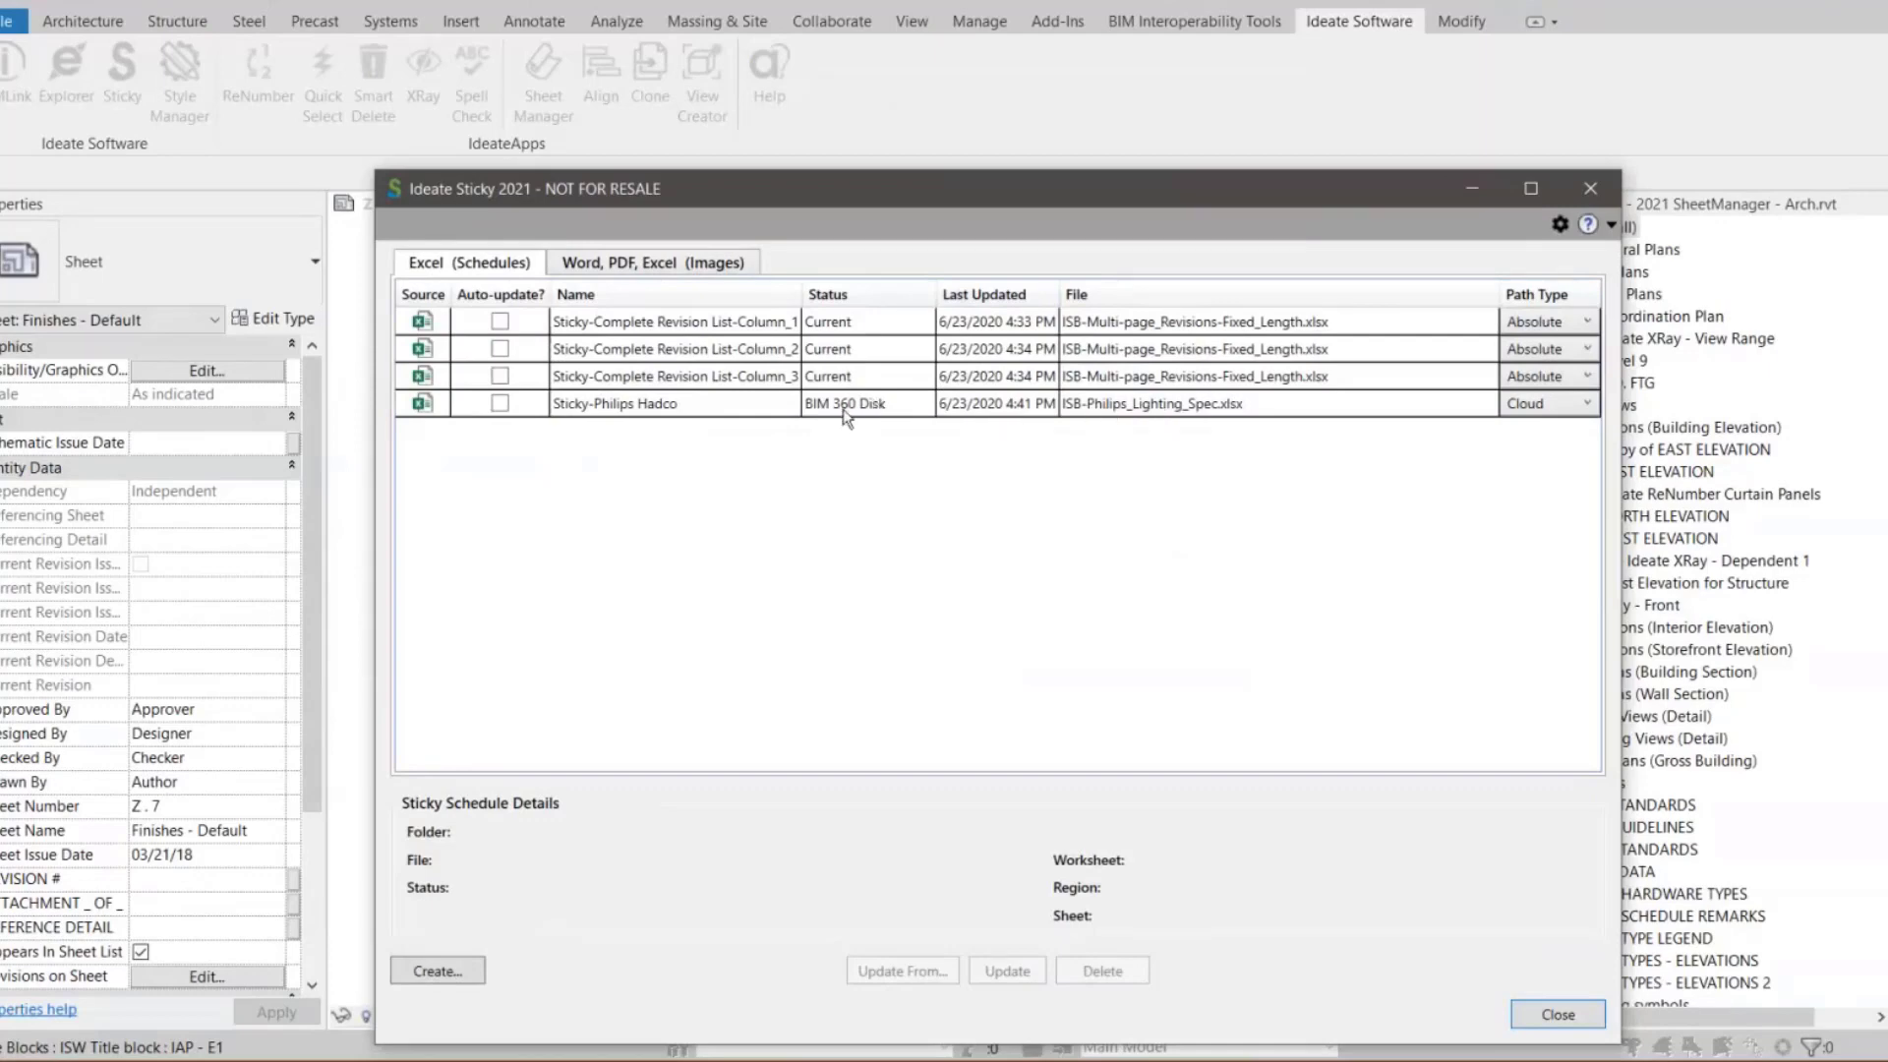
# Open the path type options for the first revision list sticky schedule without changing them
pyautogui.click(1565, 323)
pyautogui.click(1566, 322)
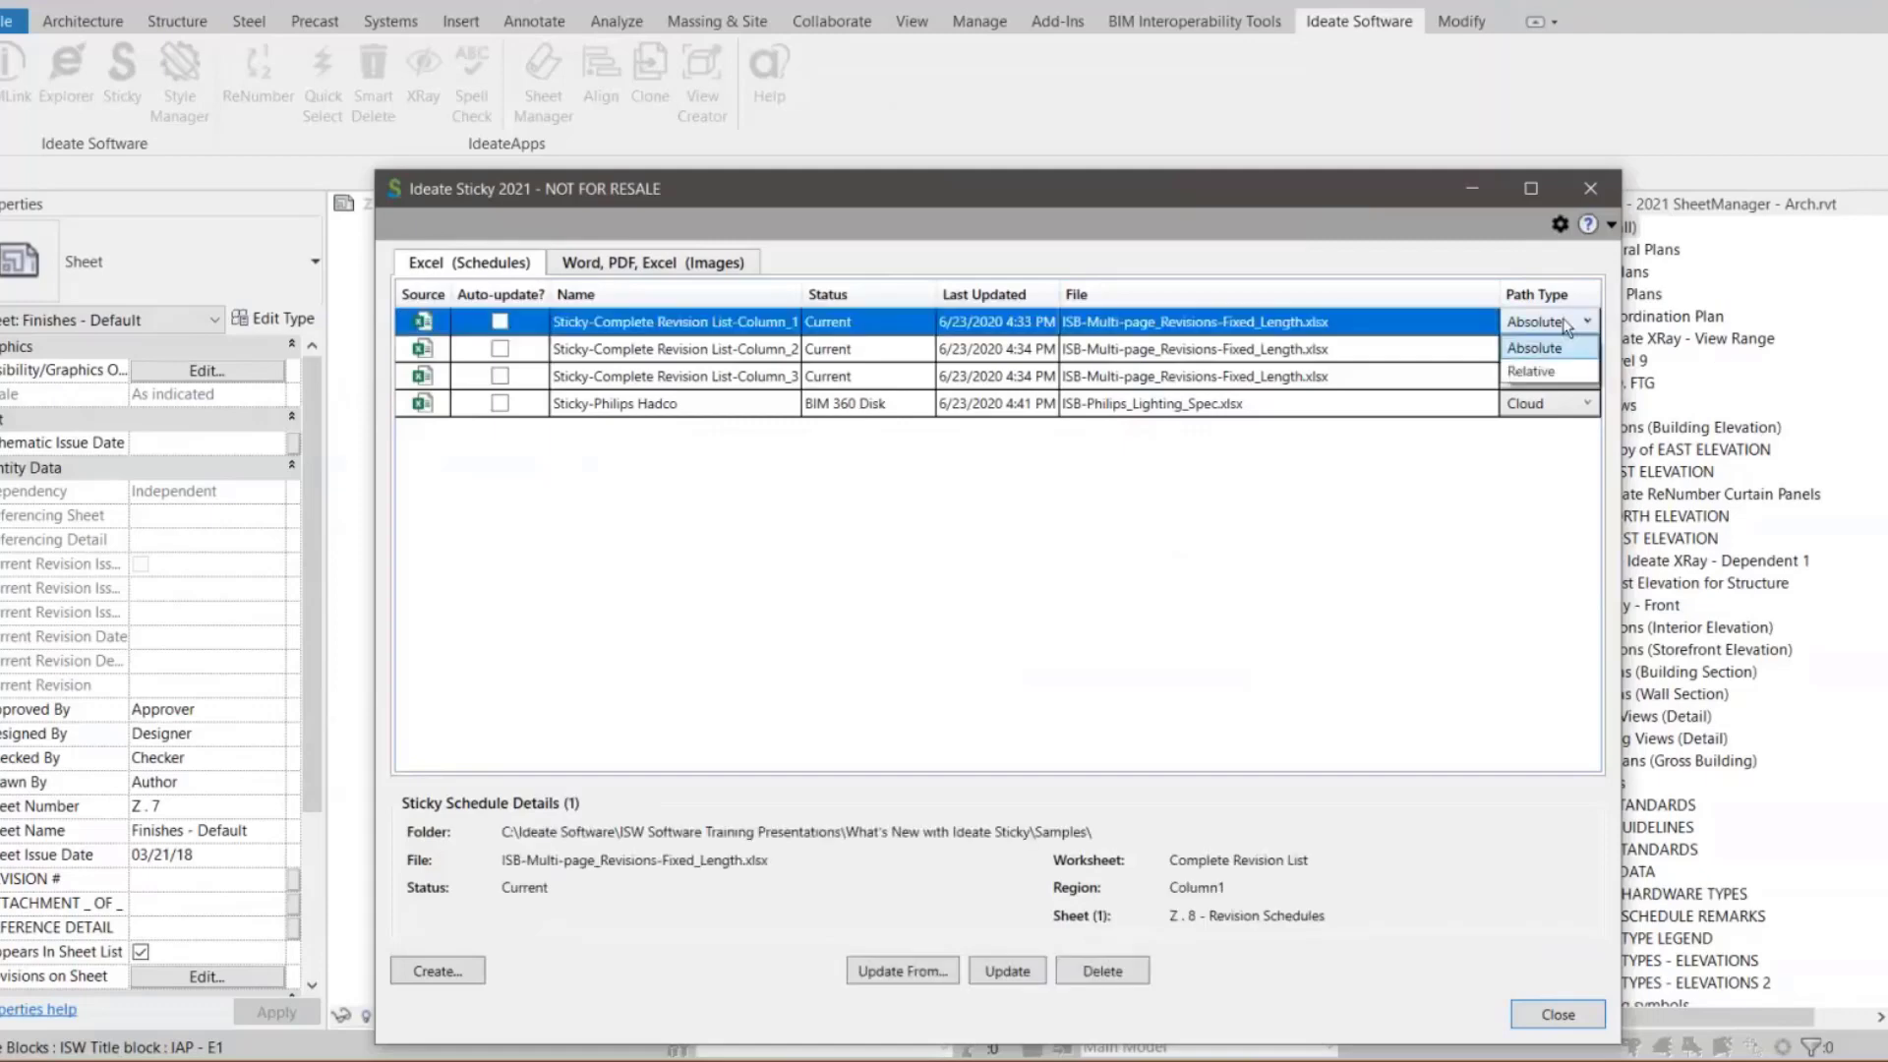
pyautogui.click(1357, 332)
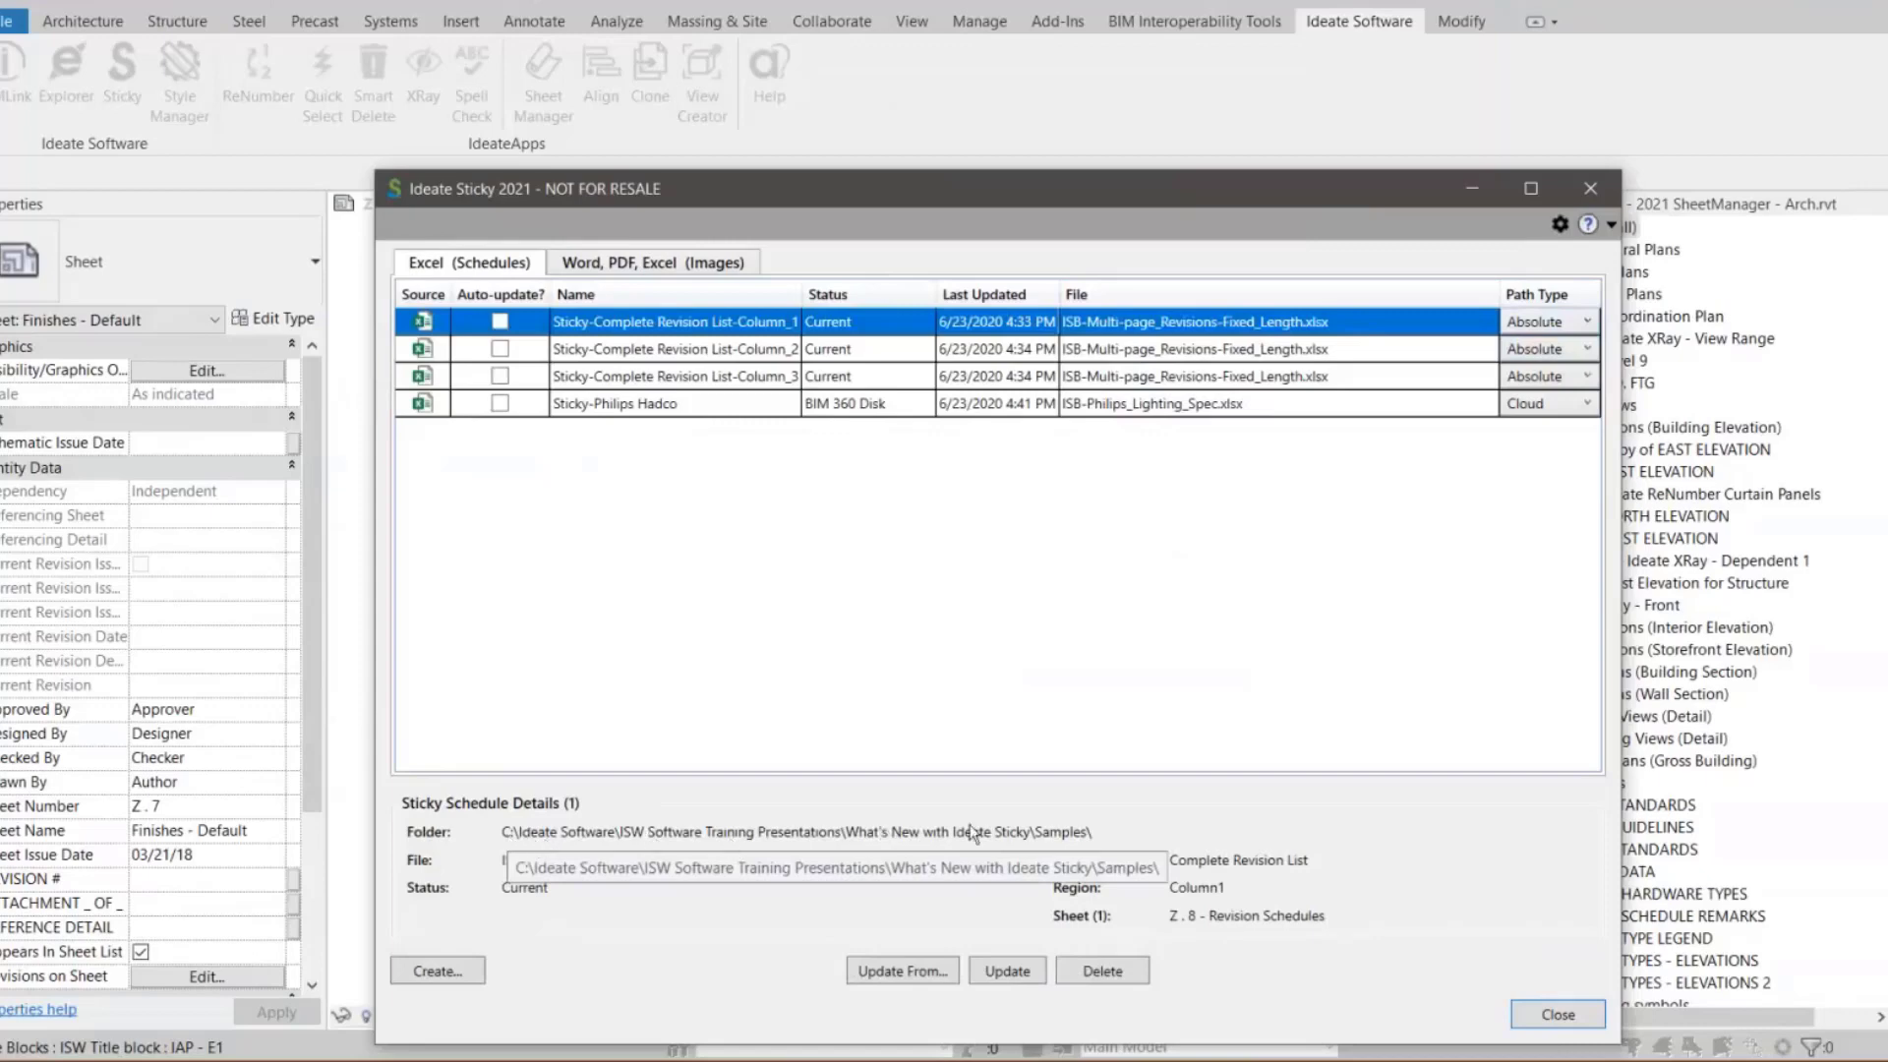
pyautogui.click(1561, 321)
pyautogui.click(1561, 322)
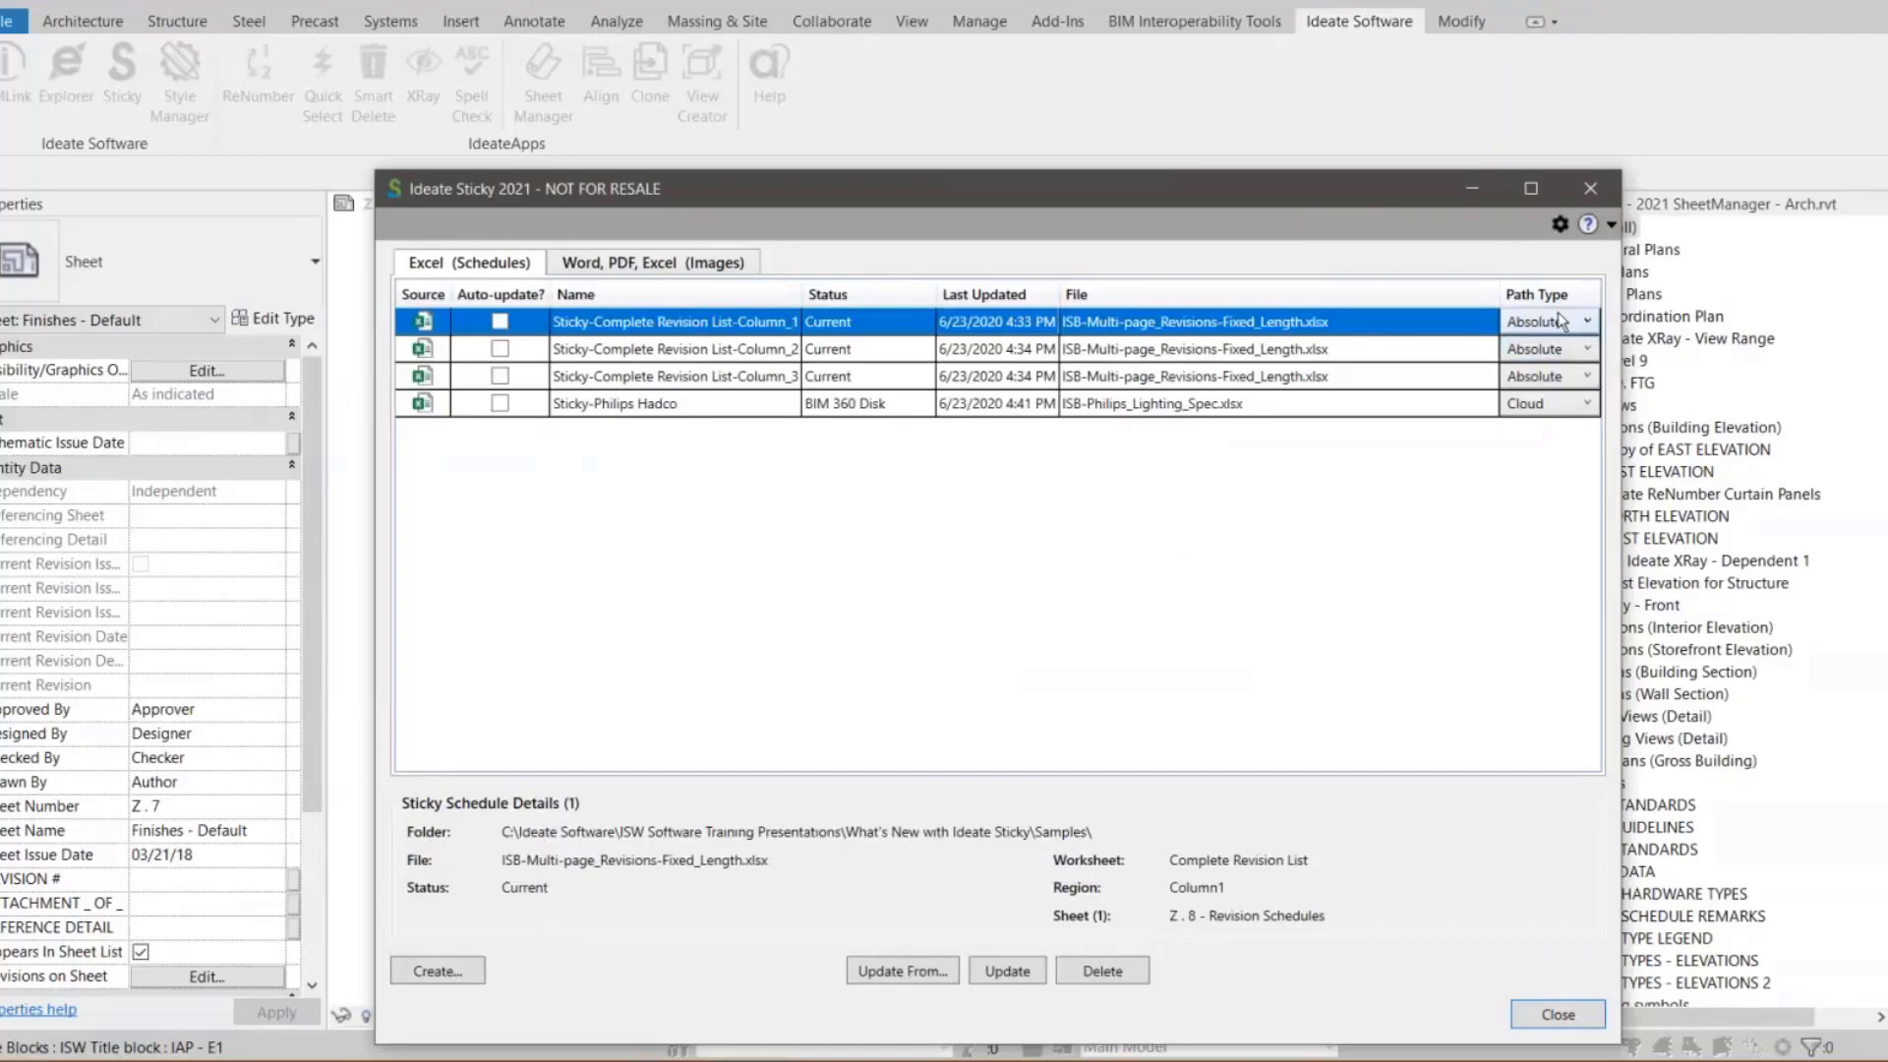
# Review the details of the Philips Hadco and third revision list sticky schedules
pyautogui.click(656, 405)
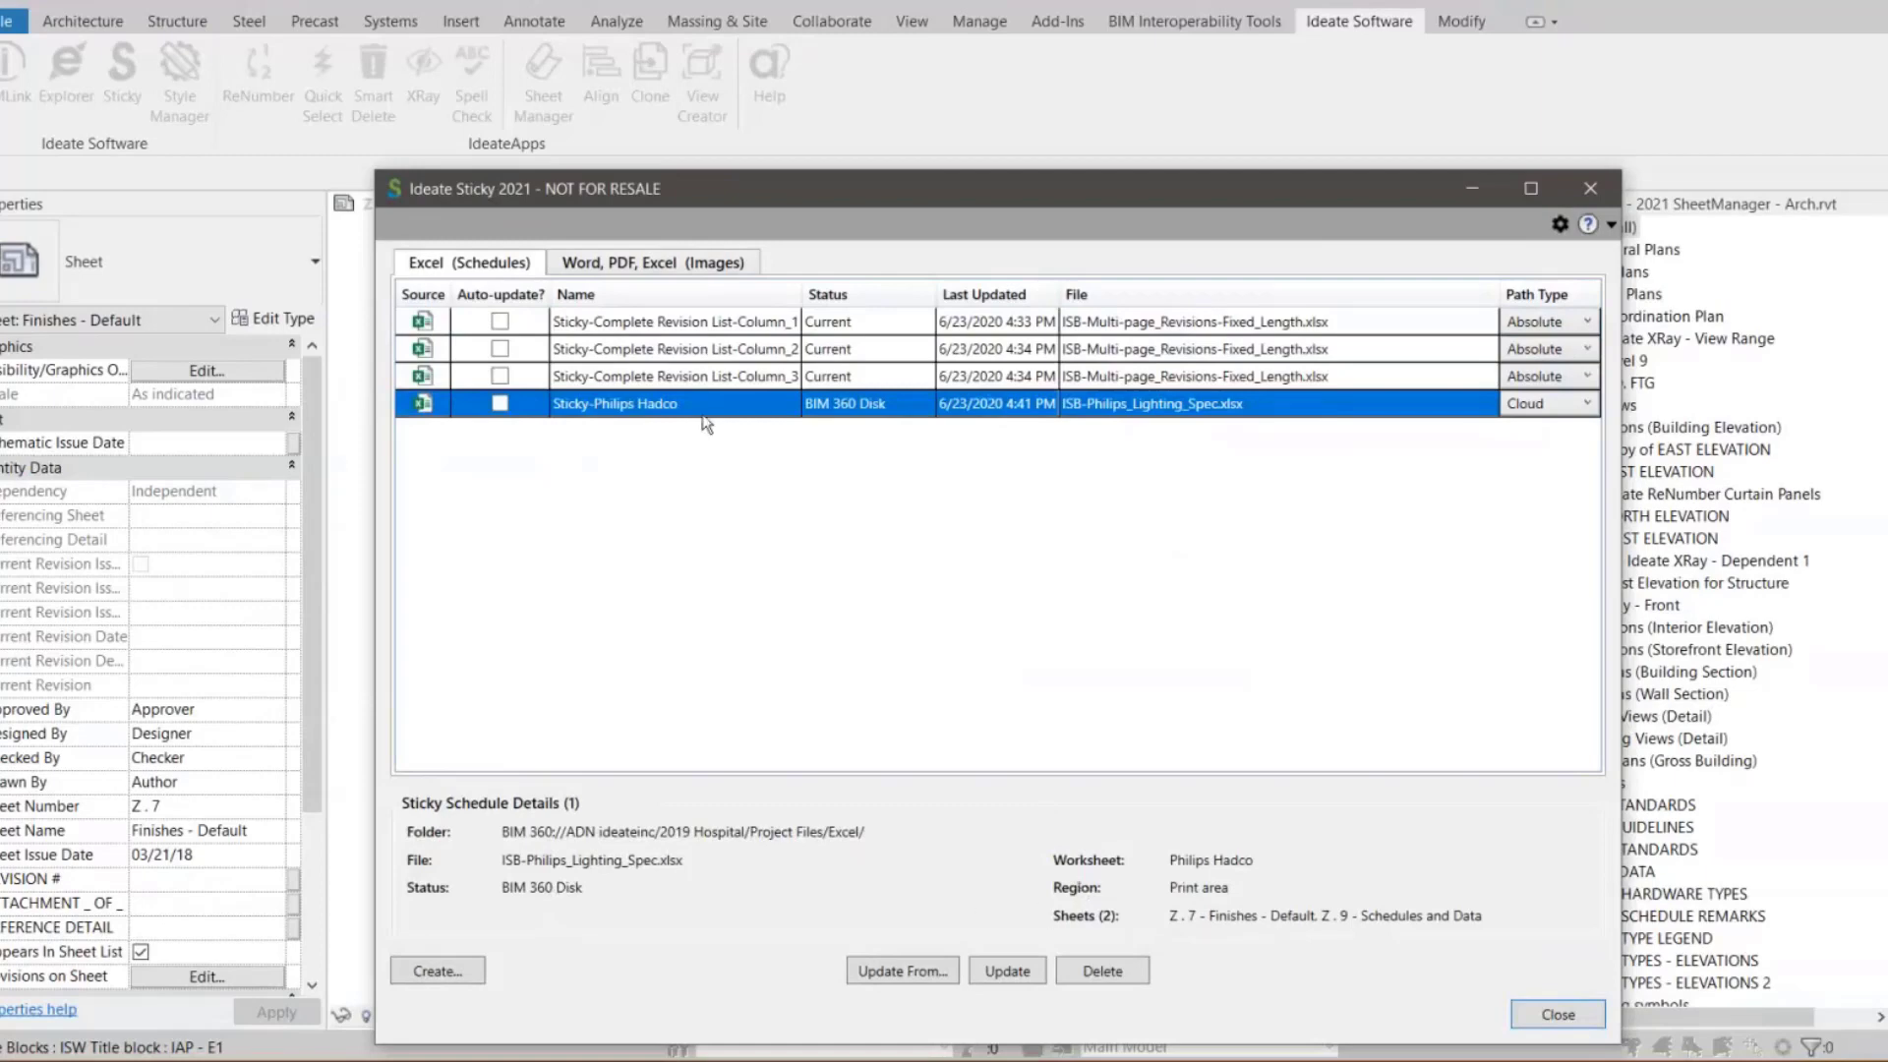
pyautogui.click(641, 381)
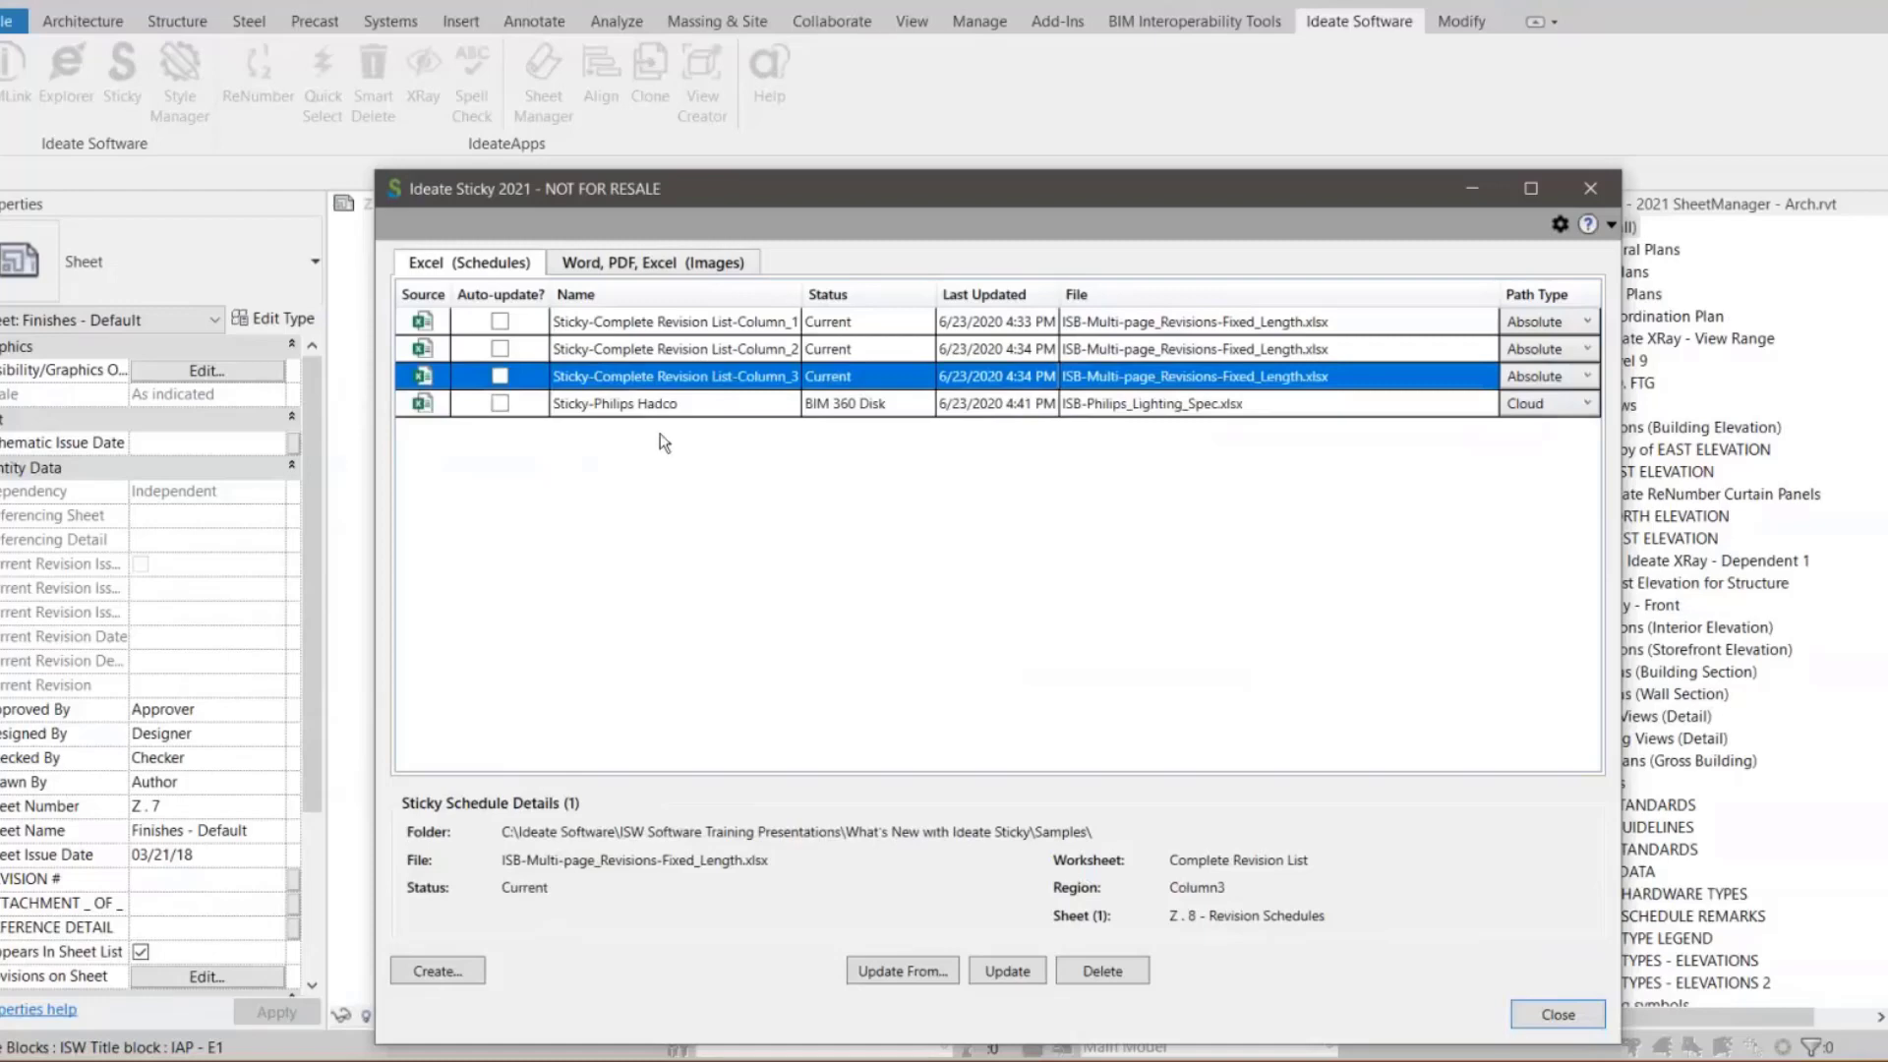
pyautogui.click(653, 407)
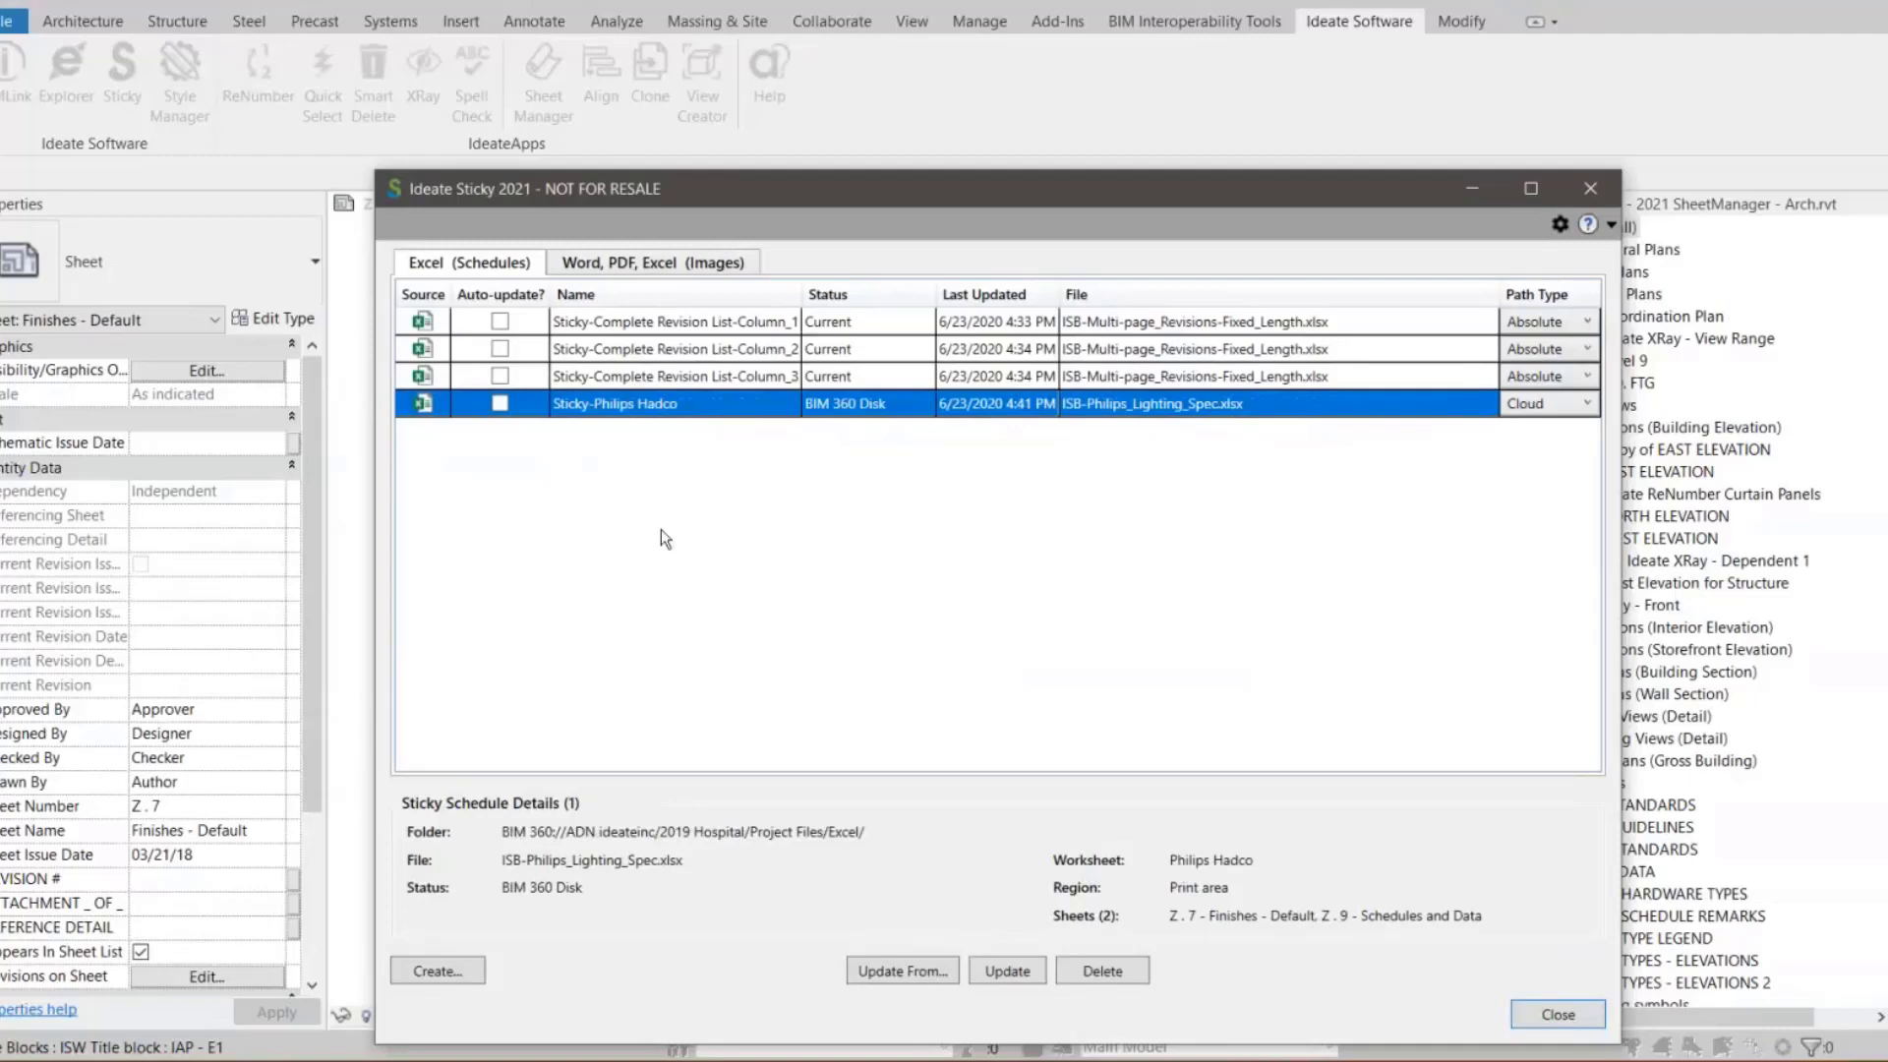
# Start a new Excel sticky schedule using ISB-Panel.xlsx from the Samples folder as its source
pyautogui.click(442, 969)
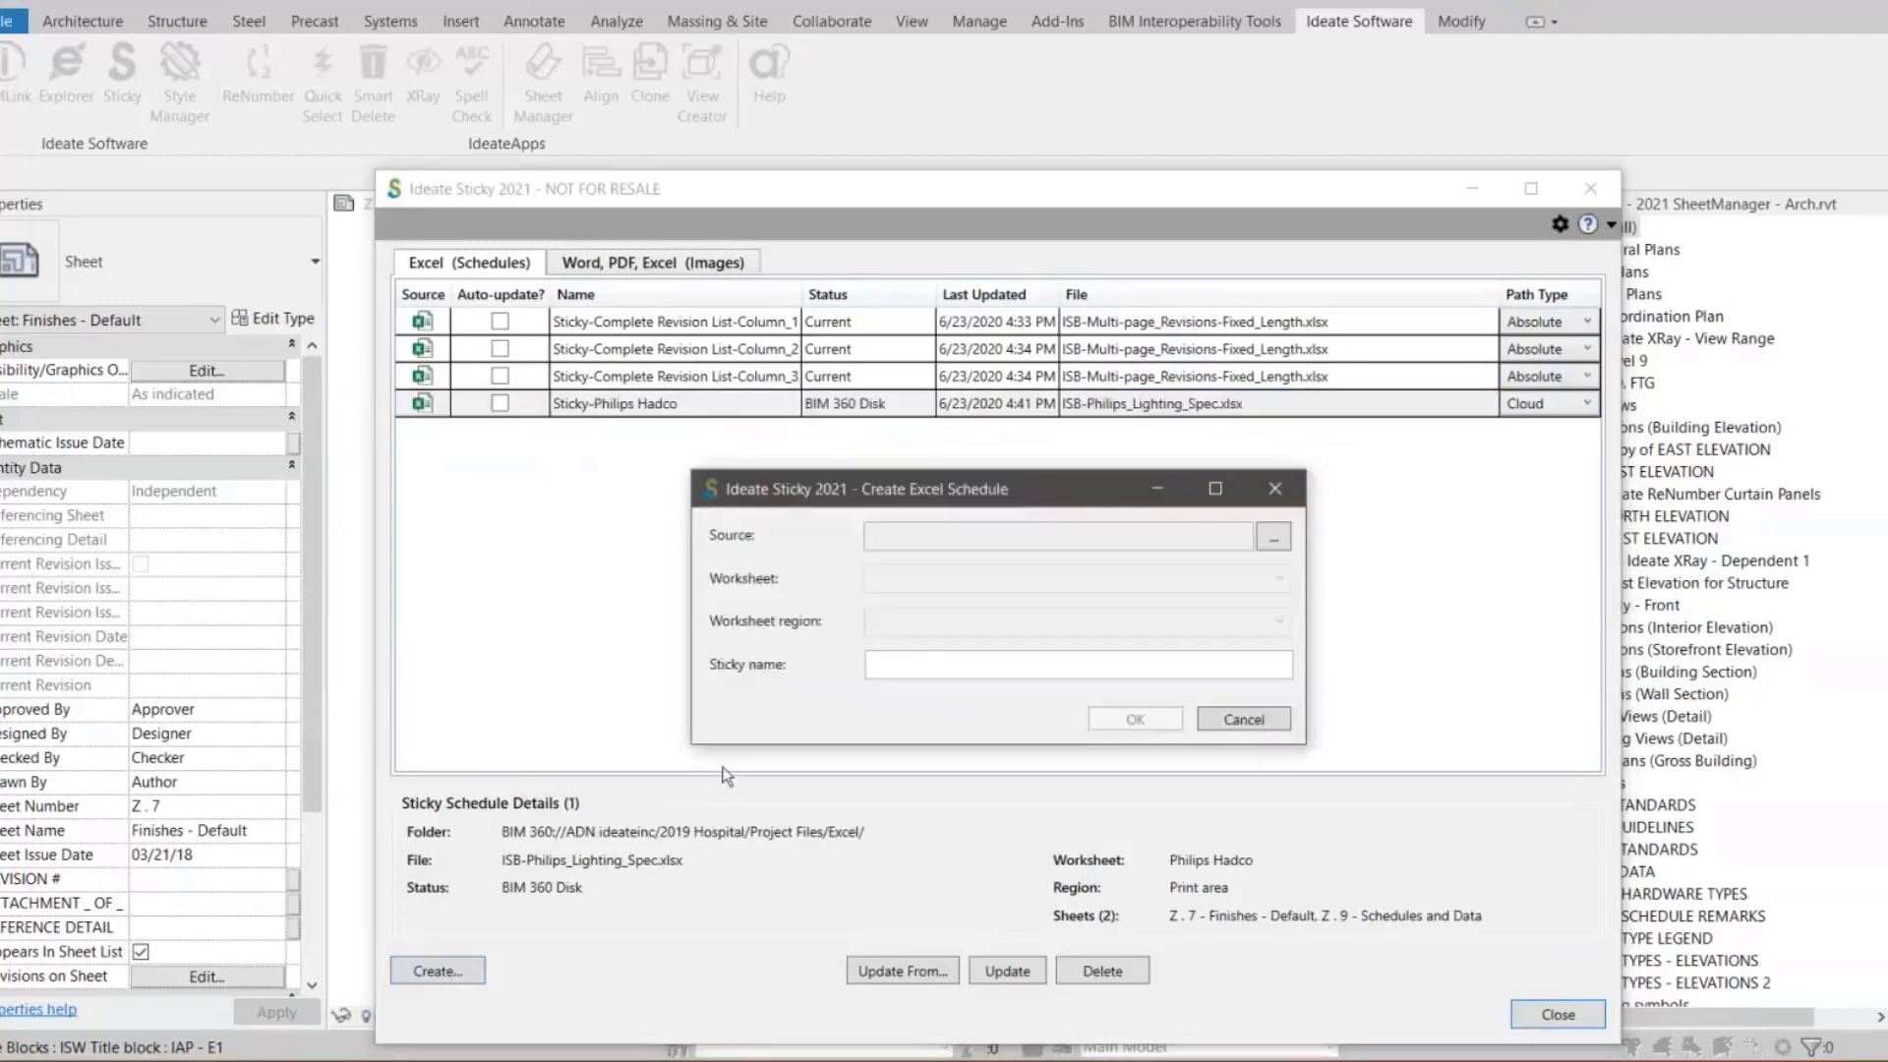
pyautogui.click(1272, 538)
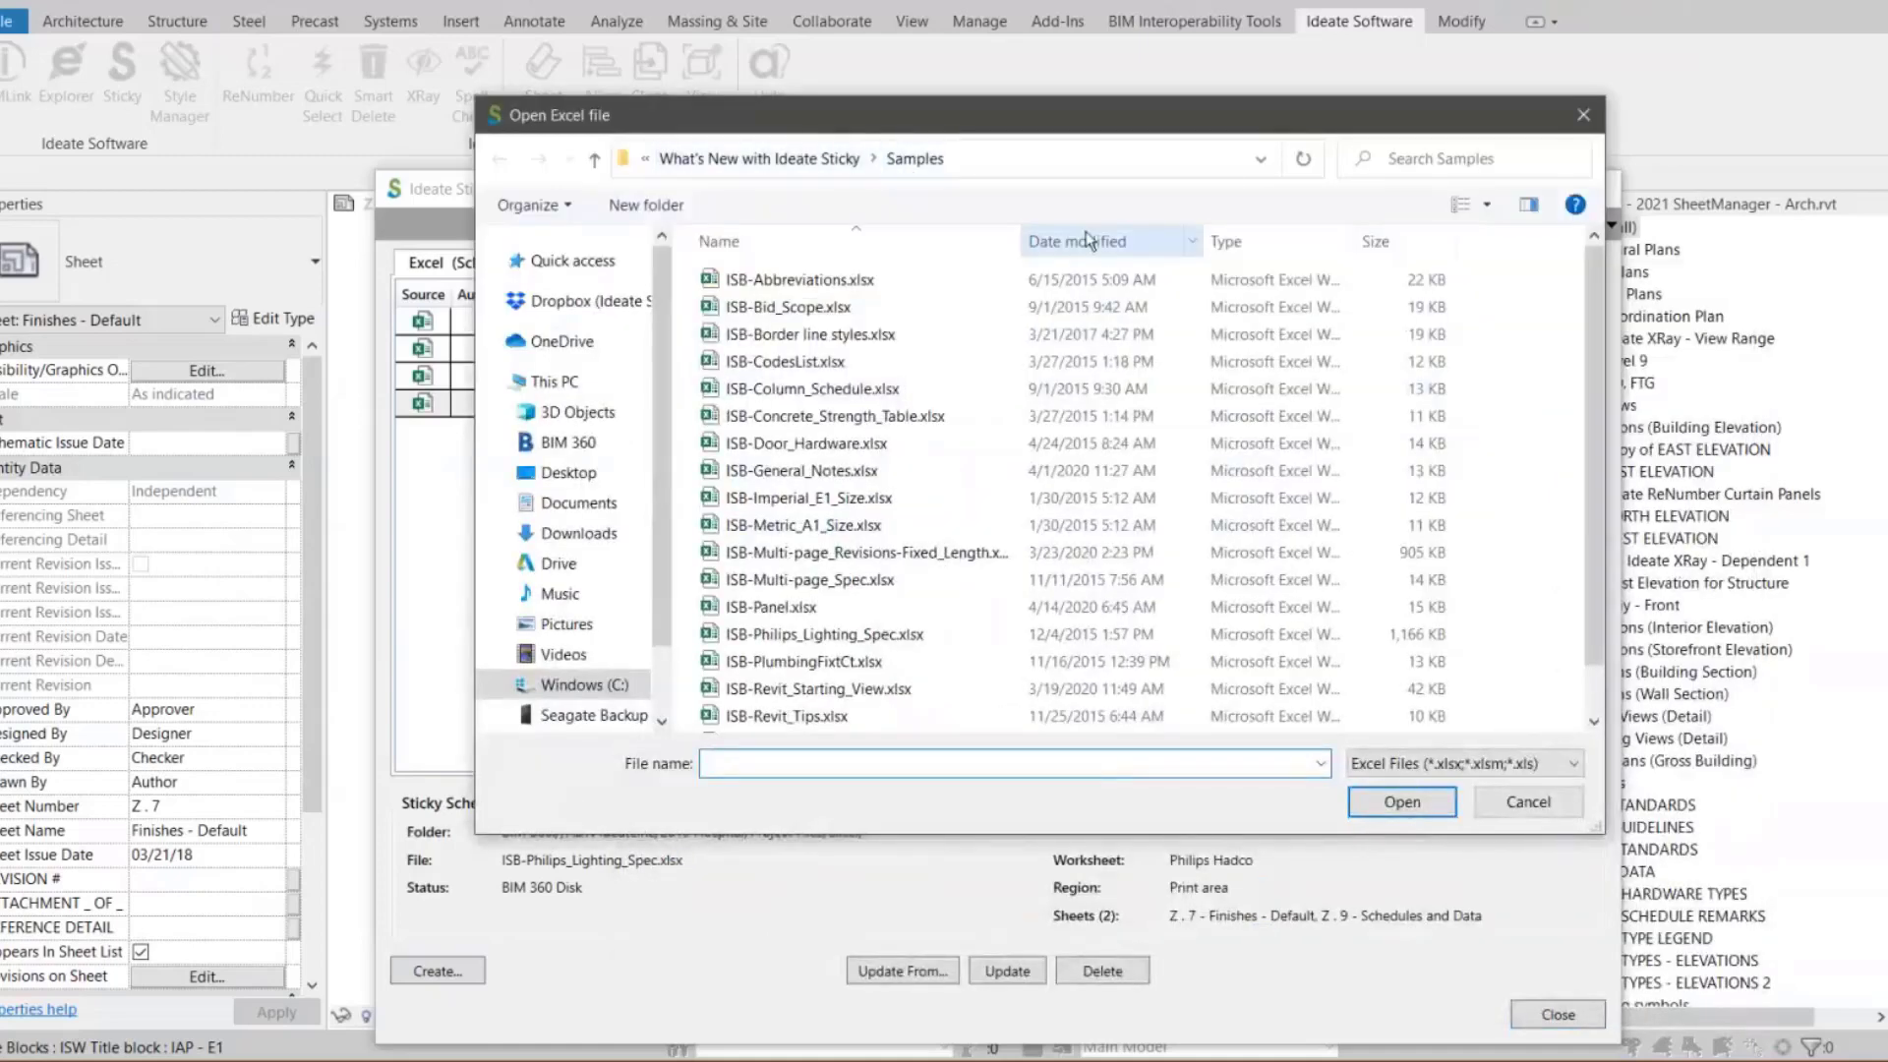
pyautogui.click(1262, 160)
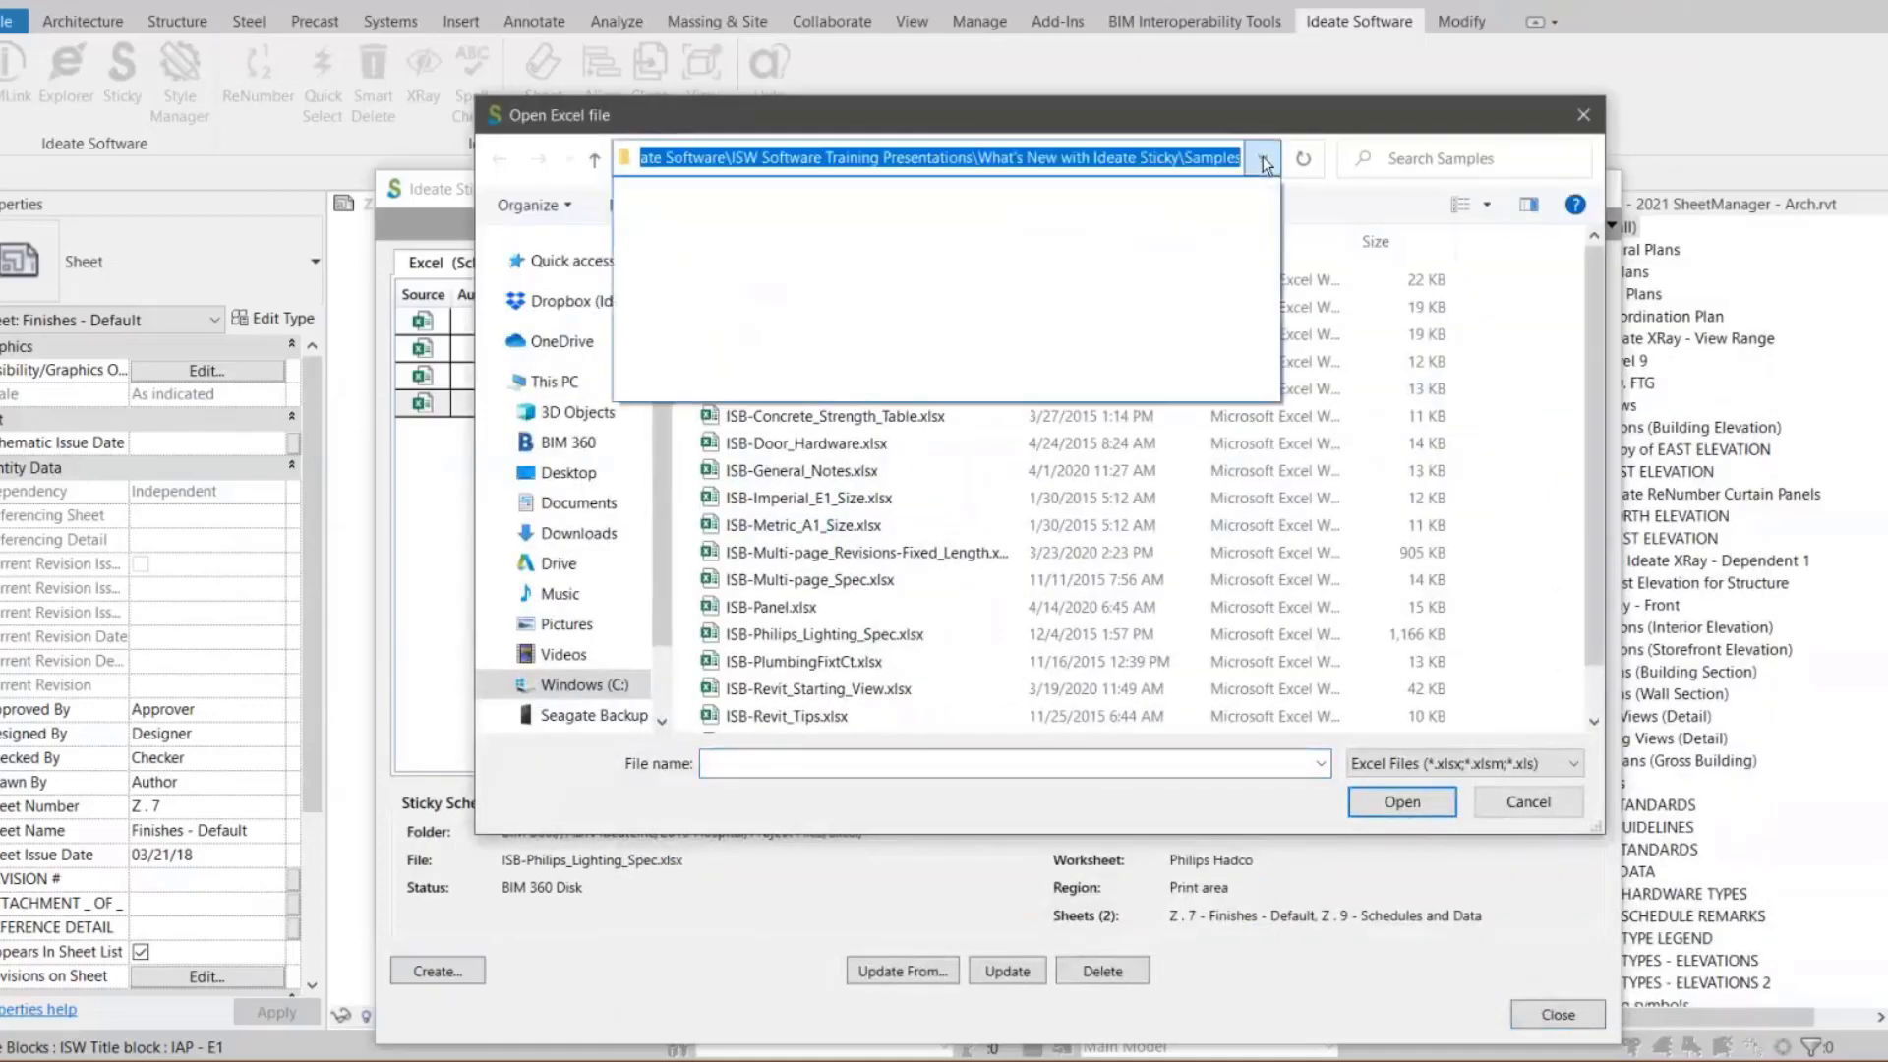
pyautogui.click(1263, 160)
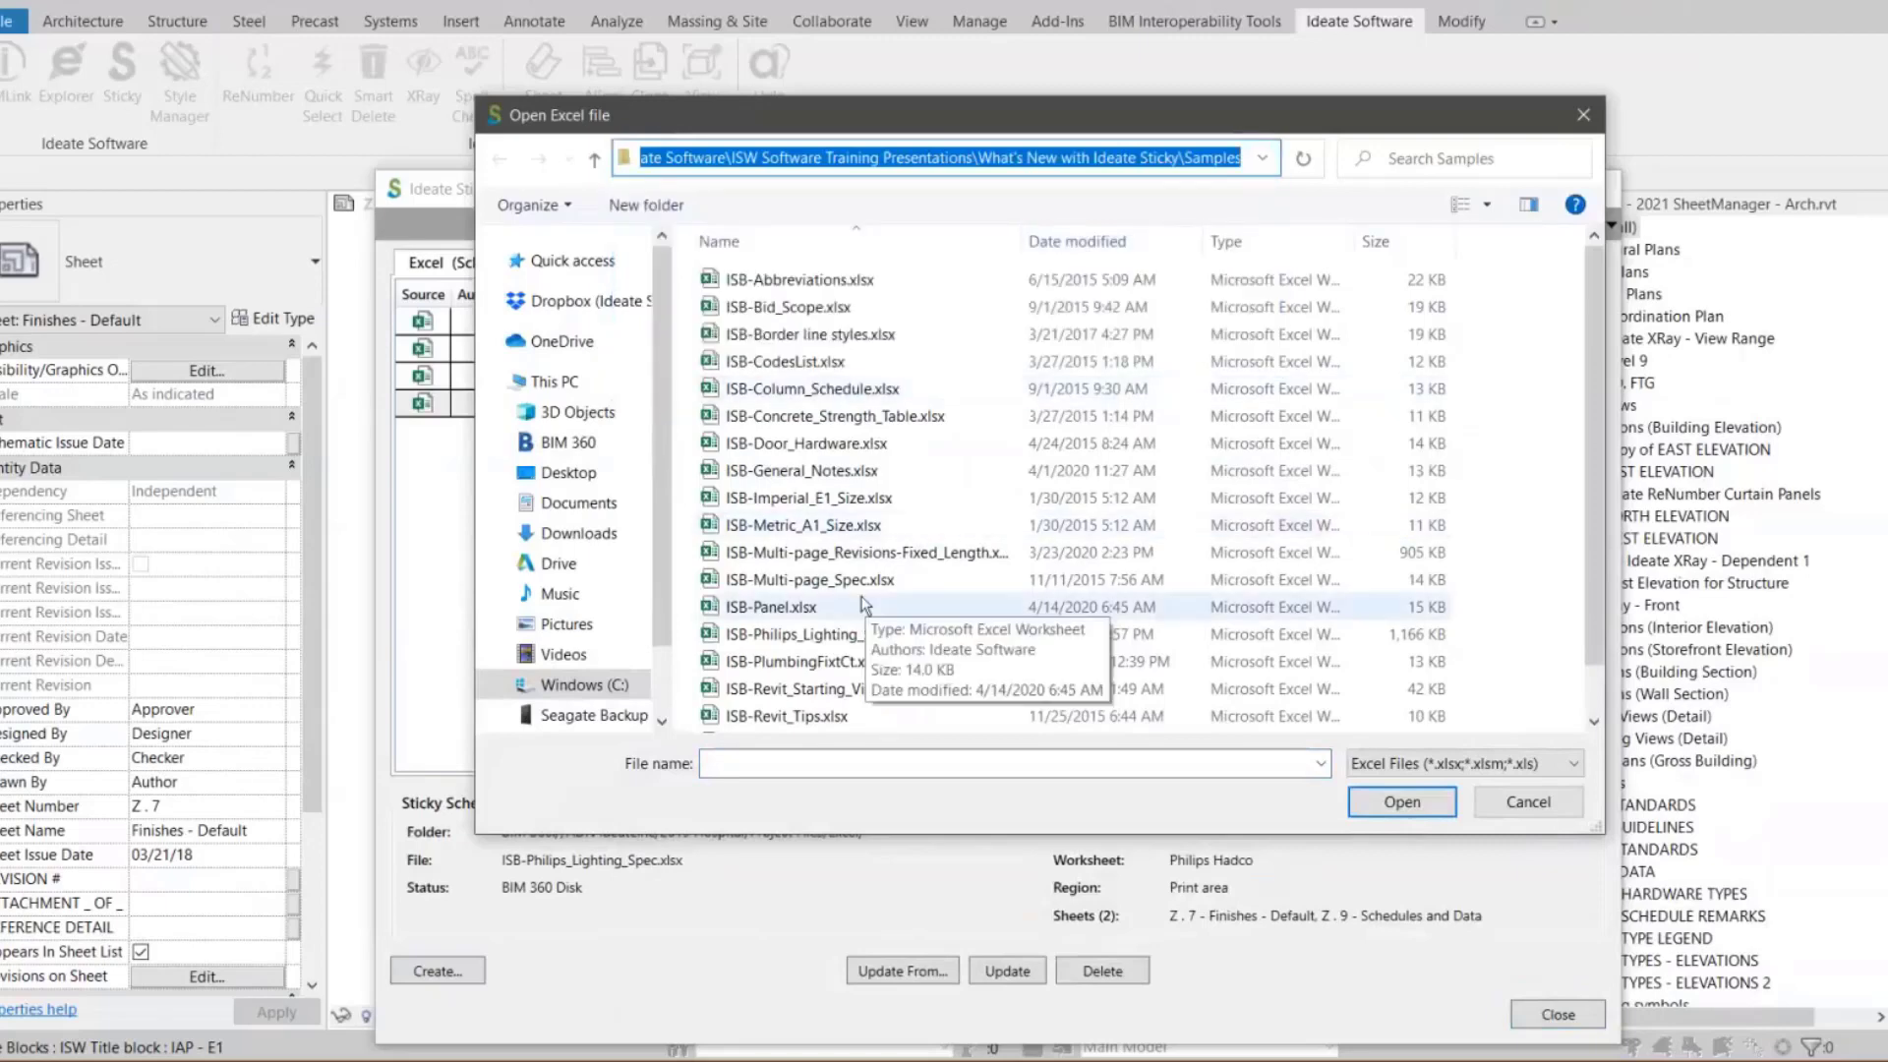
pyautogui.click(801, 616)
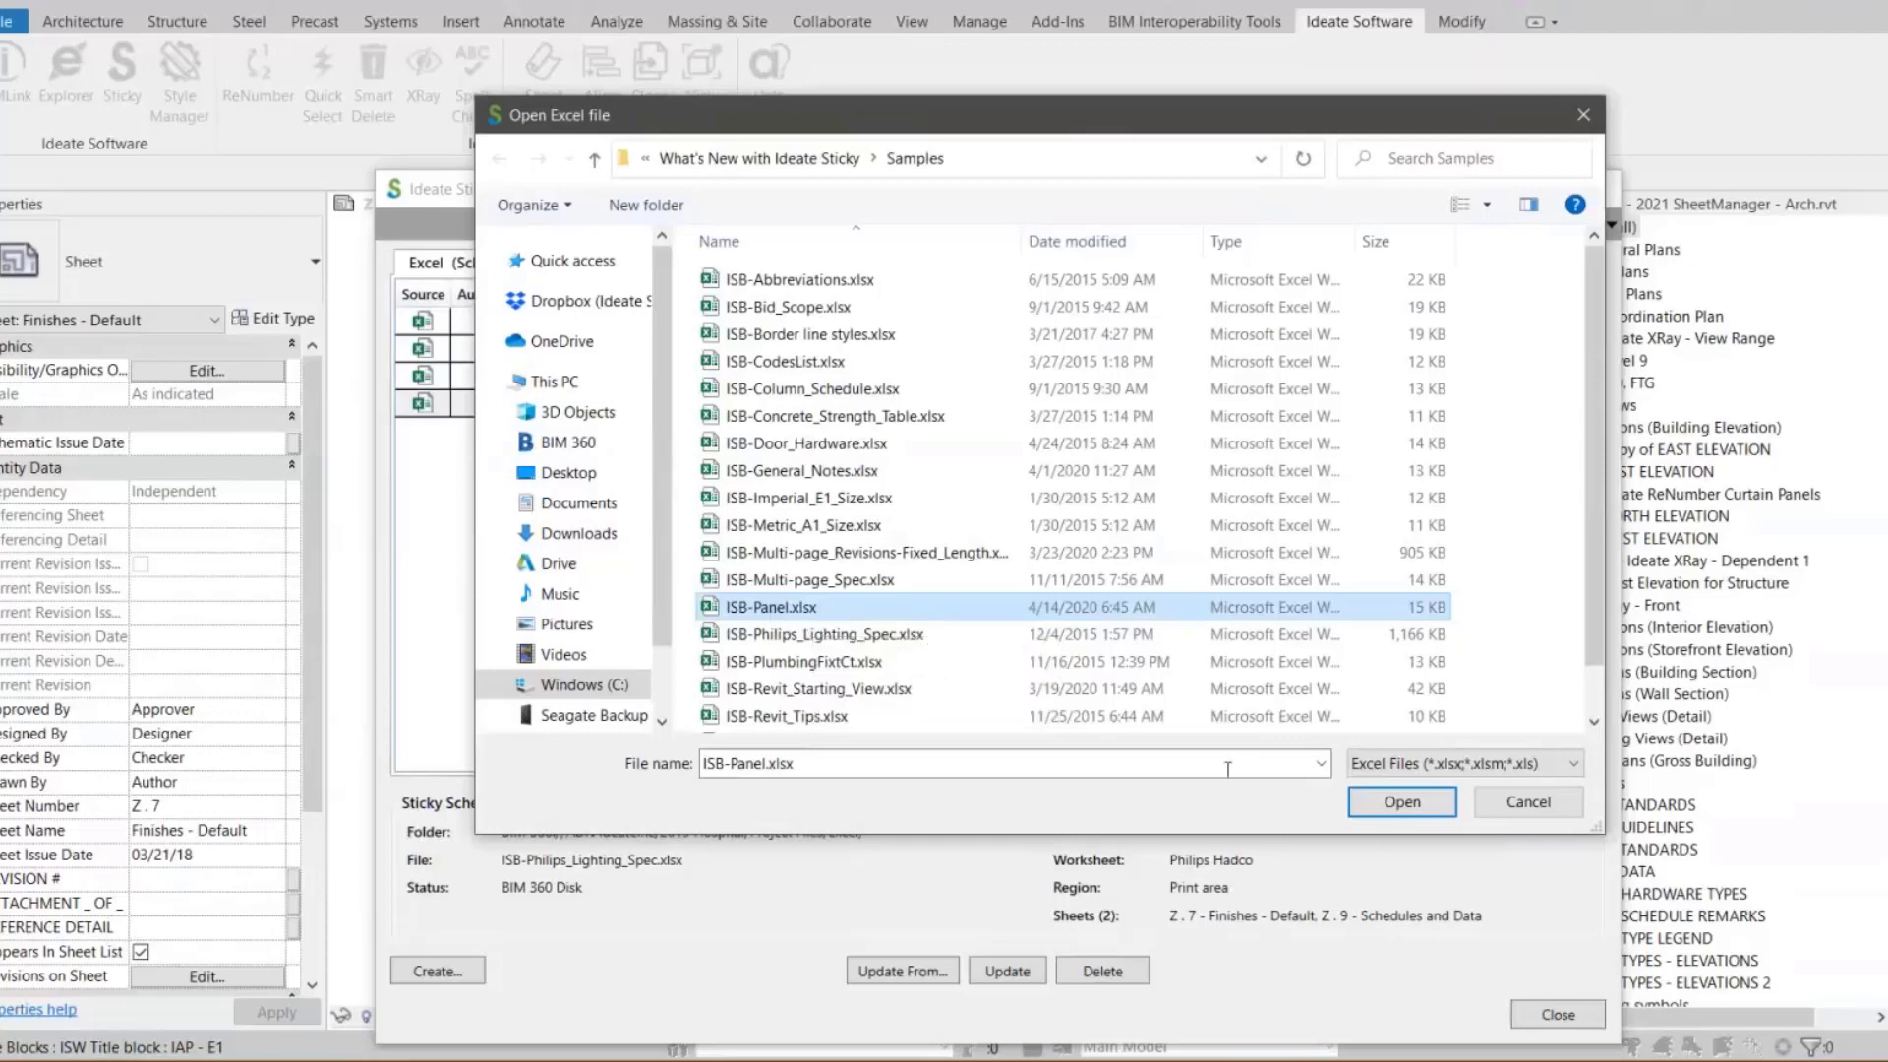
pyautogui.click(1374, 804)
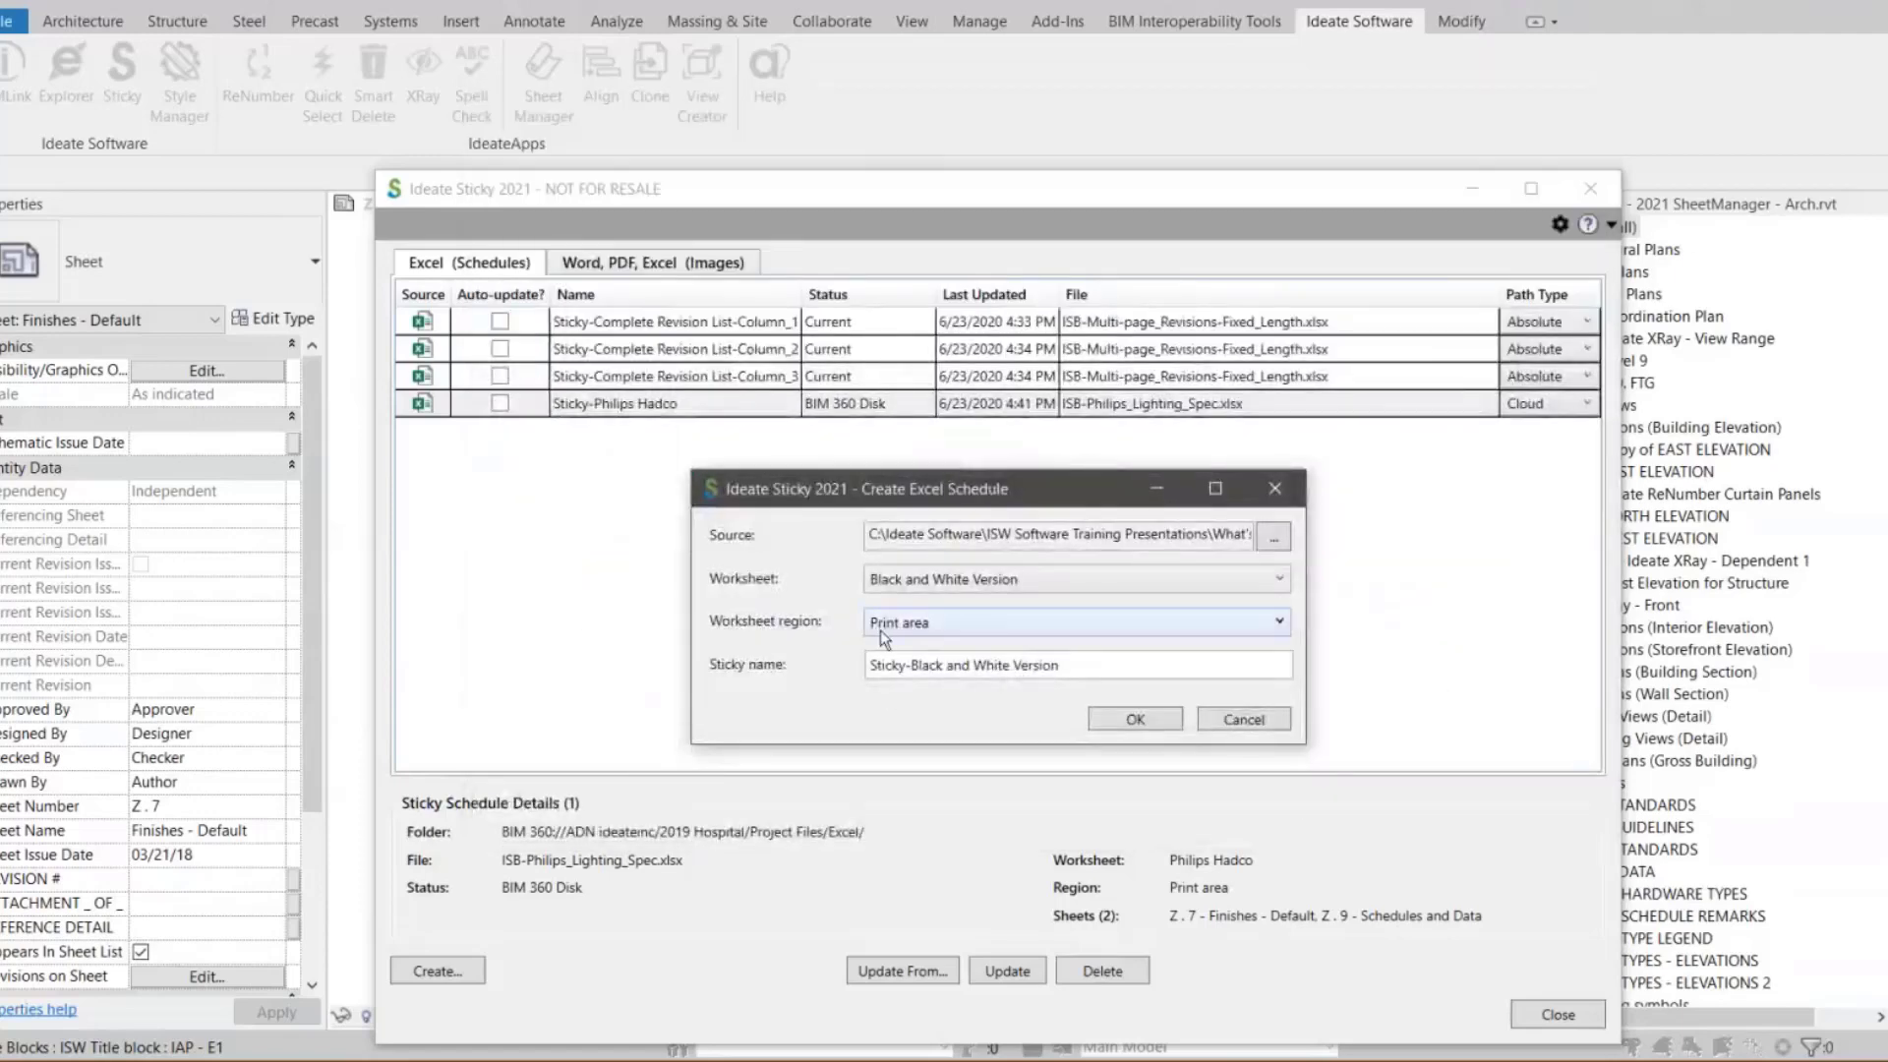
# Choose the Non-BIM Panel Schedule worksheet with the Print area region
pyautogui.click(897, 582)
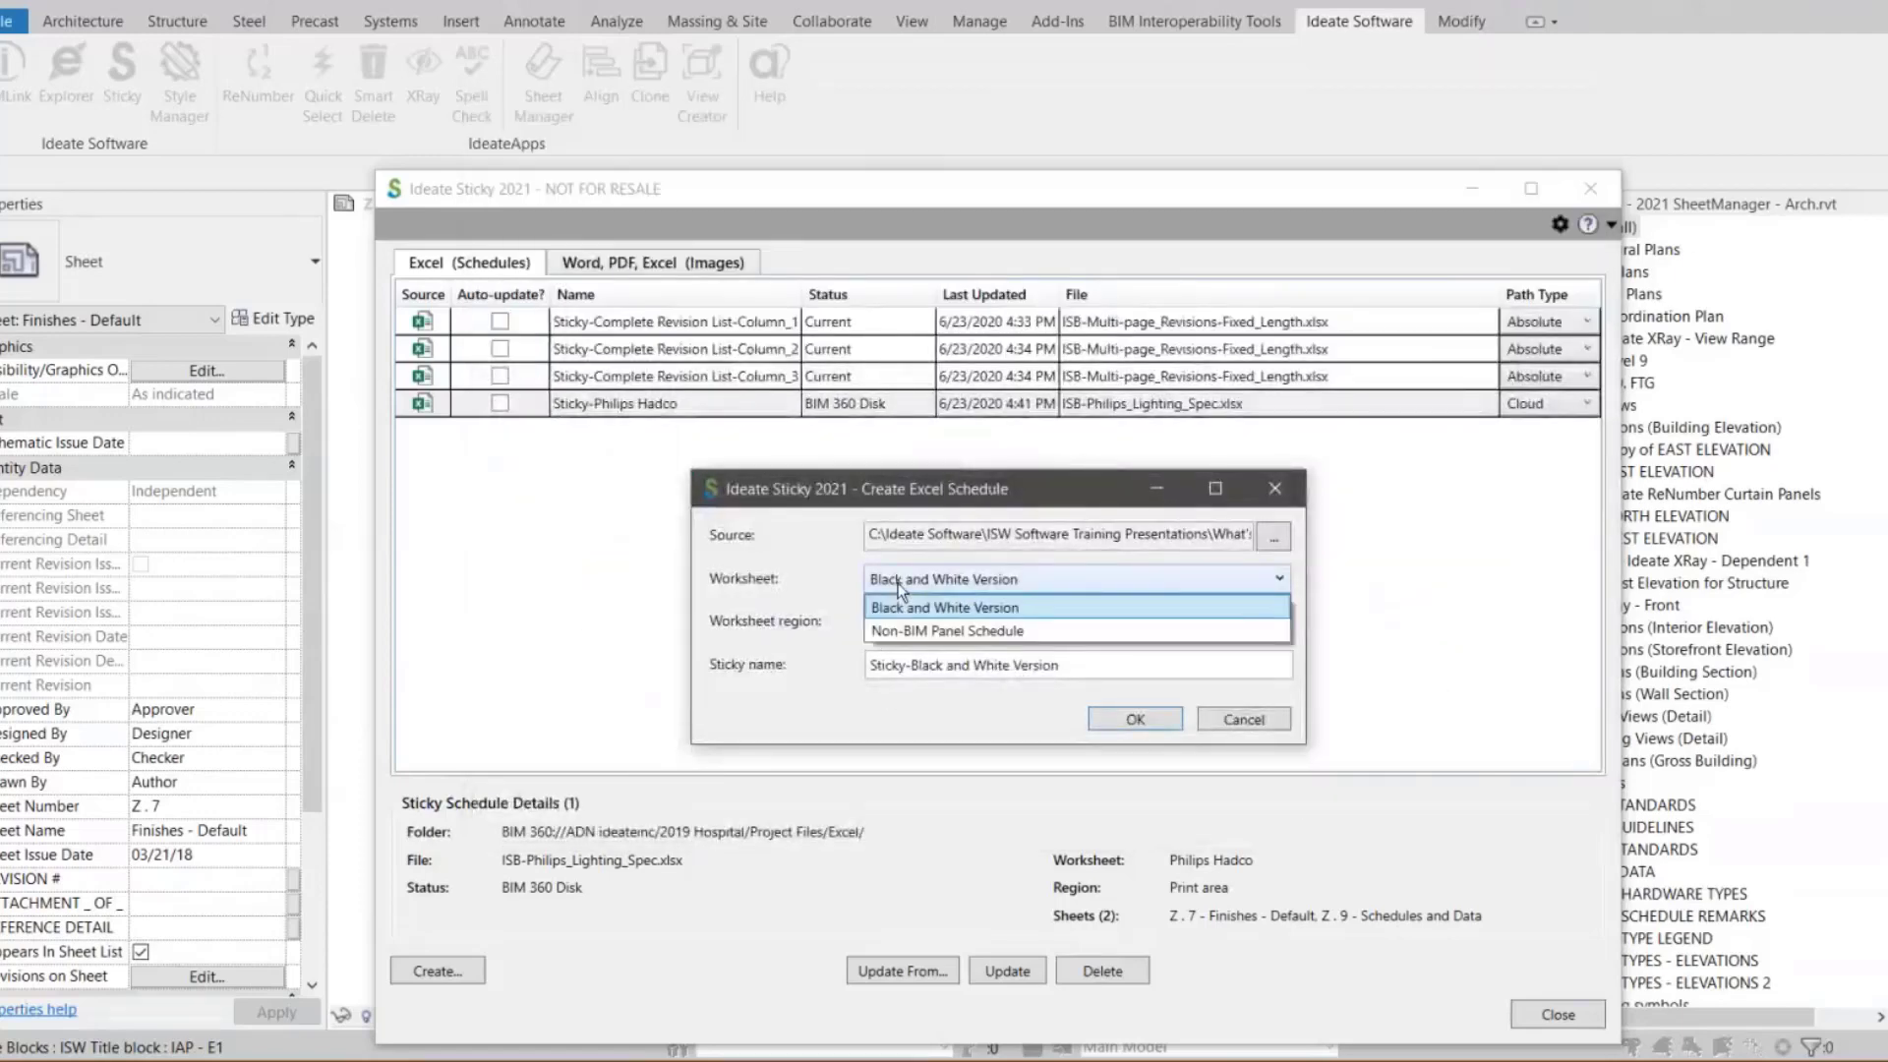
pyautogui.click(949, 632)
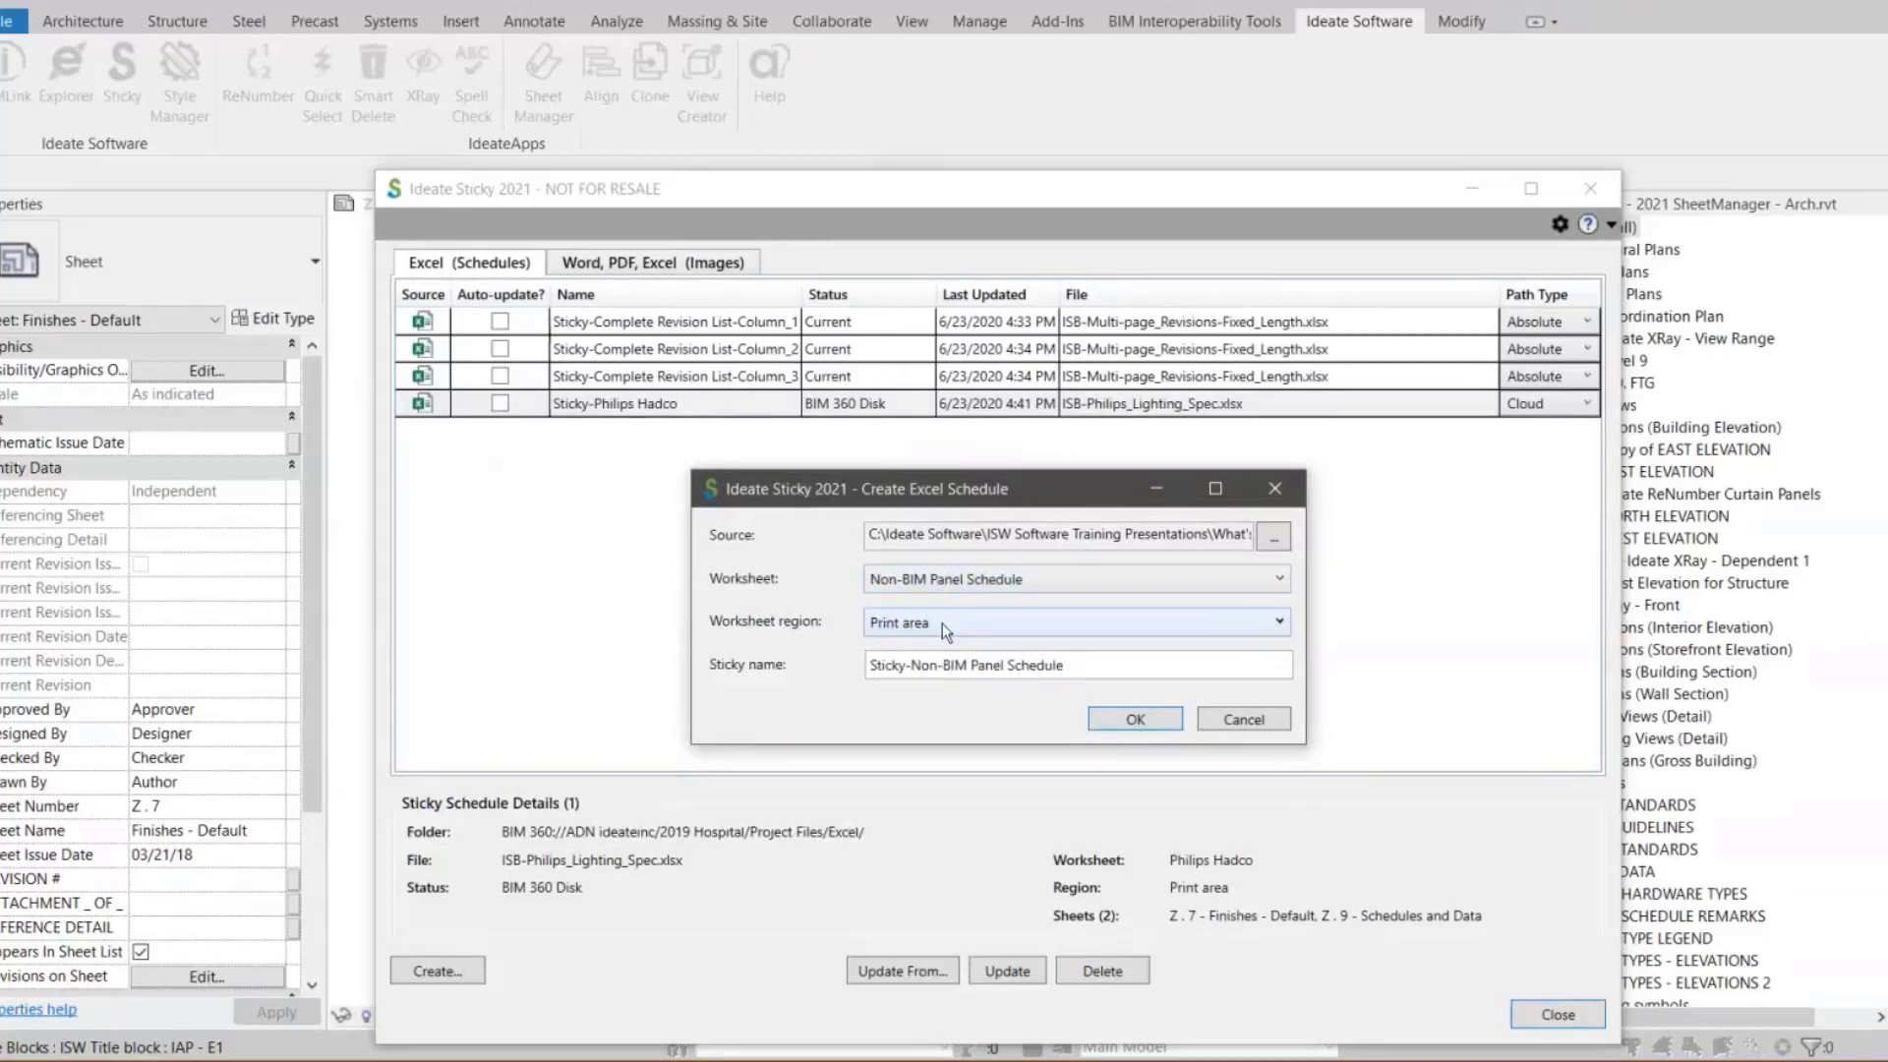
pyautogui.click(942, 623)
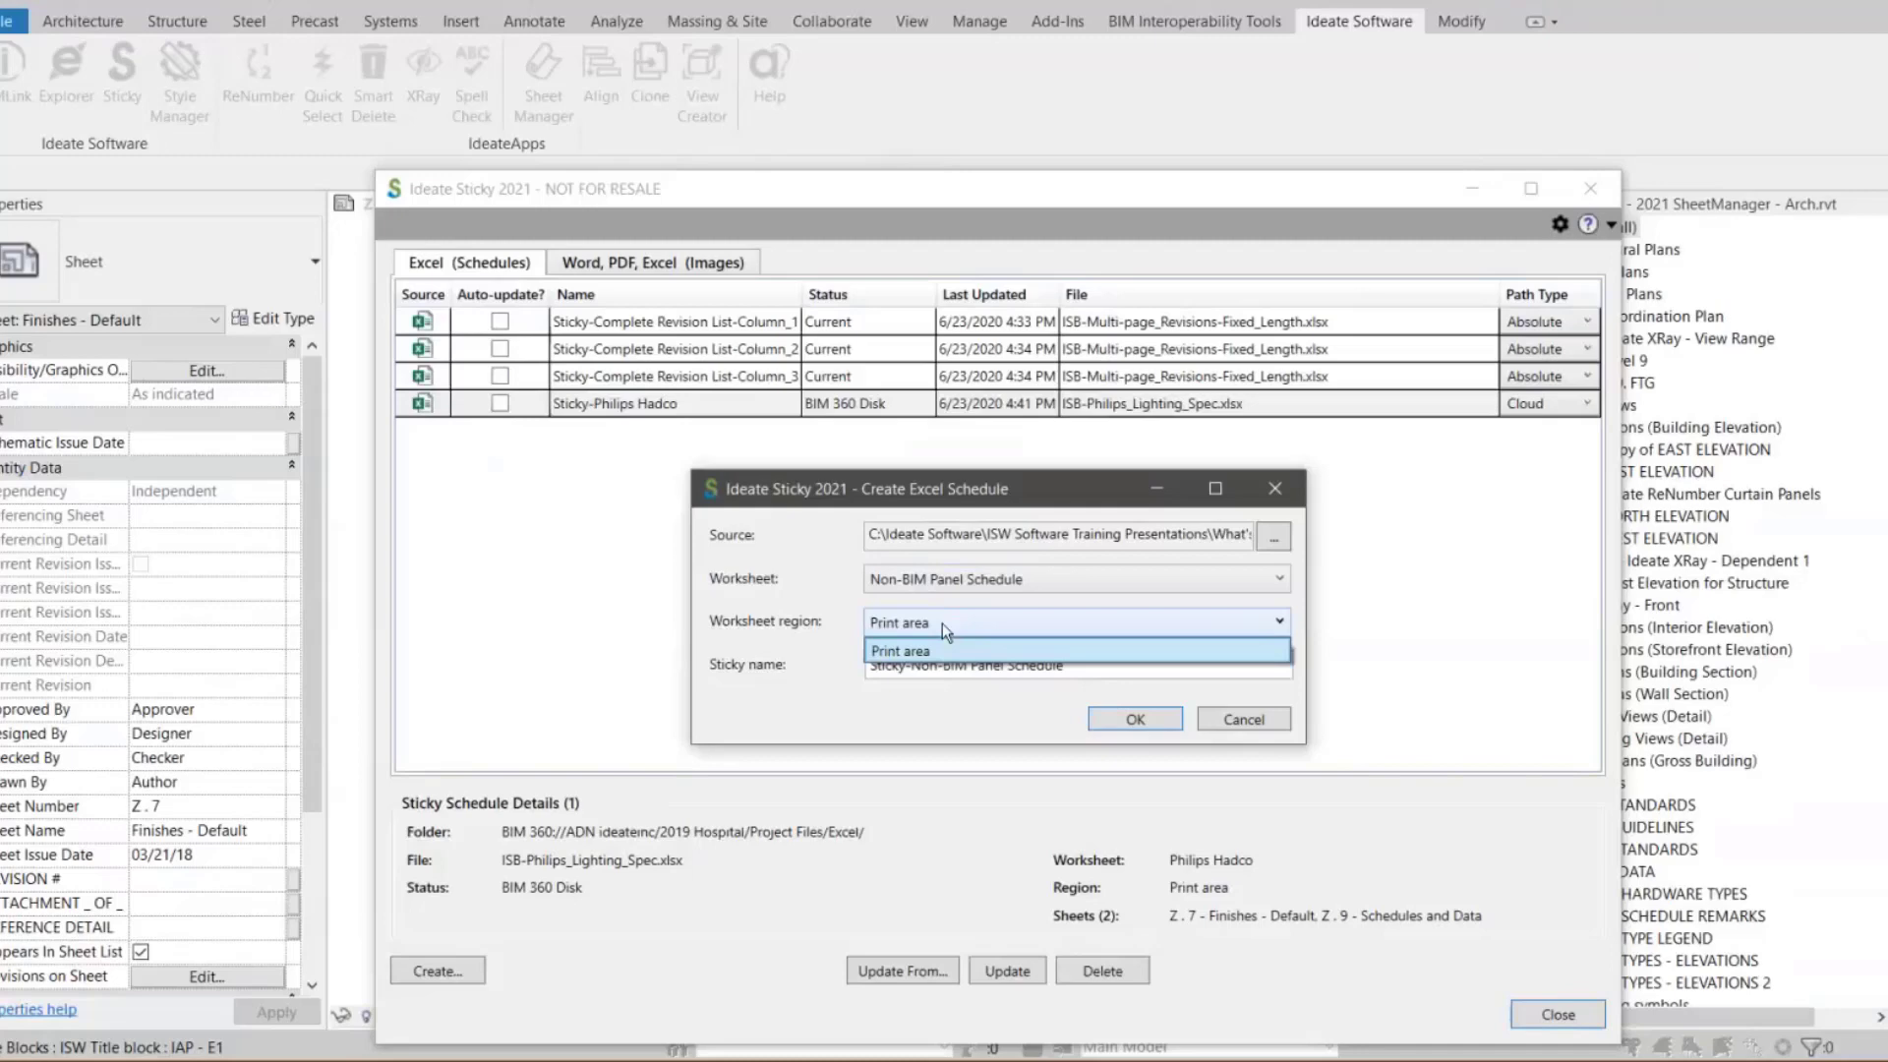
pyautogui.click(941, 623)
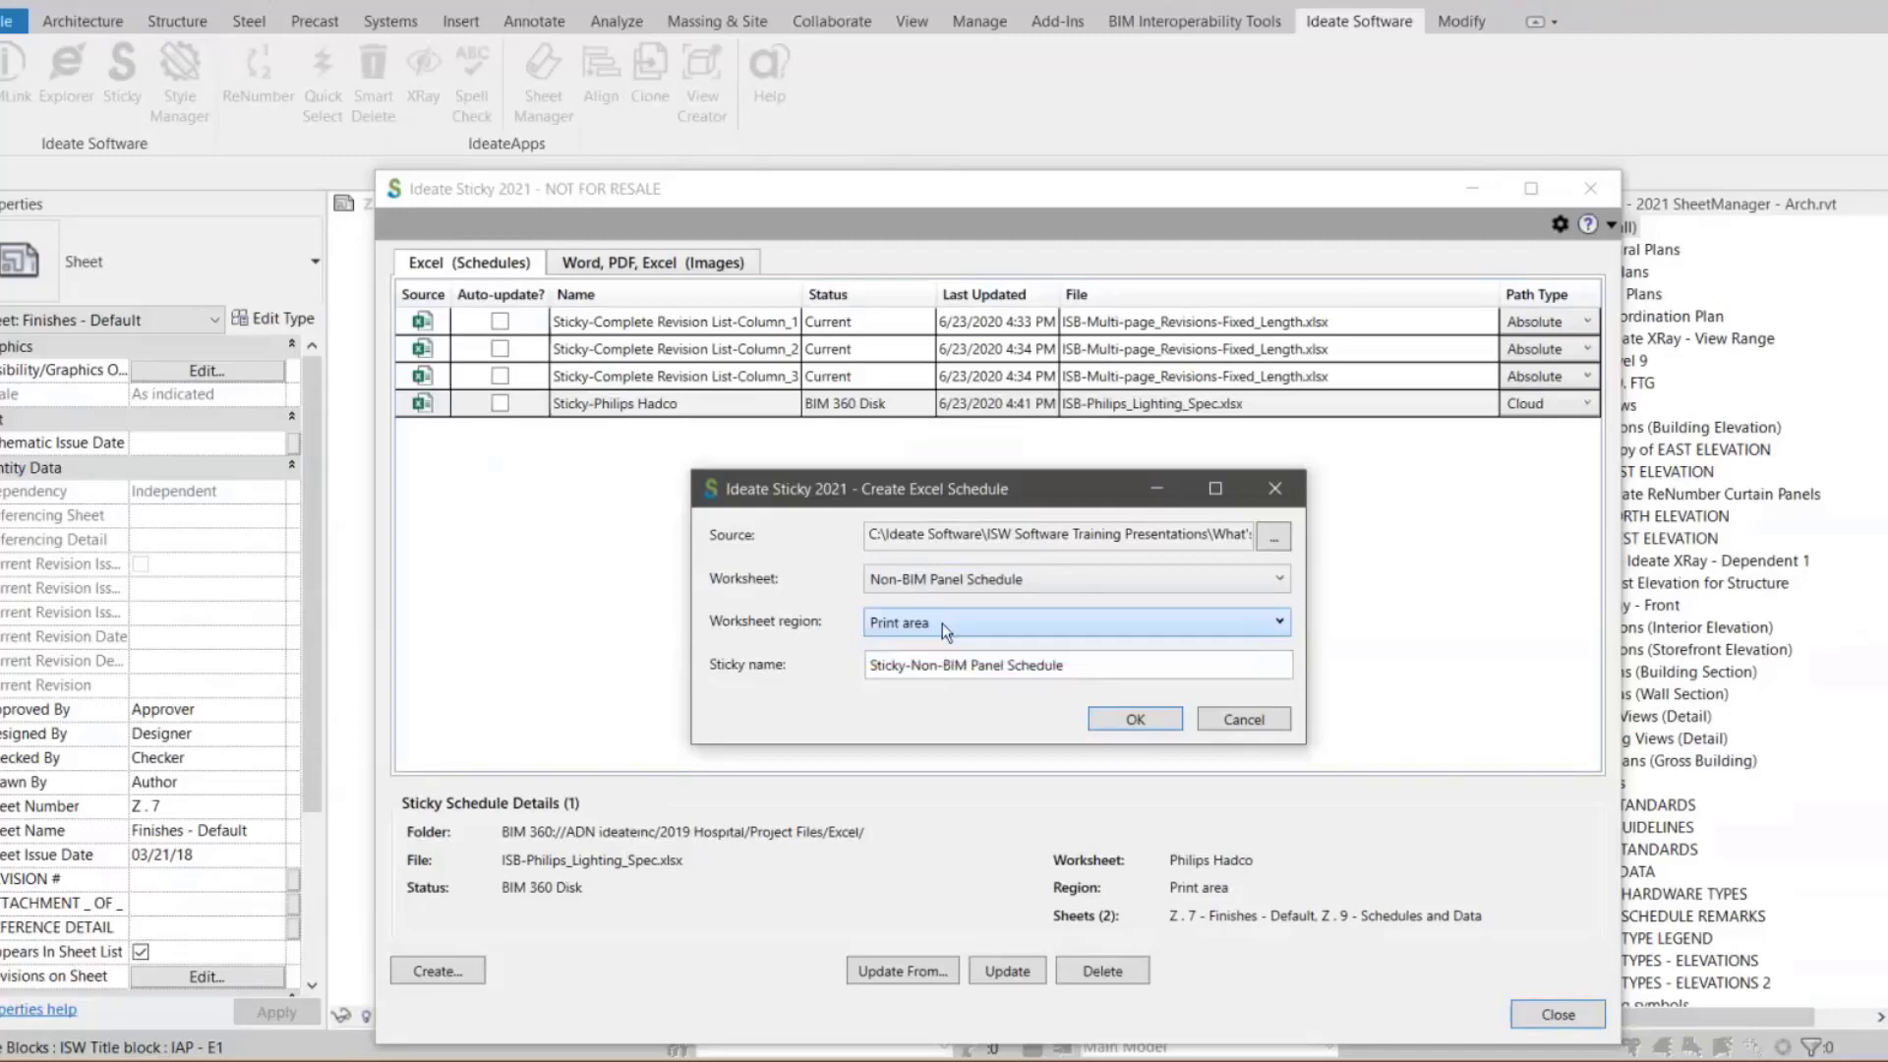
# Name the sticky UK Consultant-Non-BIM Panel Schedule, create it, and close the Sticky manager
pyautogui.doubleClick(903, 666)
pyautogui.write('UK Con')
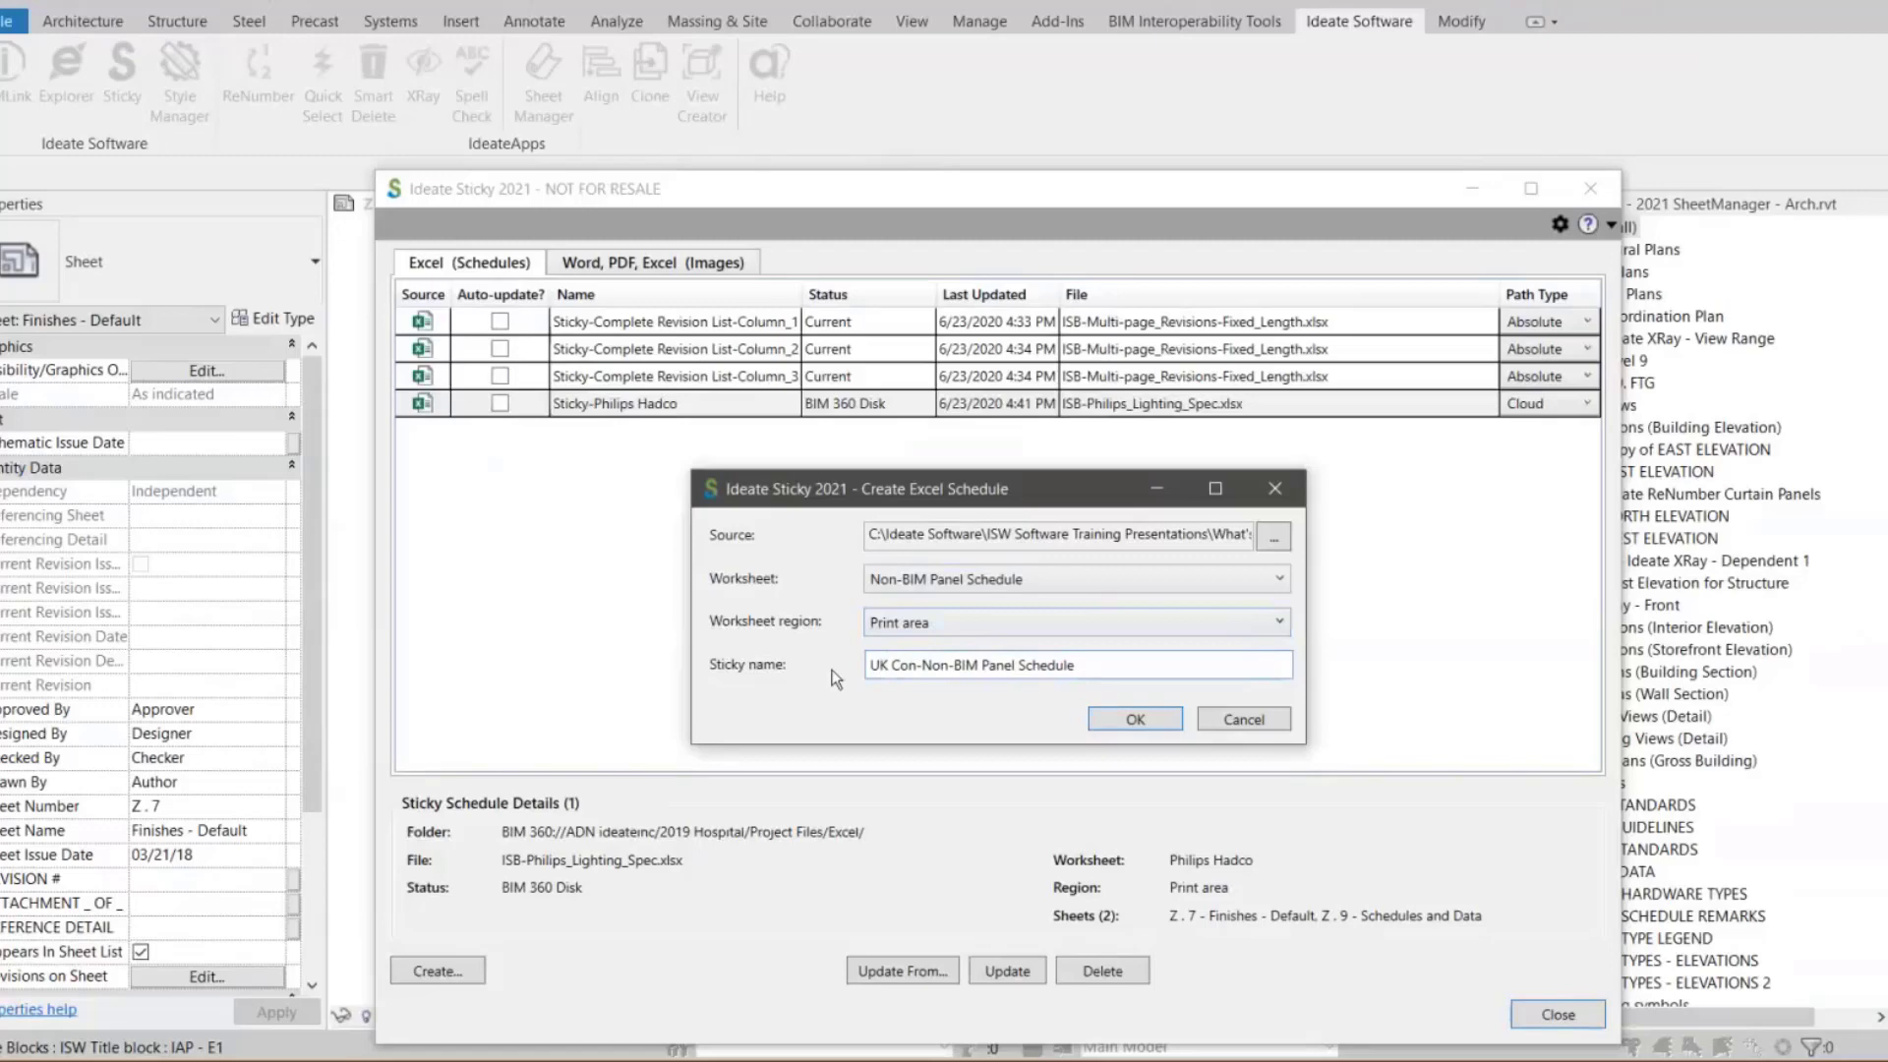
pyautogui.write('sultant')
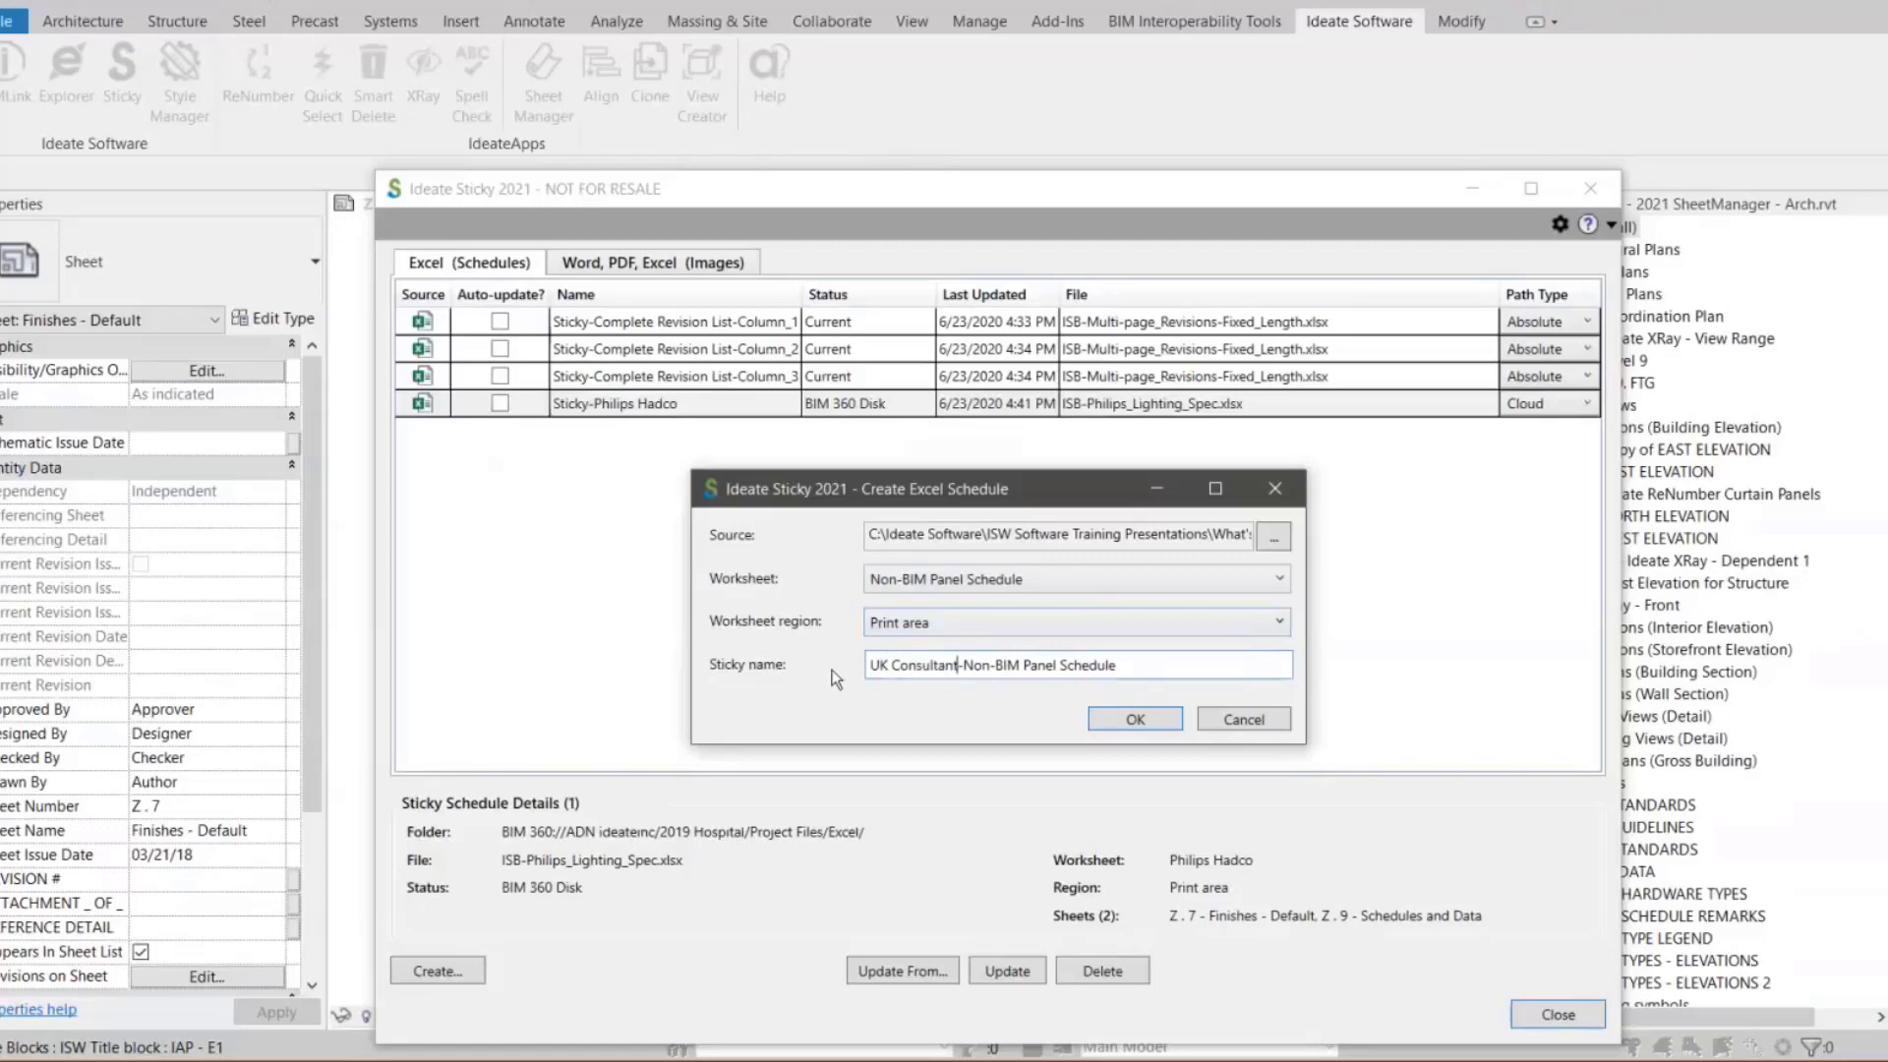
pyautogui.click(1135, 720)
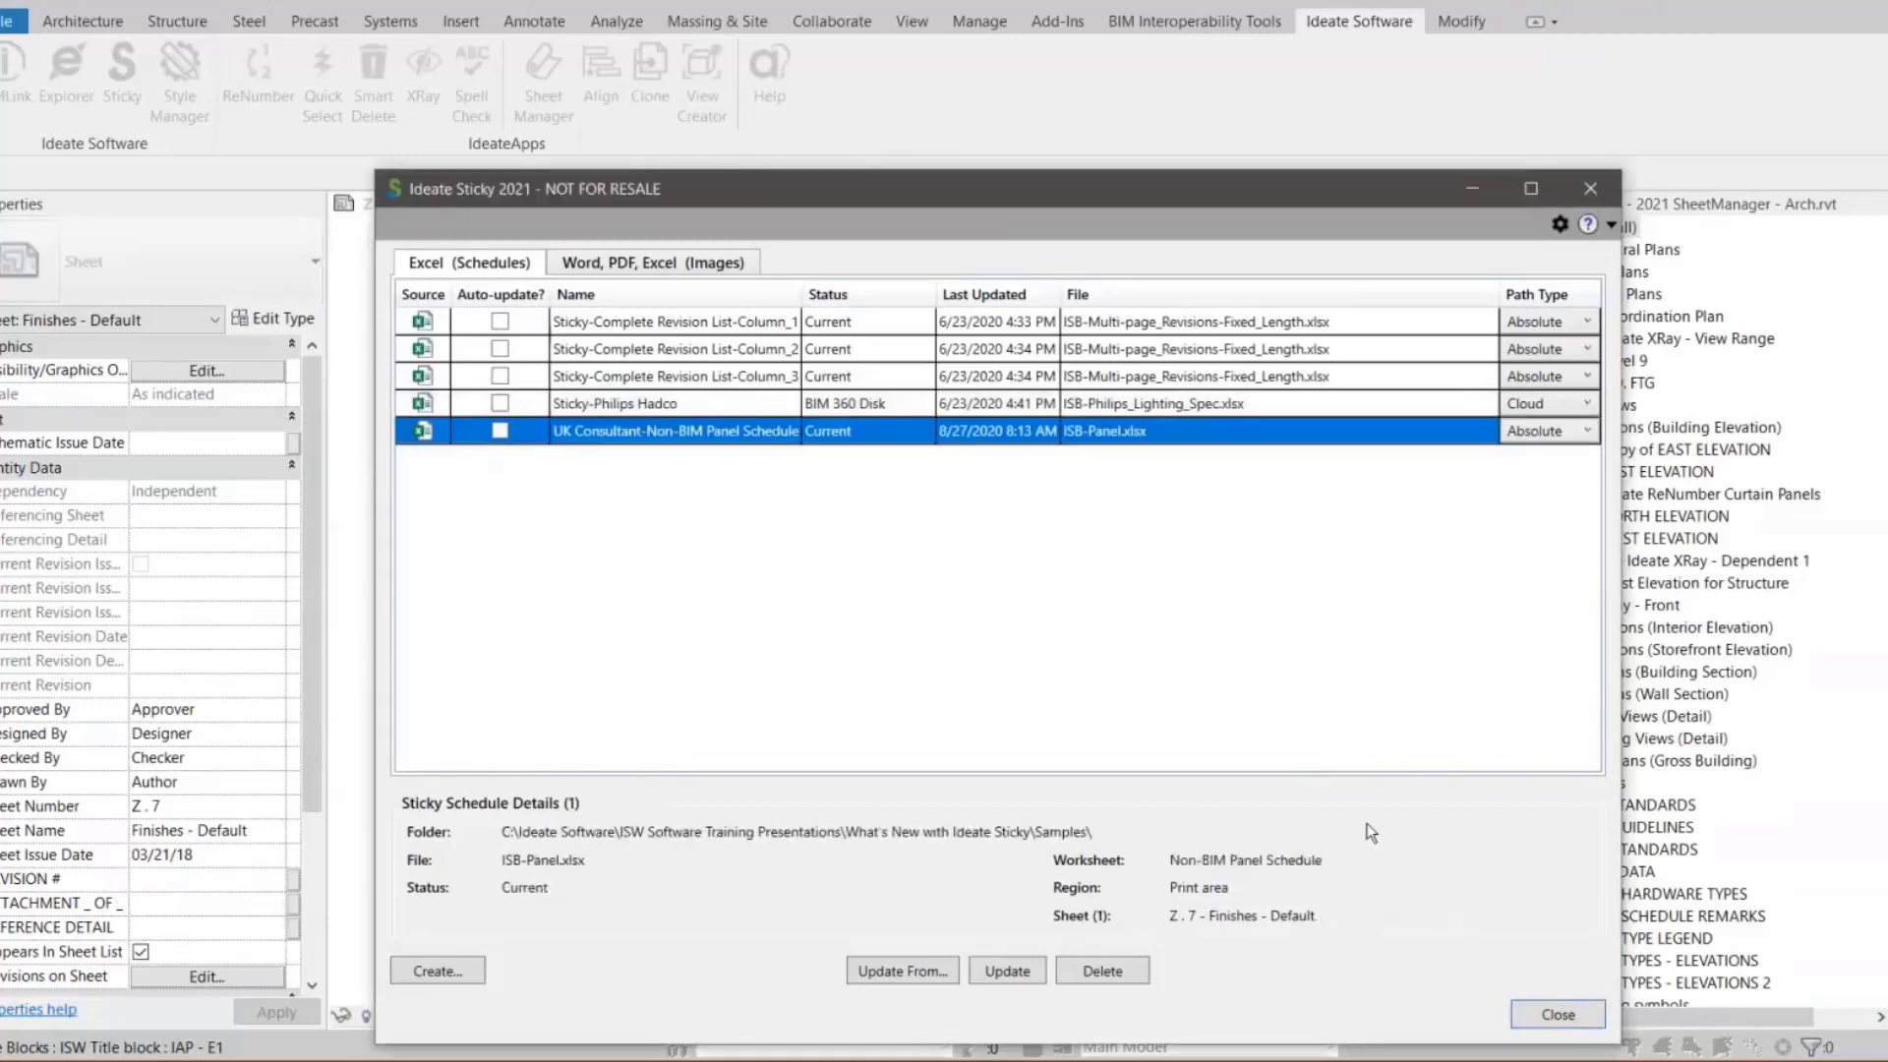
pyautogui.click(1558, 1016)
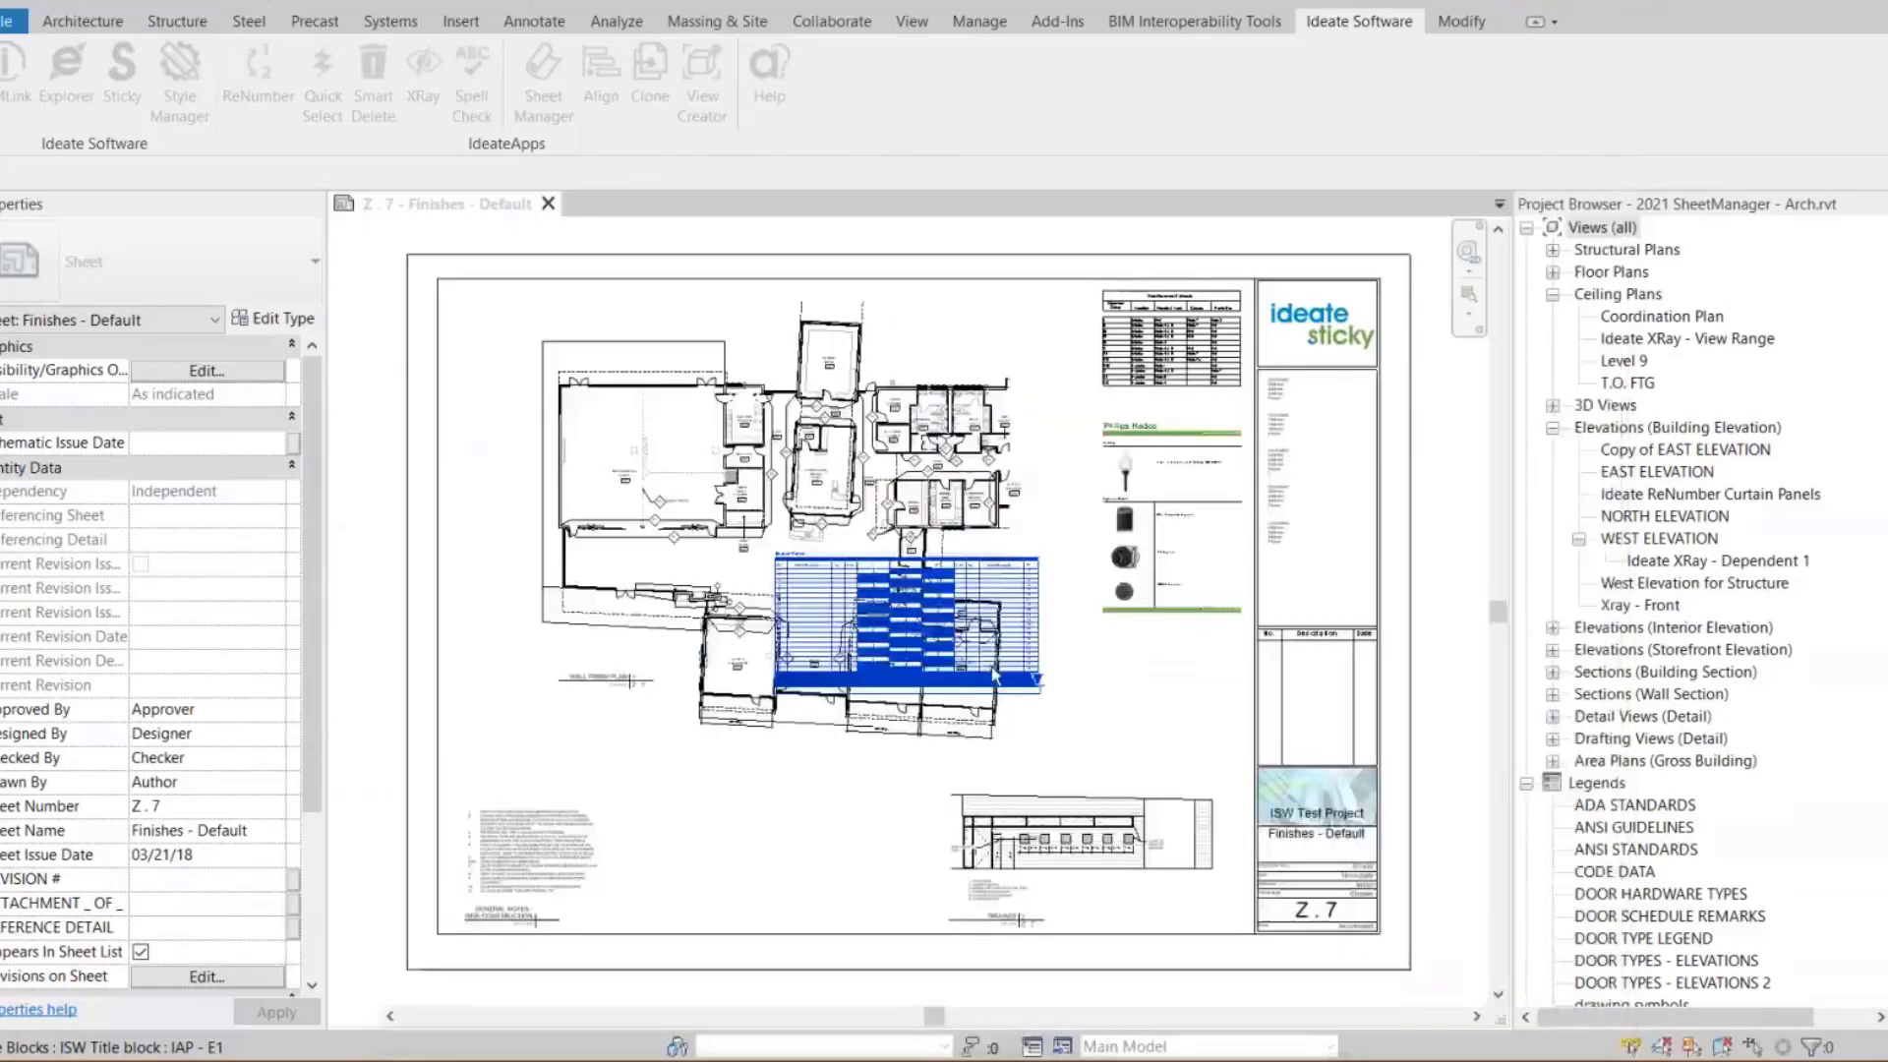
# Move the placed panel schedule below the floor plan on sheet Z . 7
pyautogui.moveTo(883, 604); pyautogui.dragTo(759, 839)
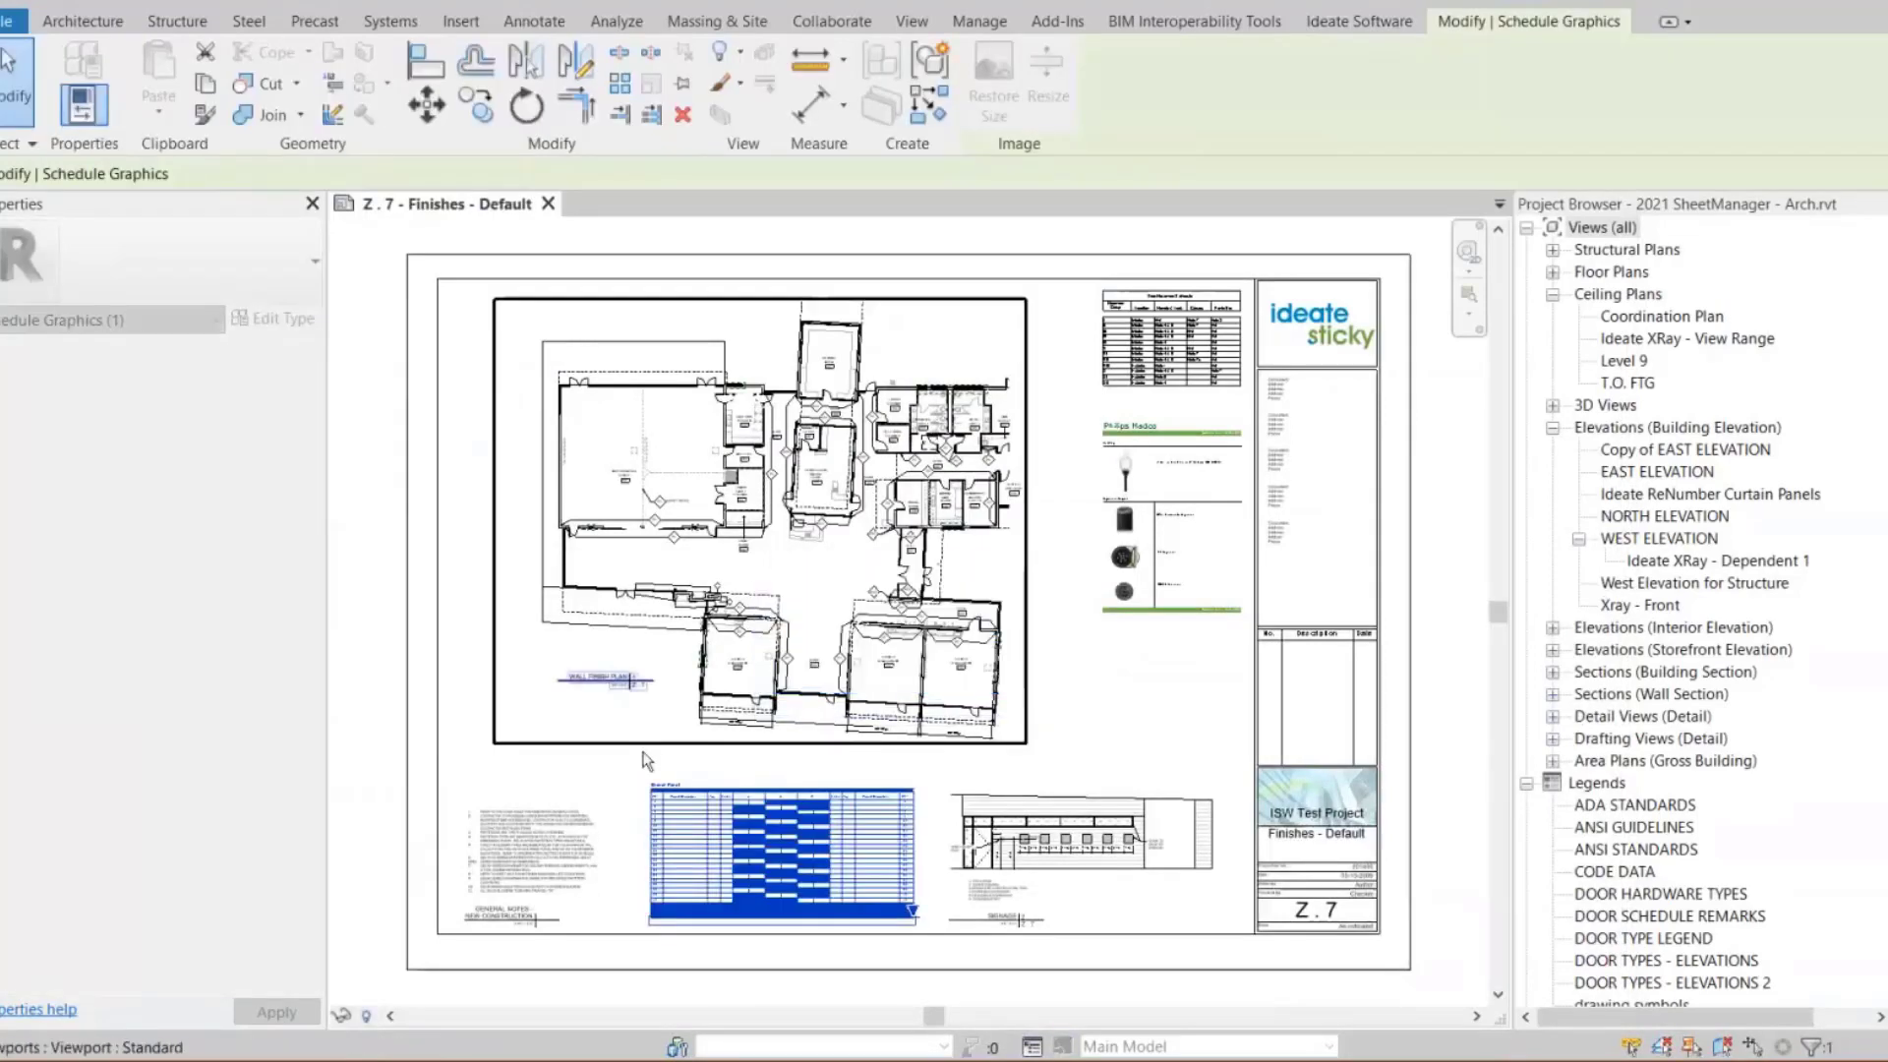
pyautogui.click(642, 752)
# Zoom in on the panel schedule, open its schedule view, then close that view
pyautogui.scroll(2, 677, 836)
pyautogui.scroll(3, 686, 814)
pyautogui.scroll(-2, 573, 518)
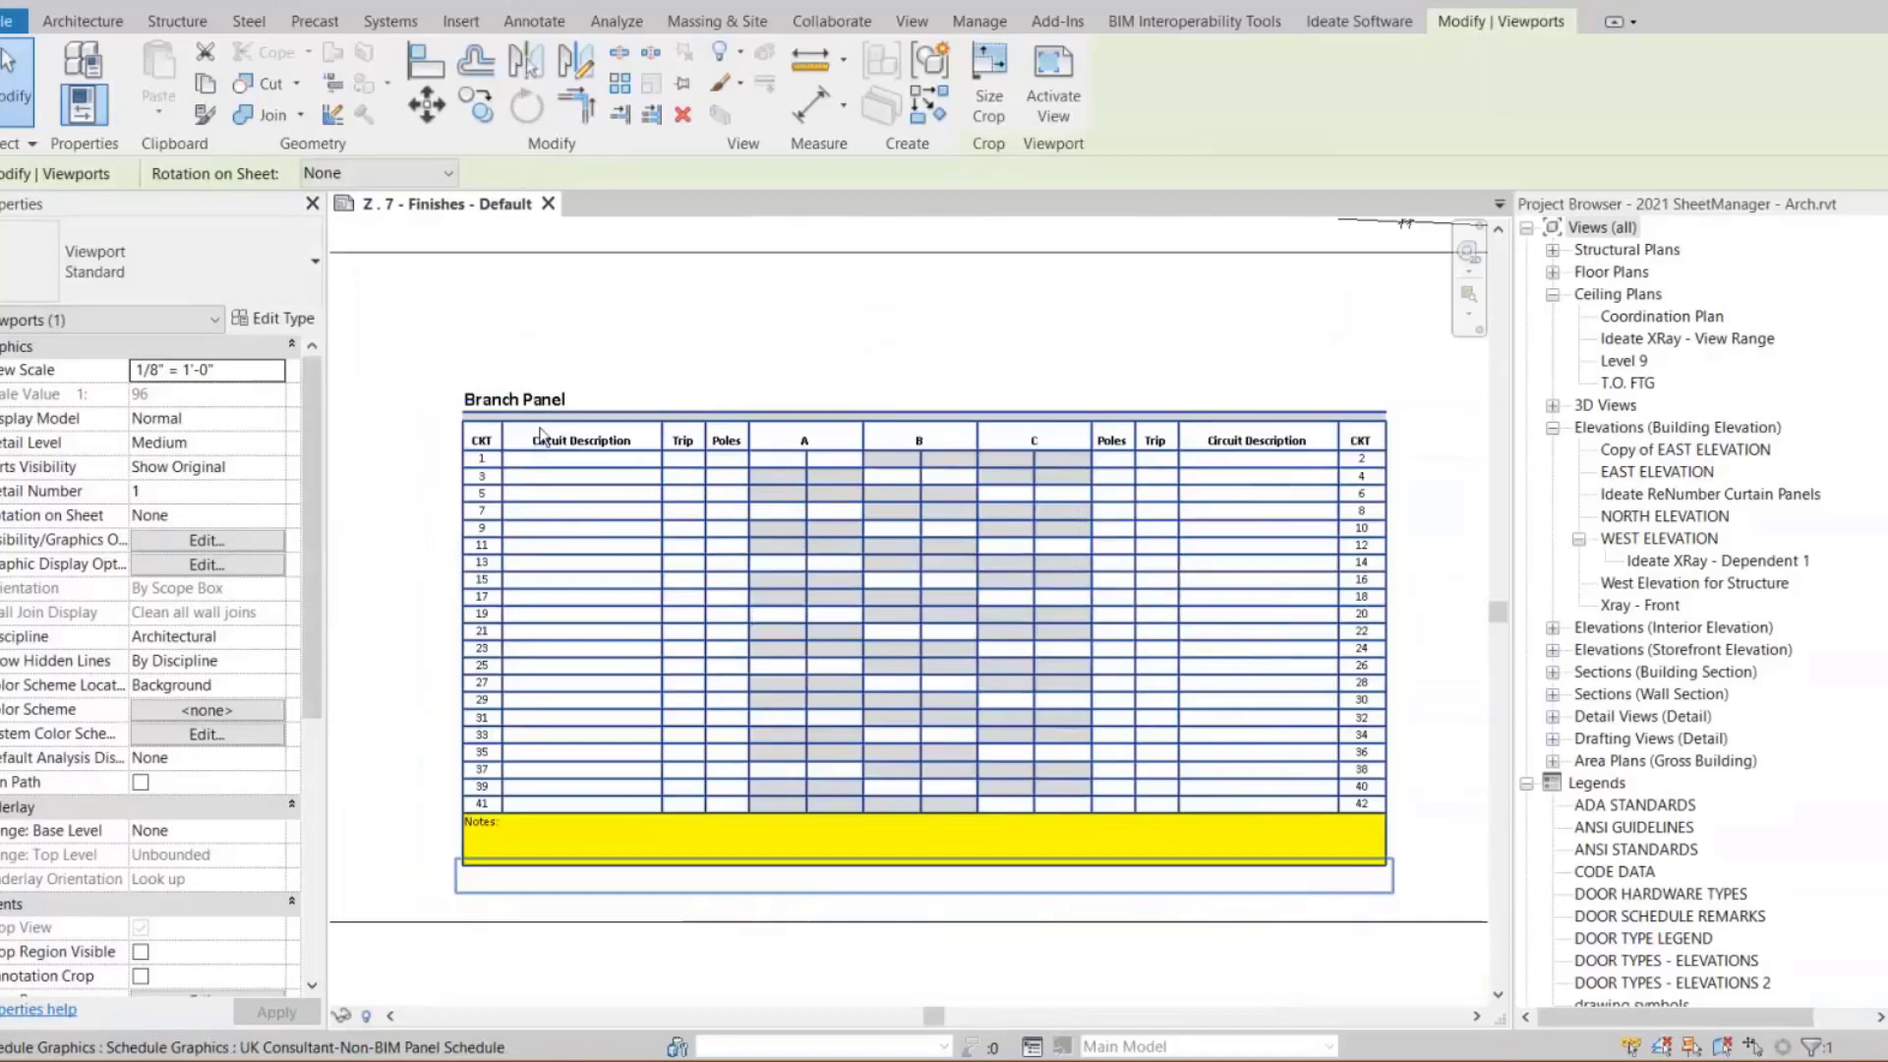
pyautogui.click(540, 430)
pyautogui.doubleClick(678, 398)
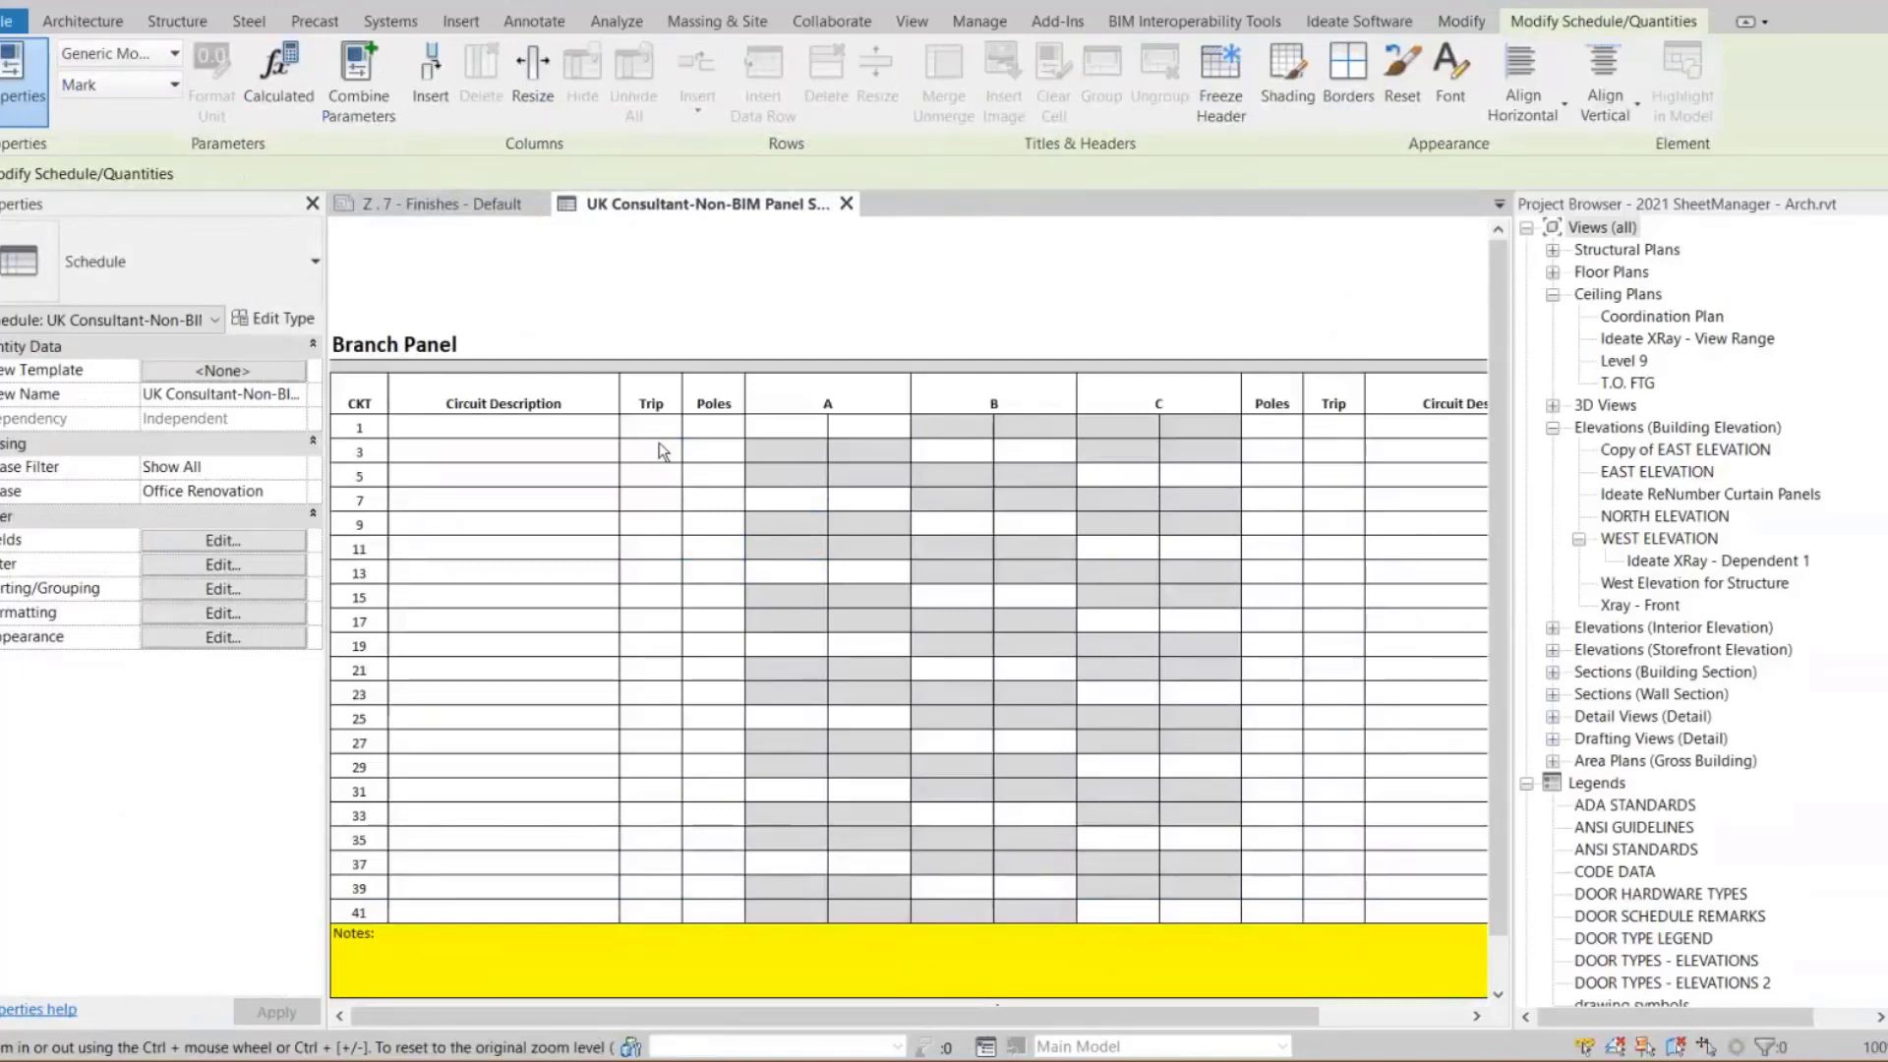
pyautogui.click(846, 205)
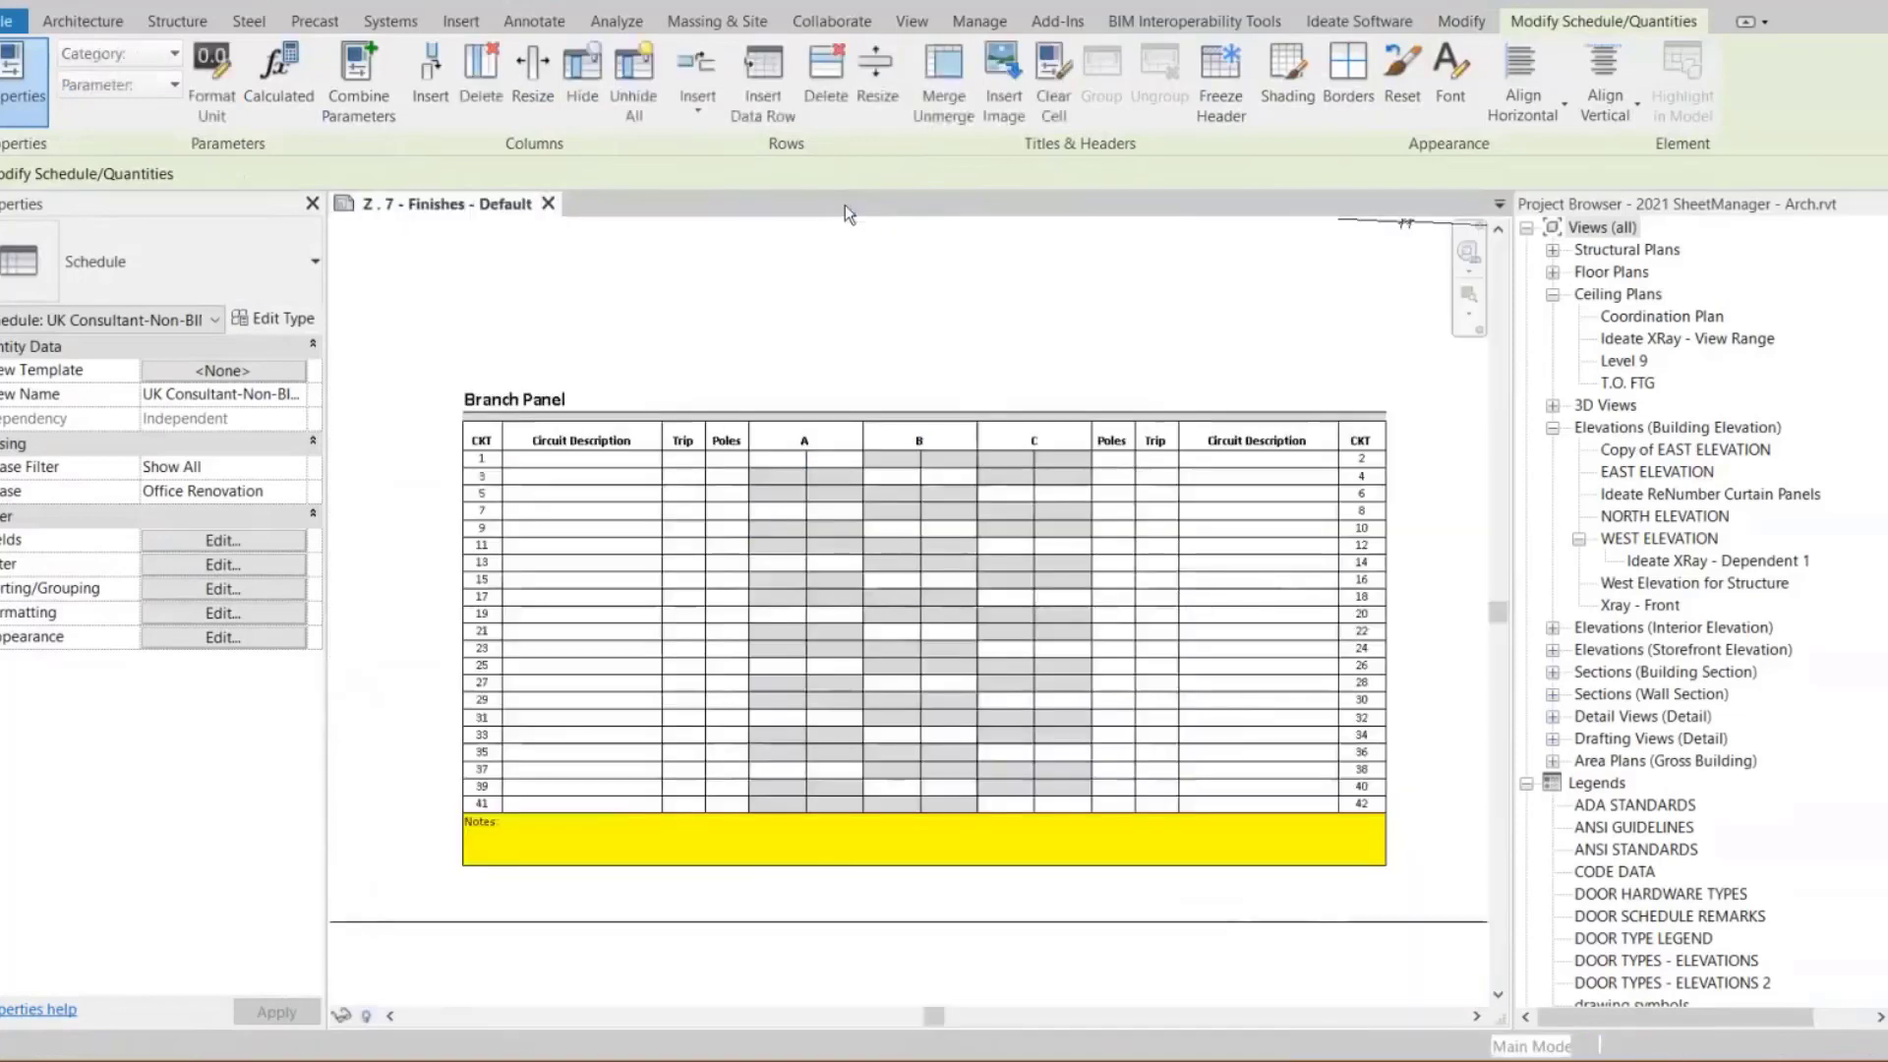
# Expand the Z . 8 and Z . 9 sheets in the project browser to check their placed schedules
pyautogui.scroll(-5, 744, 620)
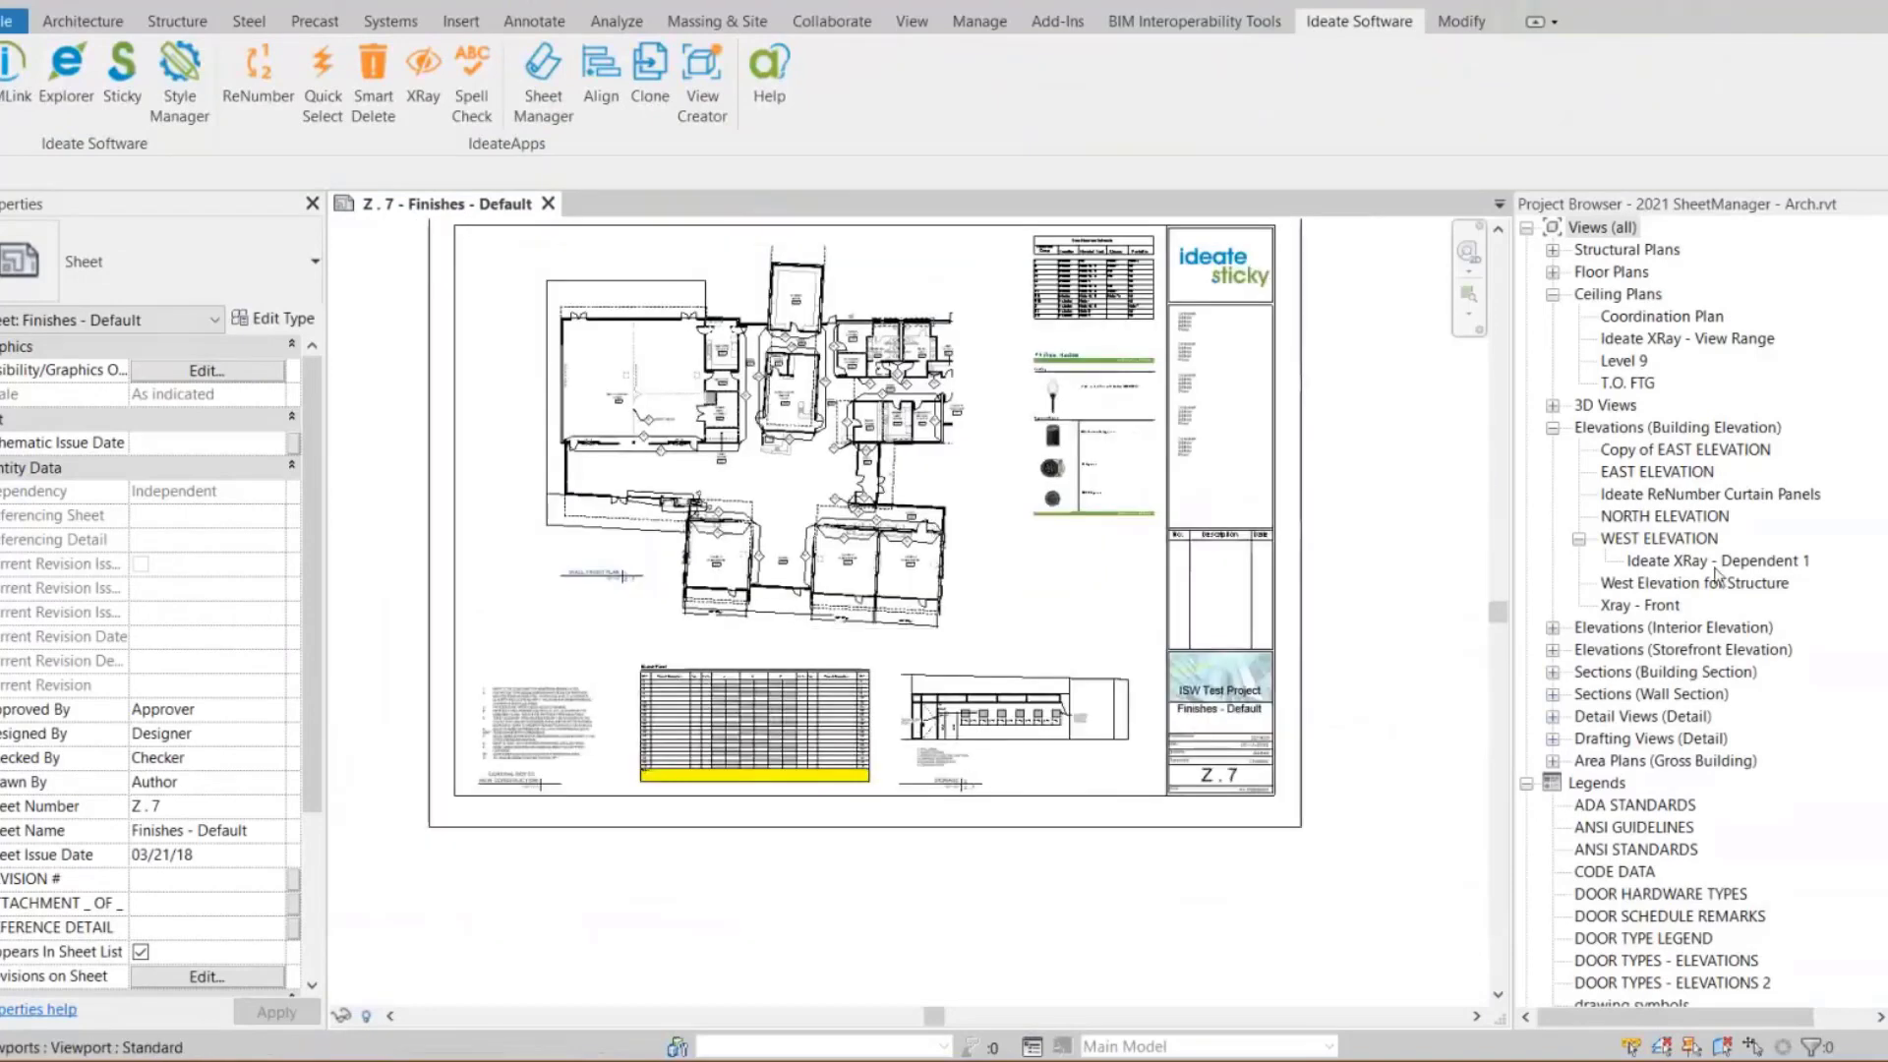
pyautogui.scroll(-20, 1884, 737)
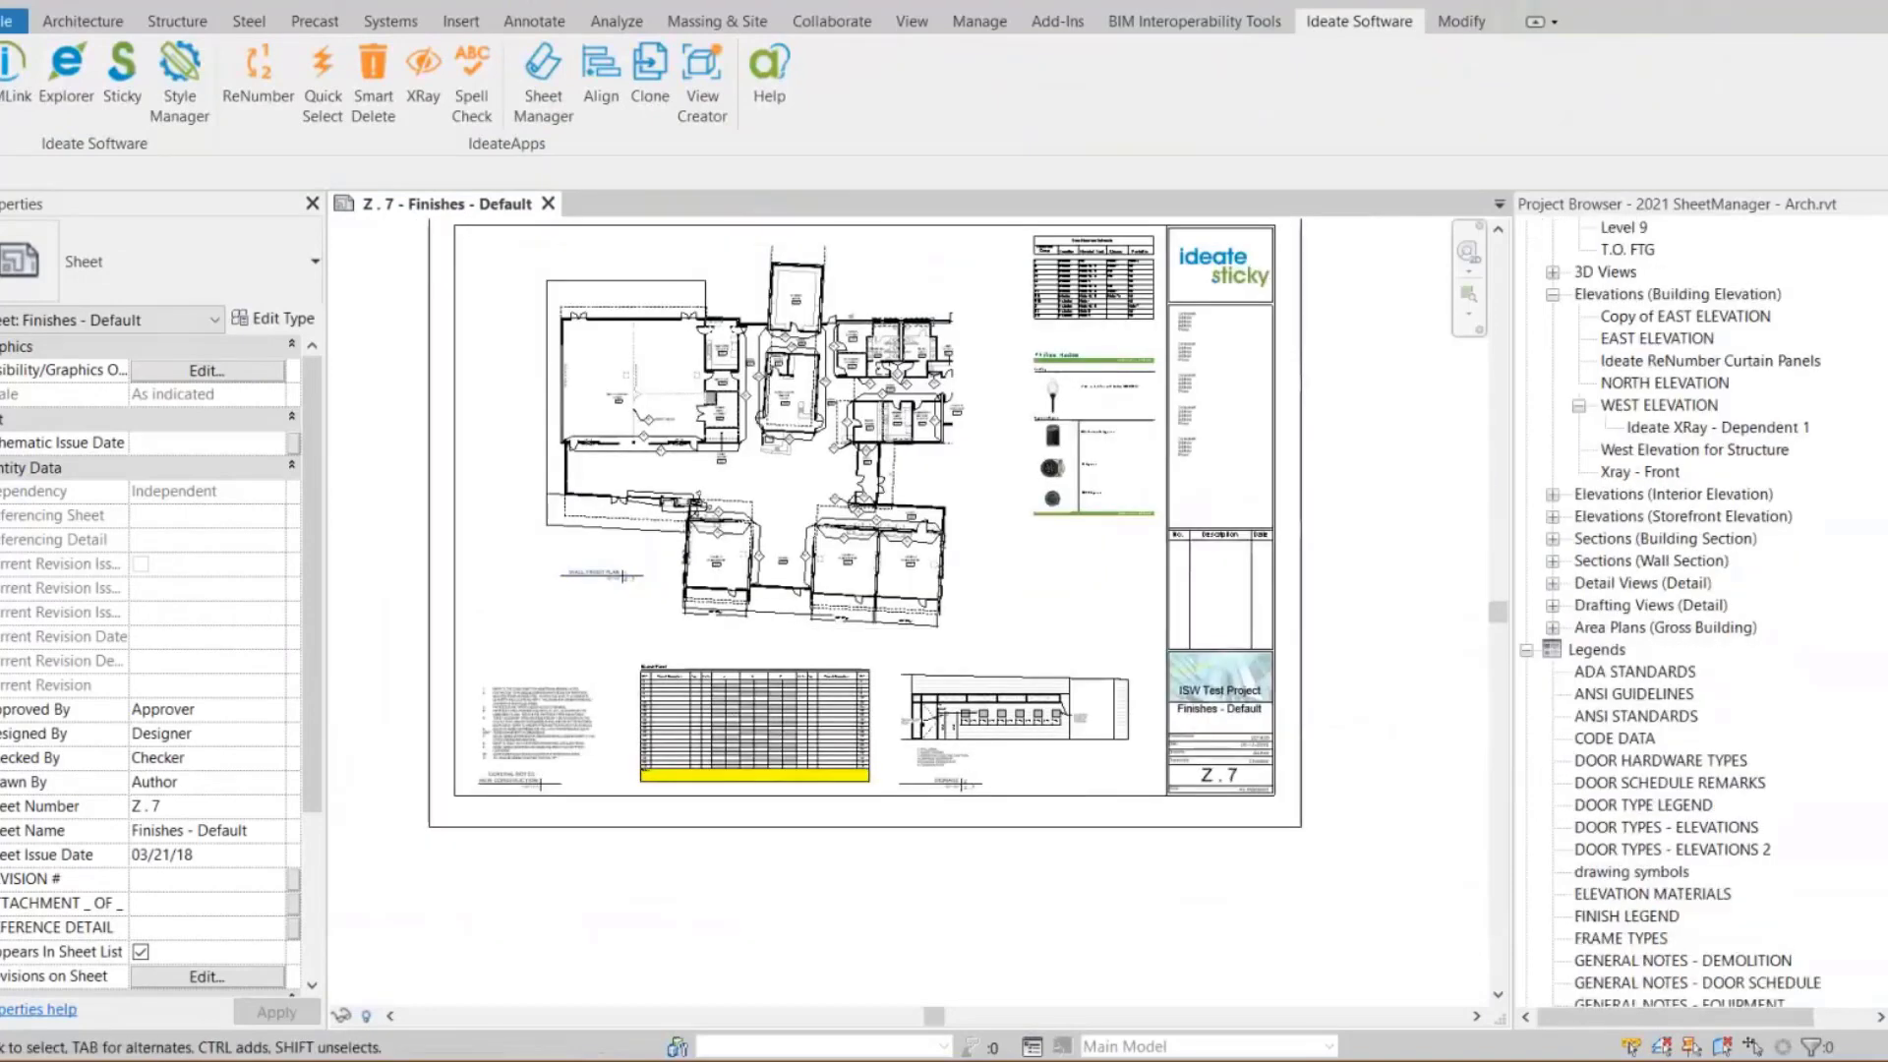
pyautogui.scroll(-15, 1885, 738)
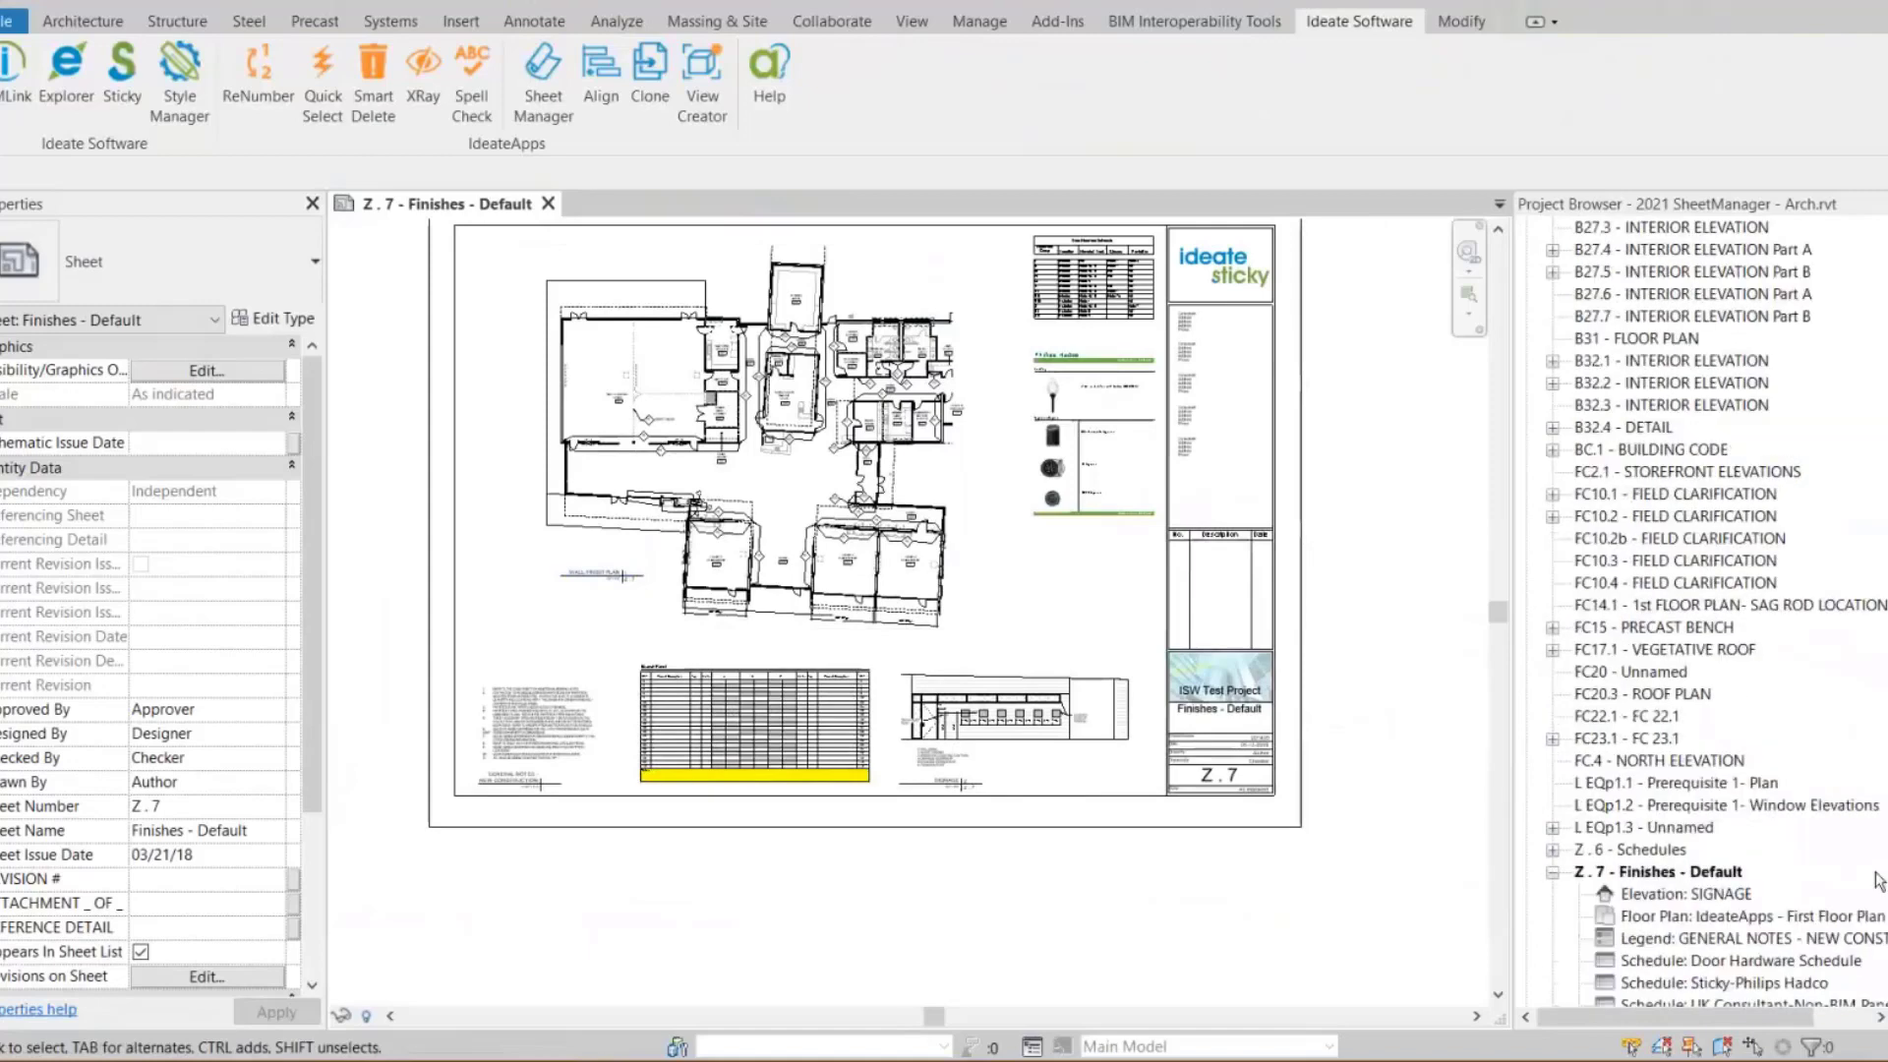
pyautogui.click(1585, 728)
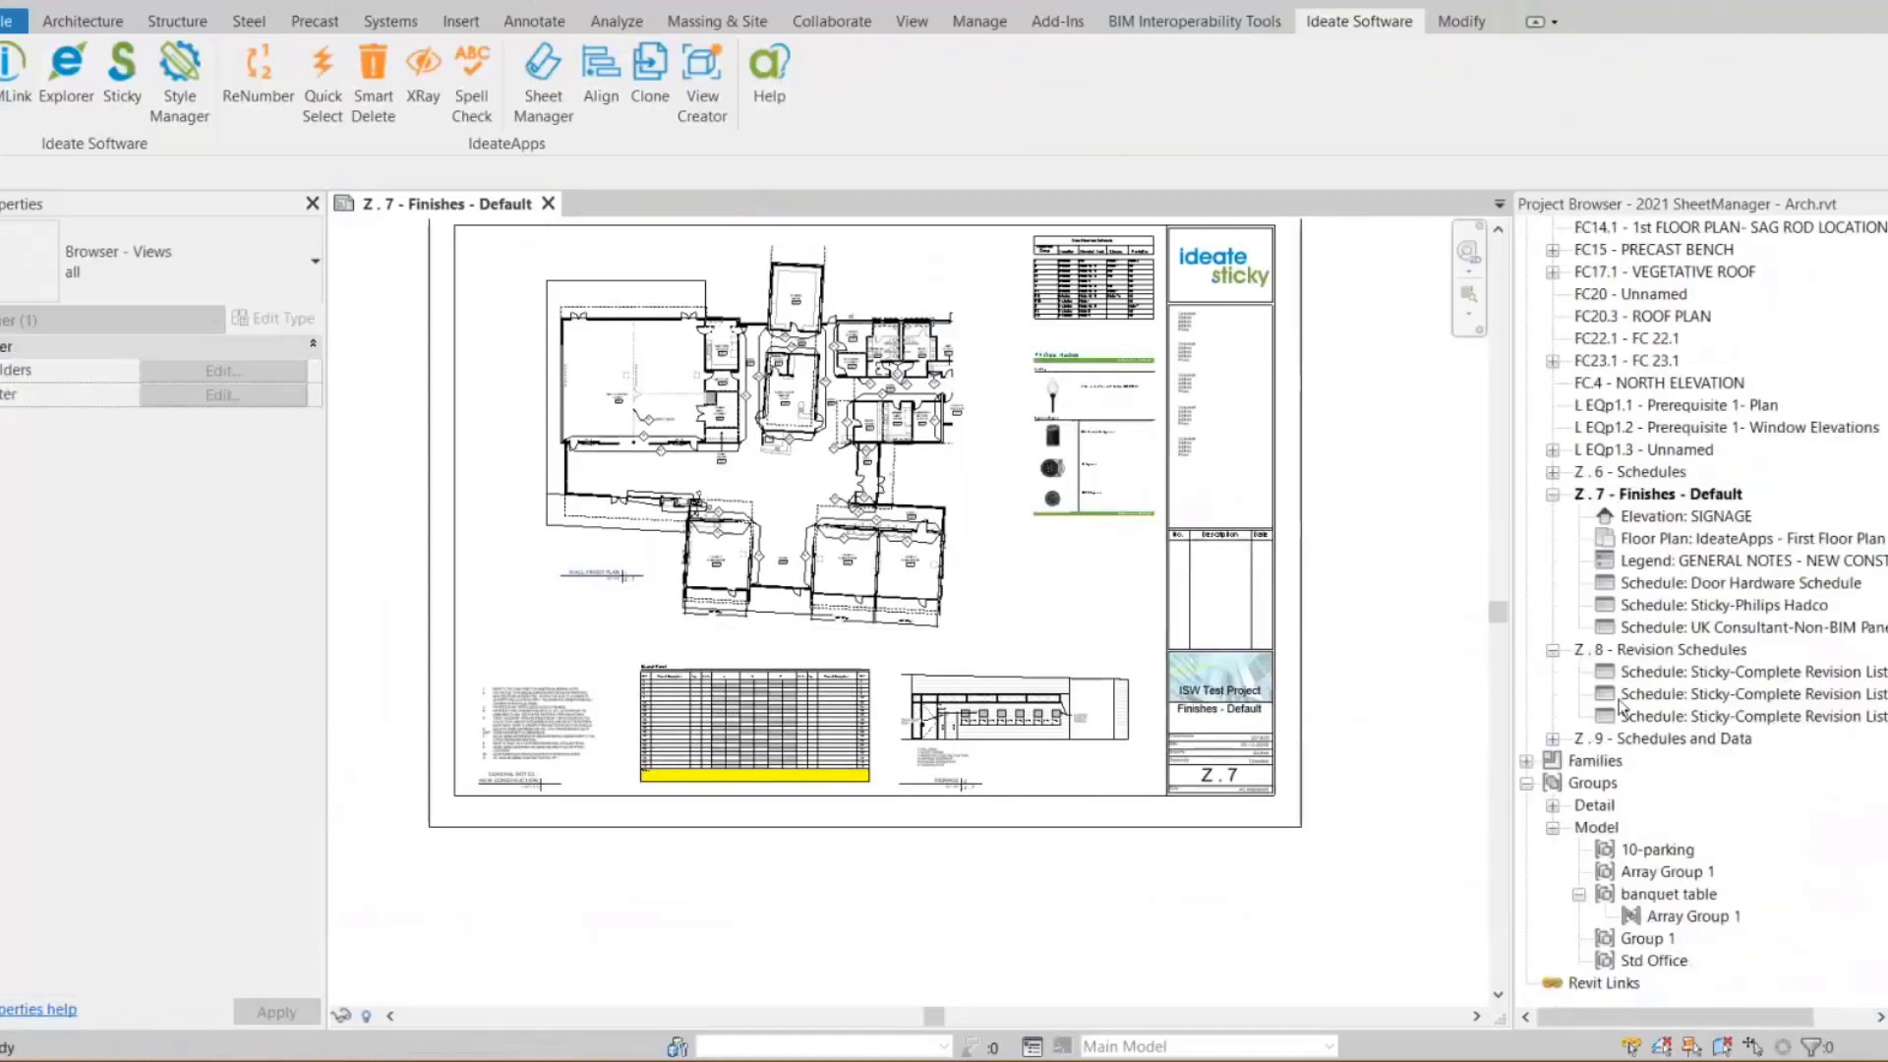
pyautogui.click(1552, 738)
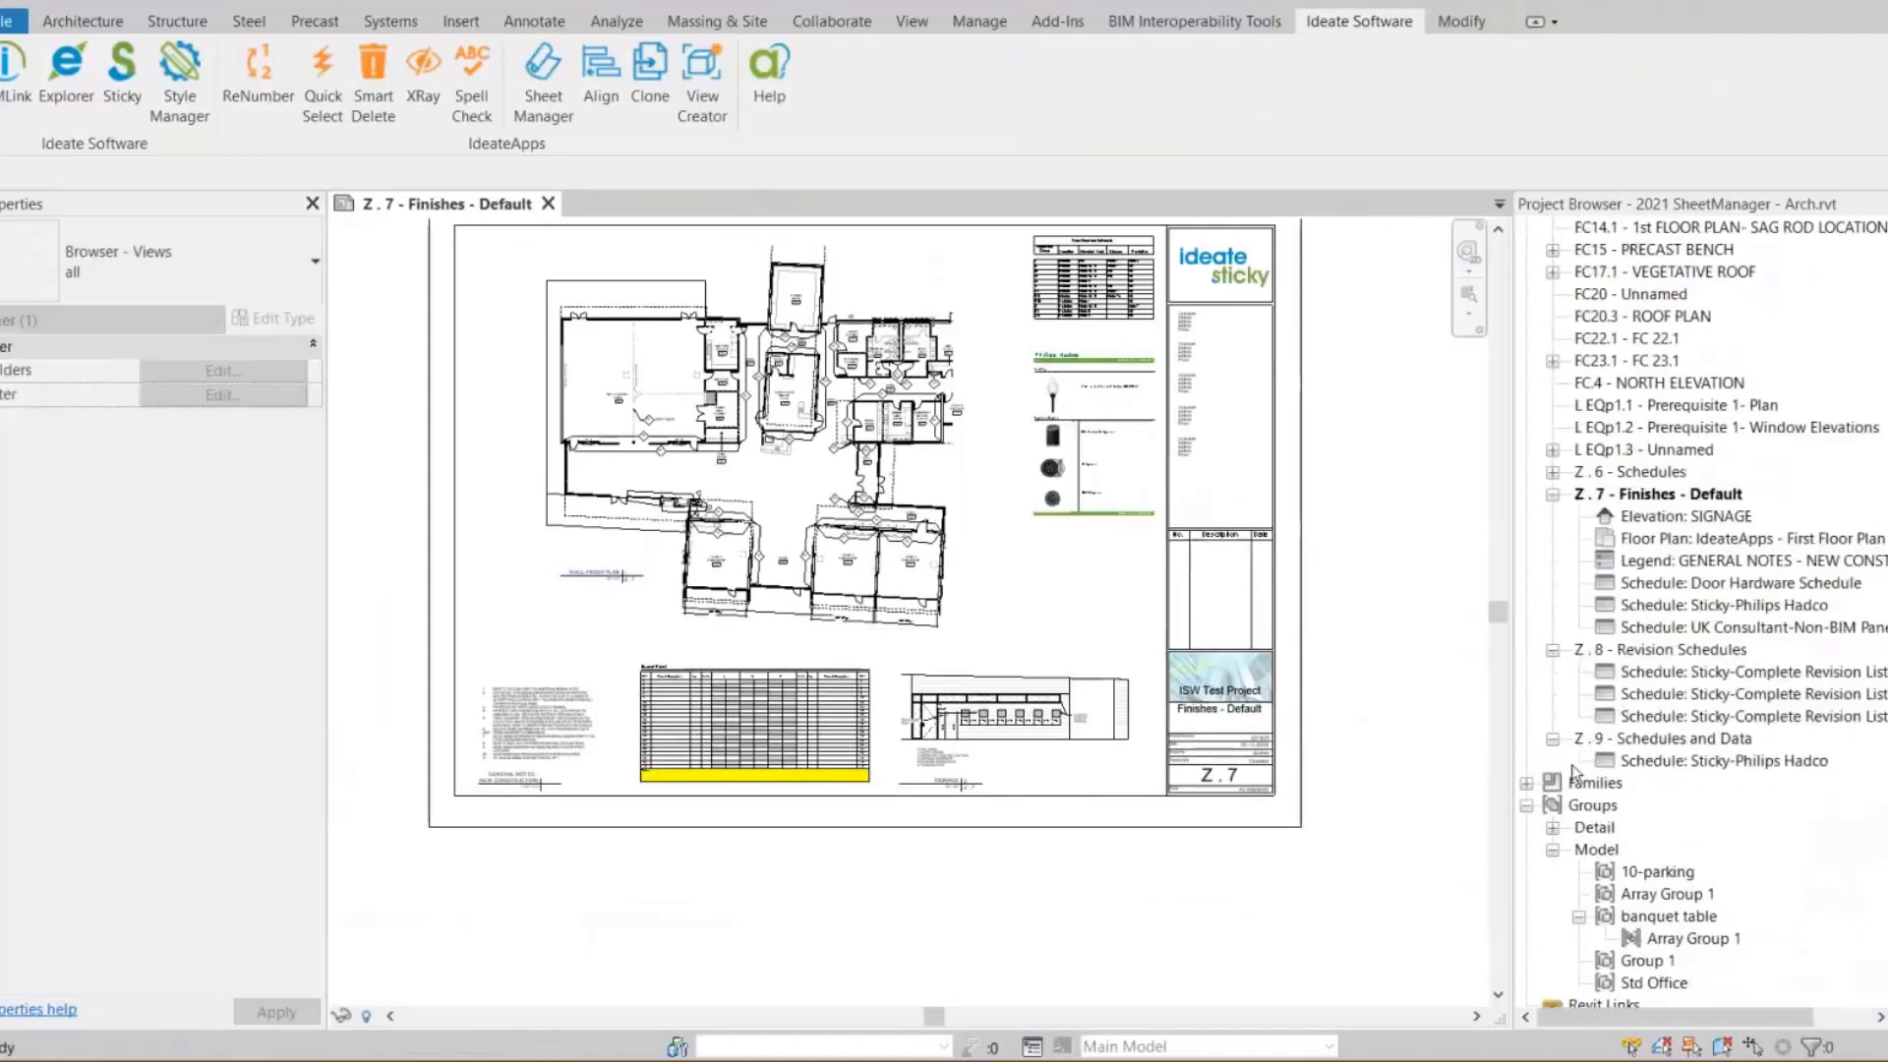
# Open sheet Z . 9 and place the UK Consultant-Non-BIM Panel Schedule near its top edge
pyautogui.doubleClick(1639, 742)
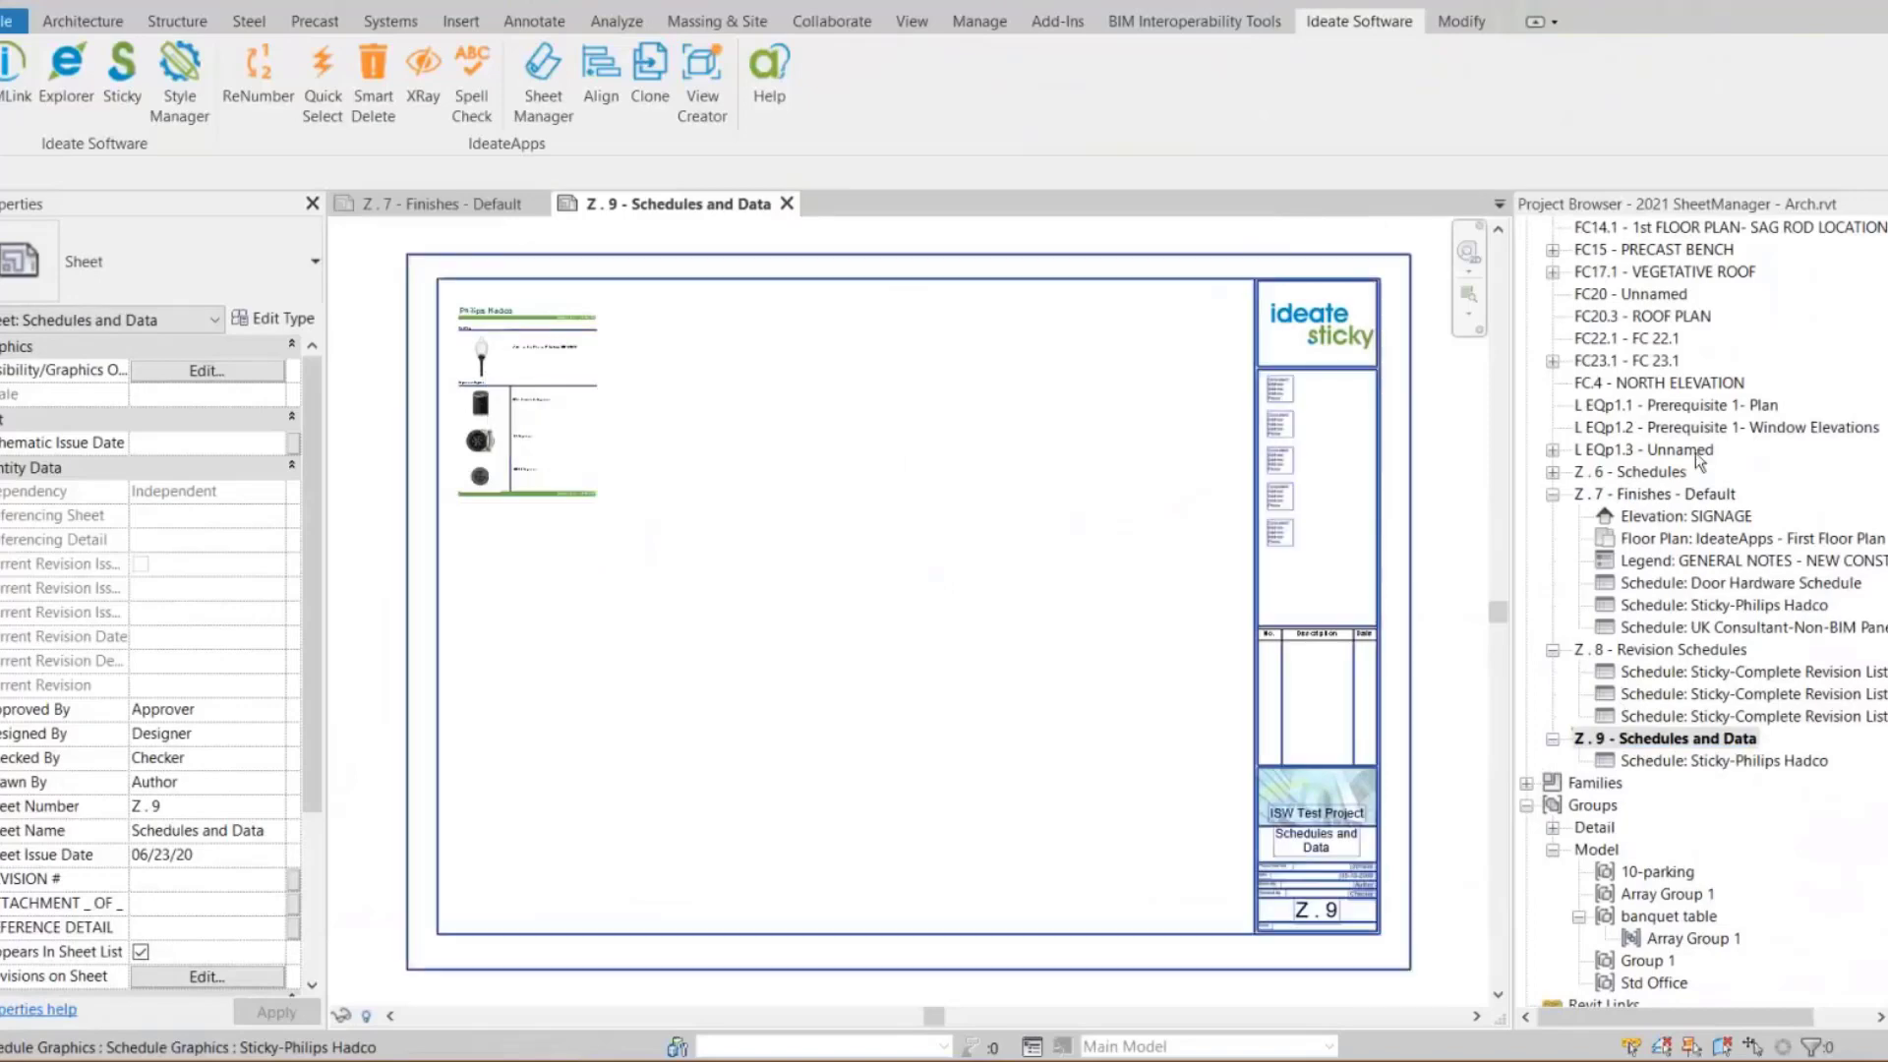
pyautogui.scroll(20, 1873, 419)
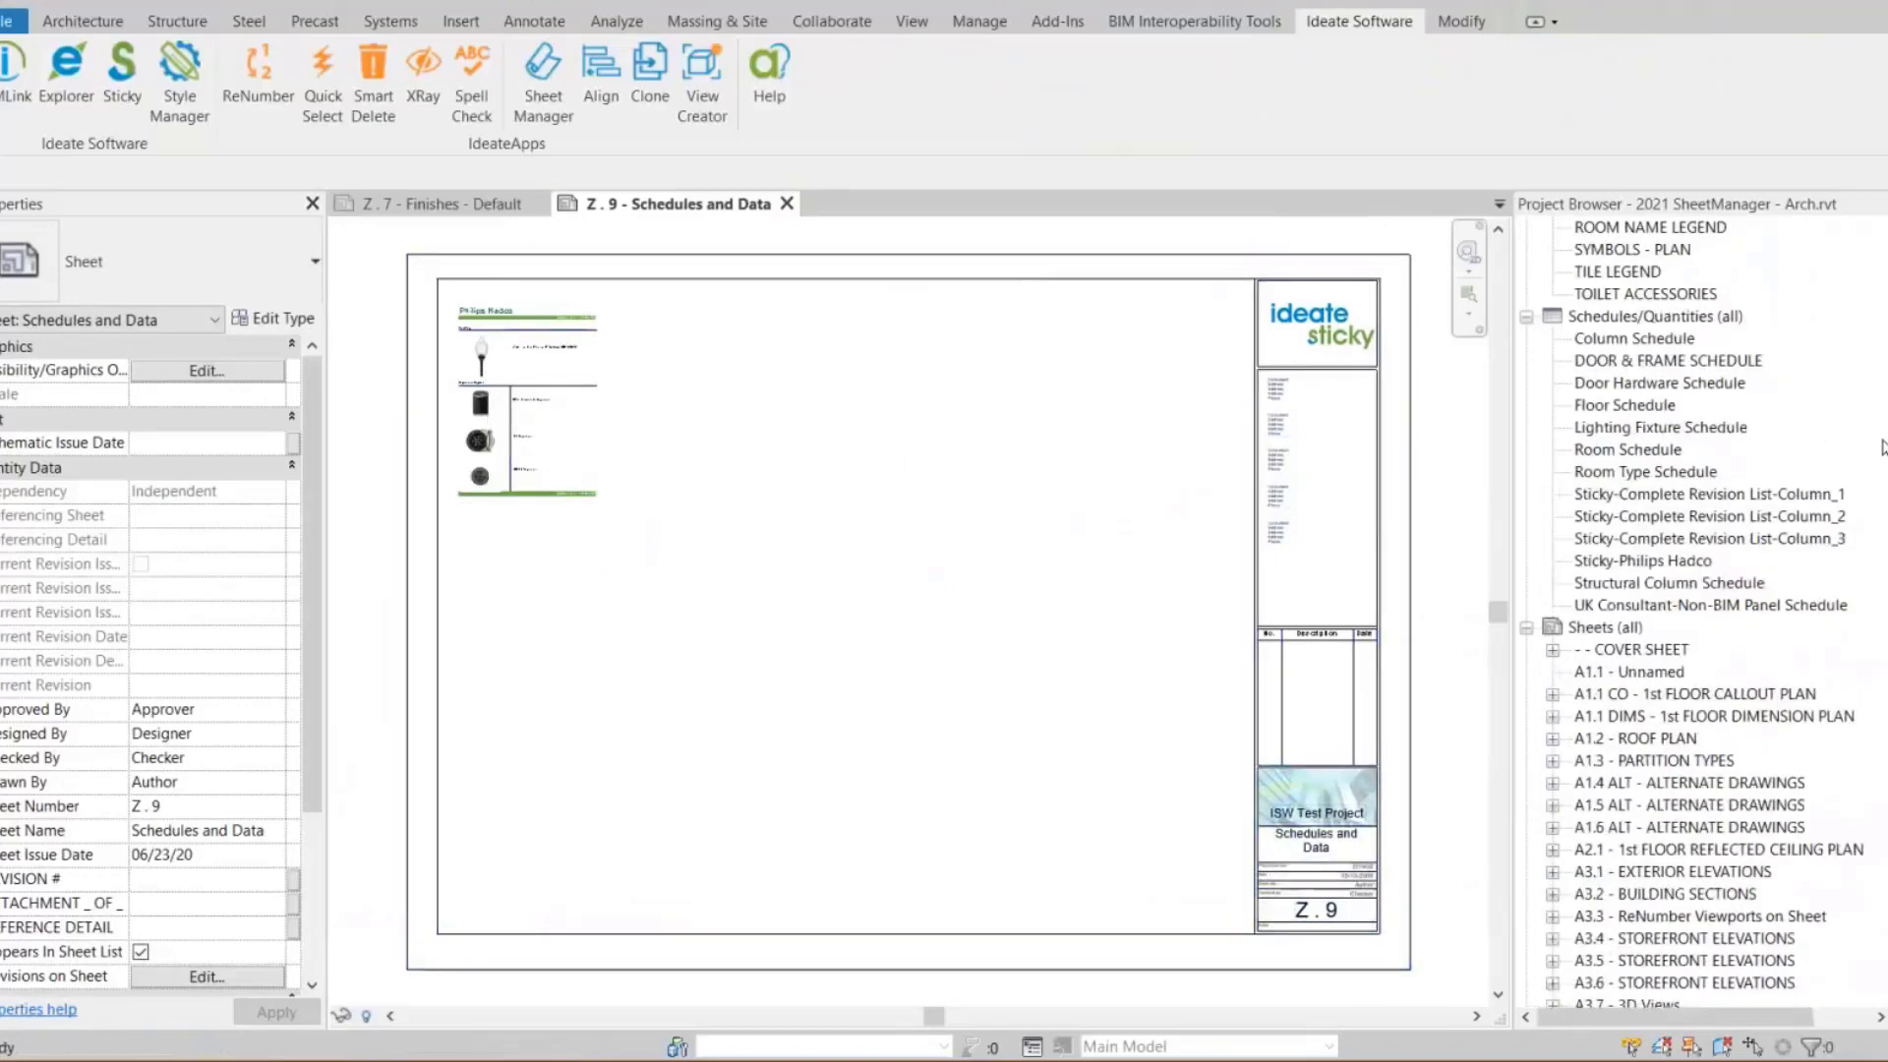
pyautogui.scroll(-8, 1873, 432)
pyautogui.click(1641, 606)
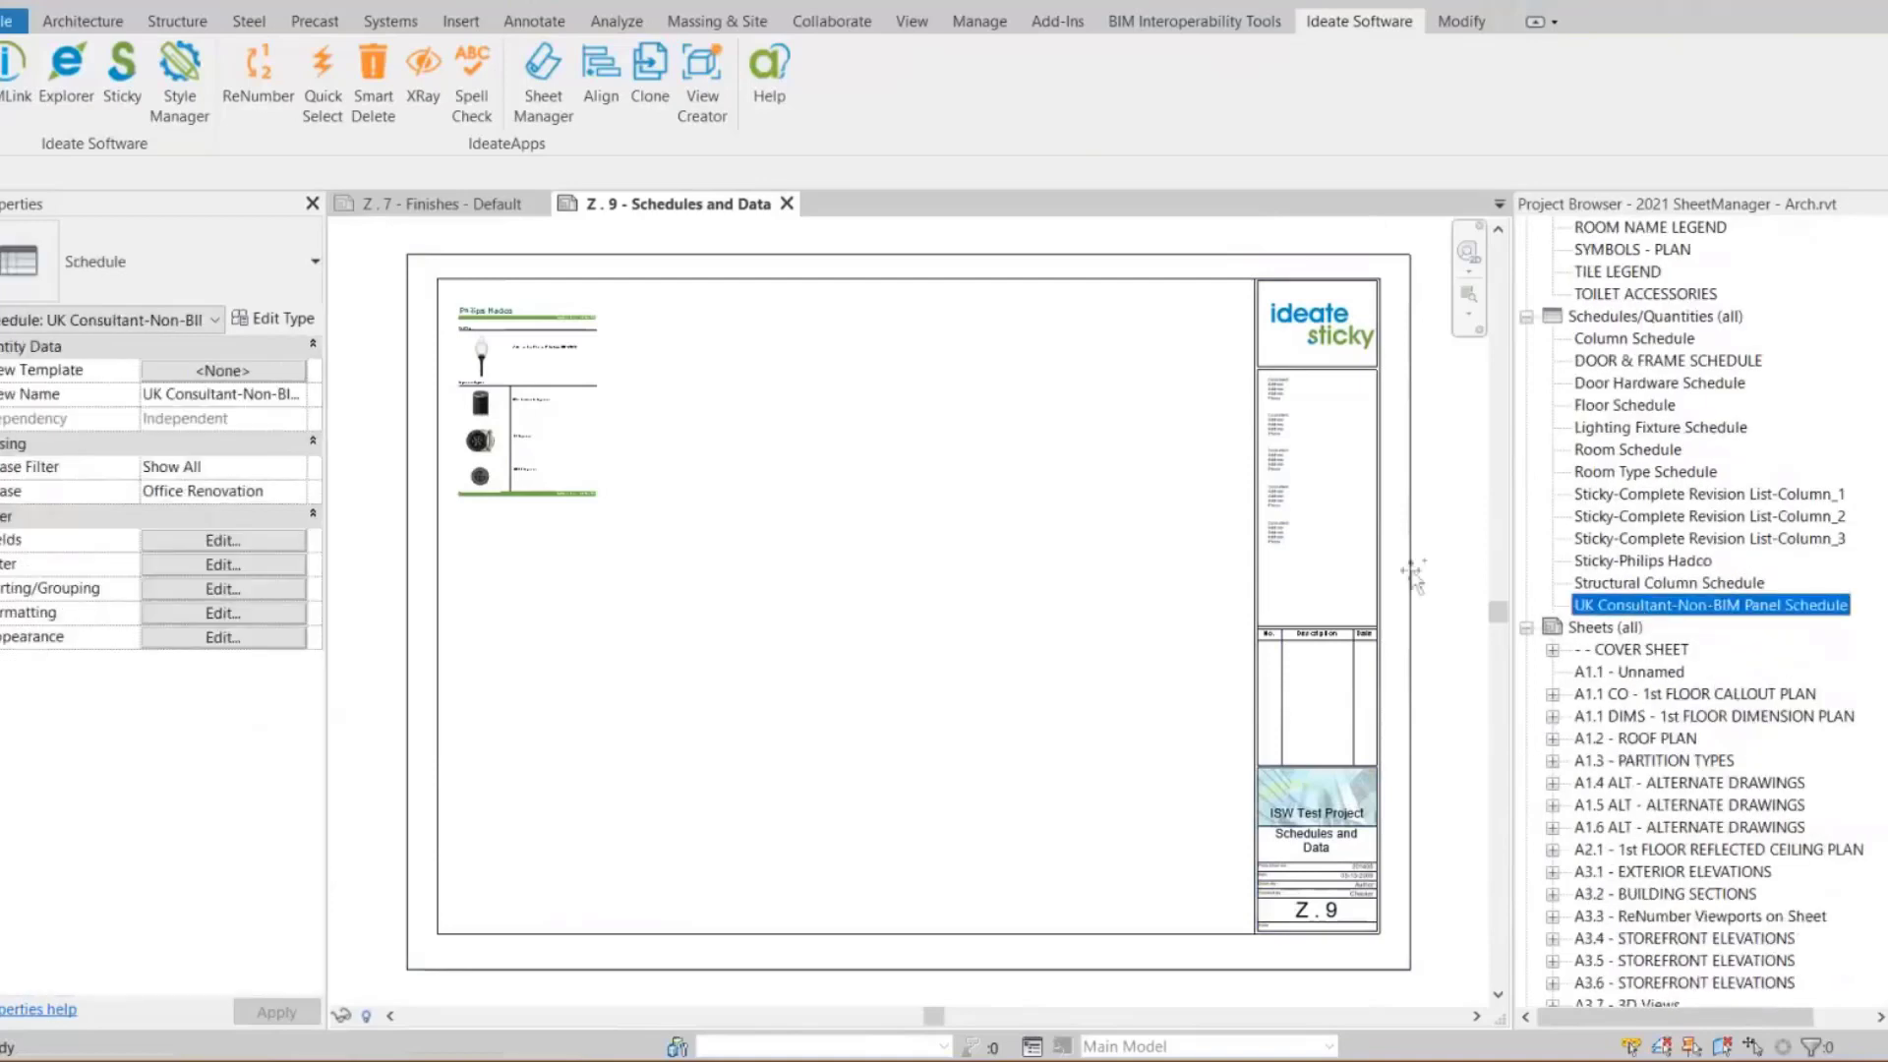
pyautogui.moveTo(1026, 516); pyautogui.dragTo(1032, 516)
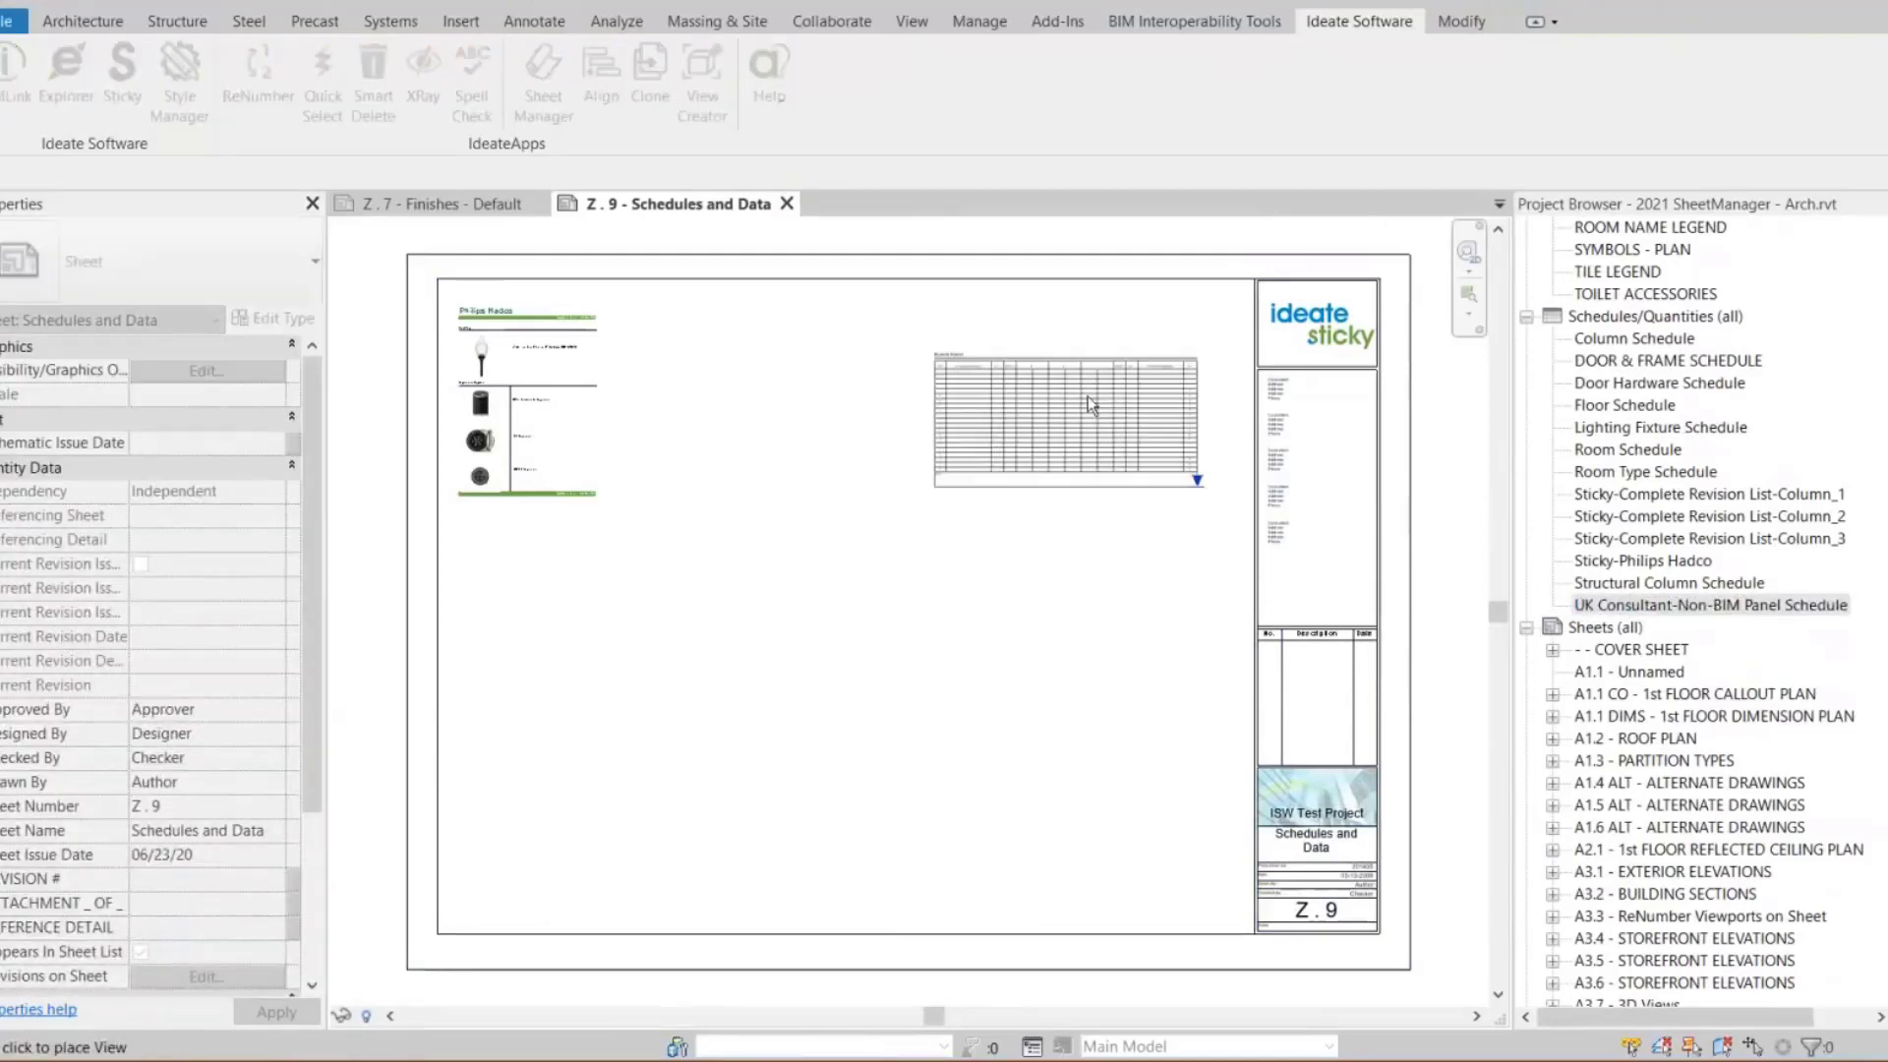
pyautogui.click(1095, 356)
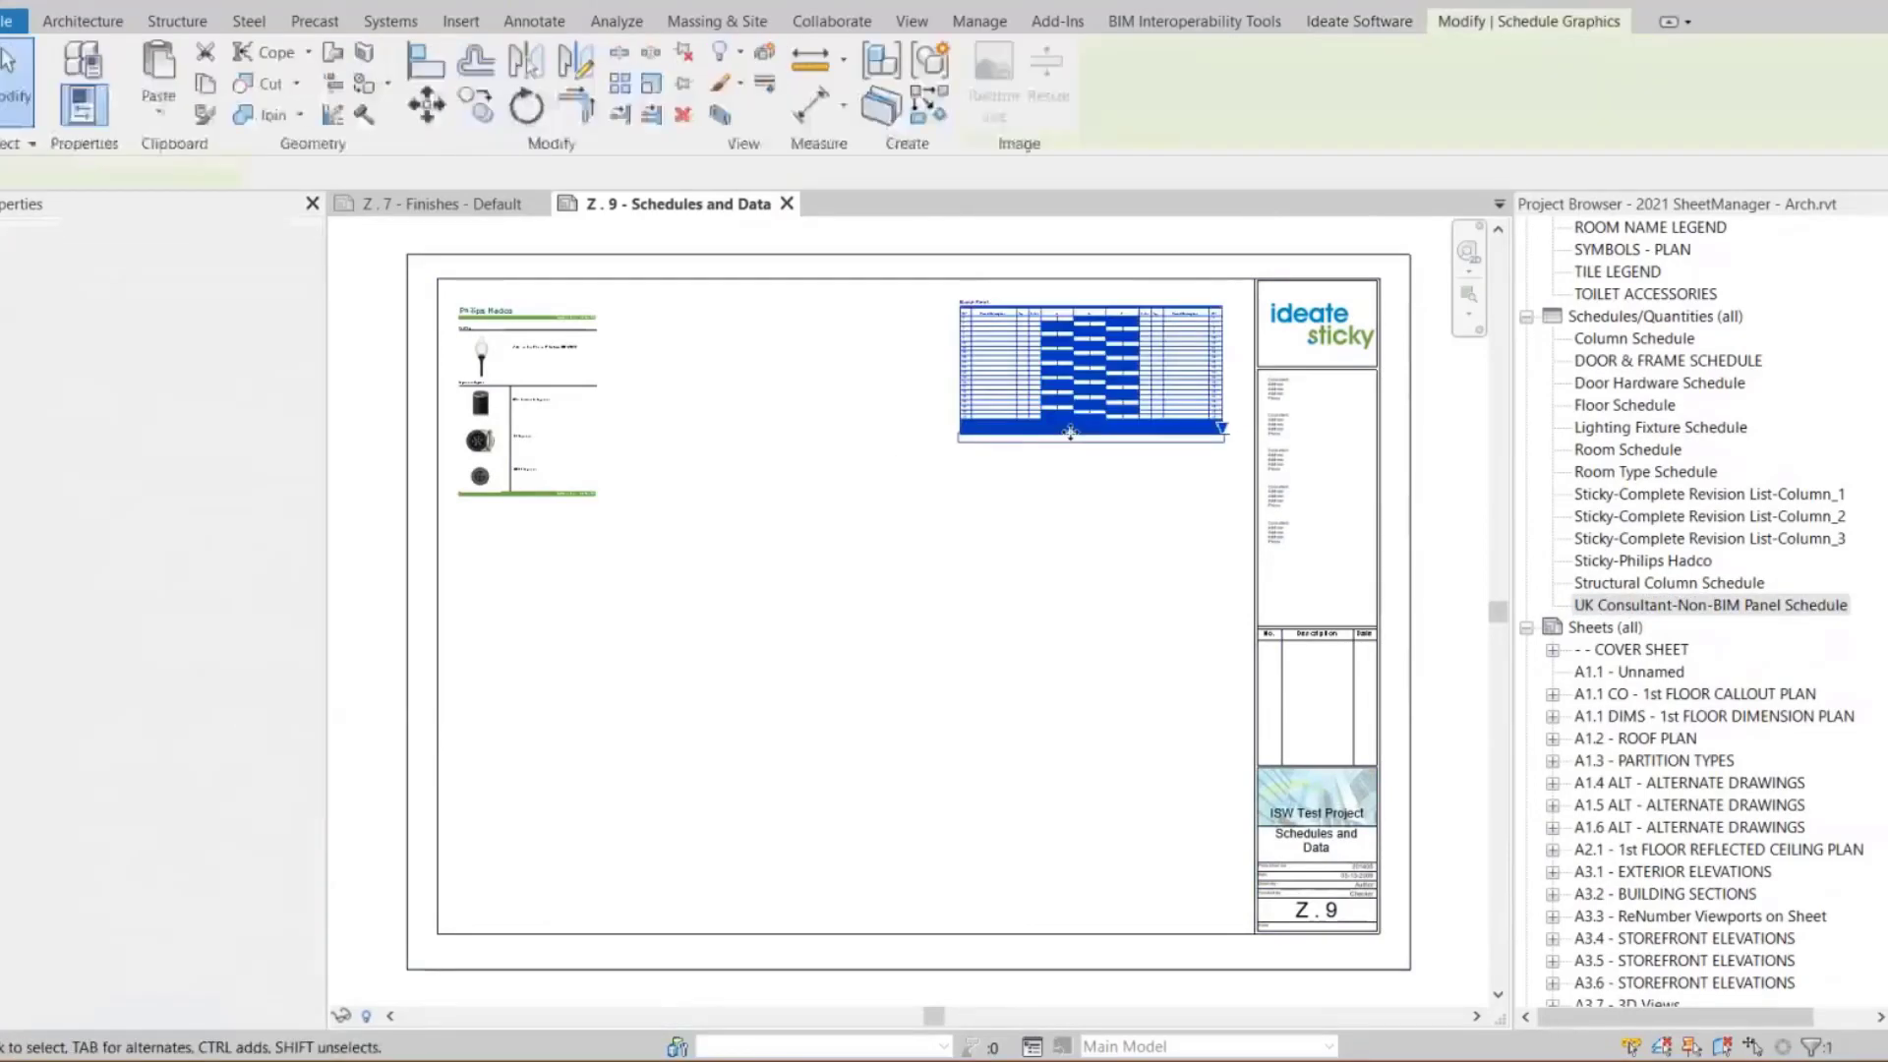
pyautogui.click(1184, 472)
pyautogui.scroll(4, 1185, 472)
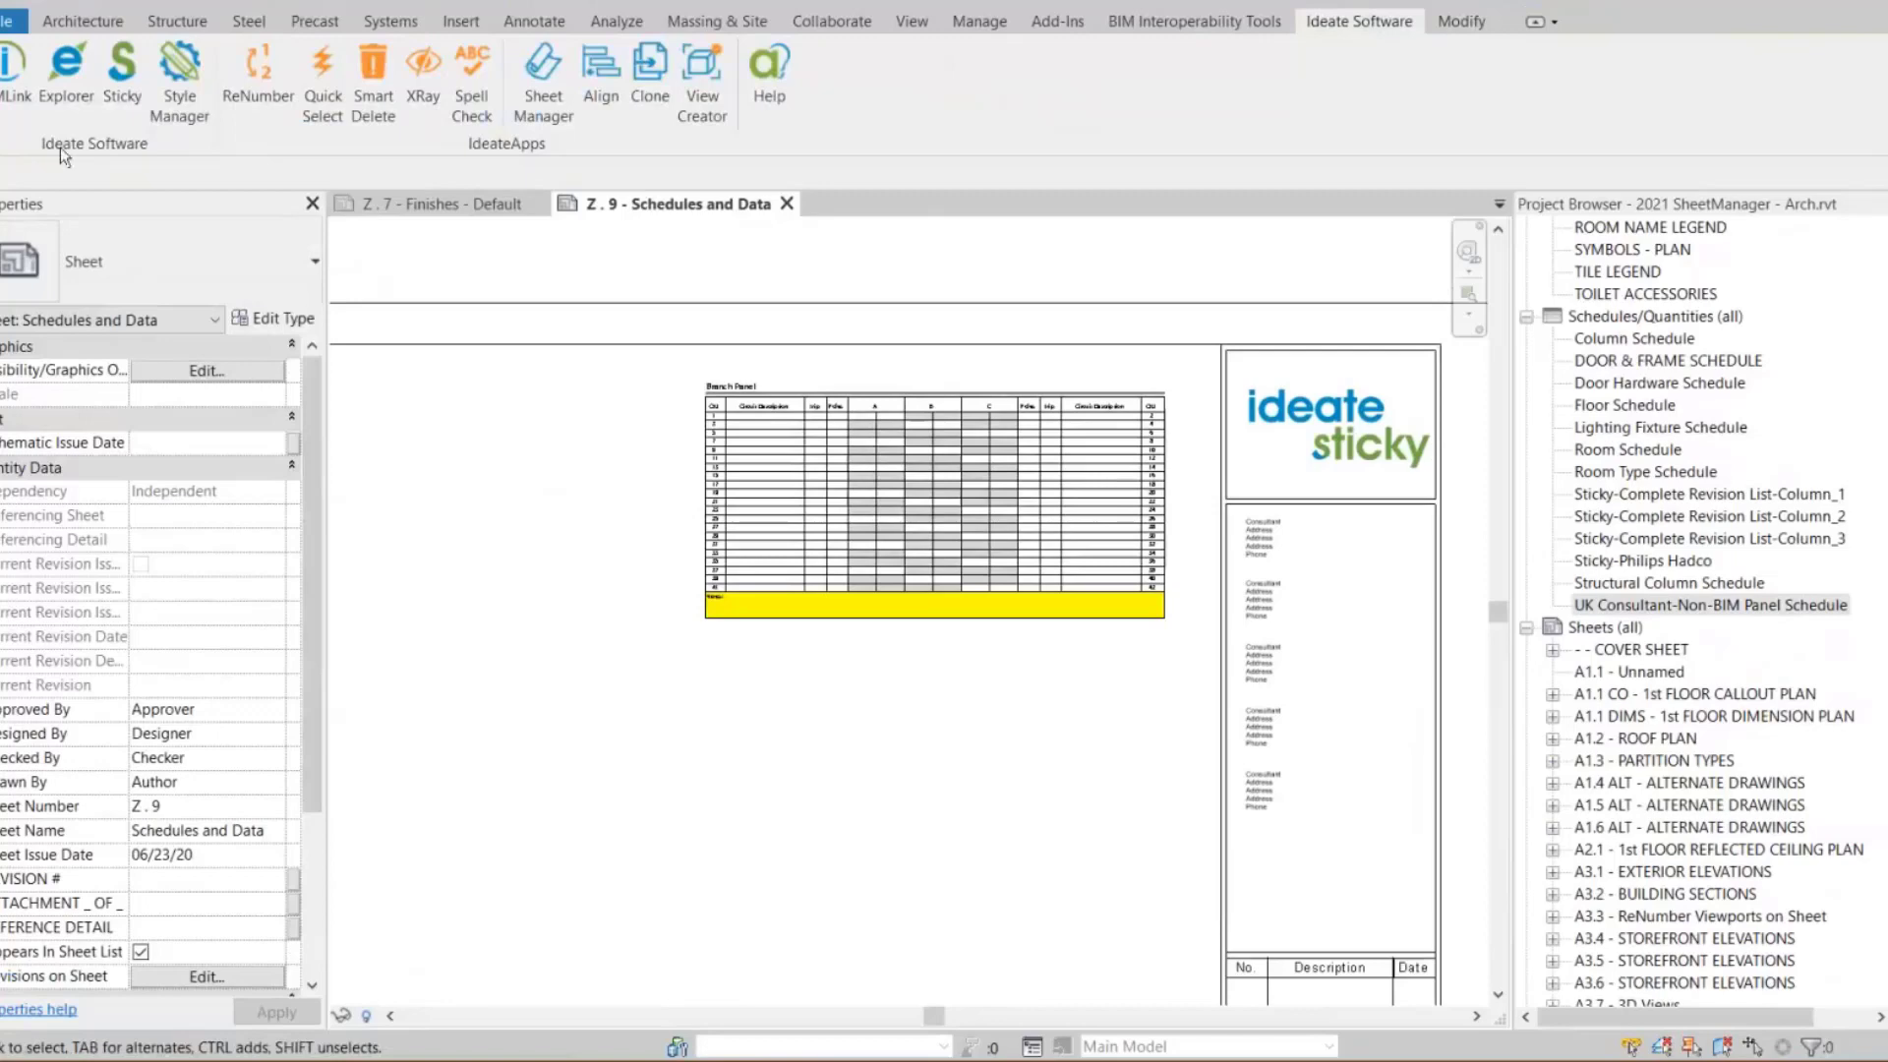
# Open Ideate Sticky and start creating a new Word, PDF, Excel image sticky
pyautogui.click(122, 78)
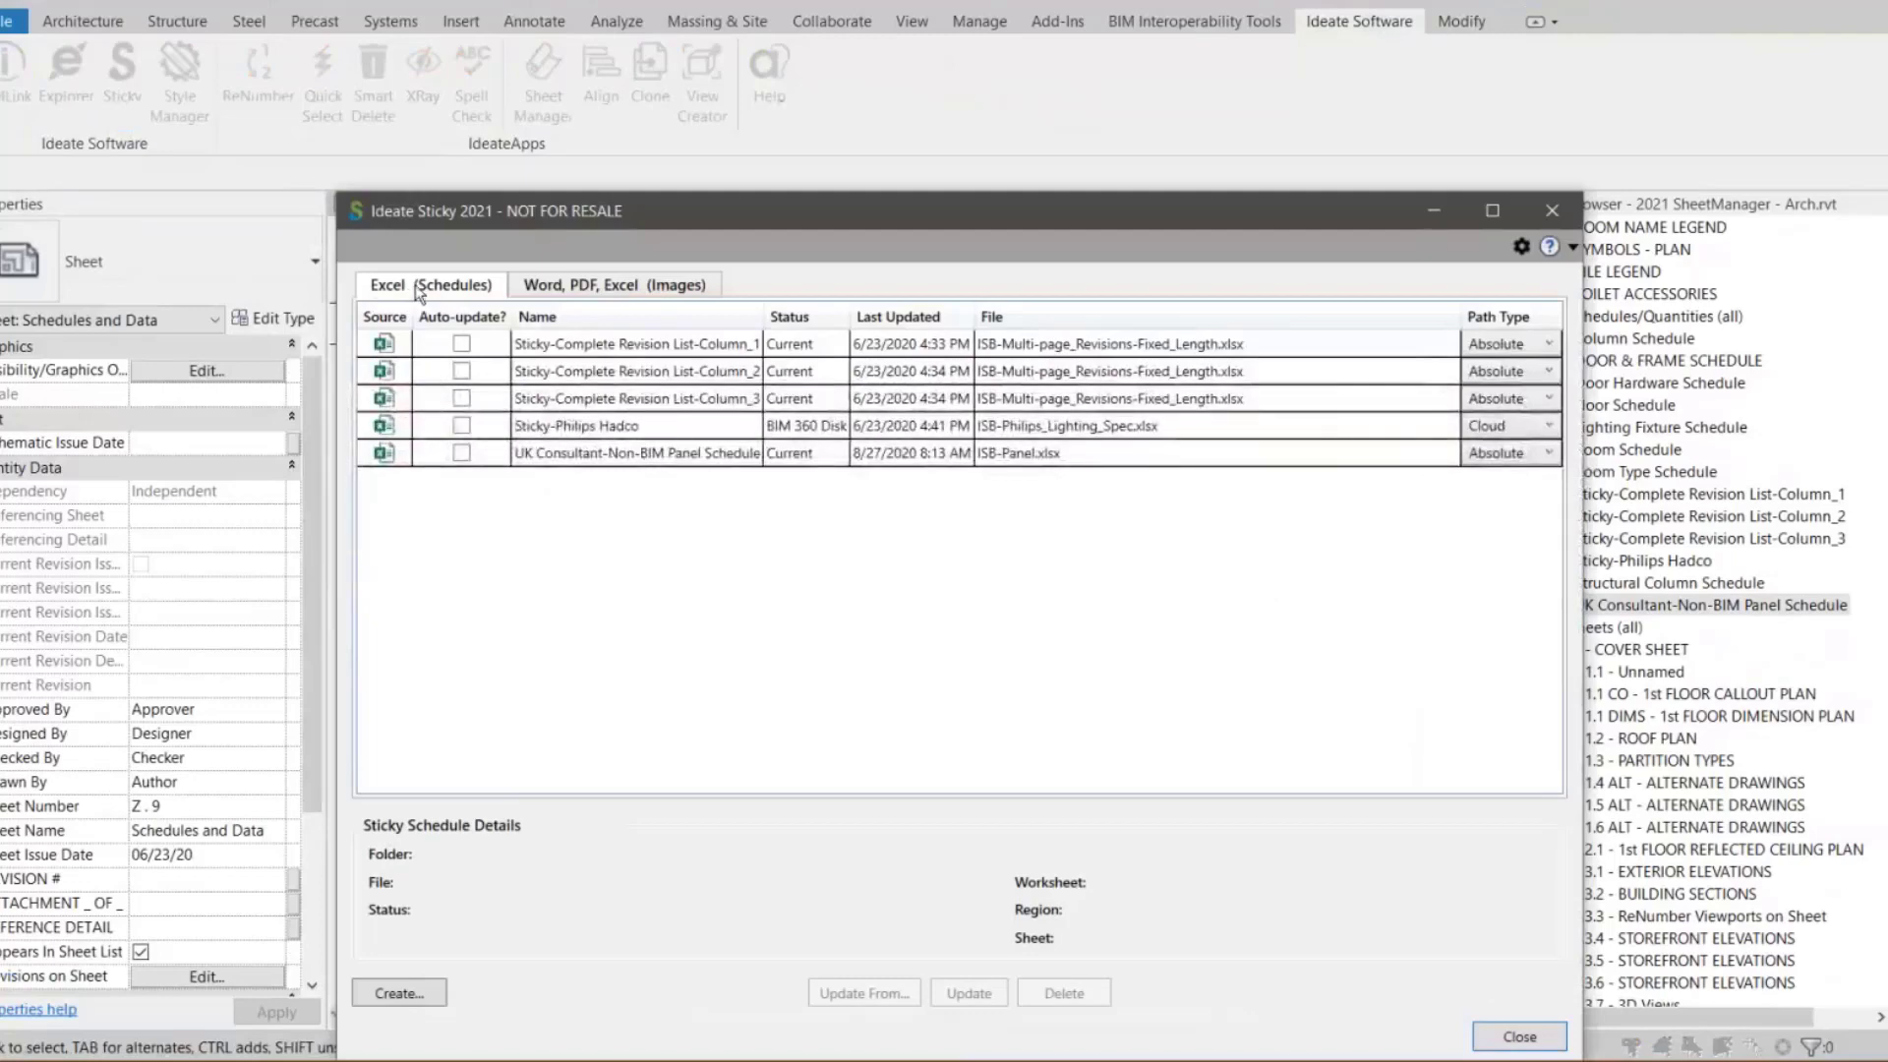
pyautogui.click(547, 289)
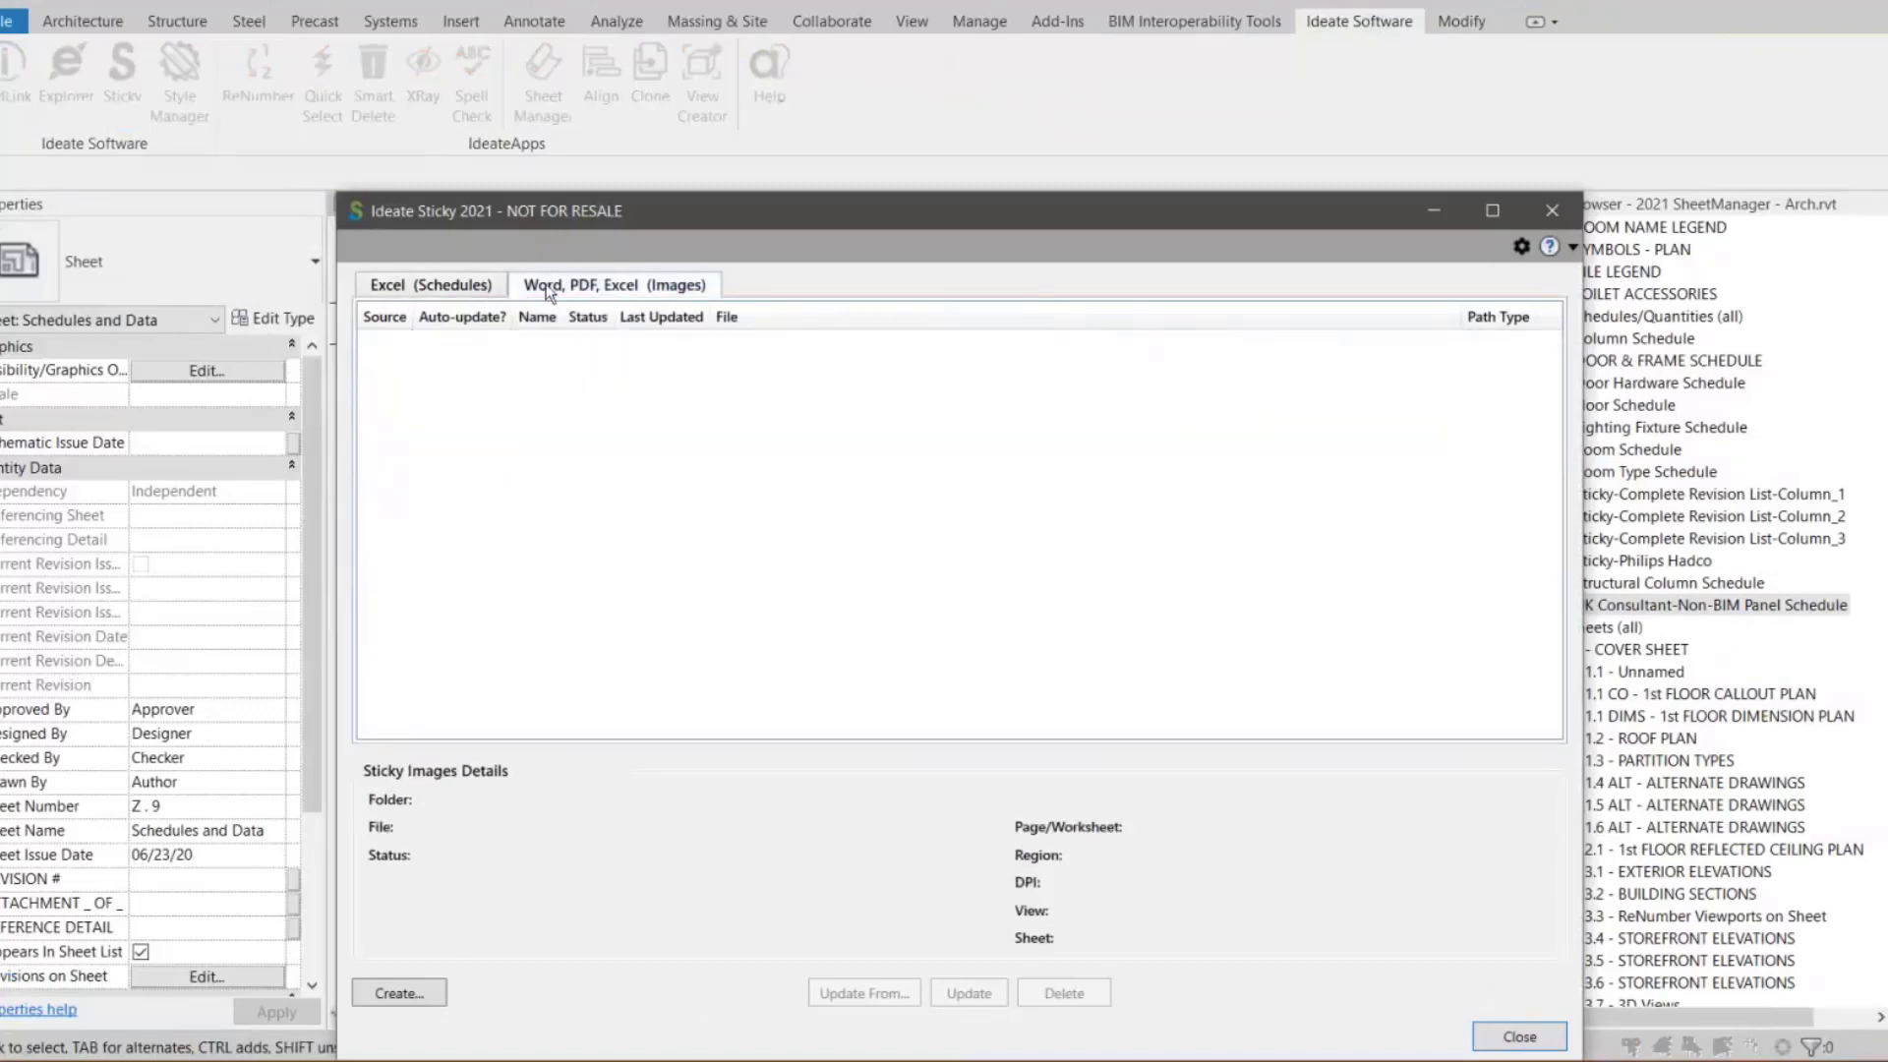
pyautogui.click(405, 995)
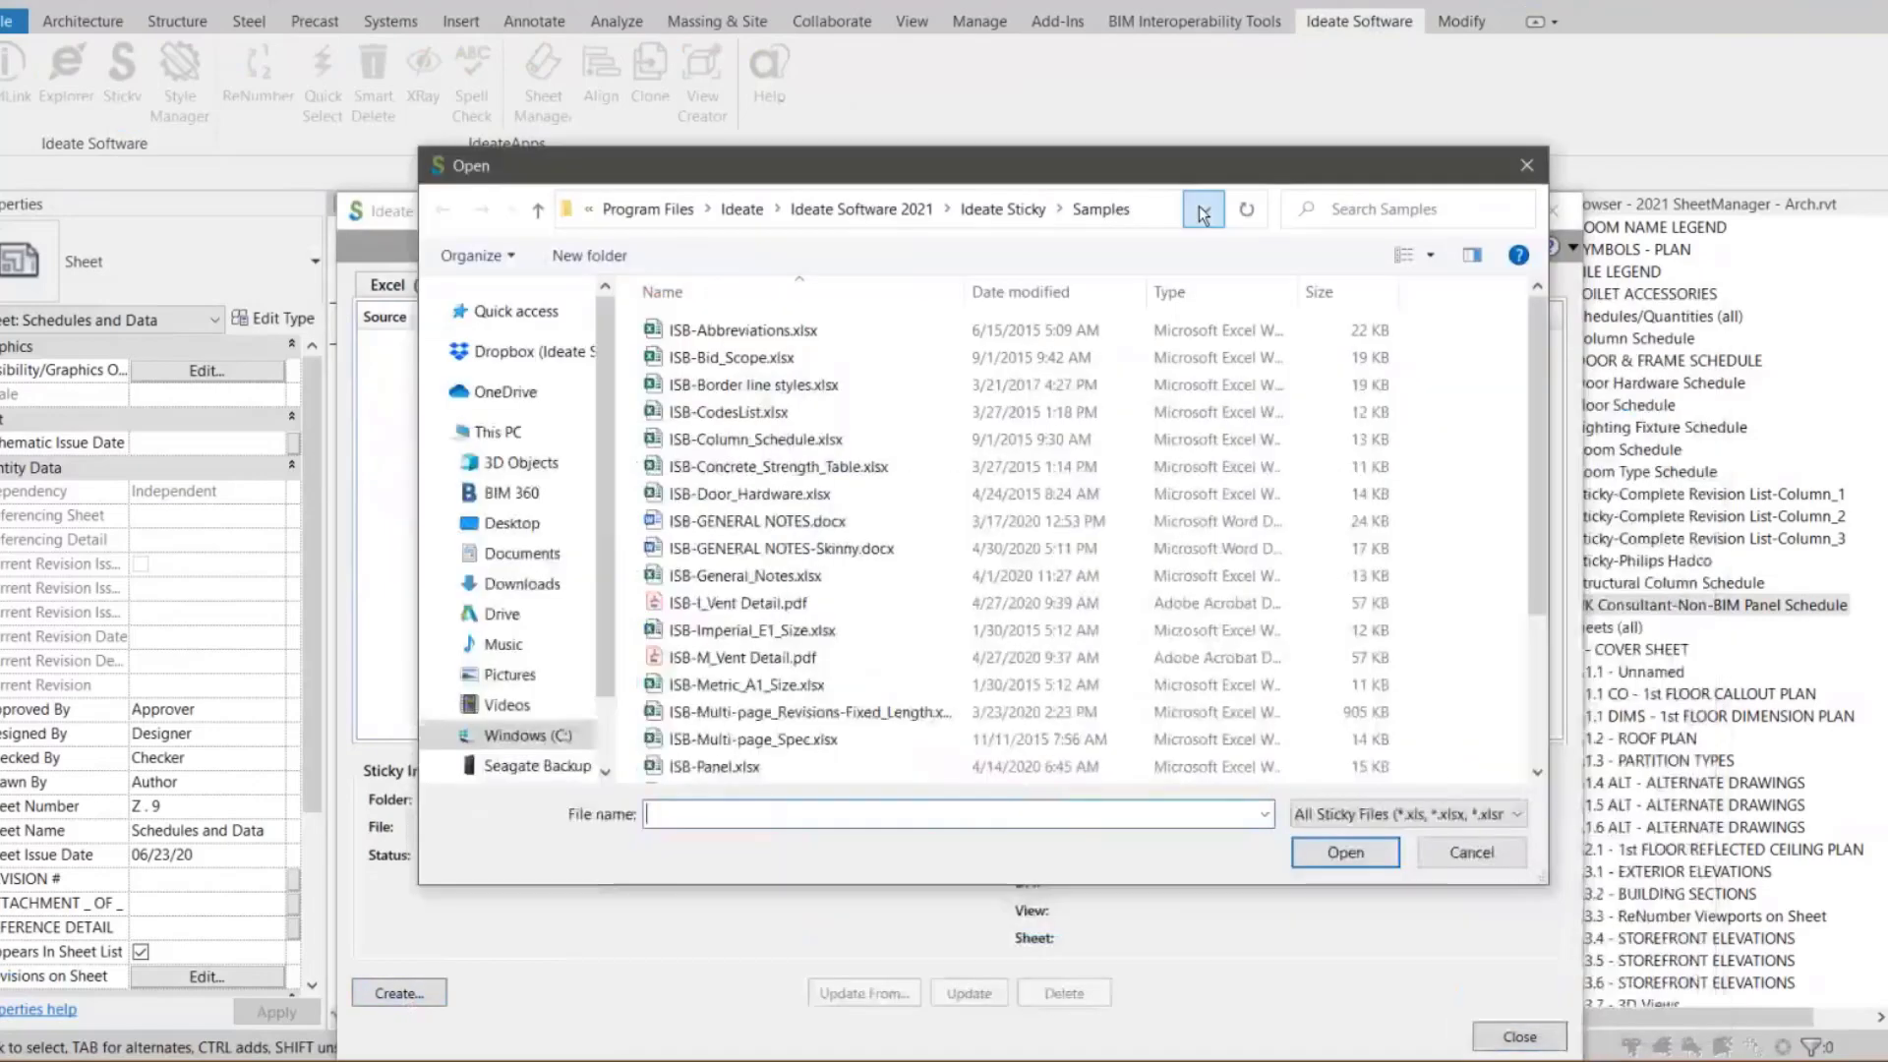
# Browse to the What's New with Ideate Sticky Samples folder and open ISB-Panel.xlsx
pyautogui.click(1204, 211)
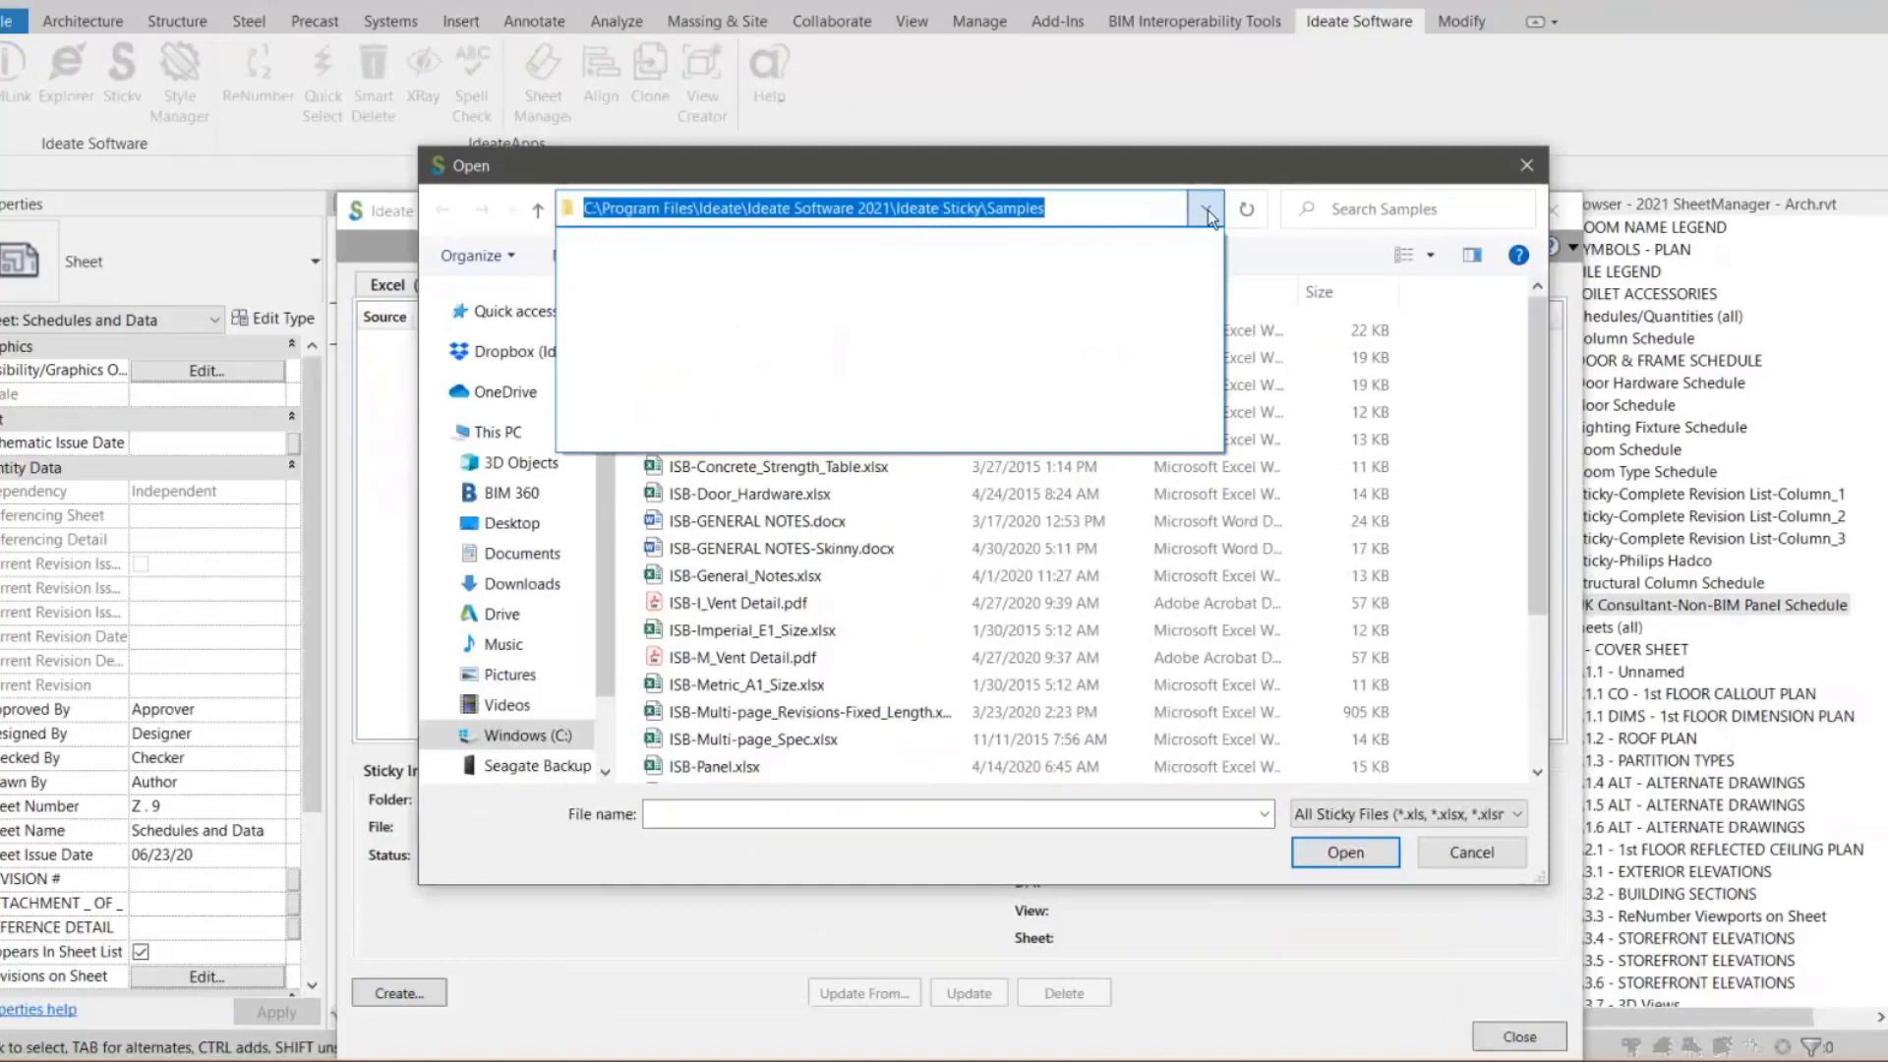
pyautogui.click(1207, 209)
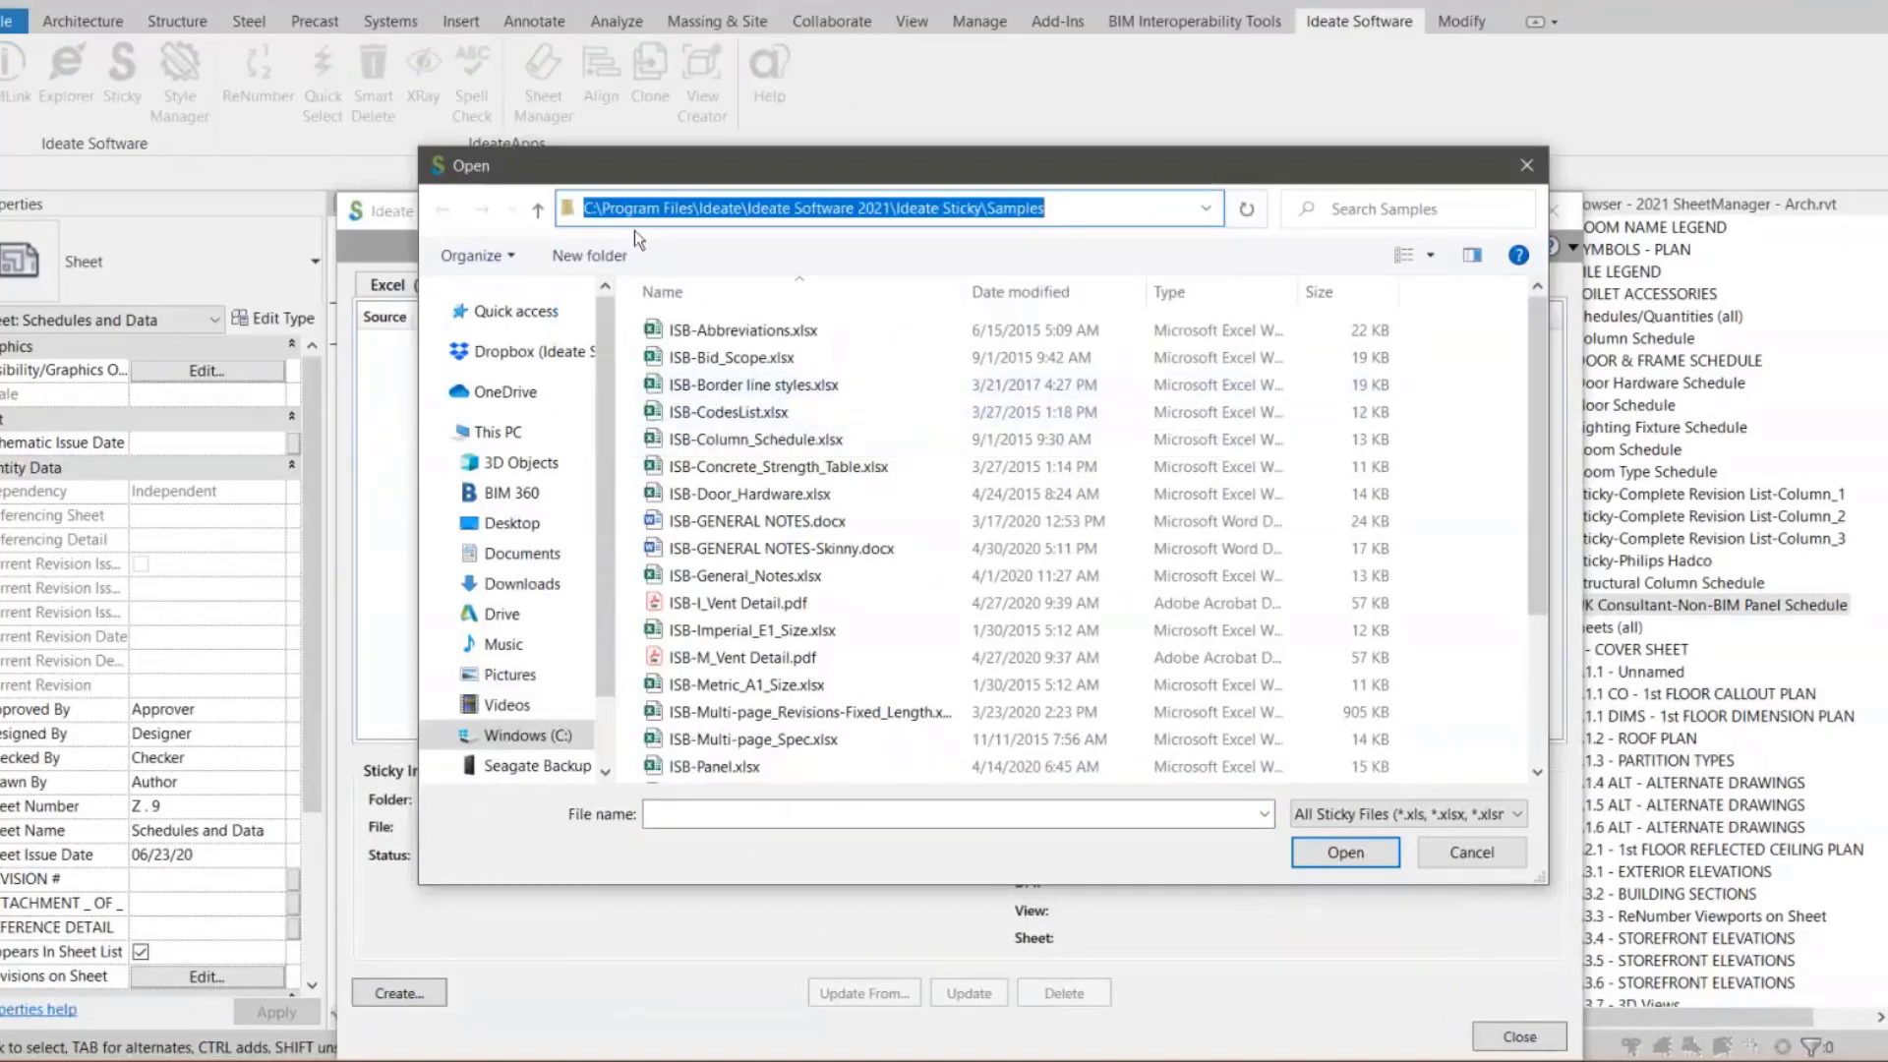
pyautogui.click(539, 211)
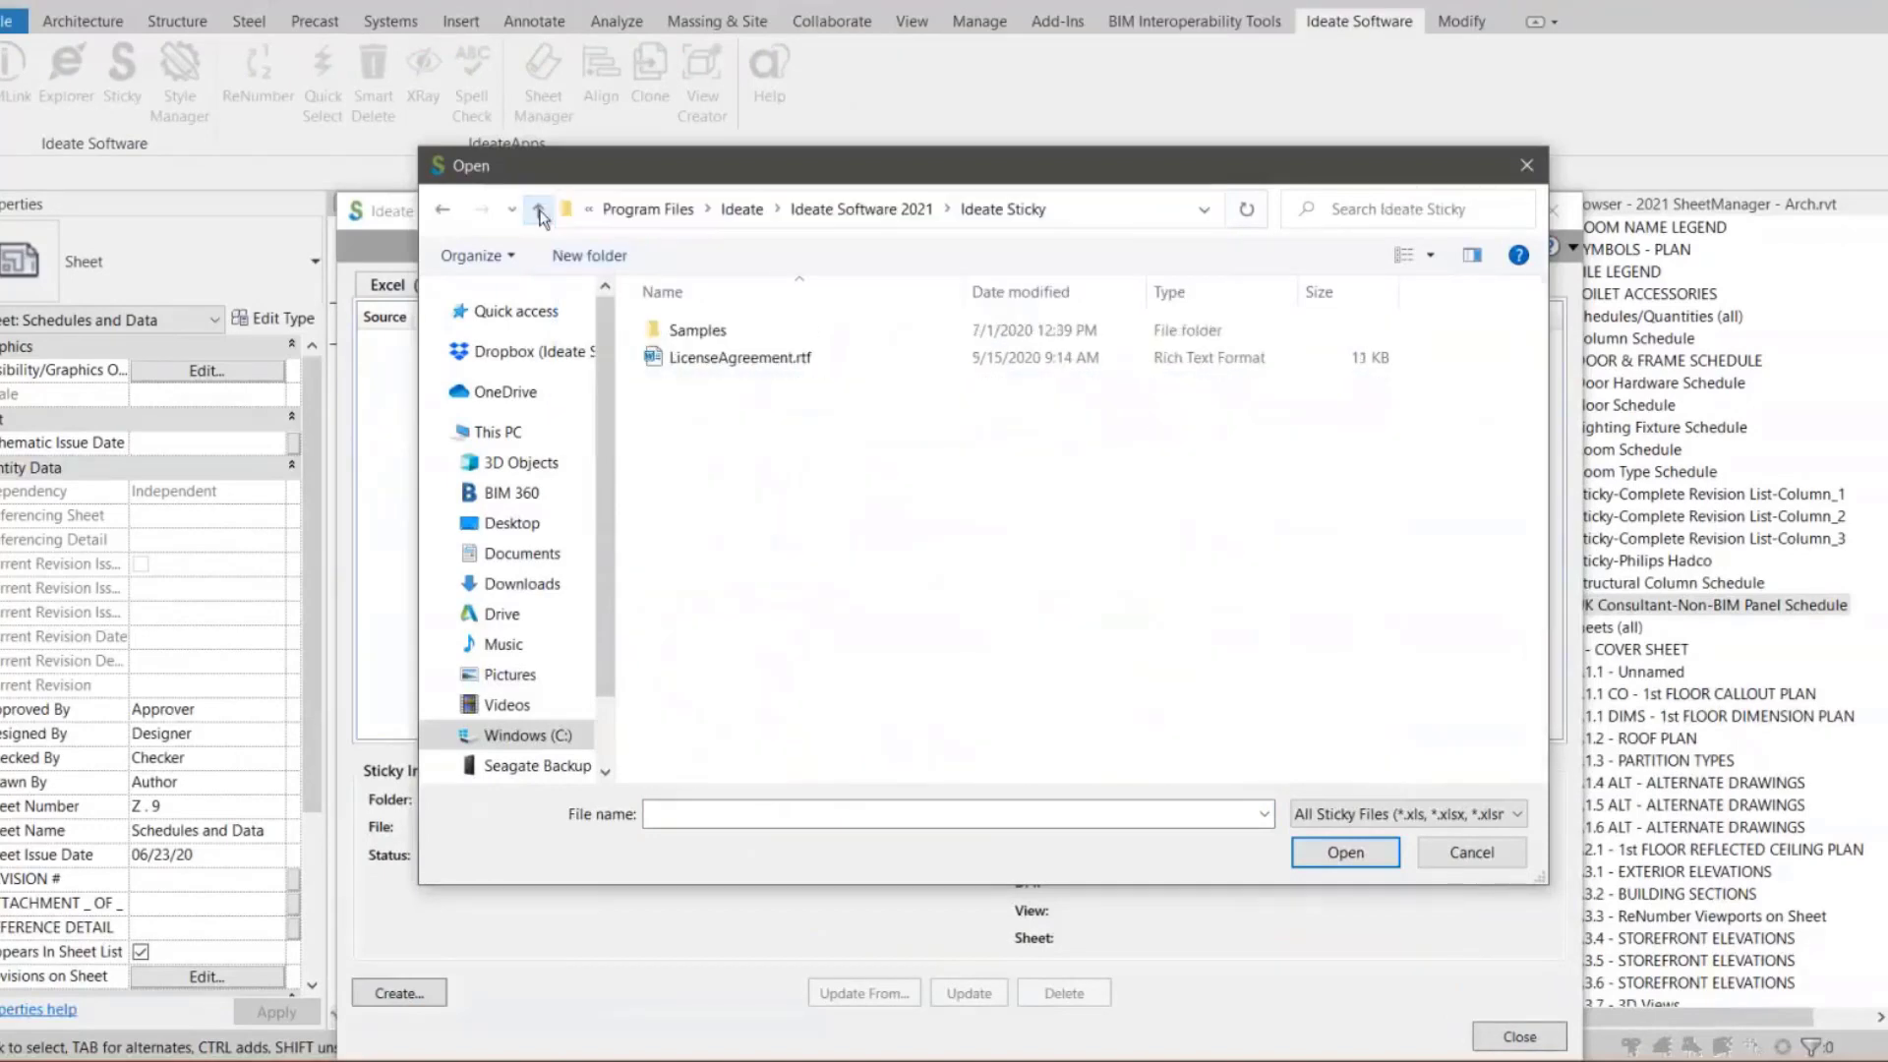
pyautogui.click(539, 210)
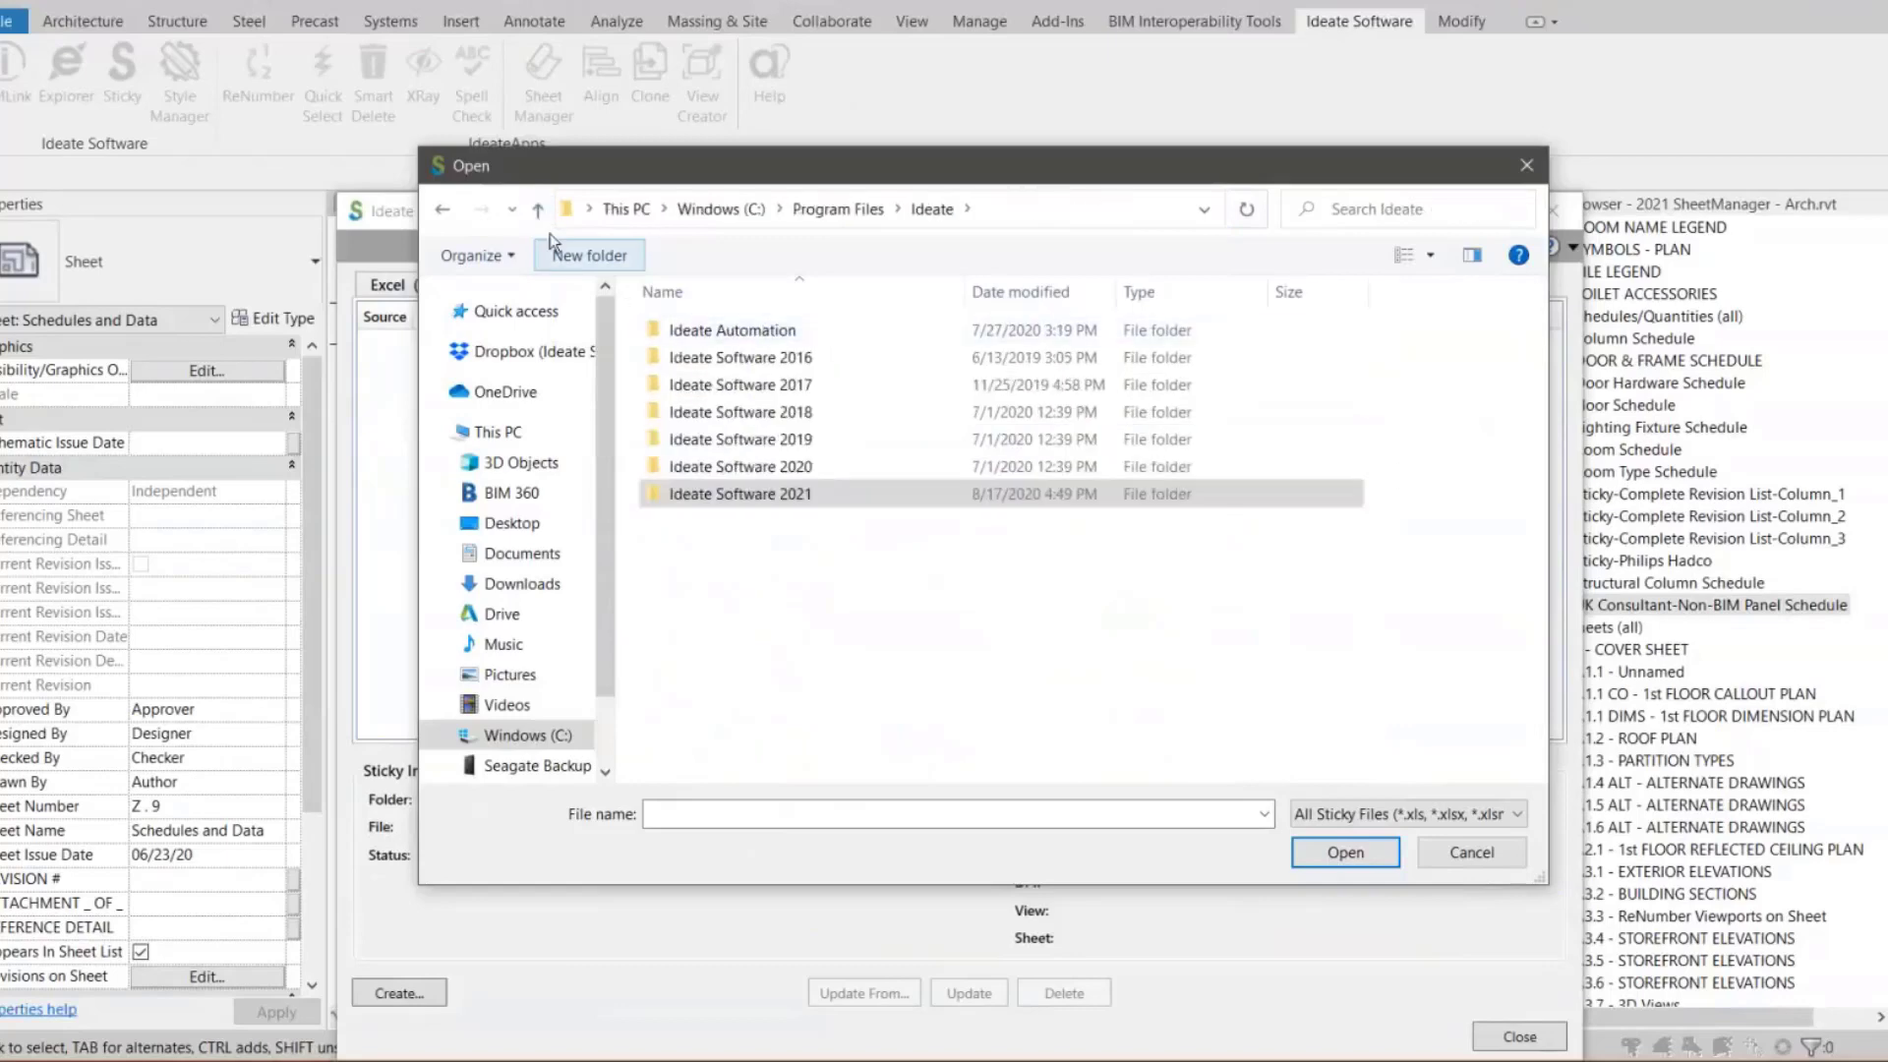
pyautogui.click(538, 210)
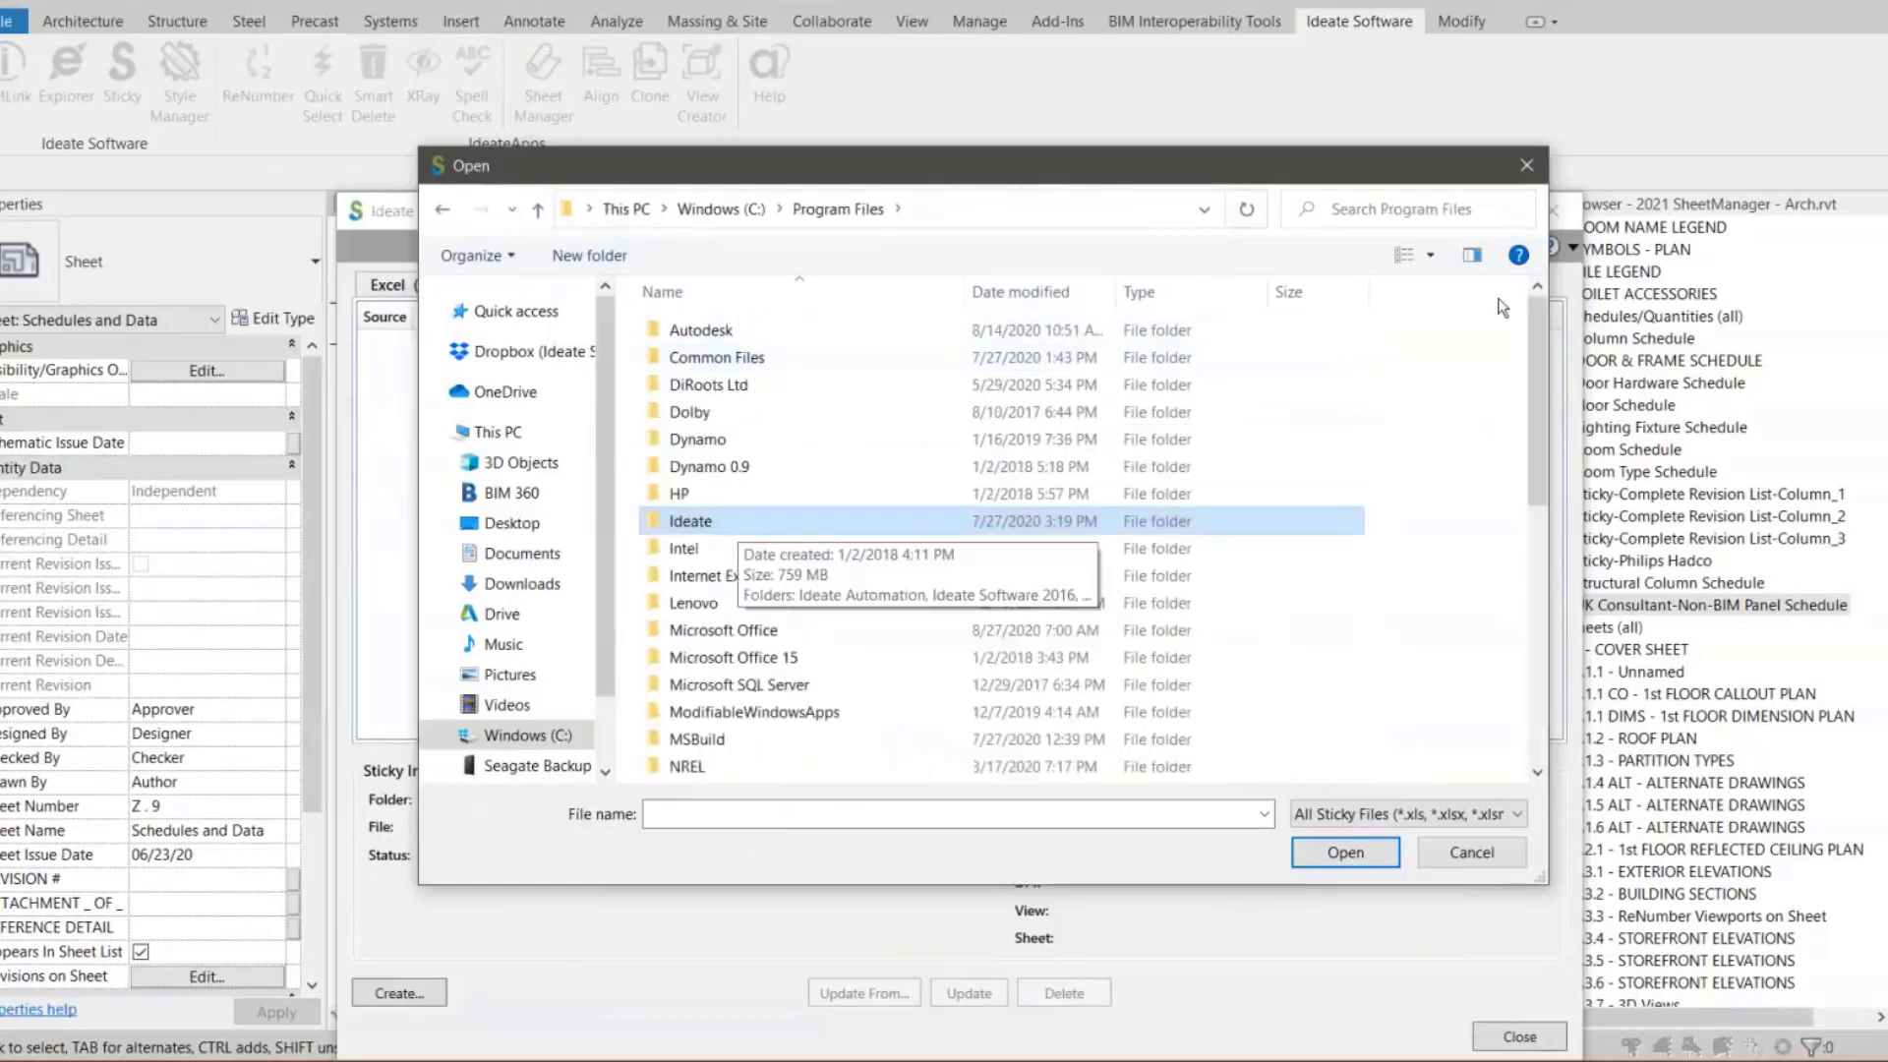
pyautogui.click(539, 210)
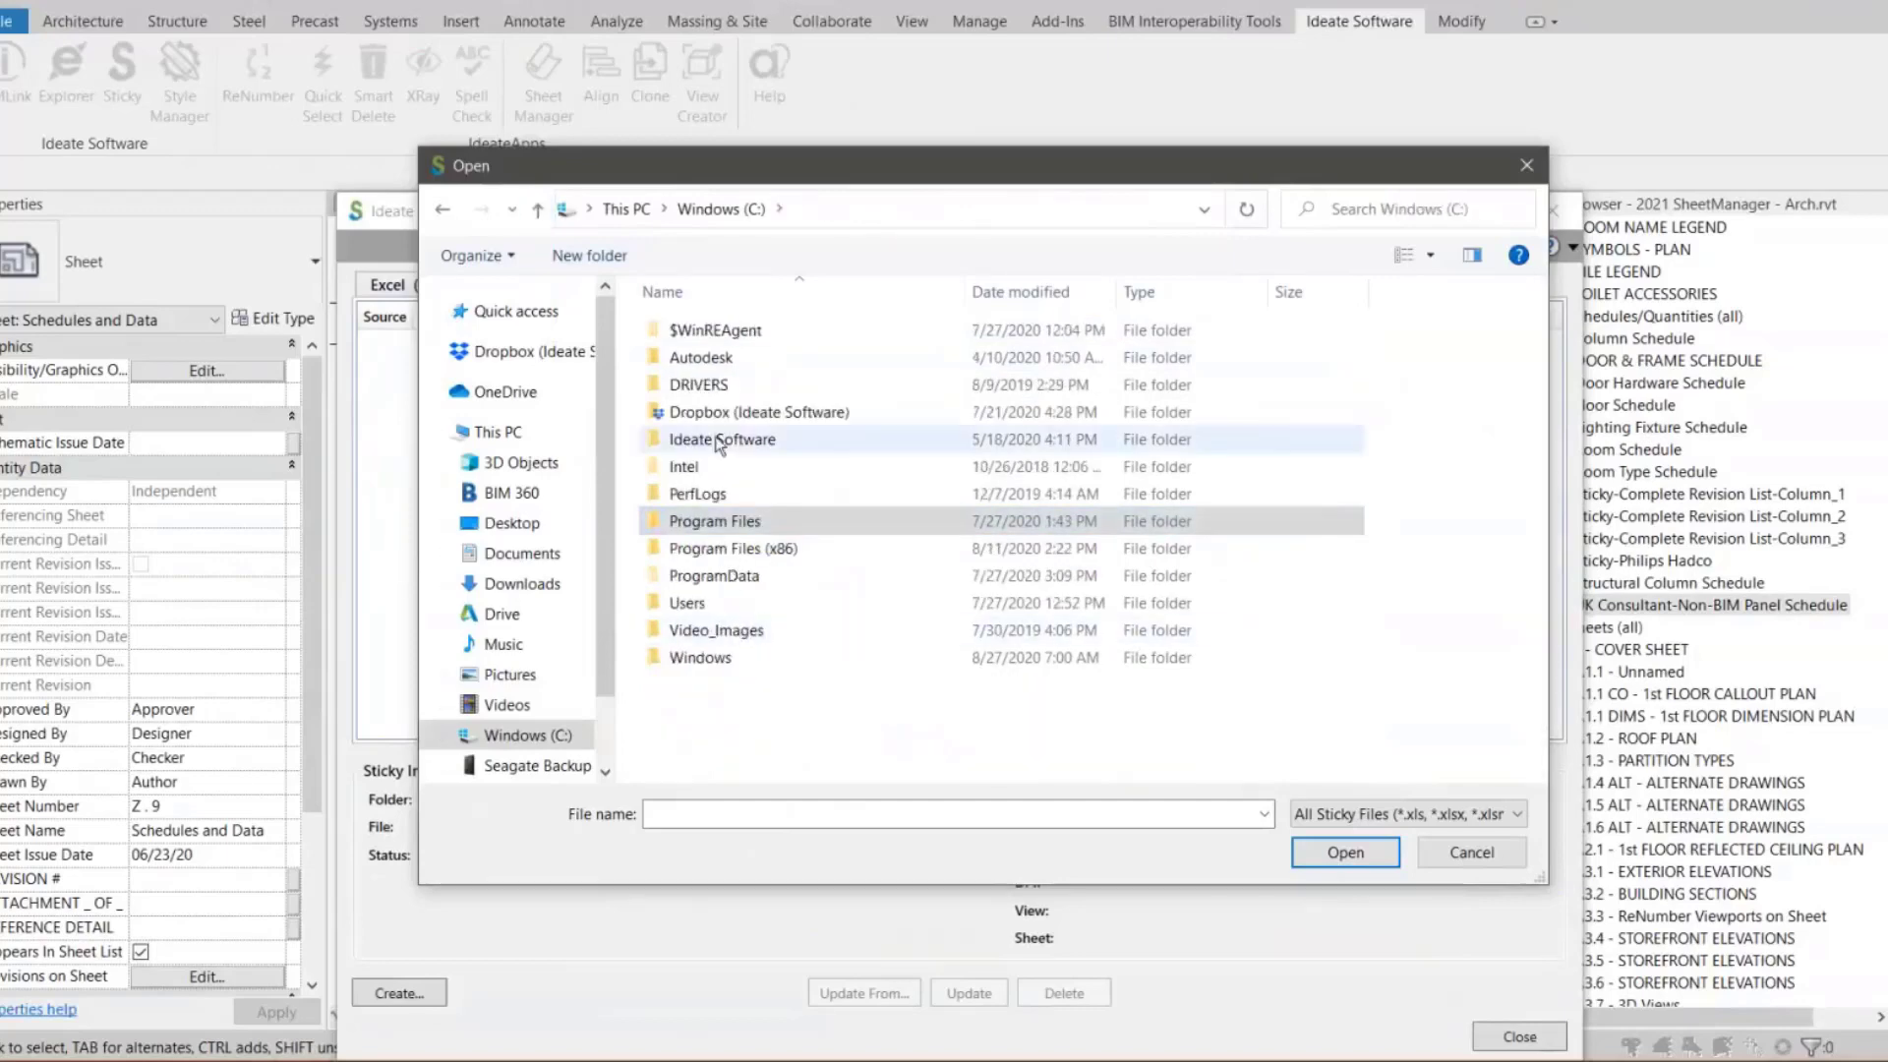
pyautogui.doubleClick(718, 440)
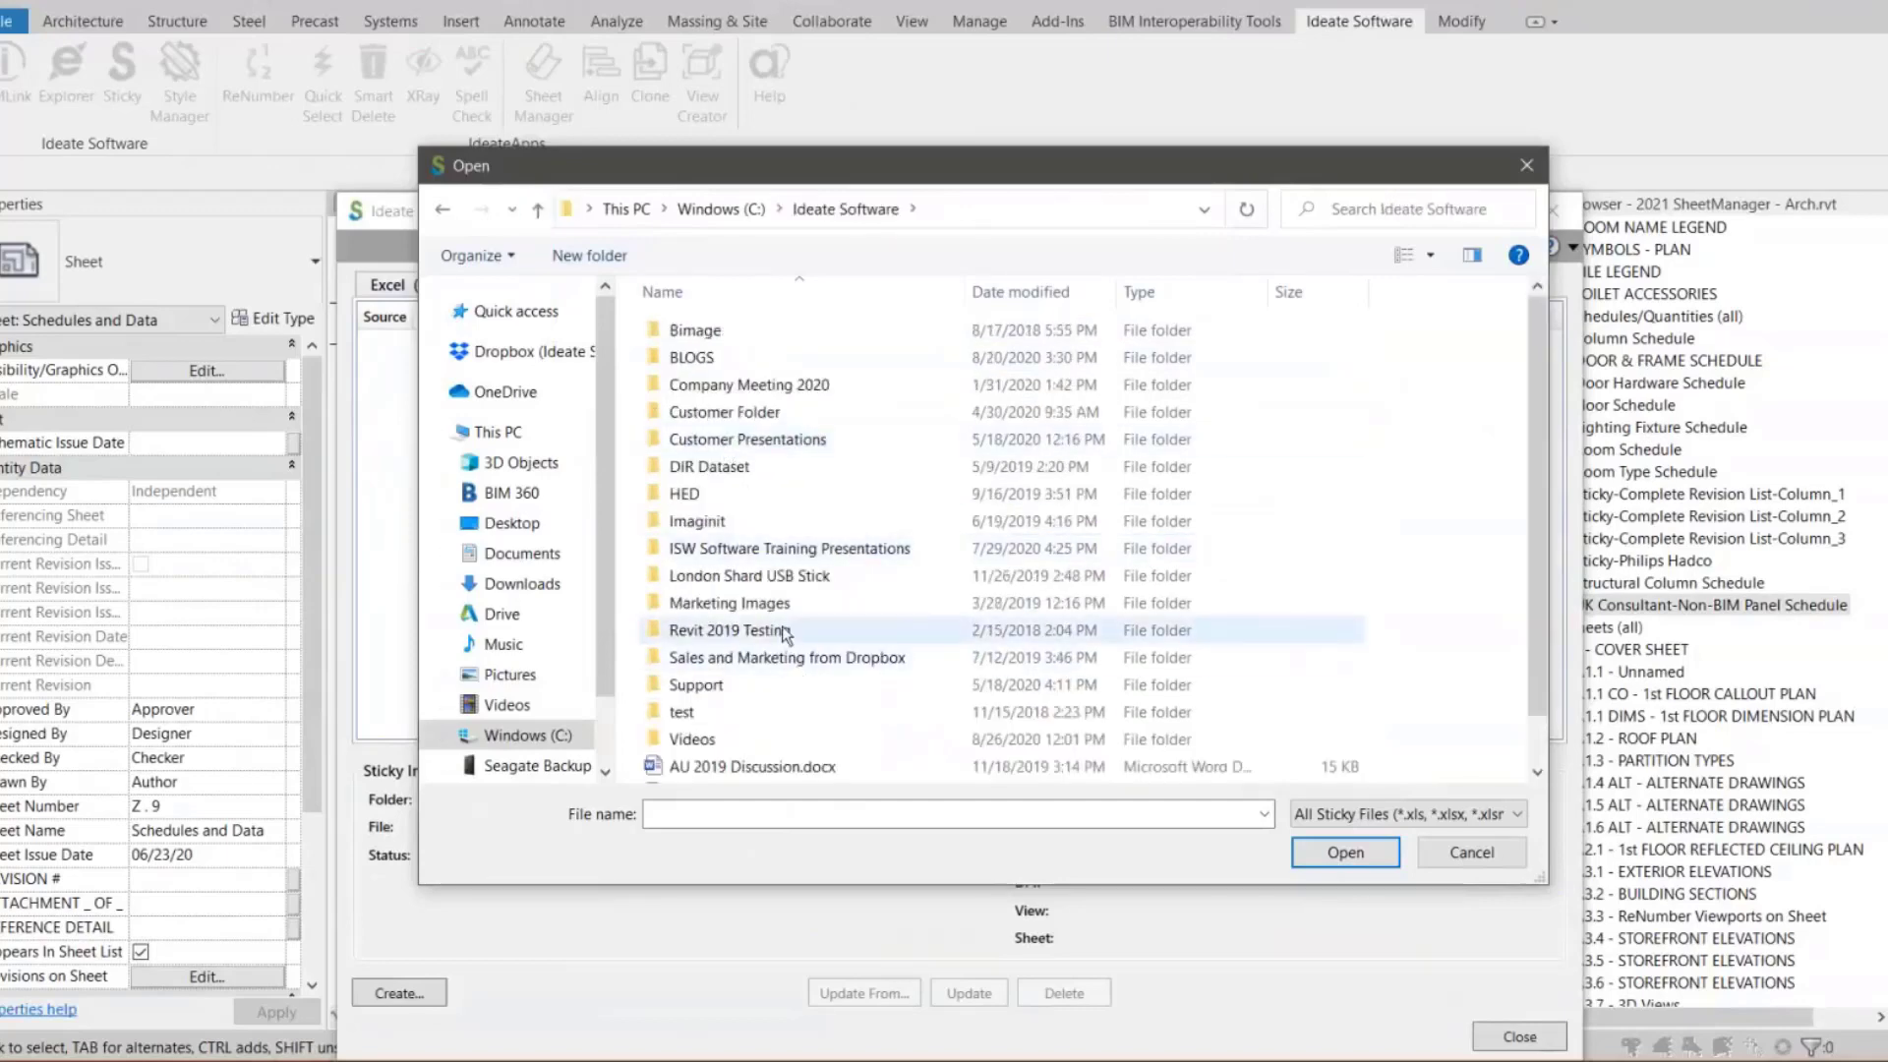
pyautogui.doubleClick(776, 550)
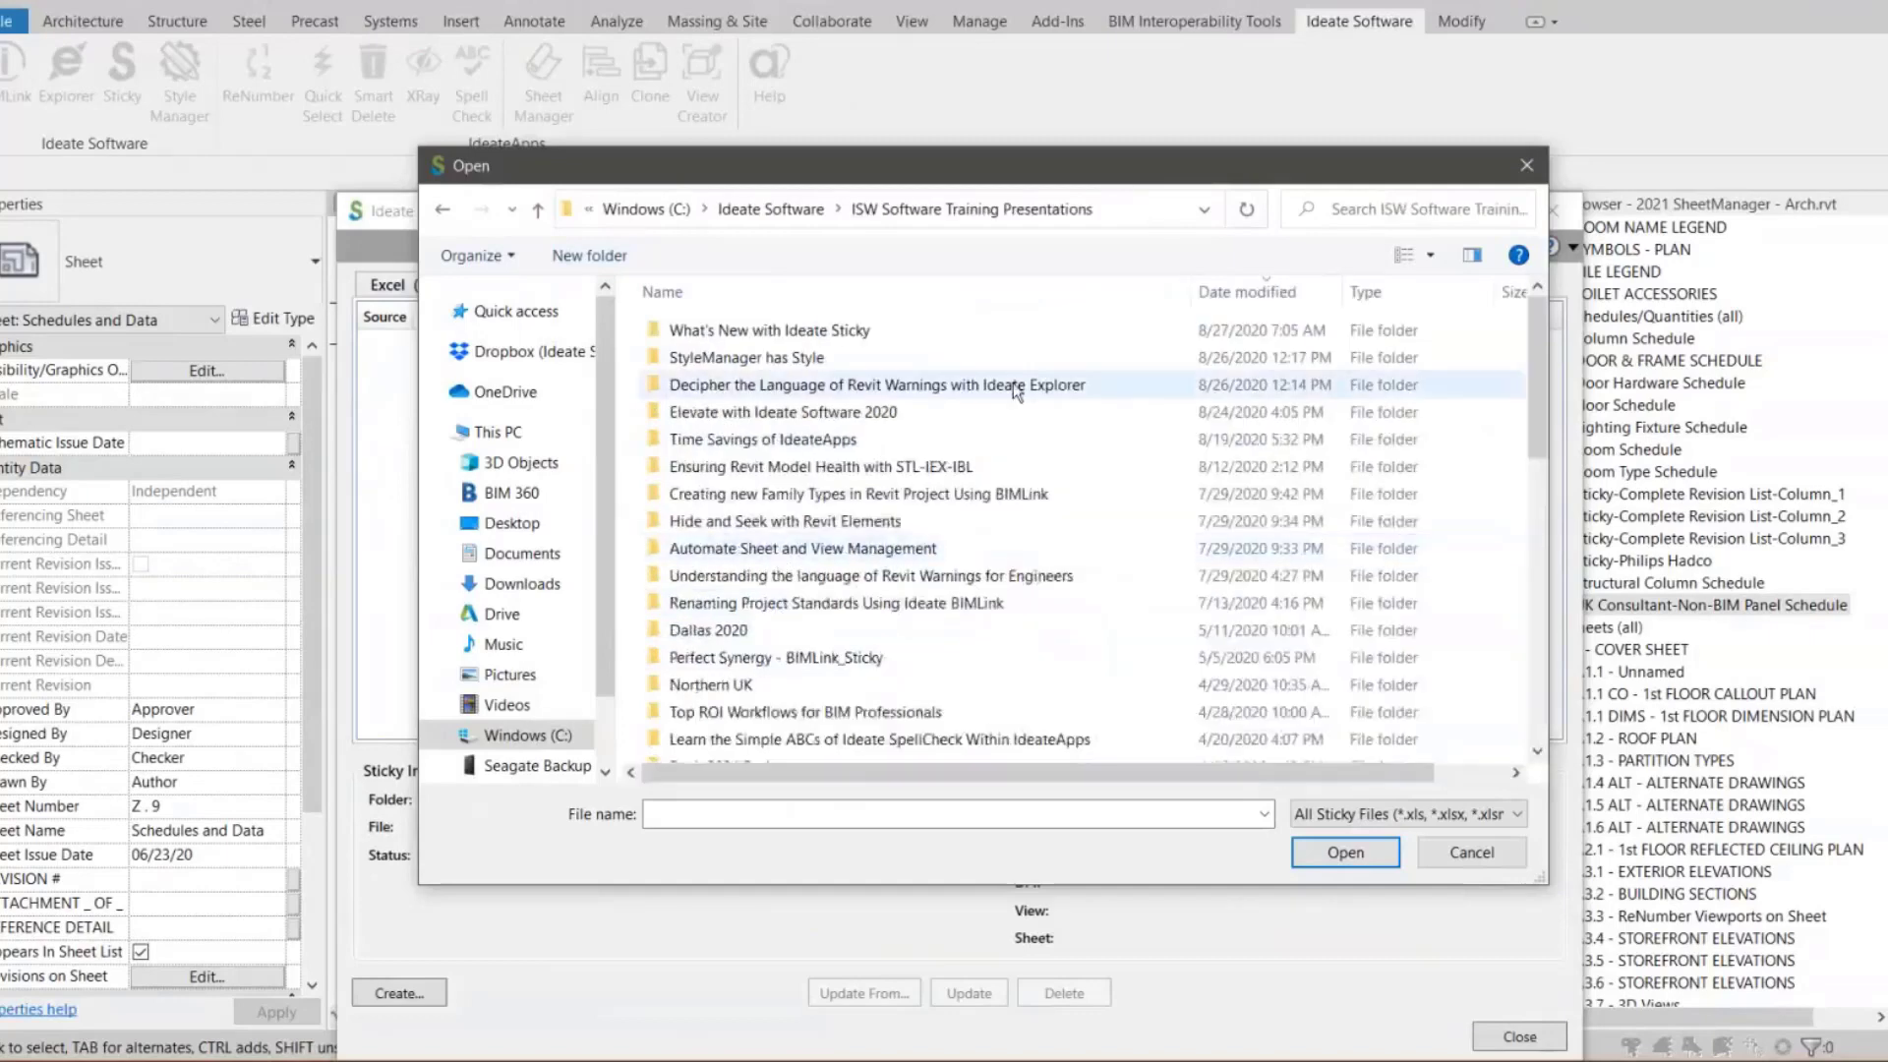
pyautogui.doubleClick(834, 332)
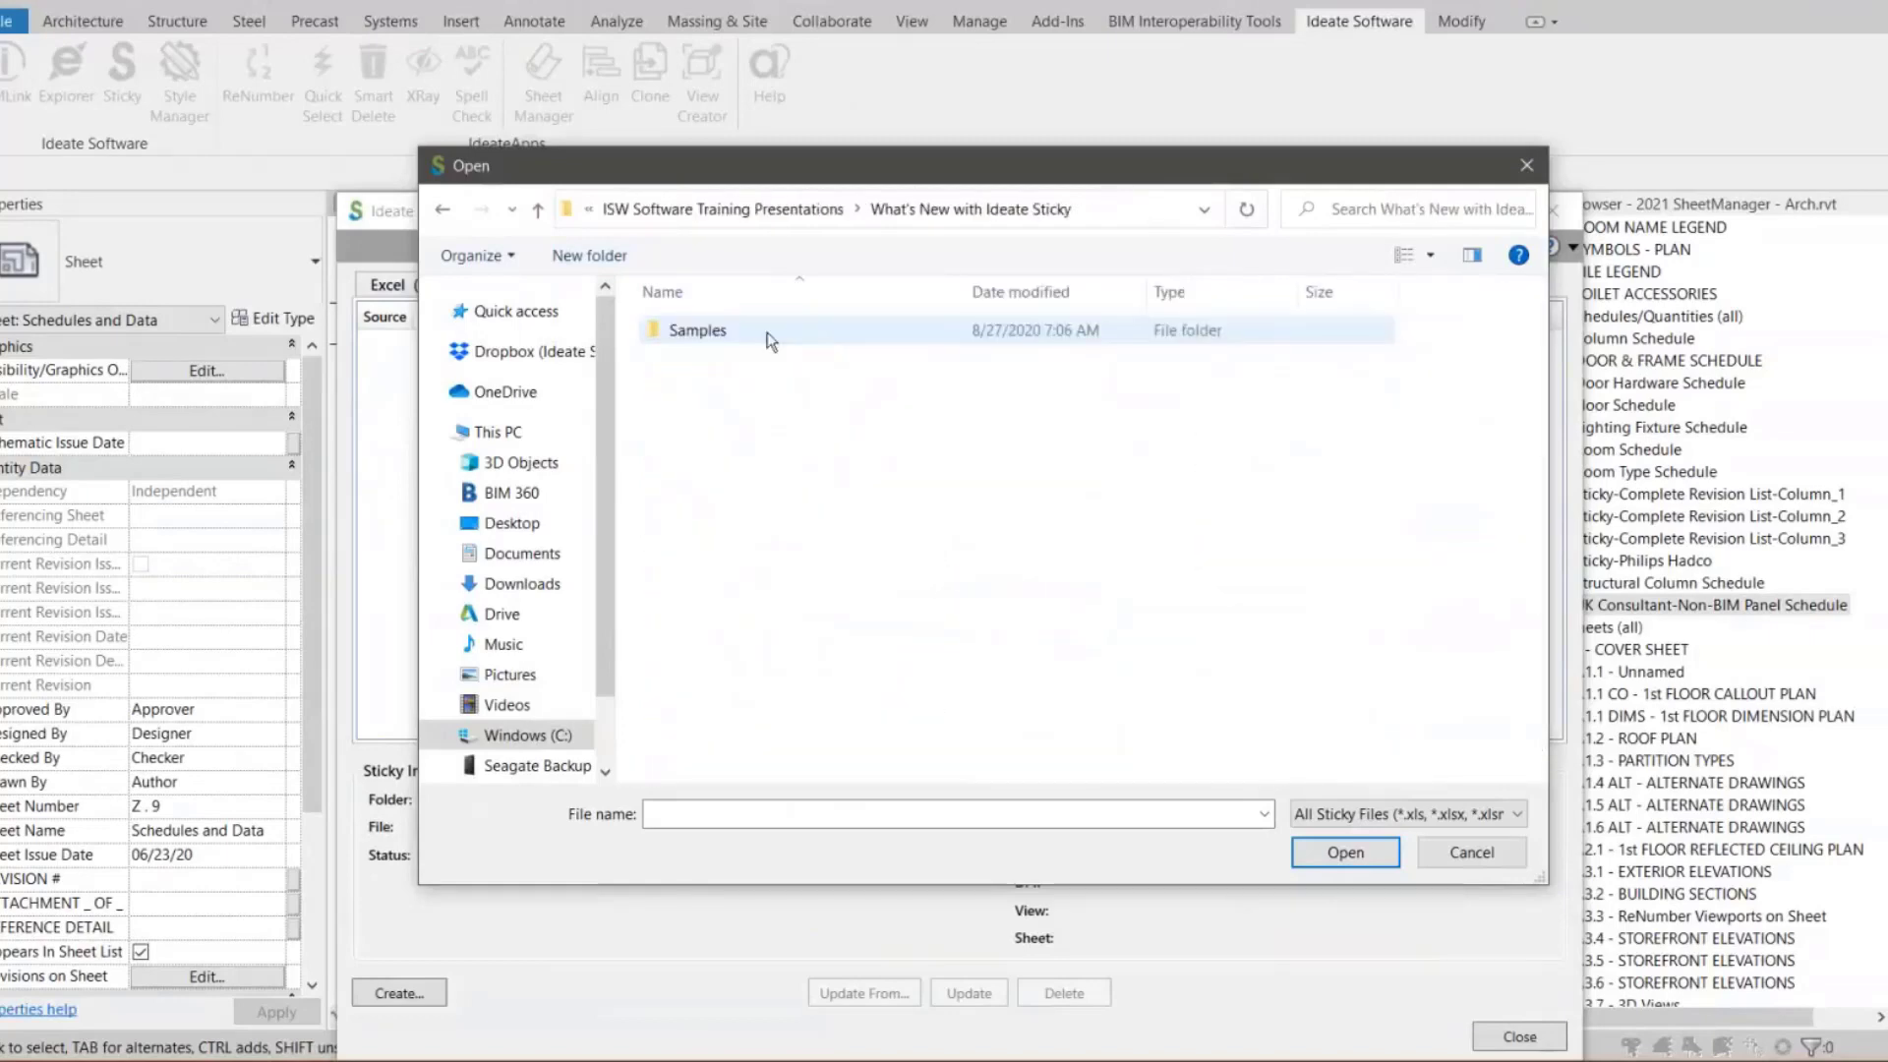
pyautogui.doubleClick(768, 335)
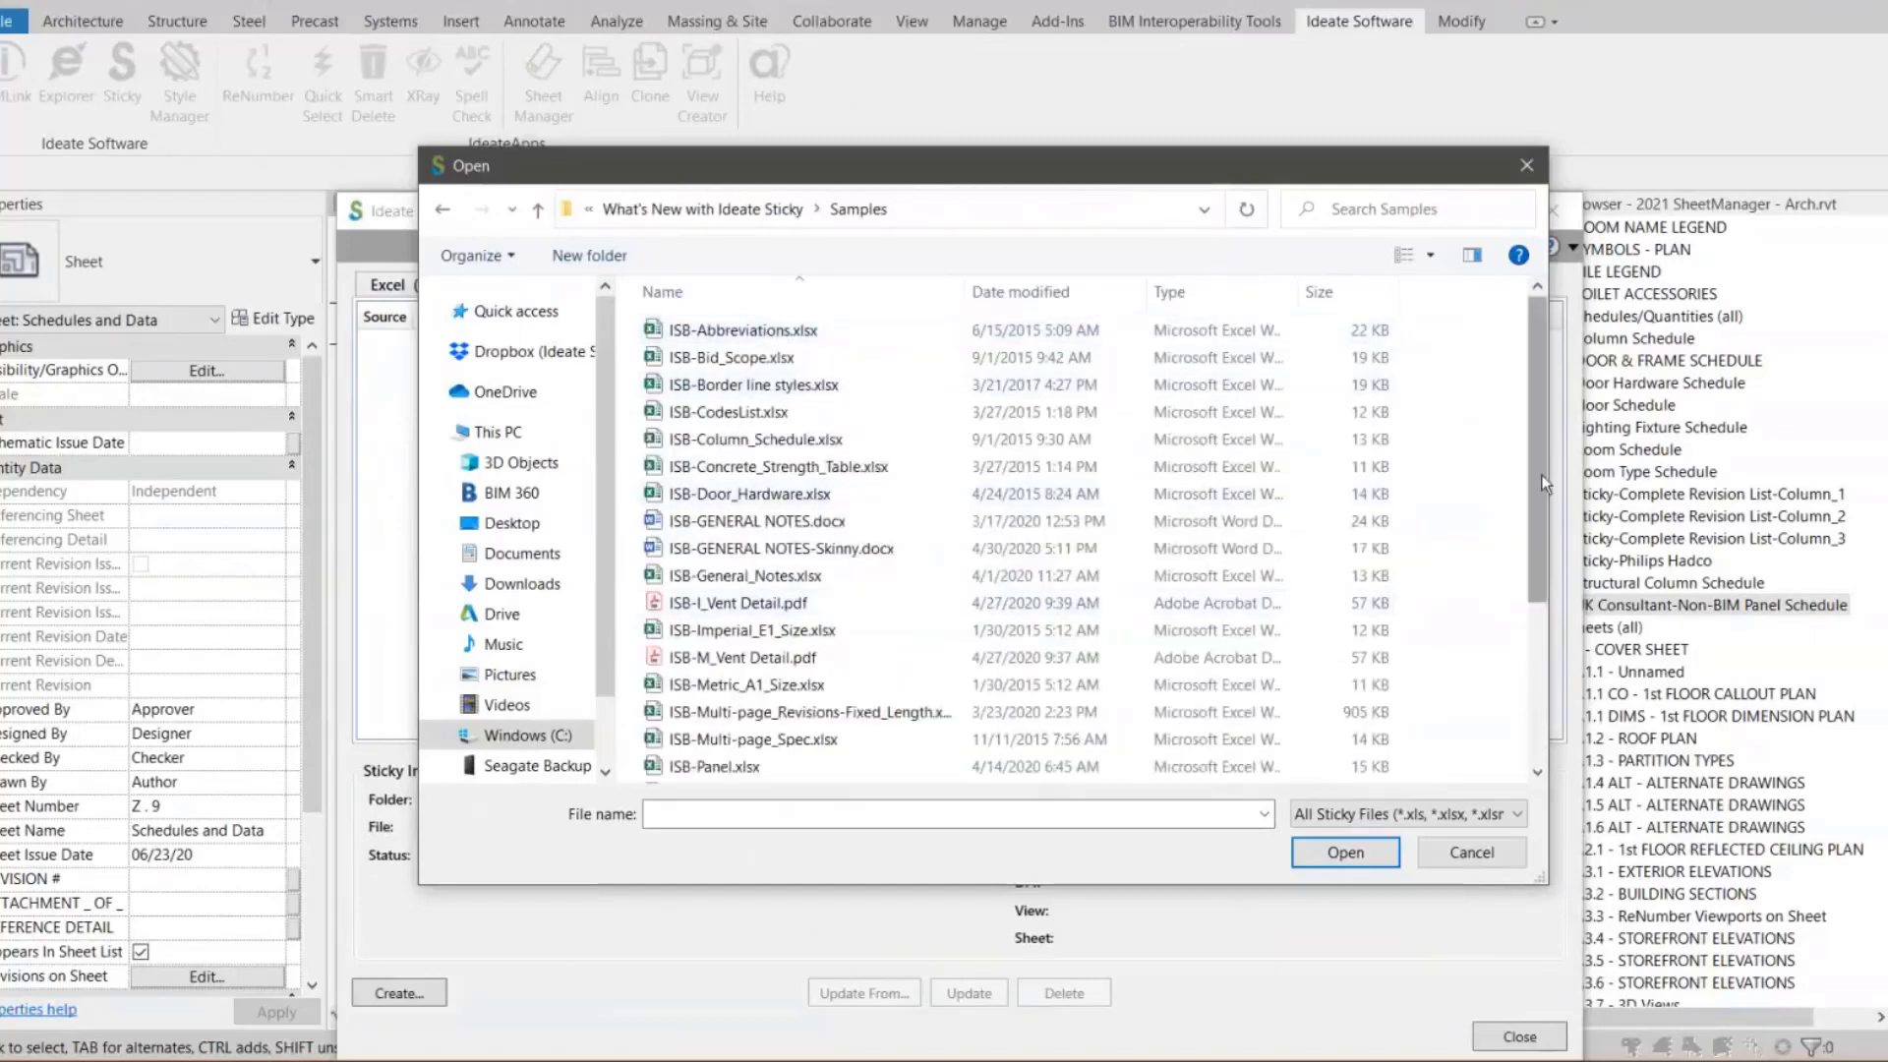
pyautogui.moveTo(1543, 484); pyautogui.dragTo(1533, 515)
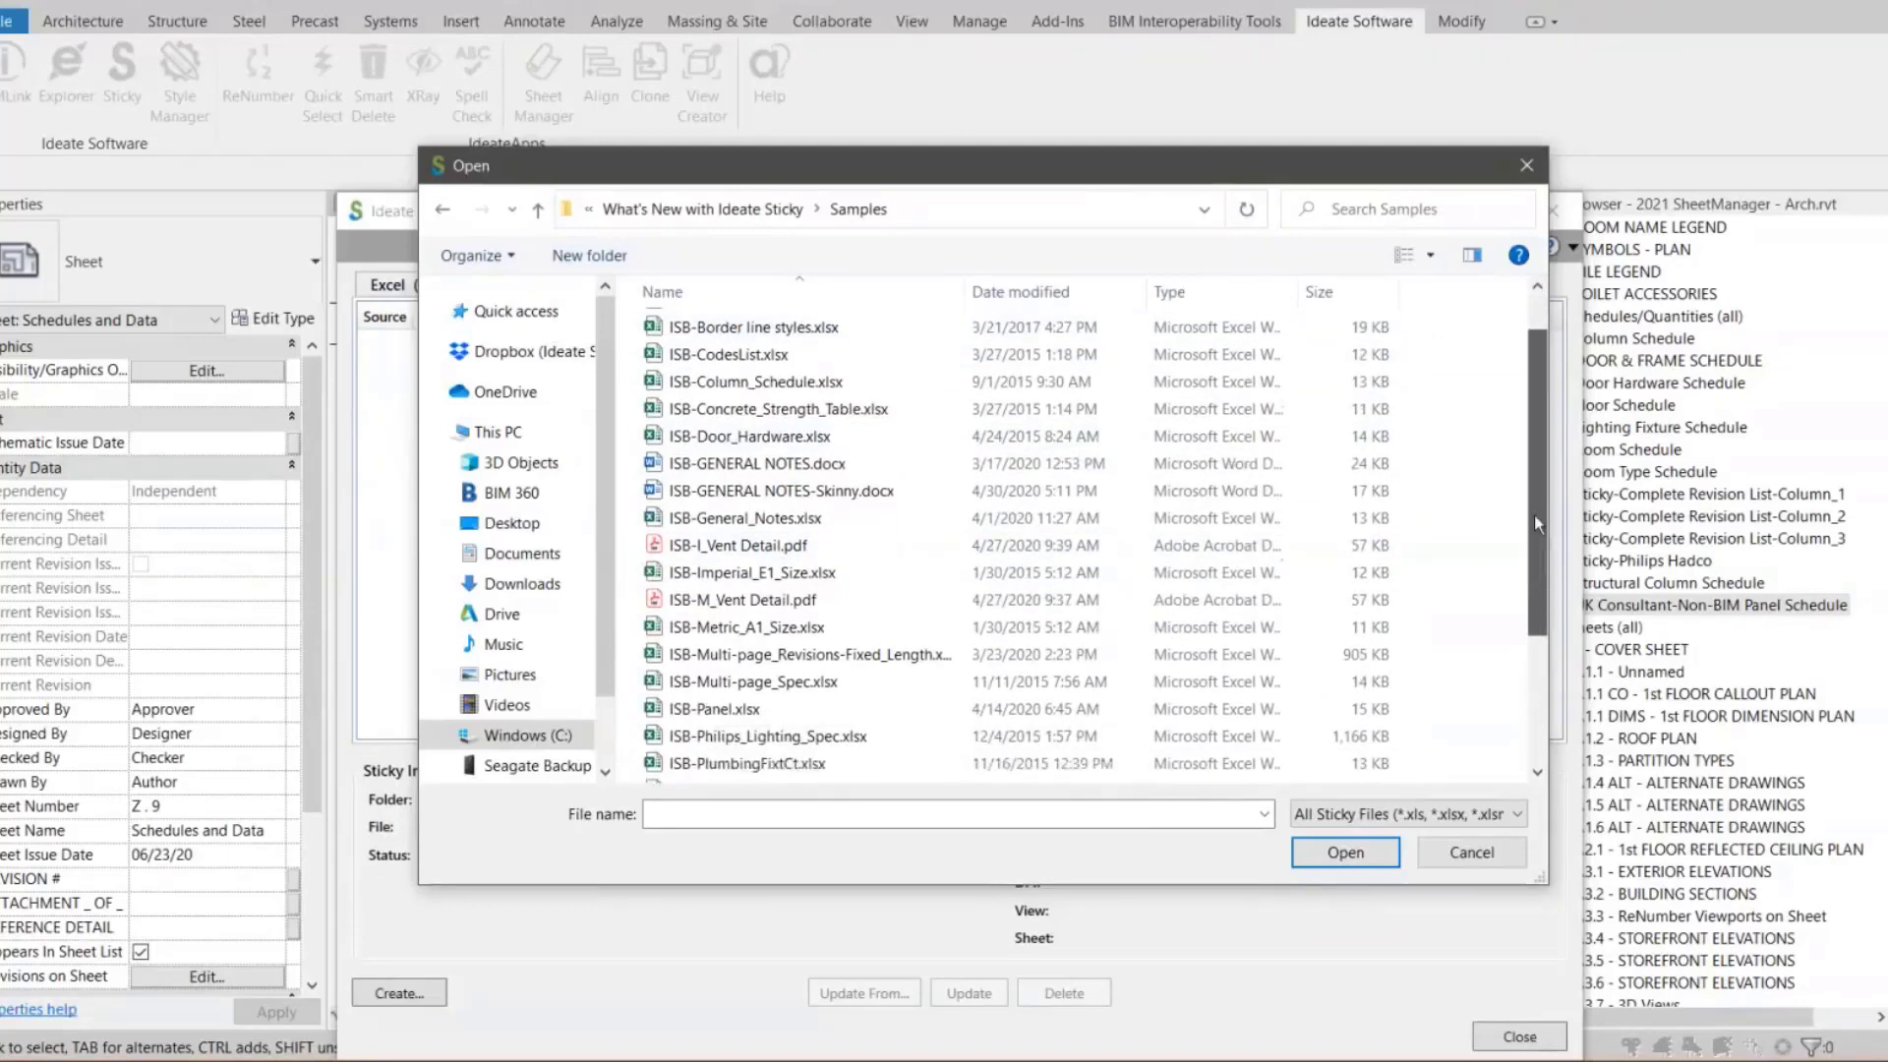
pyautogui.click(757, 694)
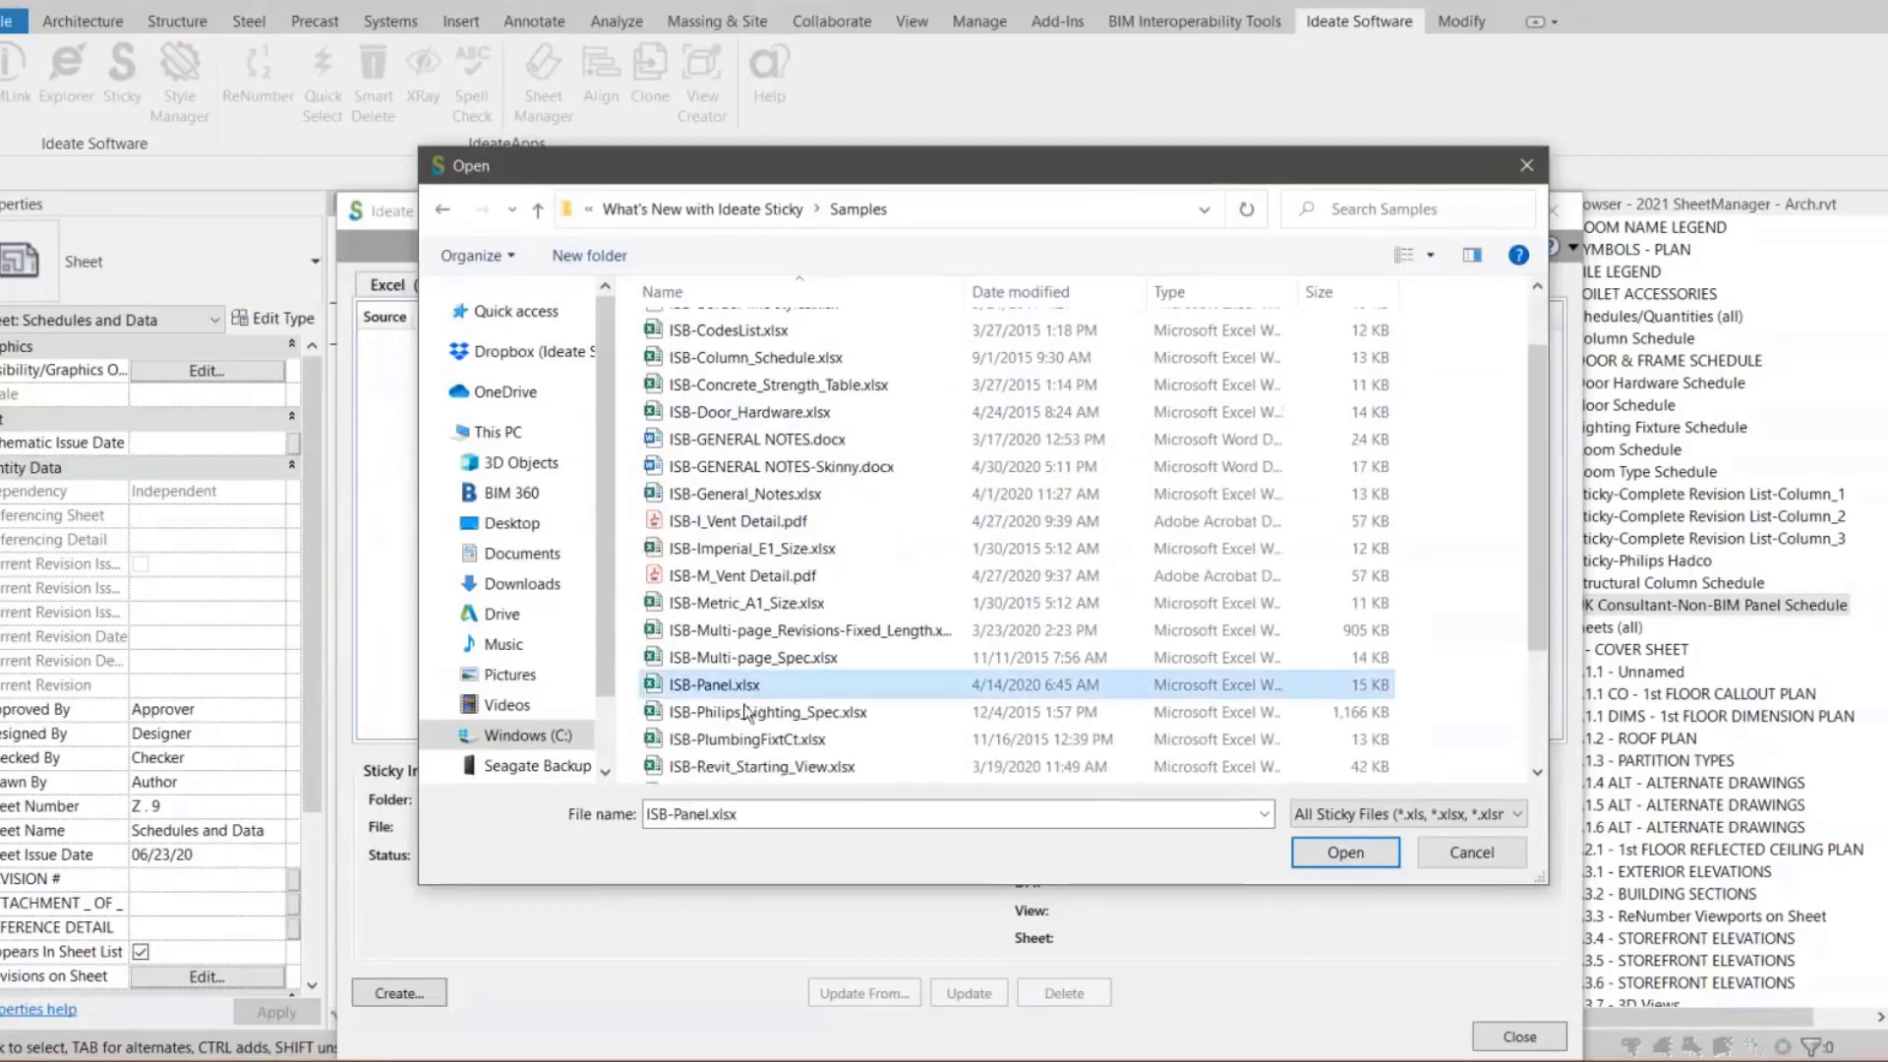
pyautogui.click(1343, 863)
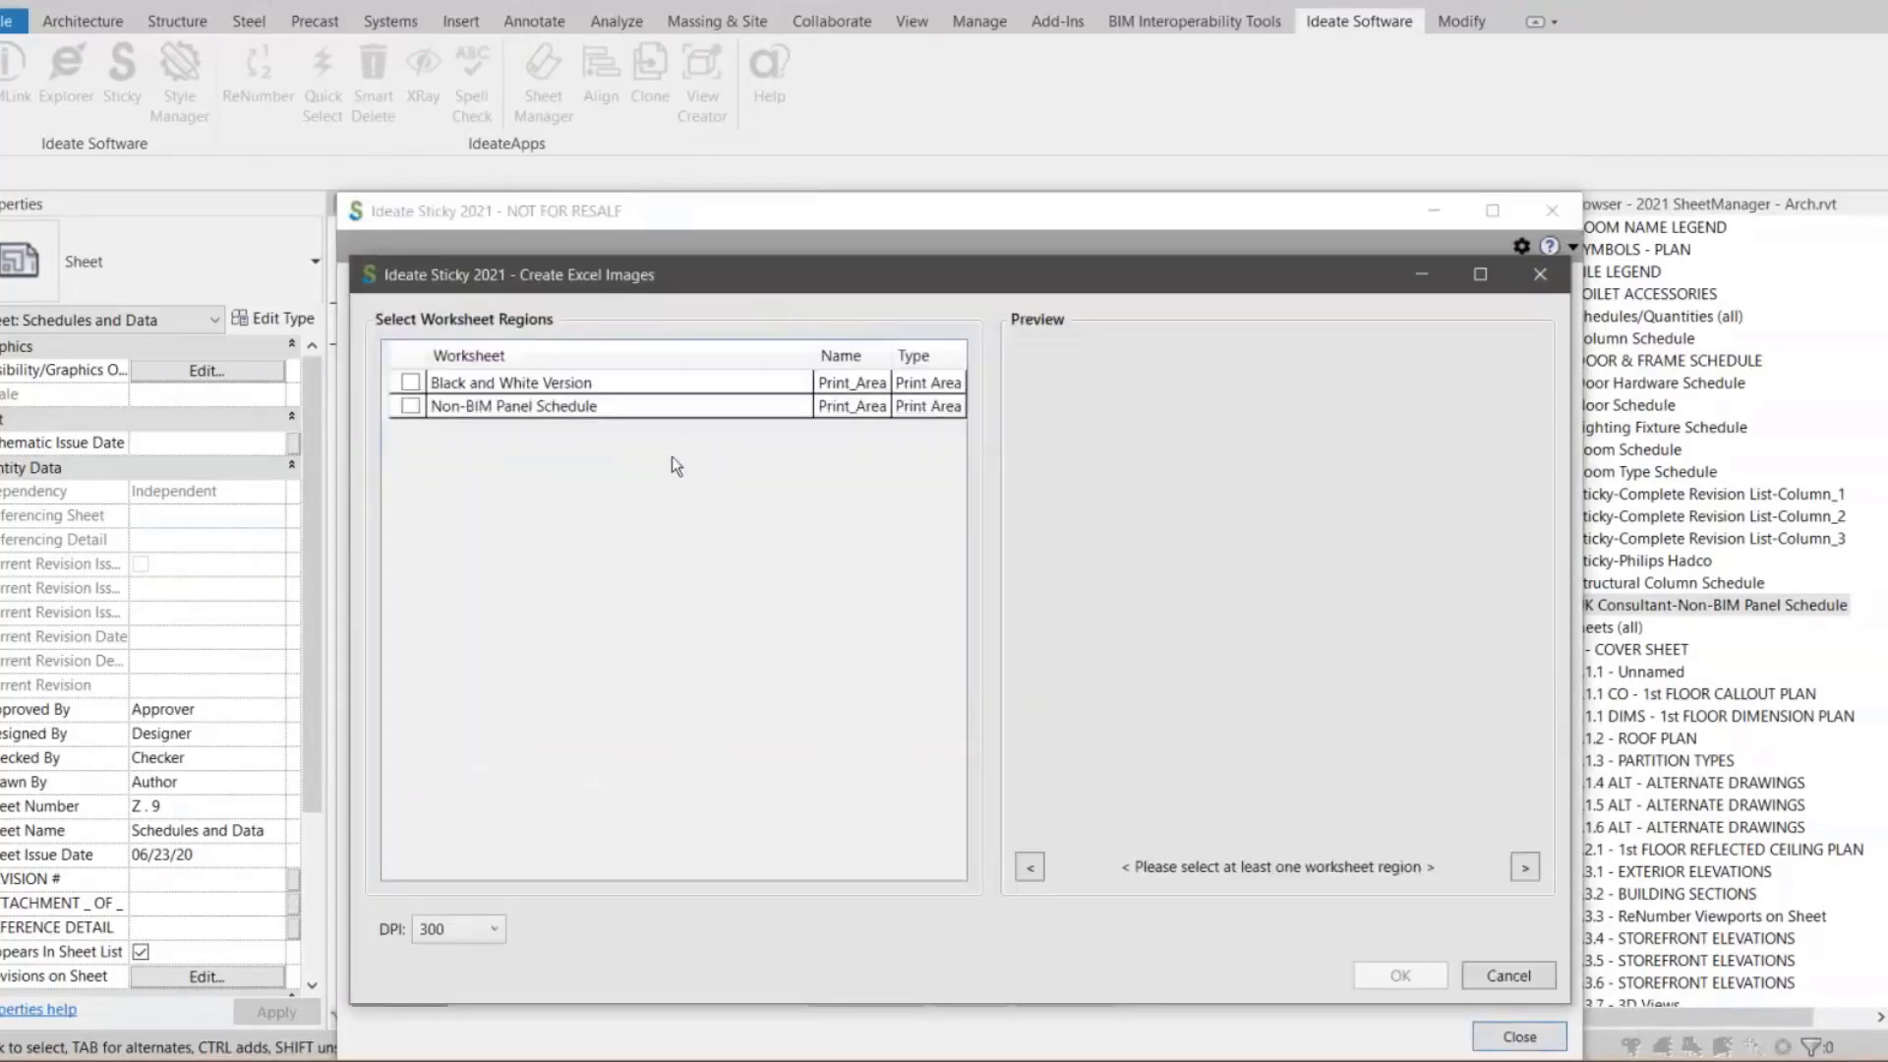
# Select the Non-BIM Panel Schedule worksheet region, confirm the image sticky, and close the Sticky manager
pyautogui.click(411, 406)
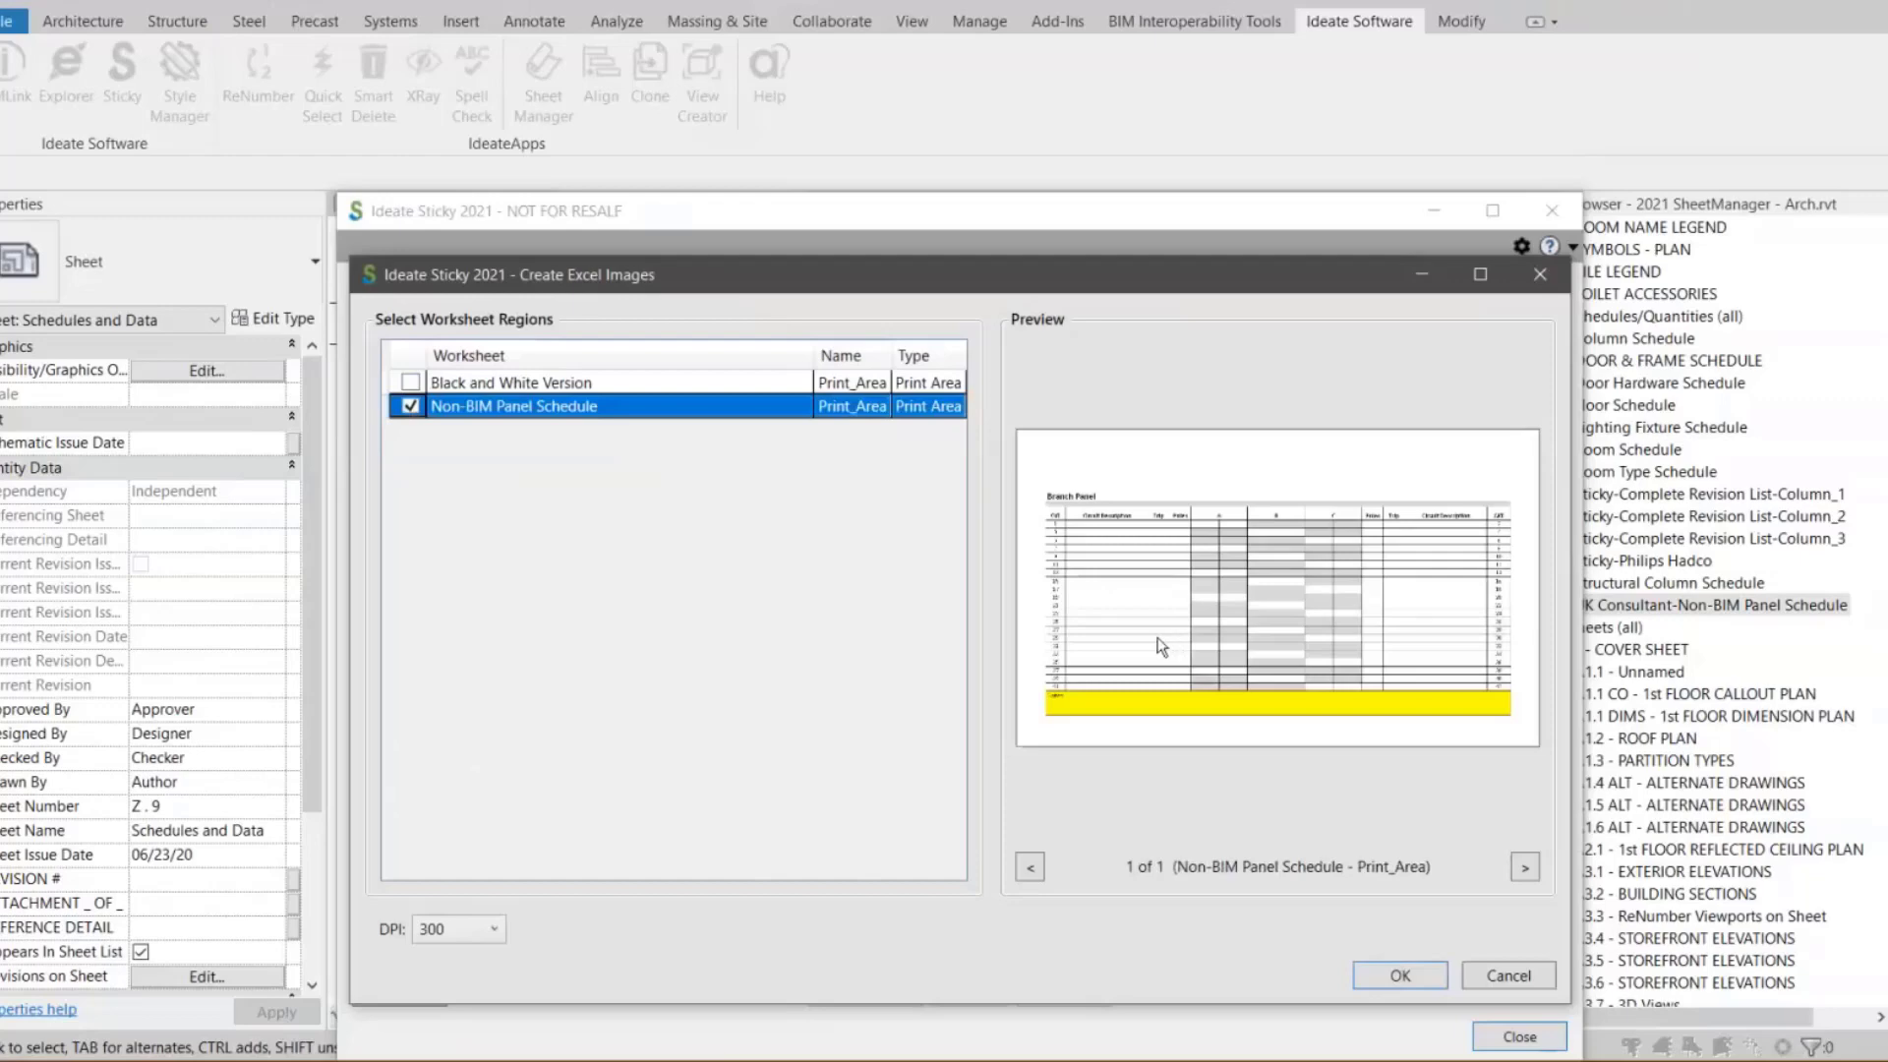
pyautogui.click(1396, 976)
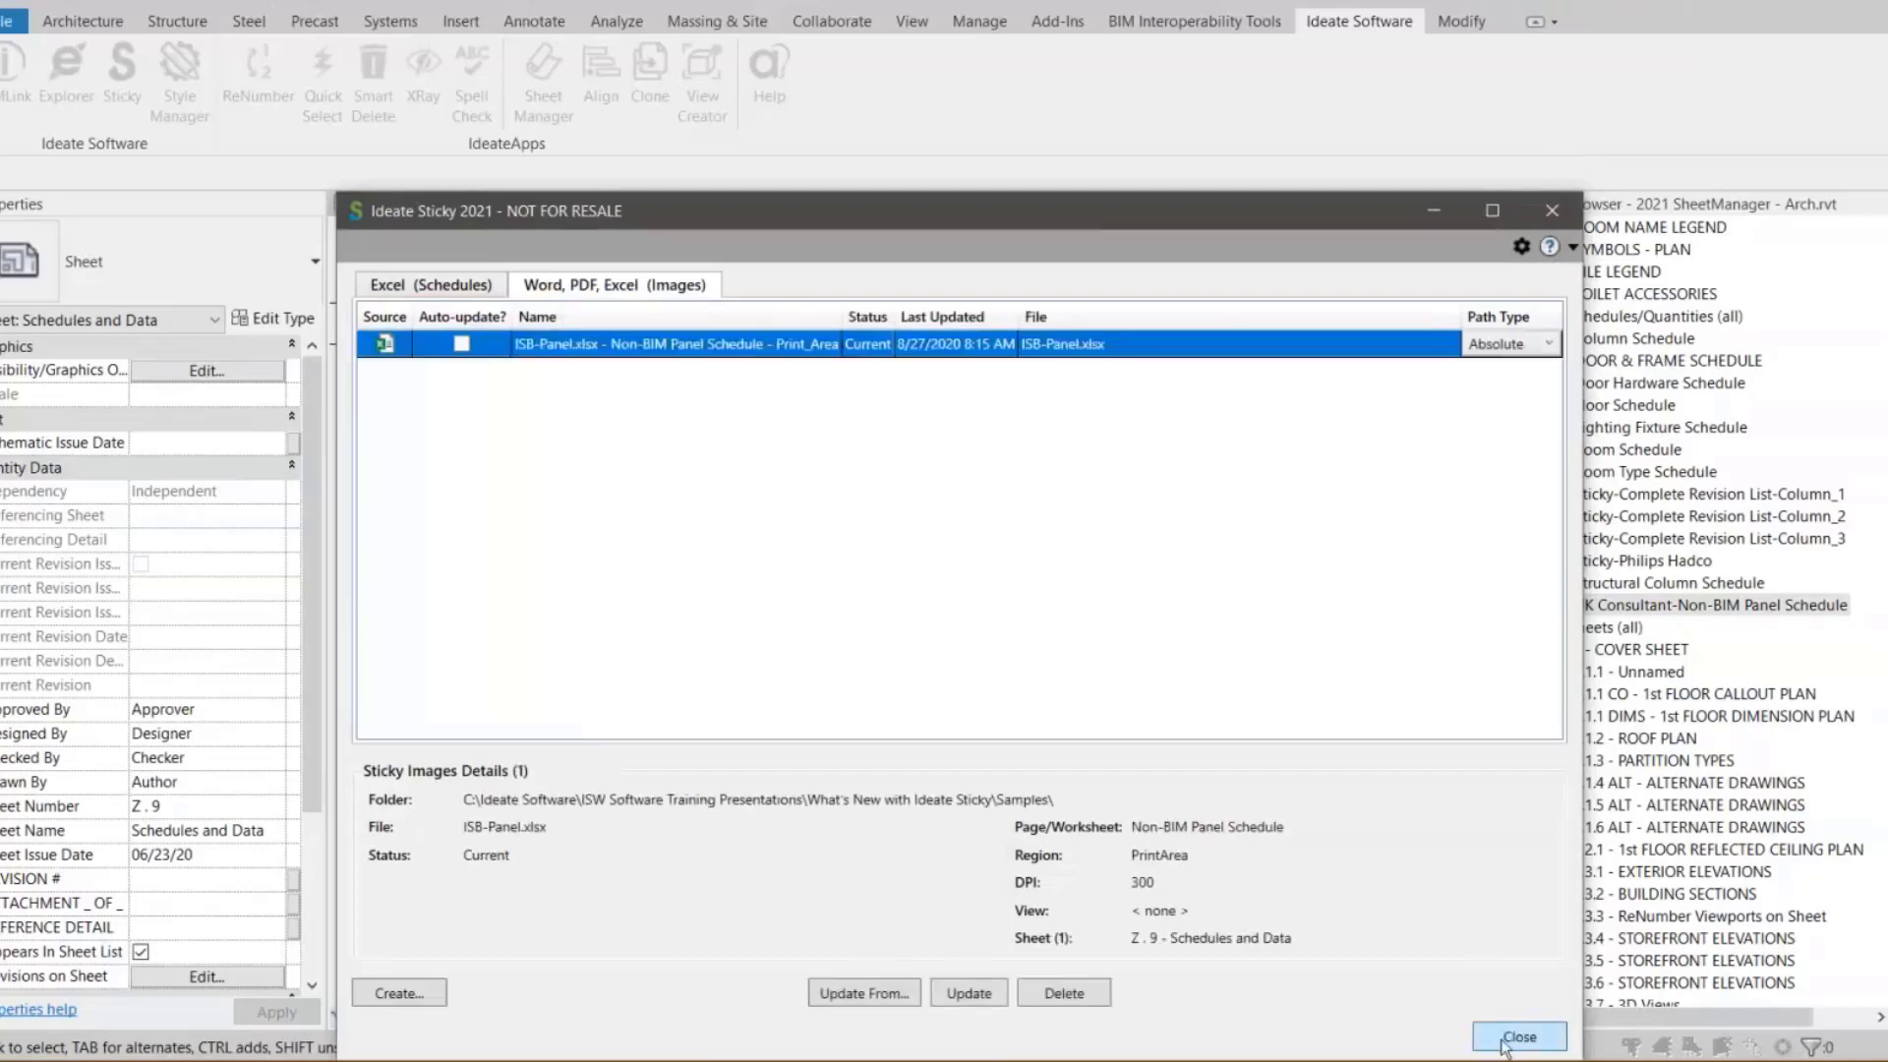
pyautogui.click(1504, 1038)
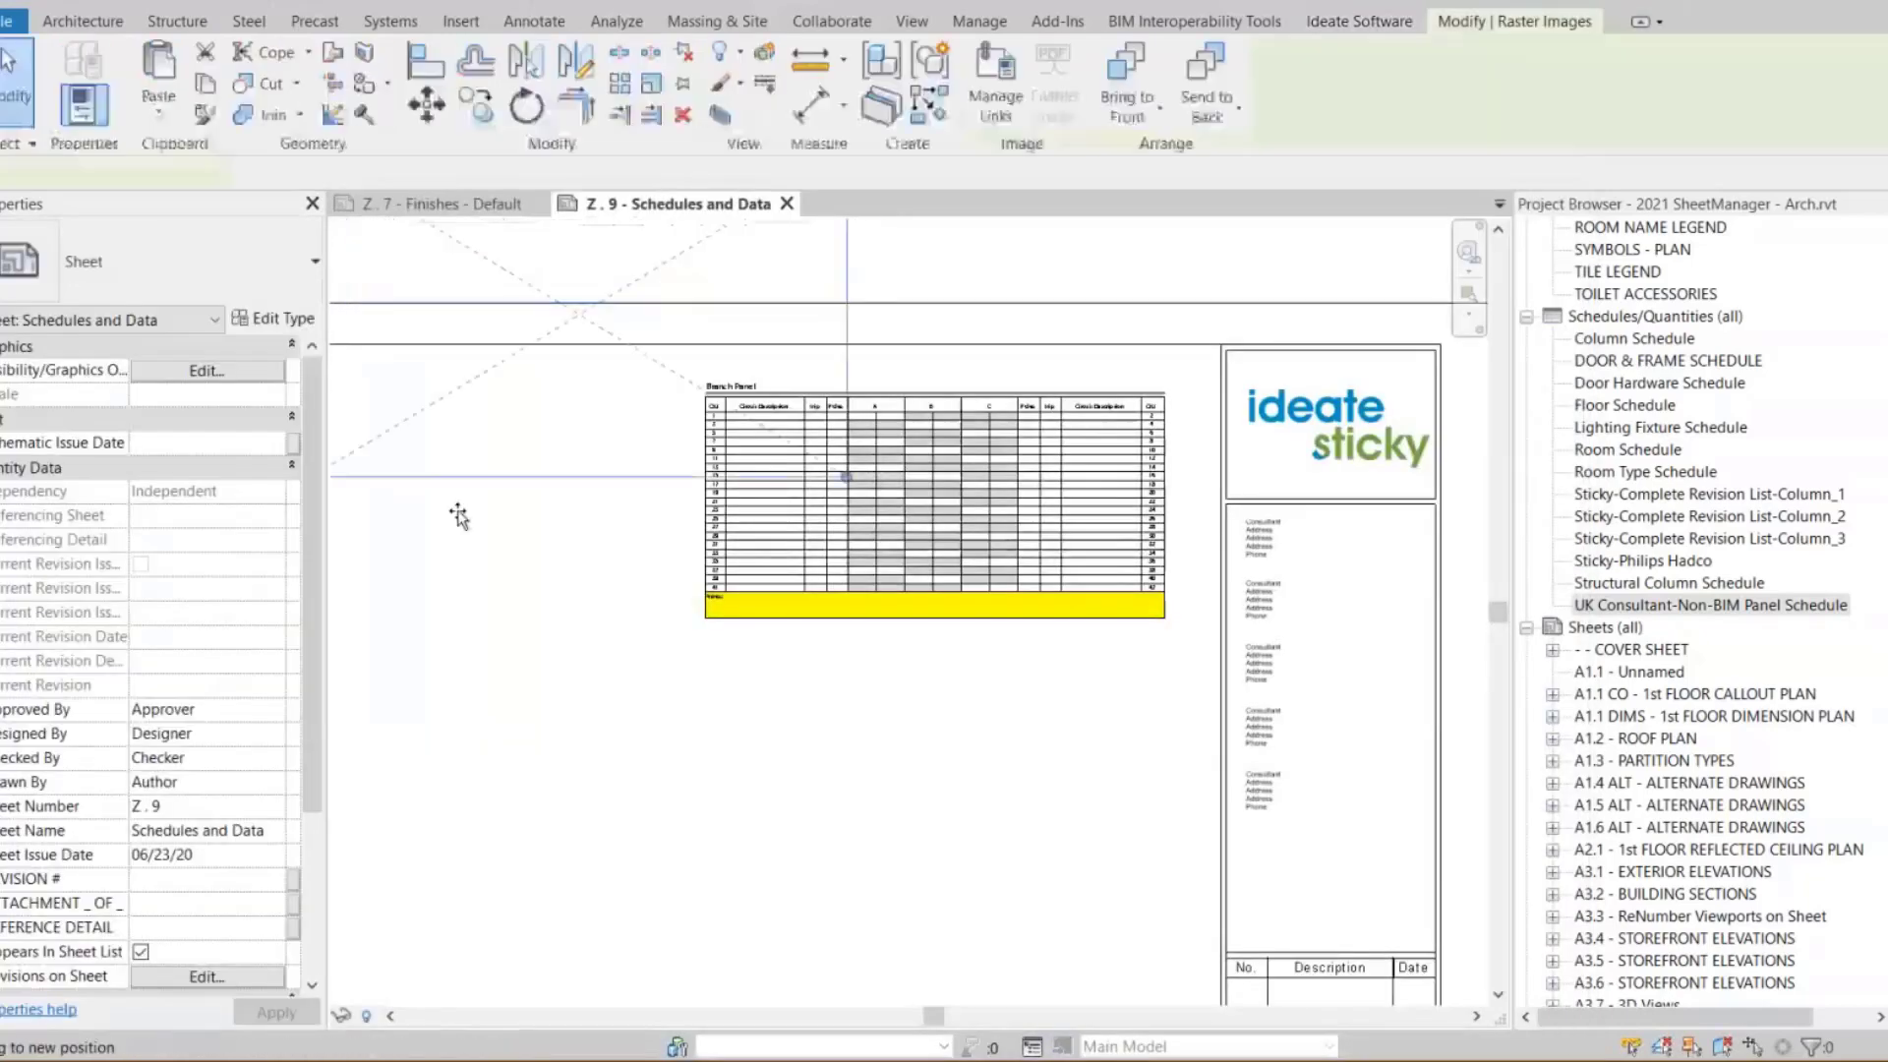
# Place the panel schedule image on sheet Z . 9 to the left of the linked schedule
pyautogui.click(410, 531)
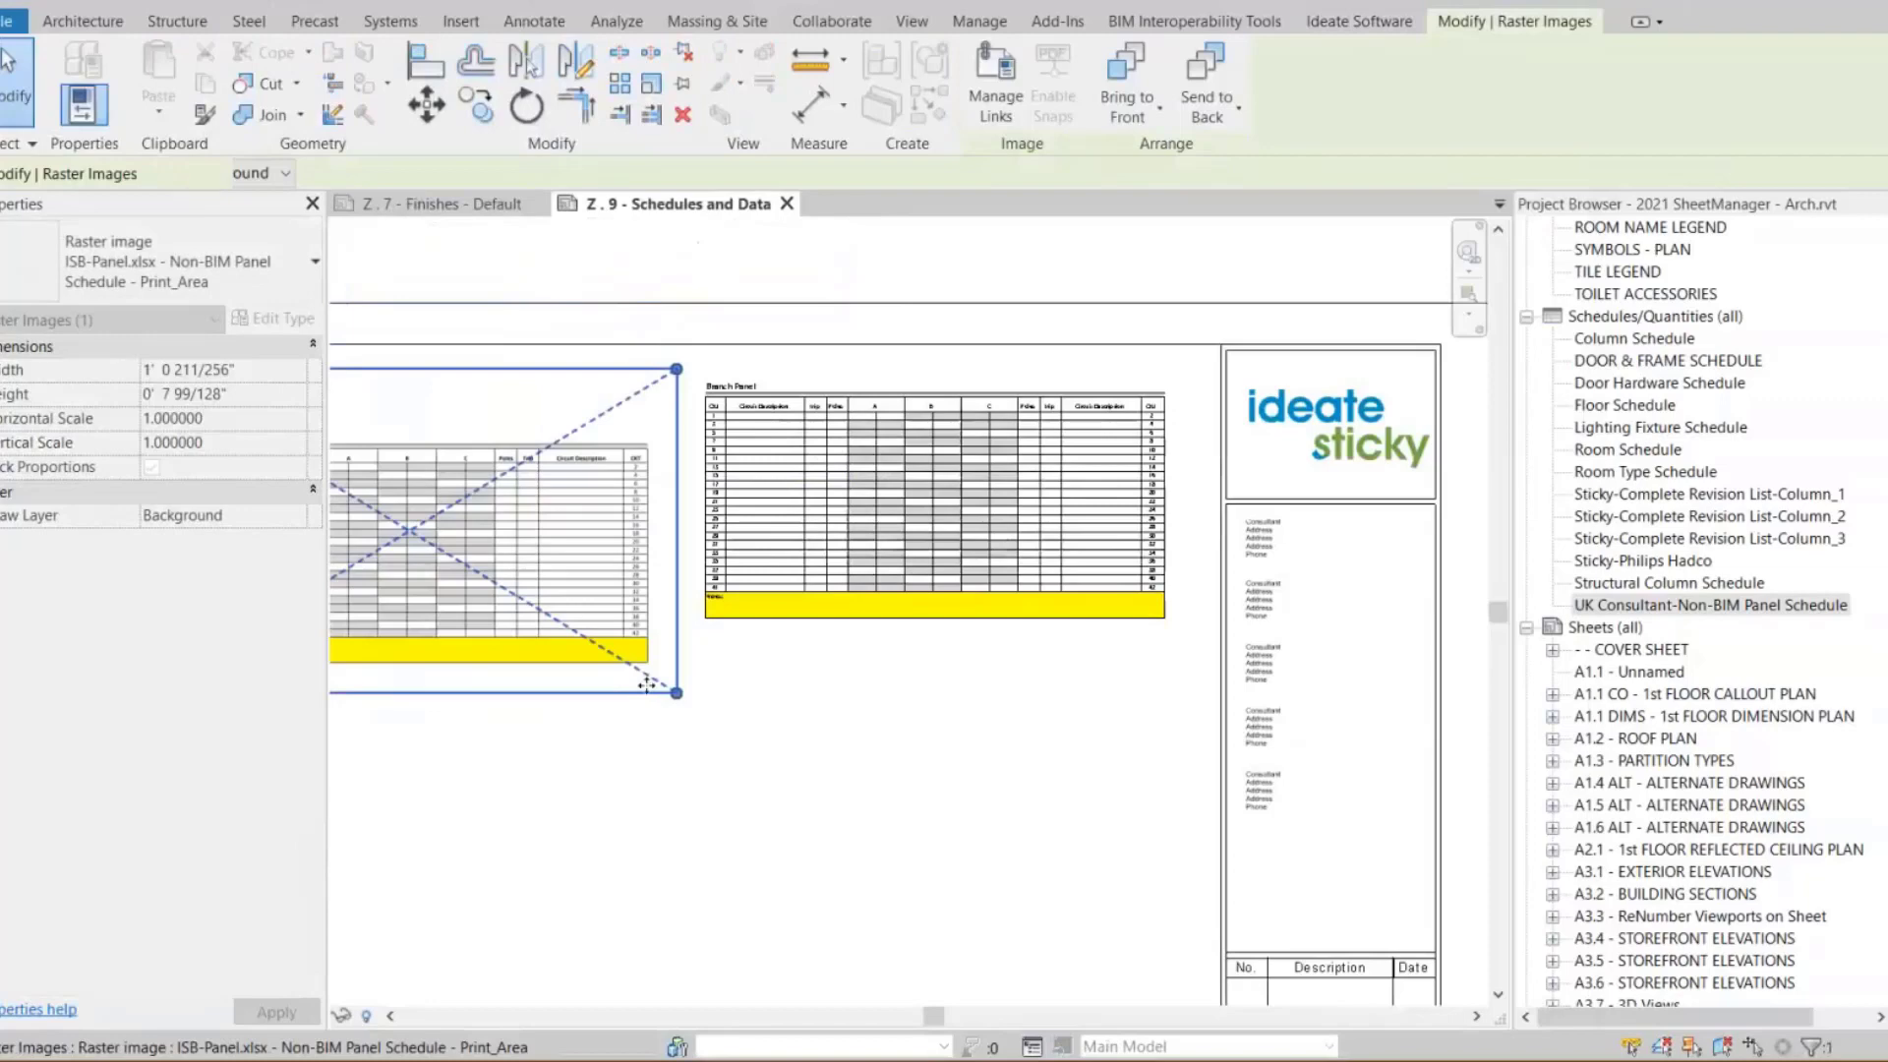
pyautogui.scroll(-1, 821, 727)
pyautogui.moveTo(914, 758); pyautogui.dragTo(1054, 774, button='middle')
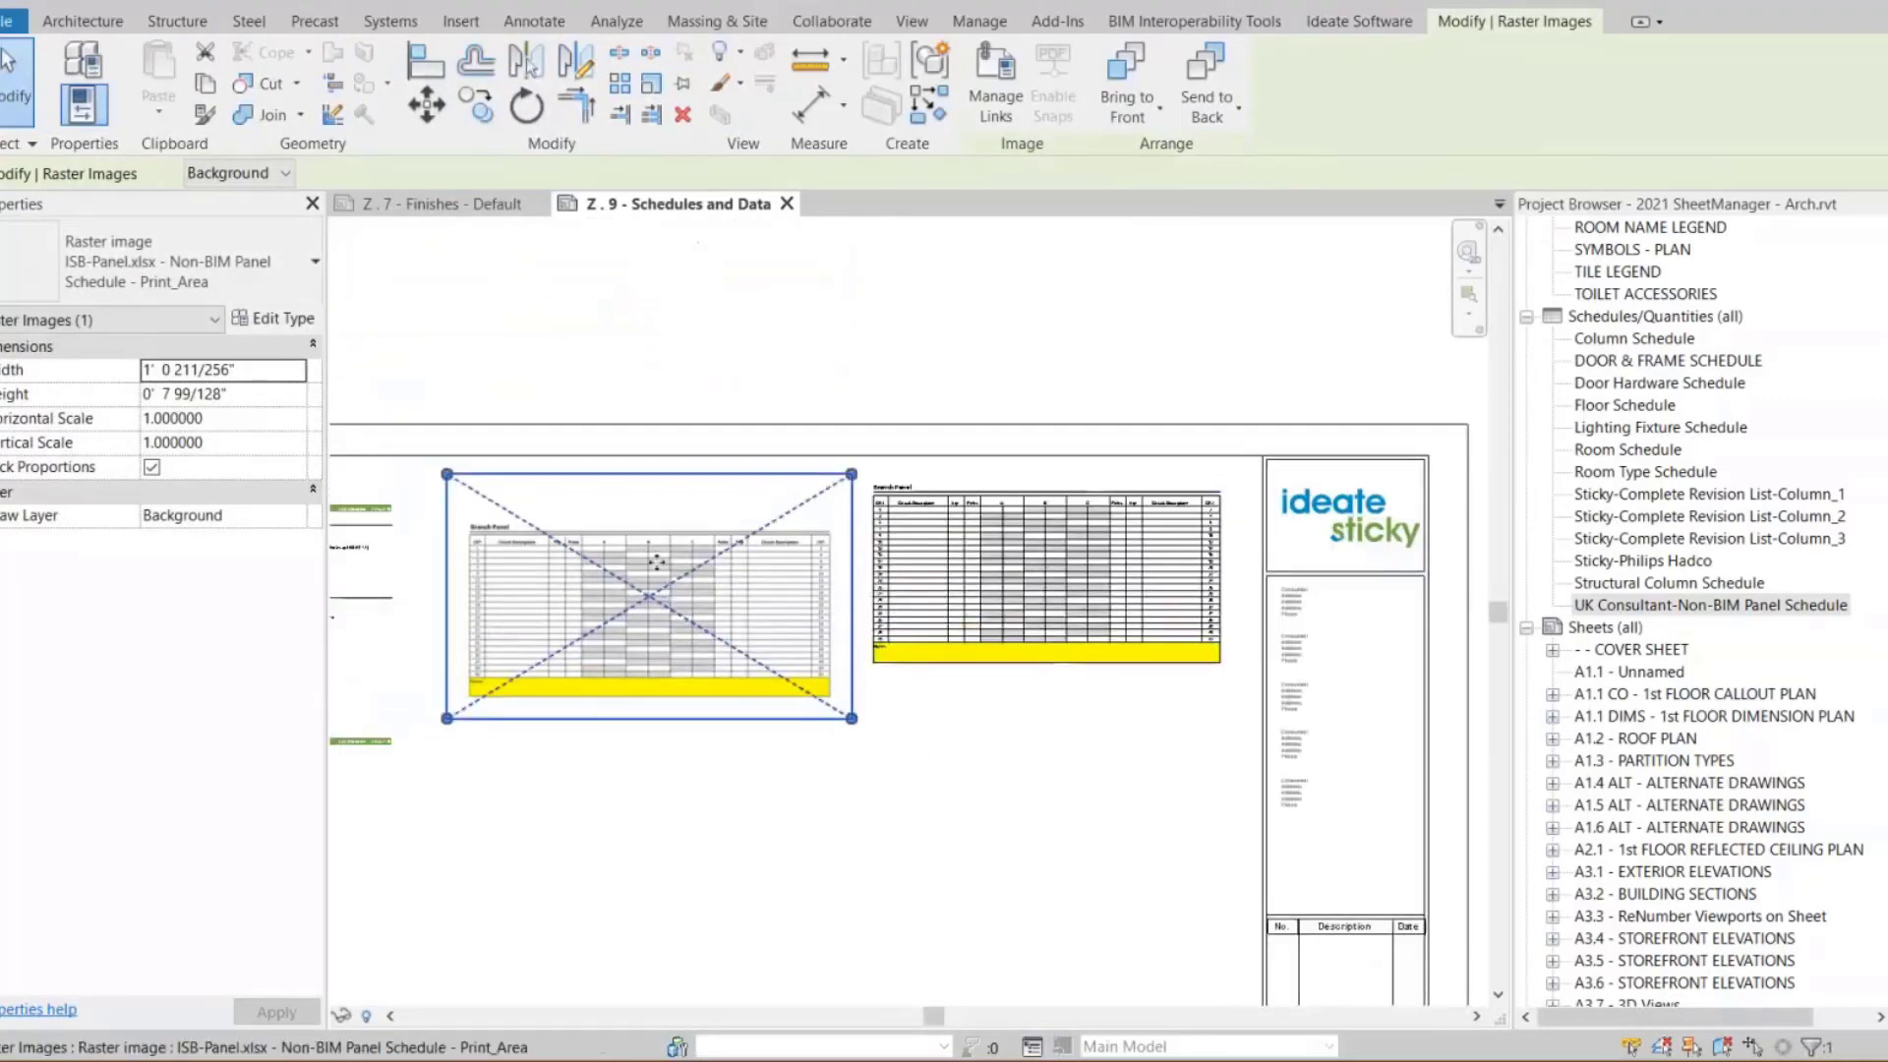
pyautogui.moveTo(656, 563); pyautogui.dragTo(670, 587)
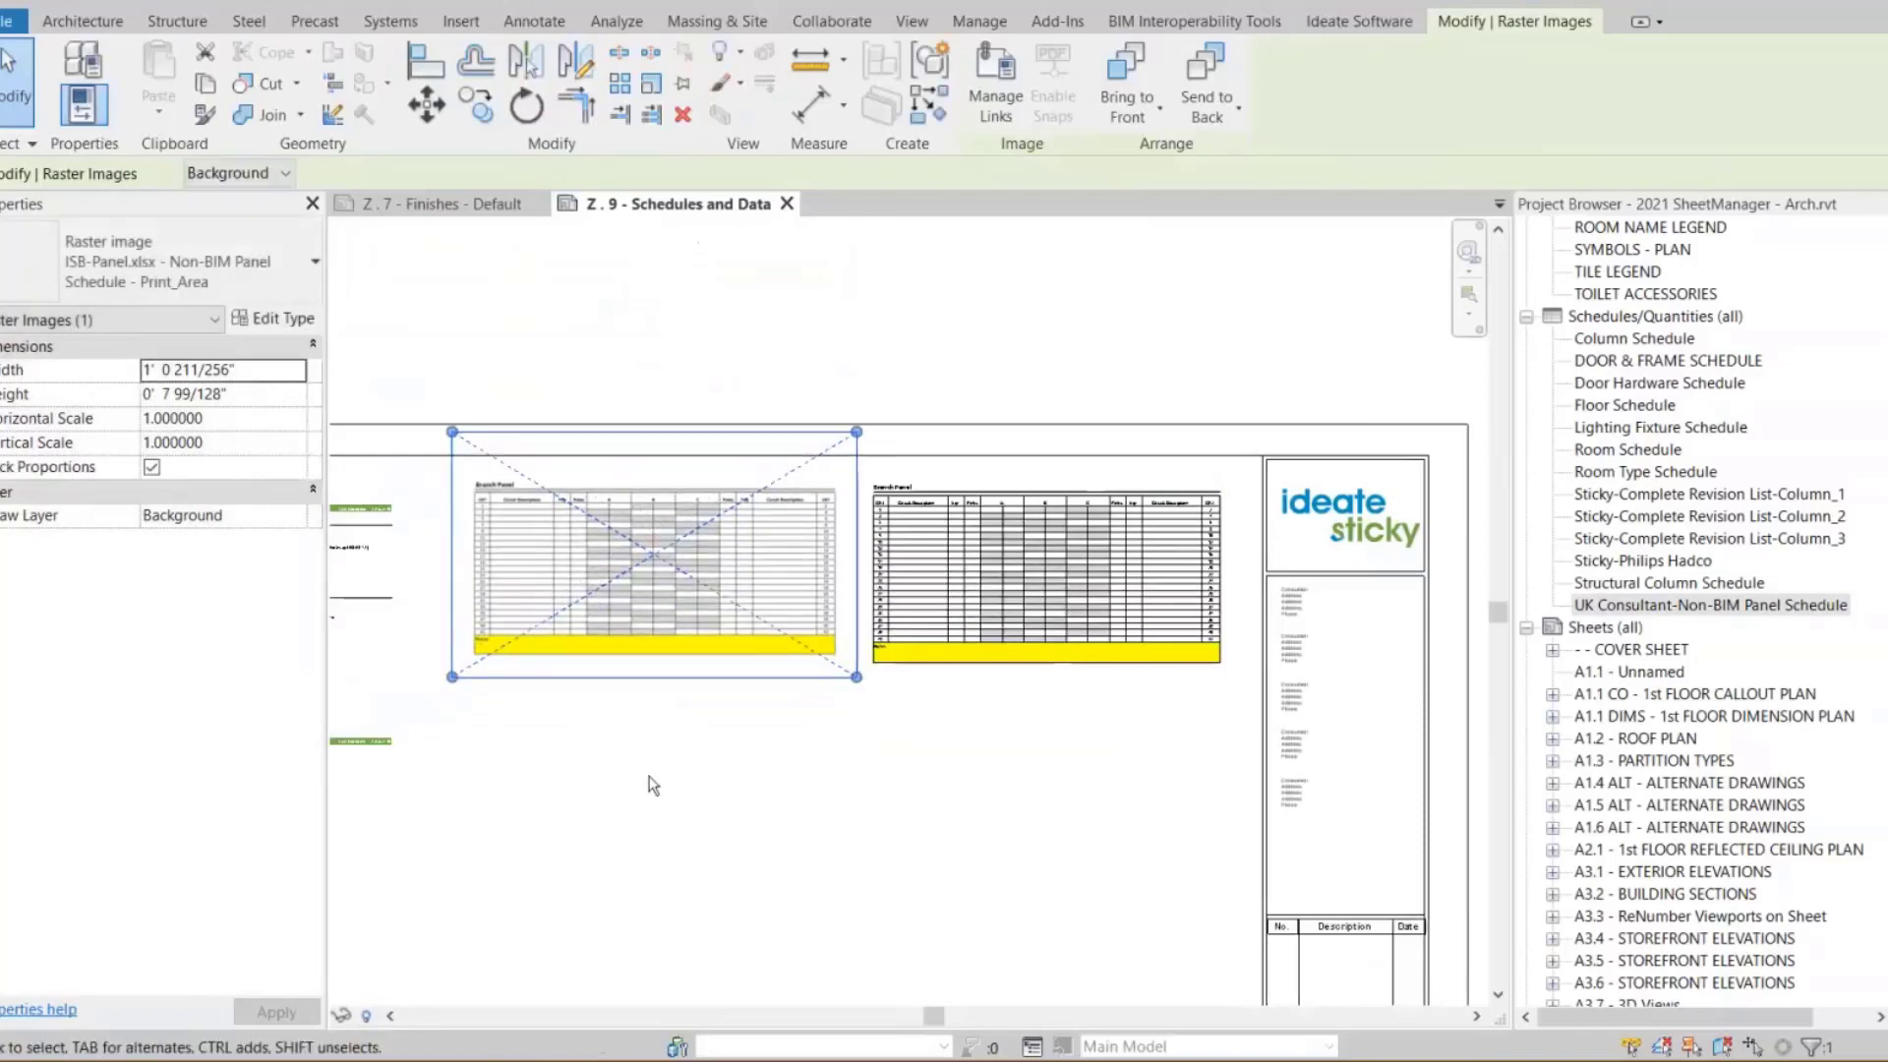
pyautogui.click(535, 780)
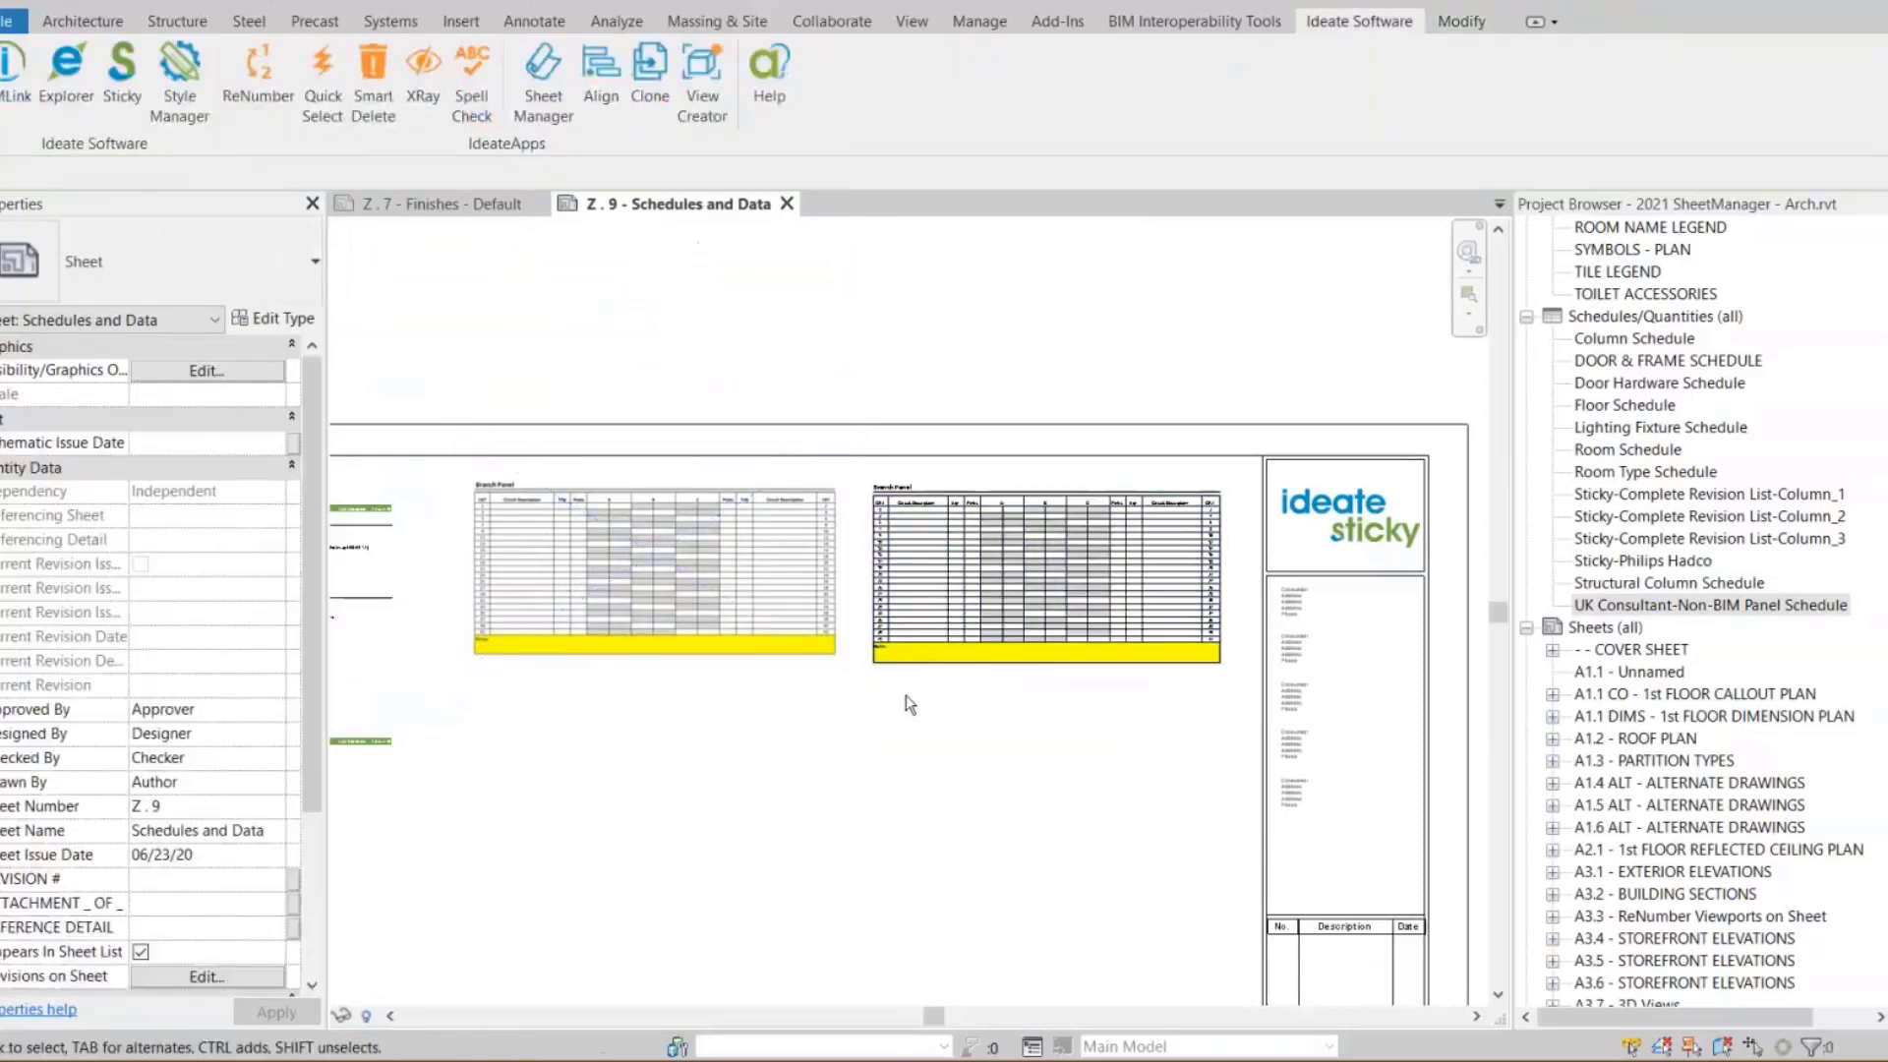
# Switch to the Samples folder in File Explorer and open ISB-Panel.xlsx in Excel
pyautogui.scroll(2, 909, 698)
pyautogui.moveTo(973, 719); pyautogui.dragTo(971, 706, button='middle')
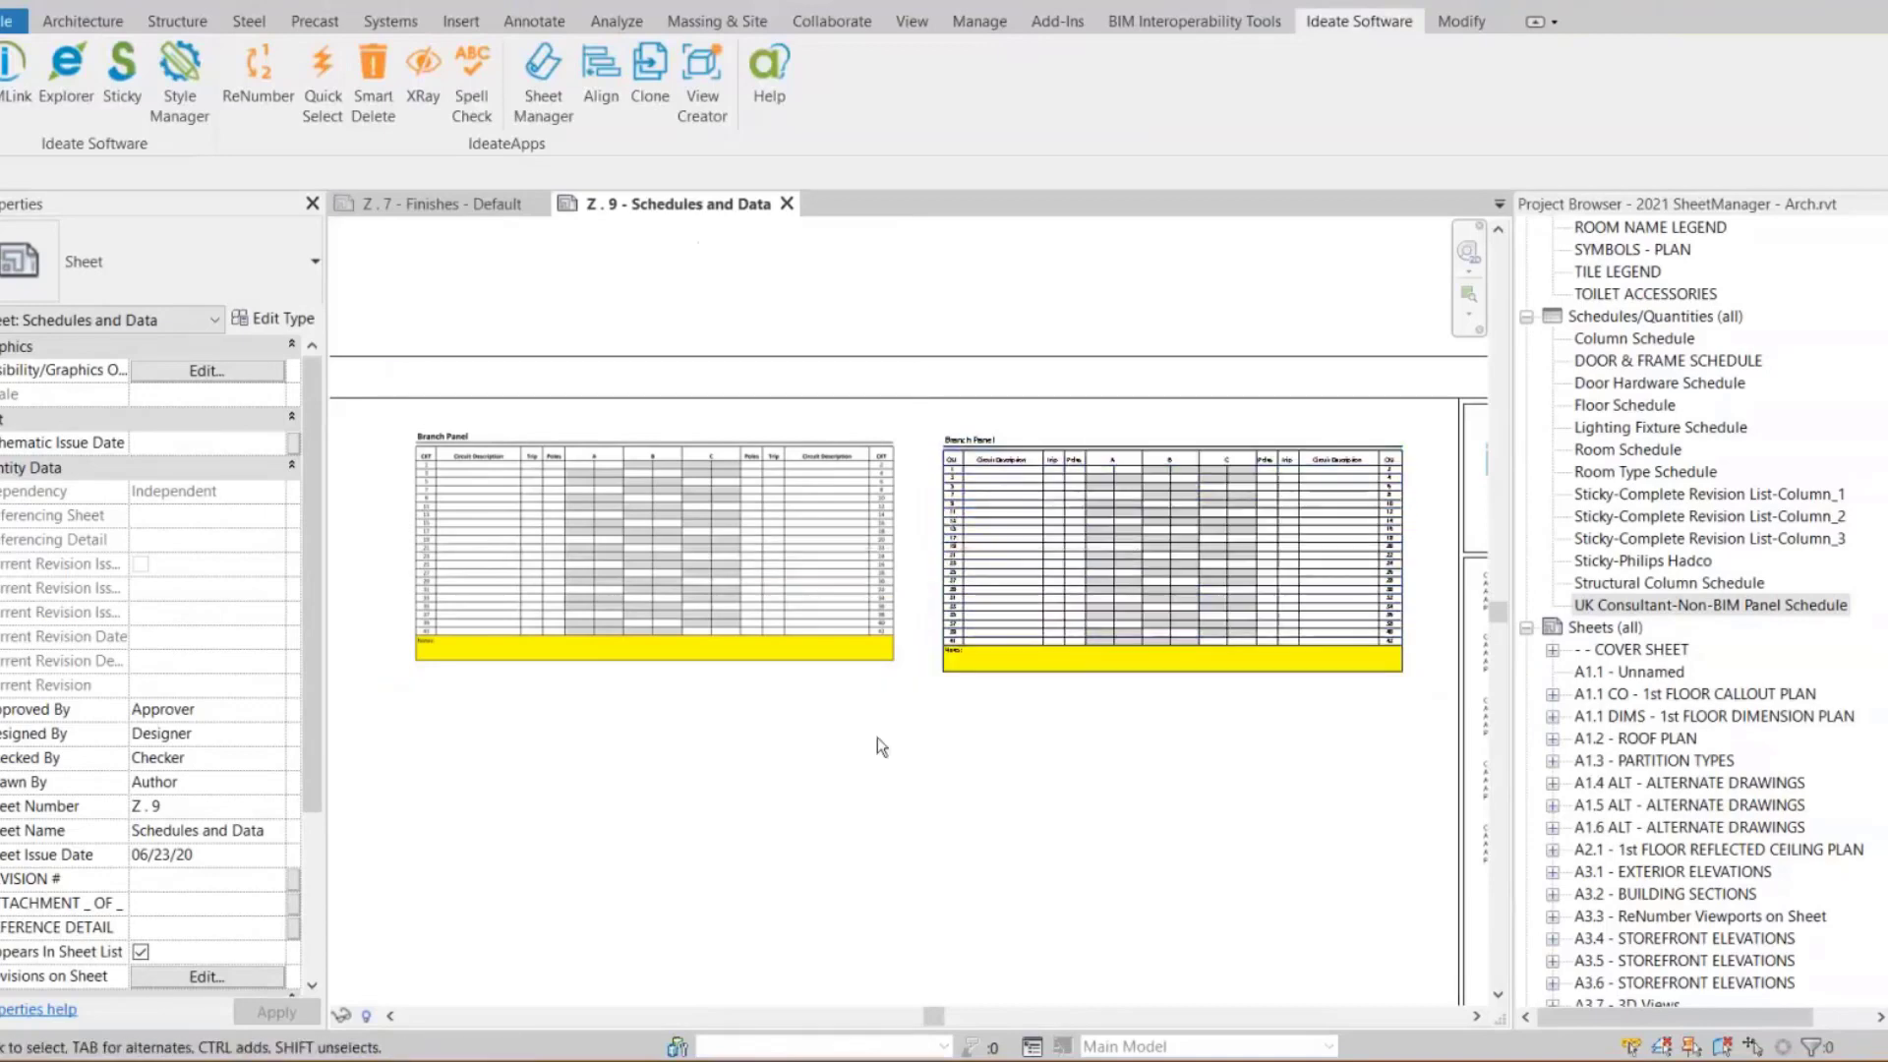
pyautogui.hotkey('alt', 'Tab')
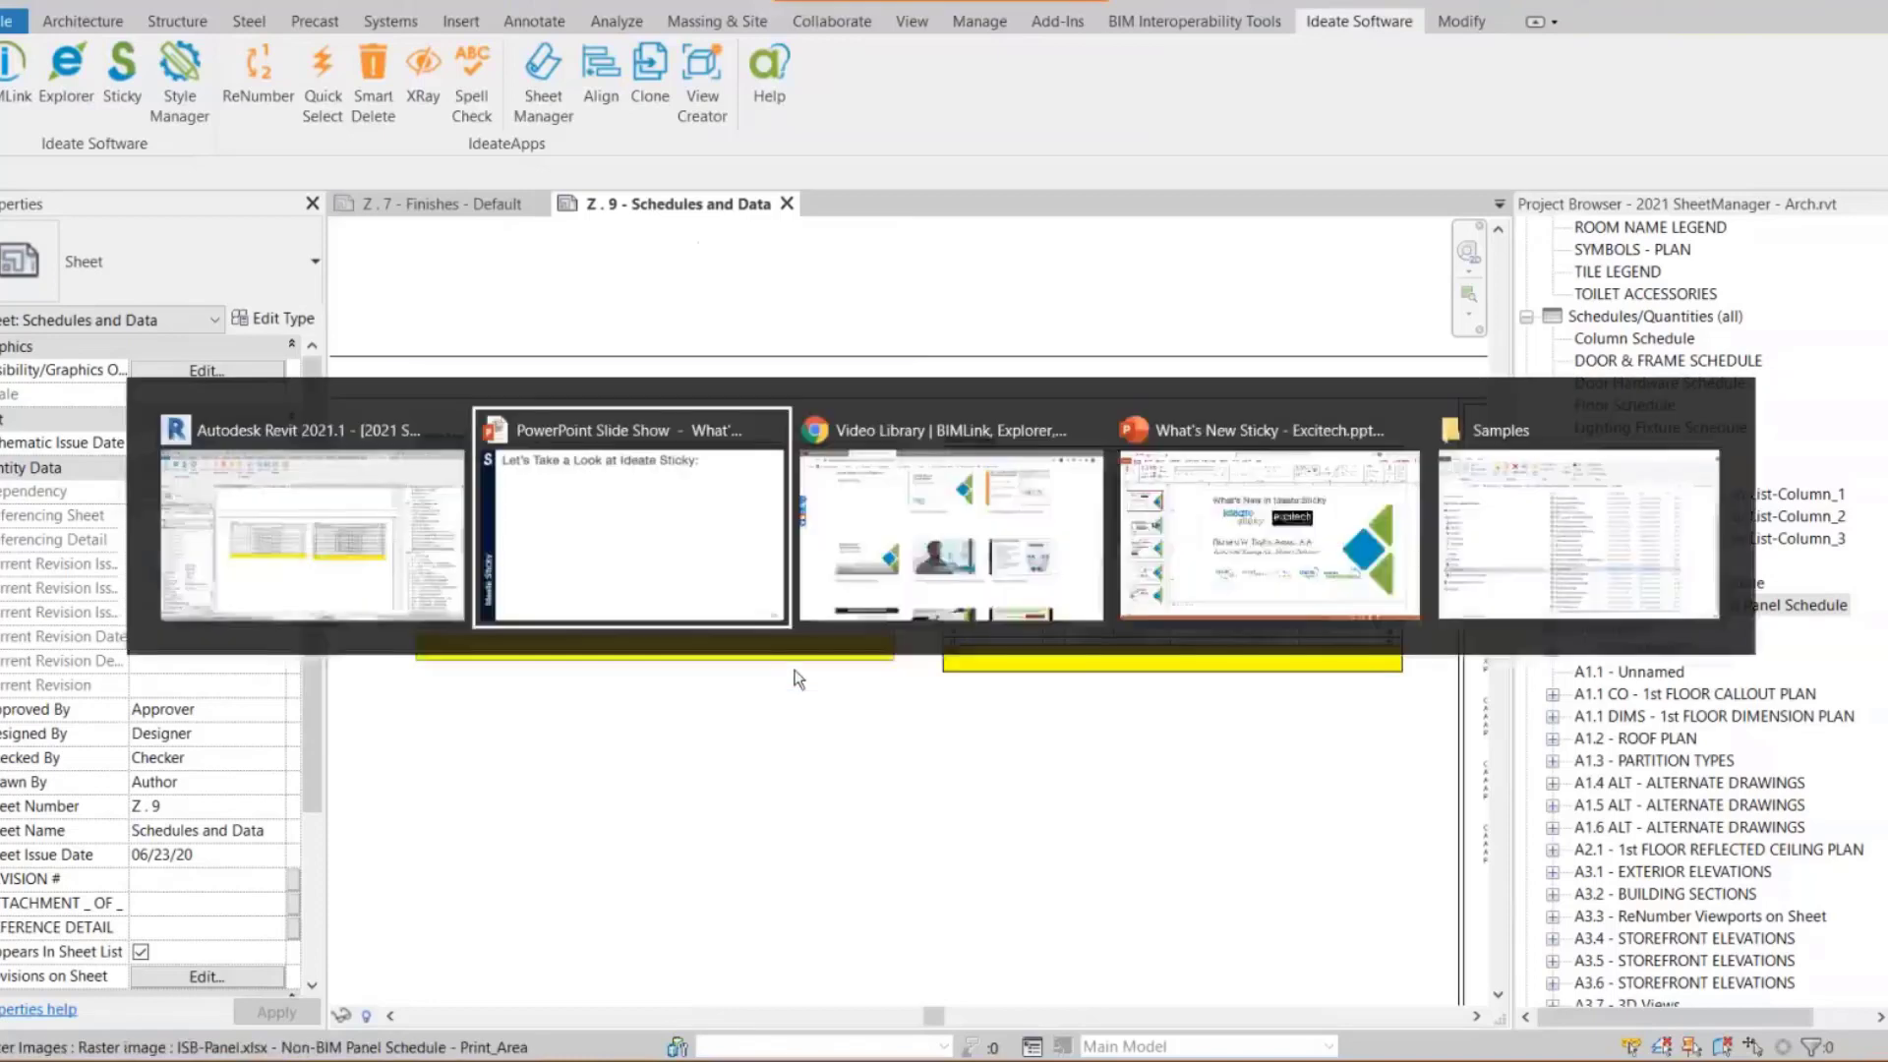
pyautogui.hotkey('alt', 'Tab')
pyautogui.hotkey('alt', 'Tab')
pyautogui.hotkey('alt', 'Tab')
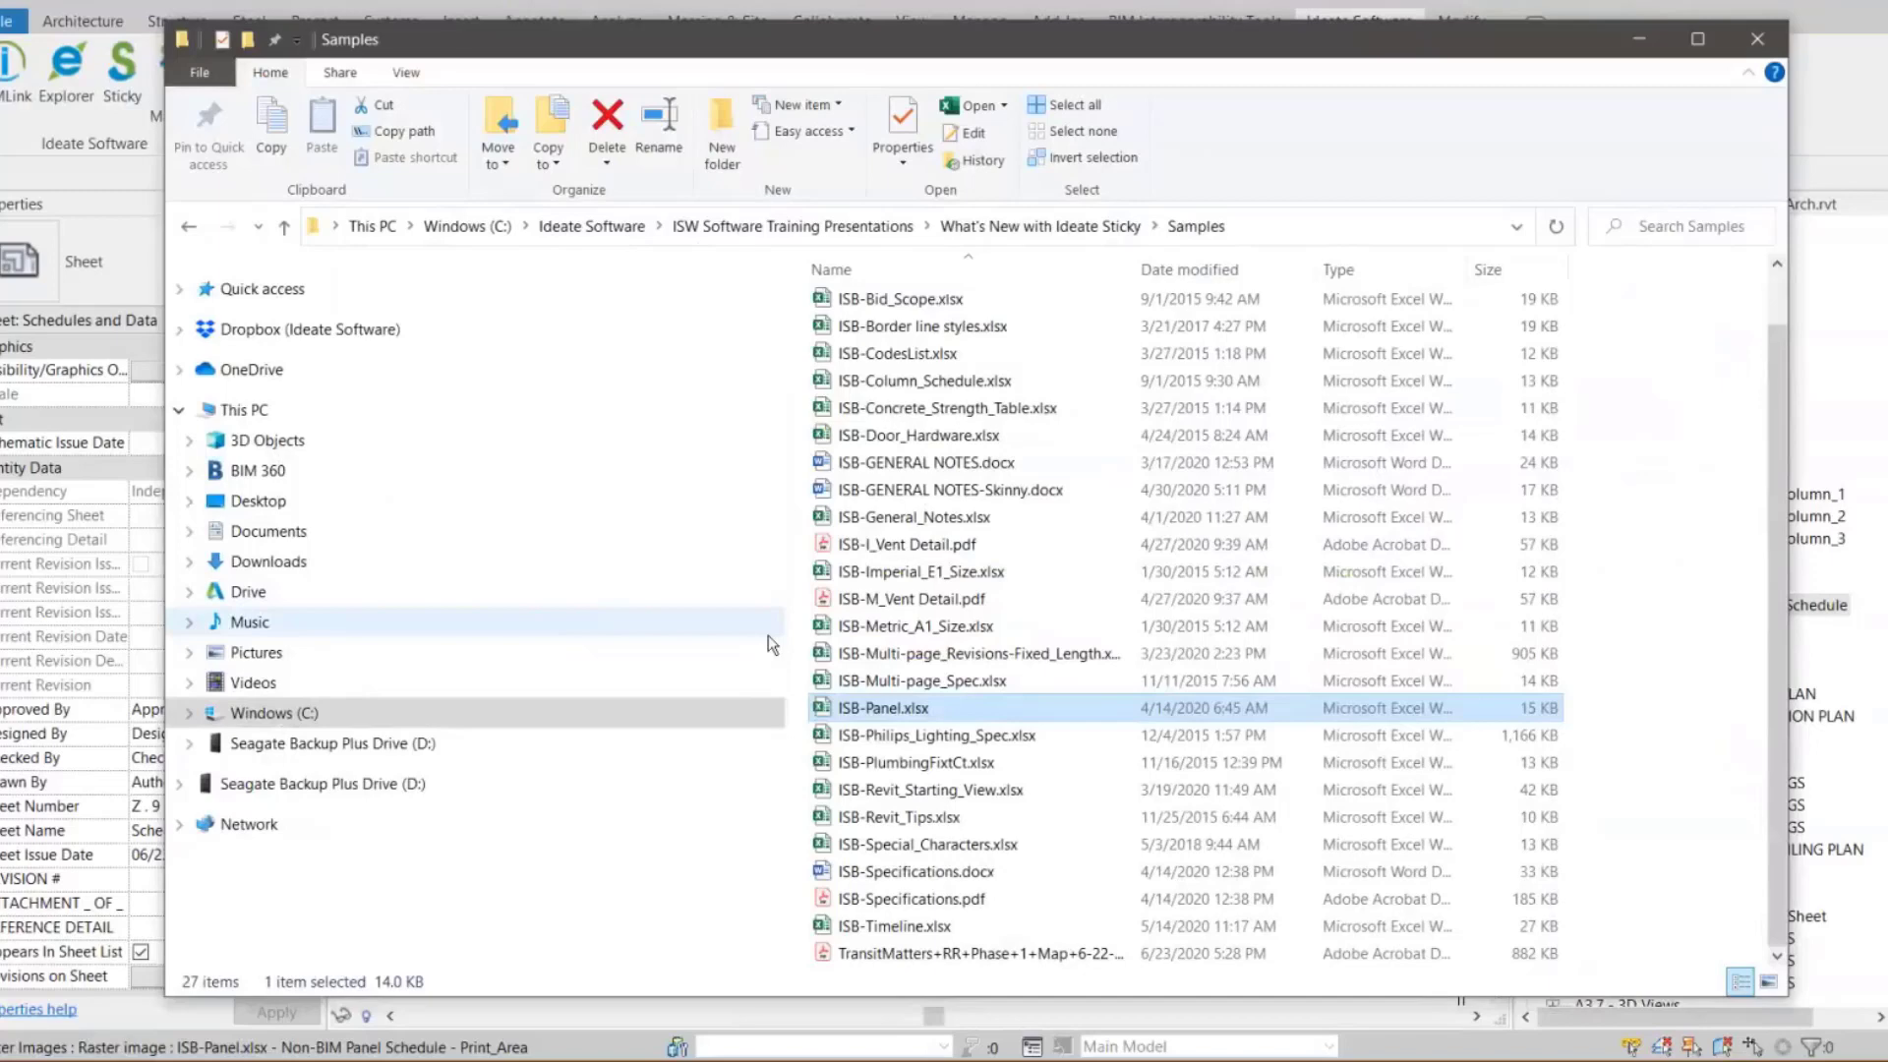
pyautogui.doubleClick(882, 710)
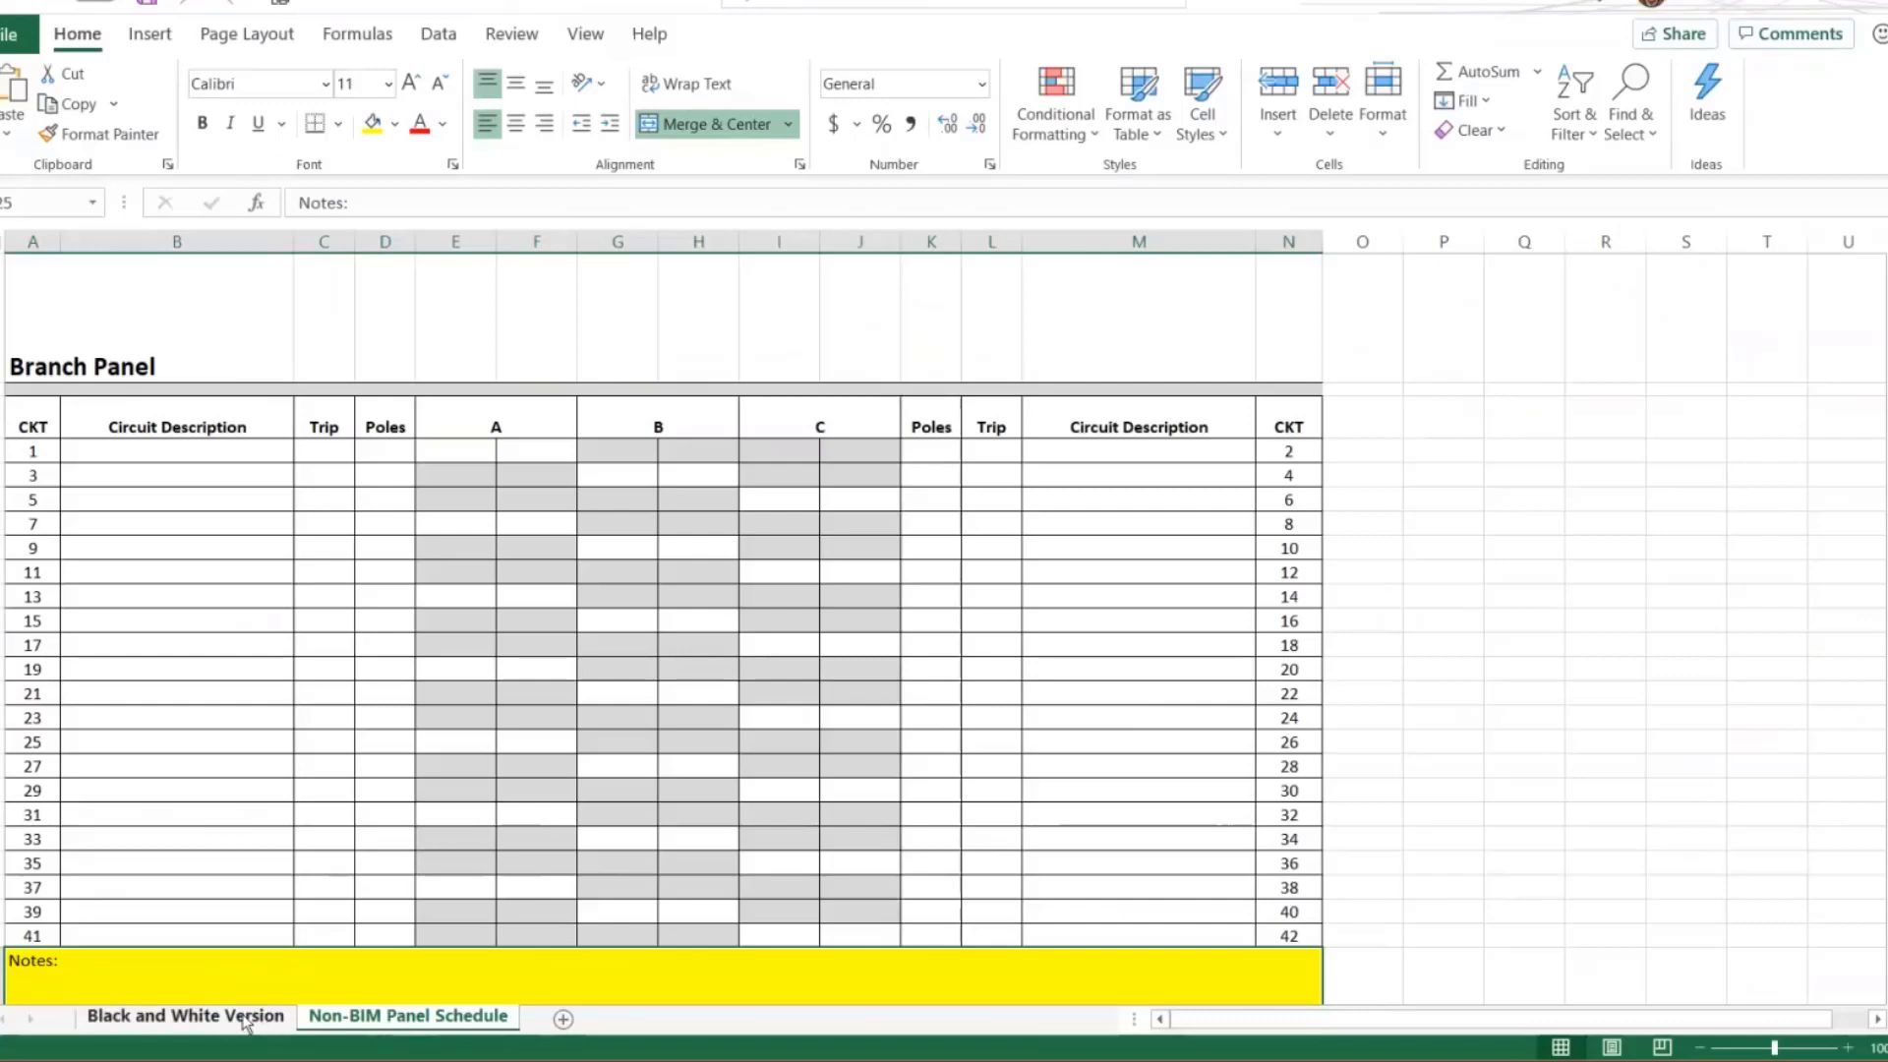
# Compare the Black and White Version and Non-BIM Panel Schedule worksheets
pyautogui.click(246, 1024)
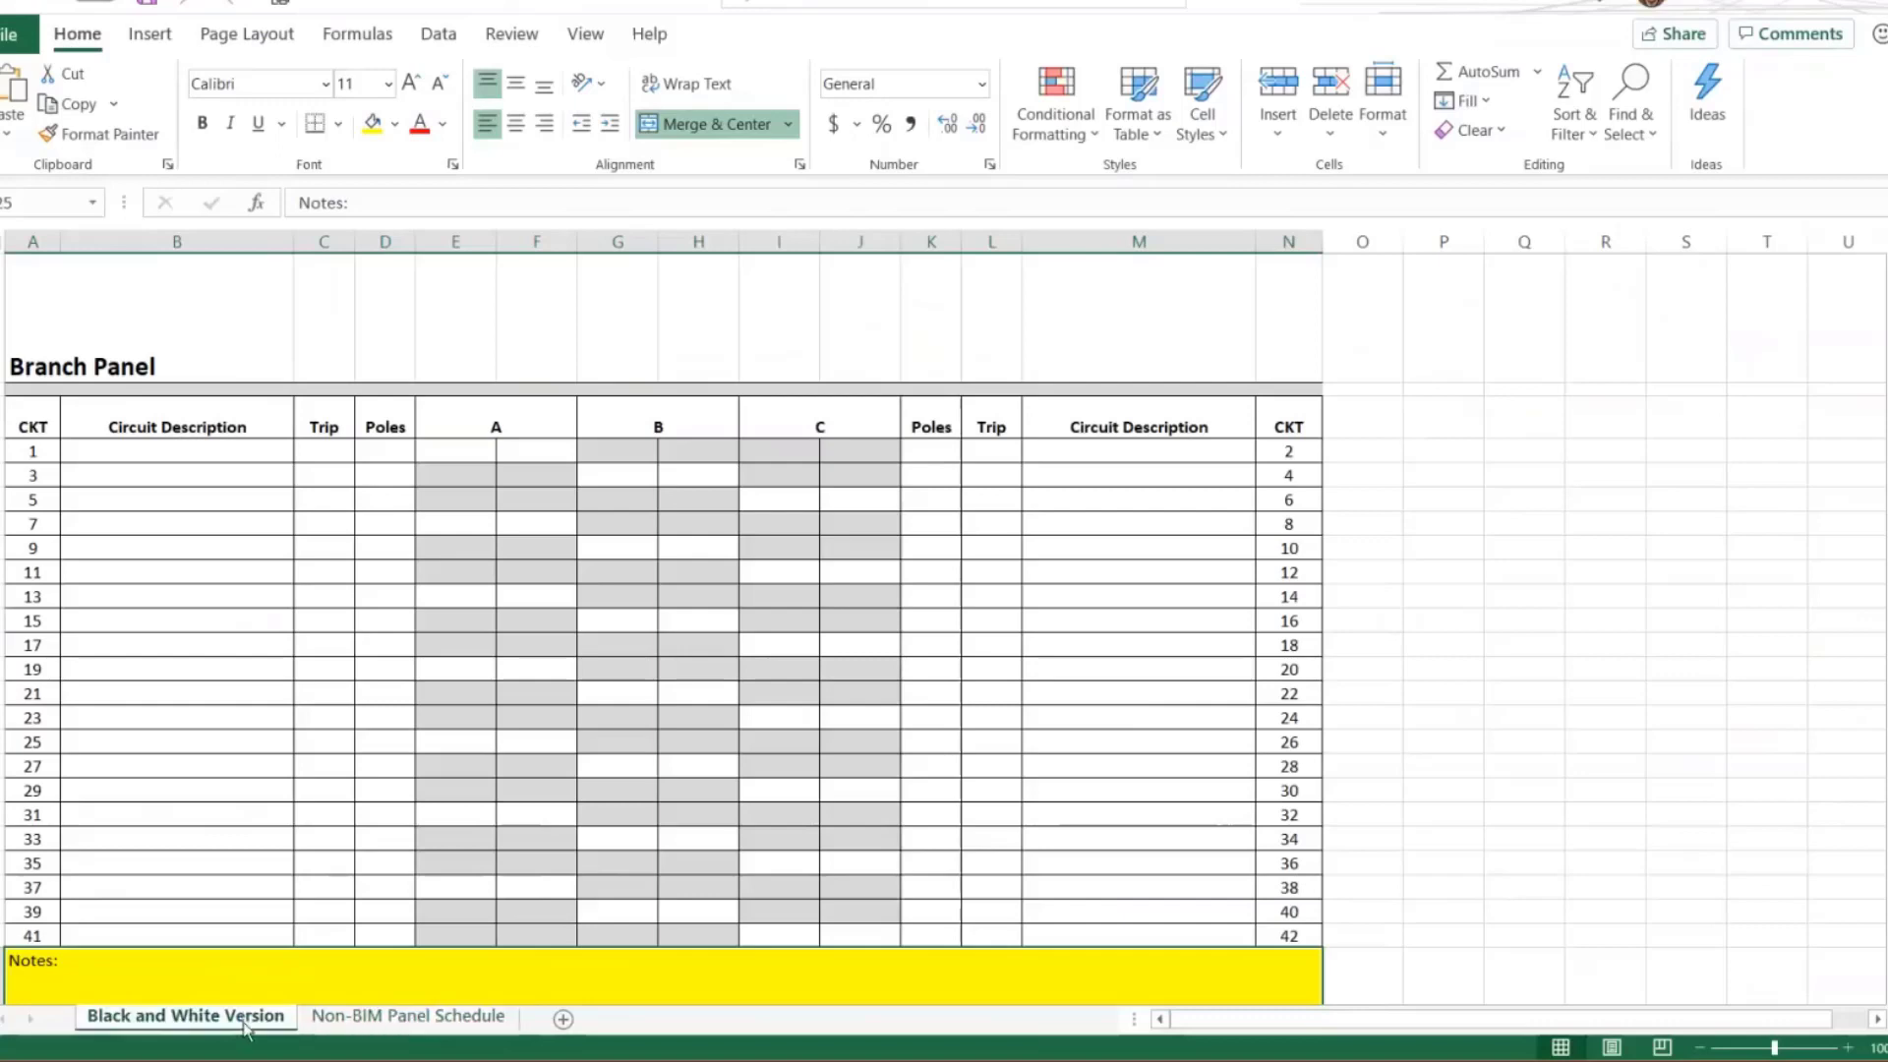
pyautogui.click(342, 1022)
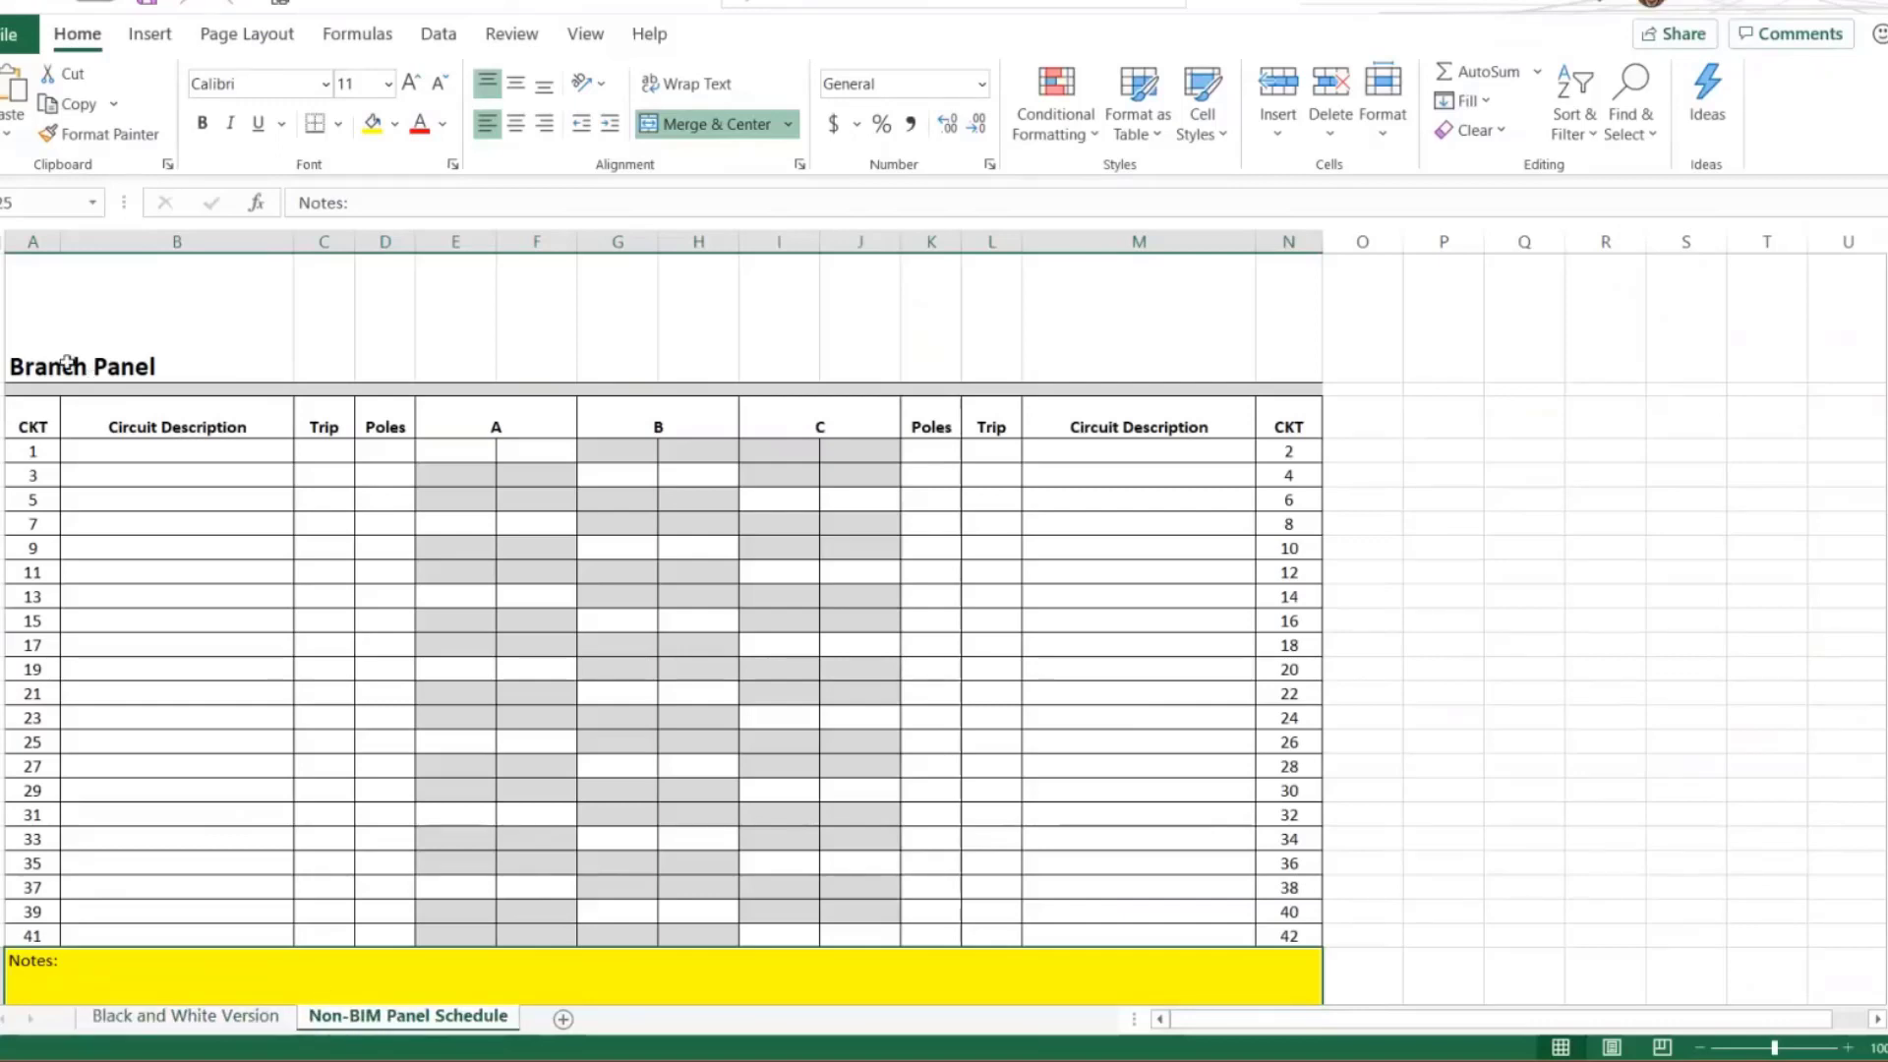
# Rename the panel title cell to UK Project Sample Panel on the Non-BIM Panel Schedule worksheet
pyautogui.click(187, 295)
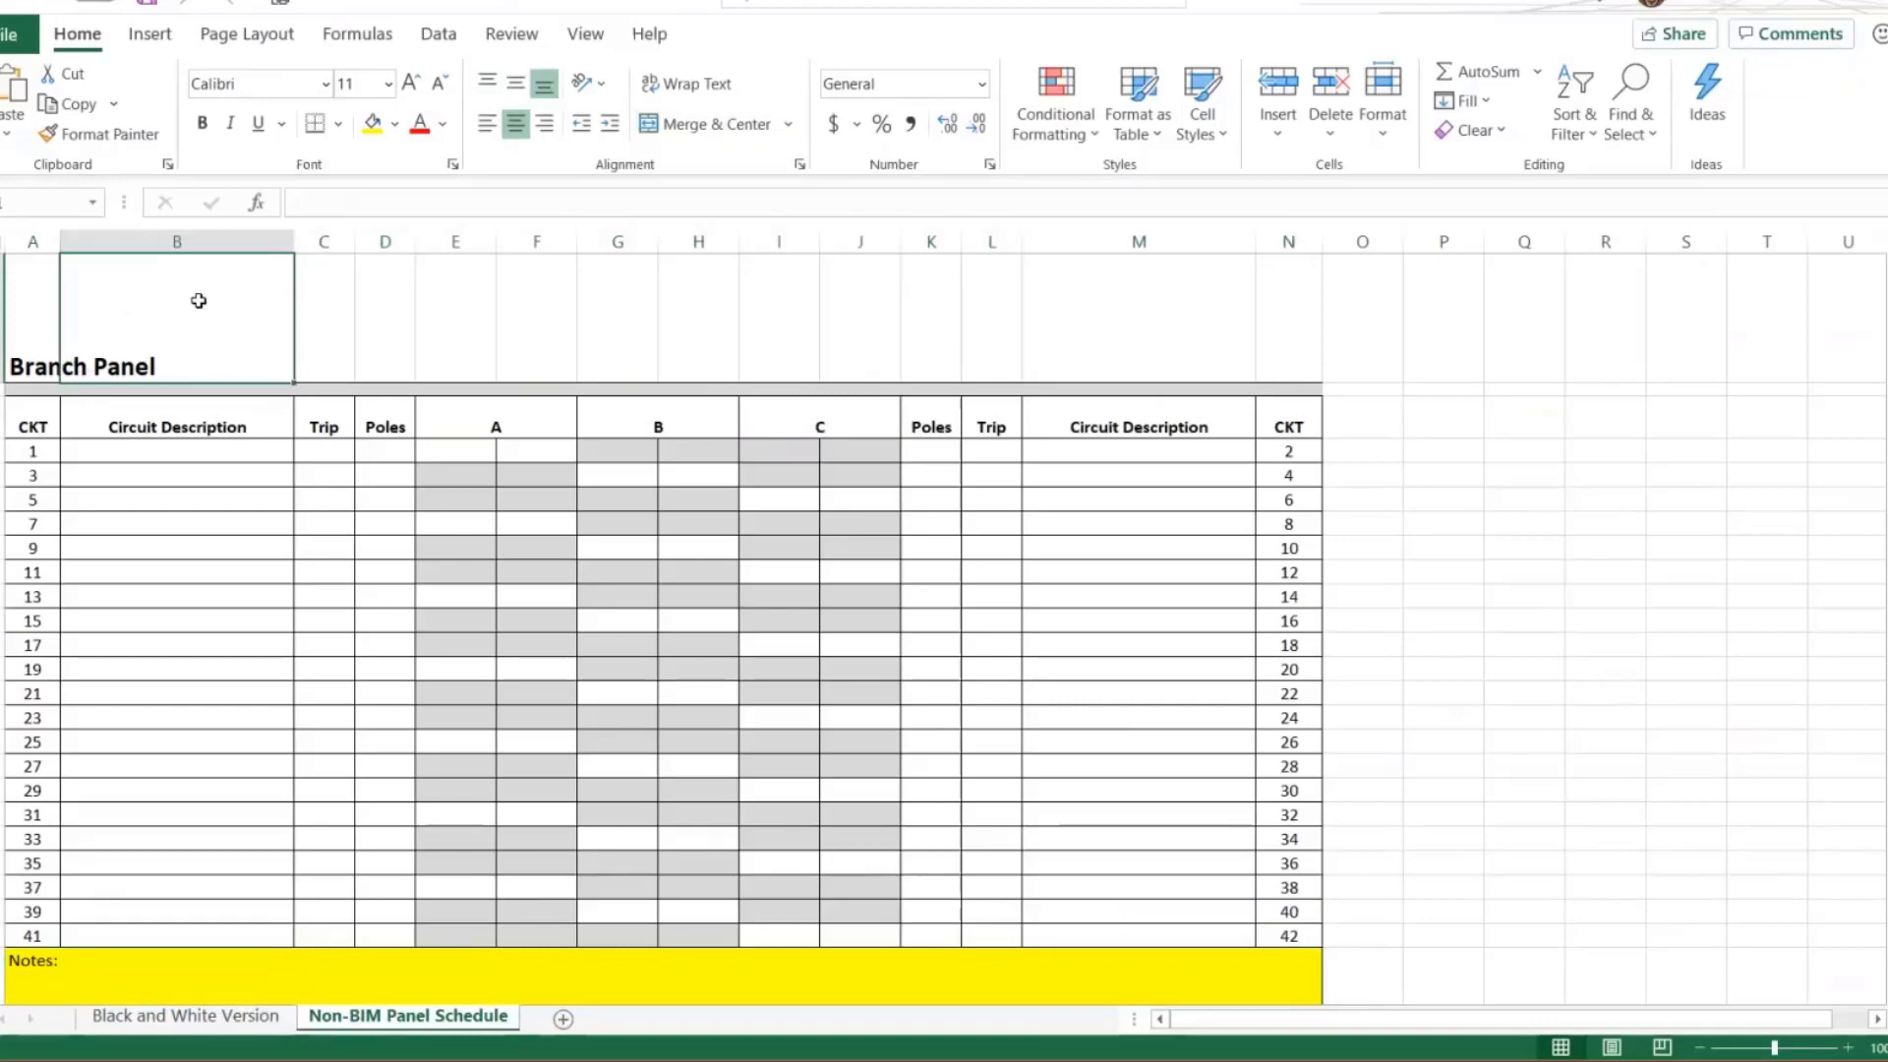
pyautogui.press('Left')
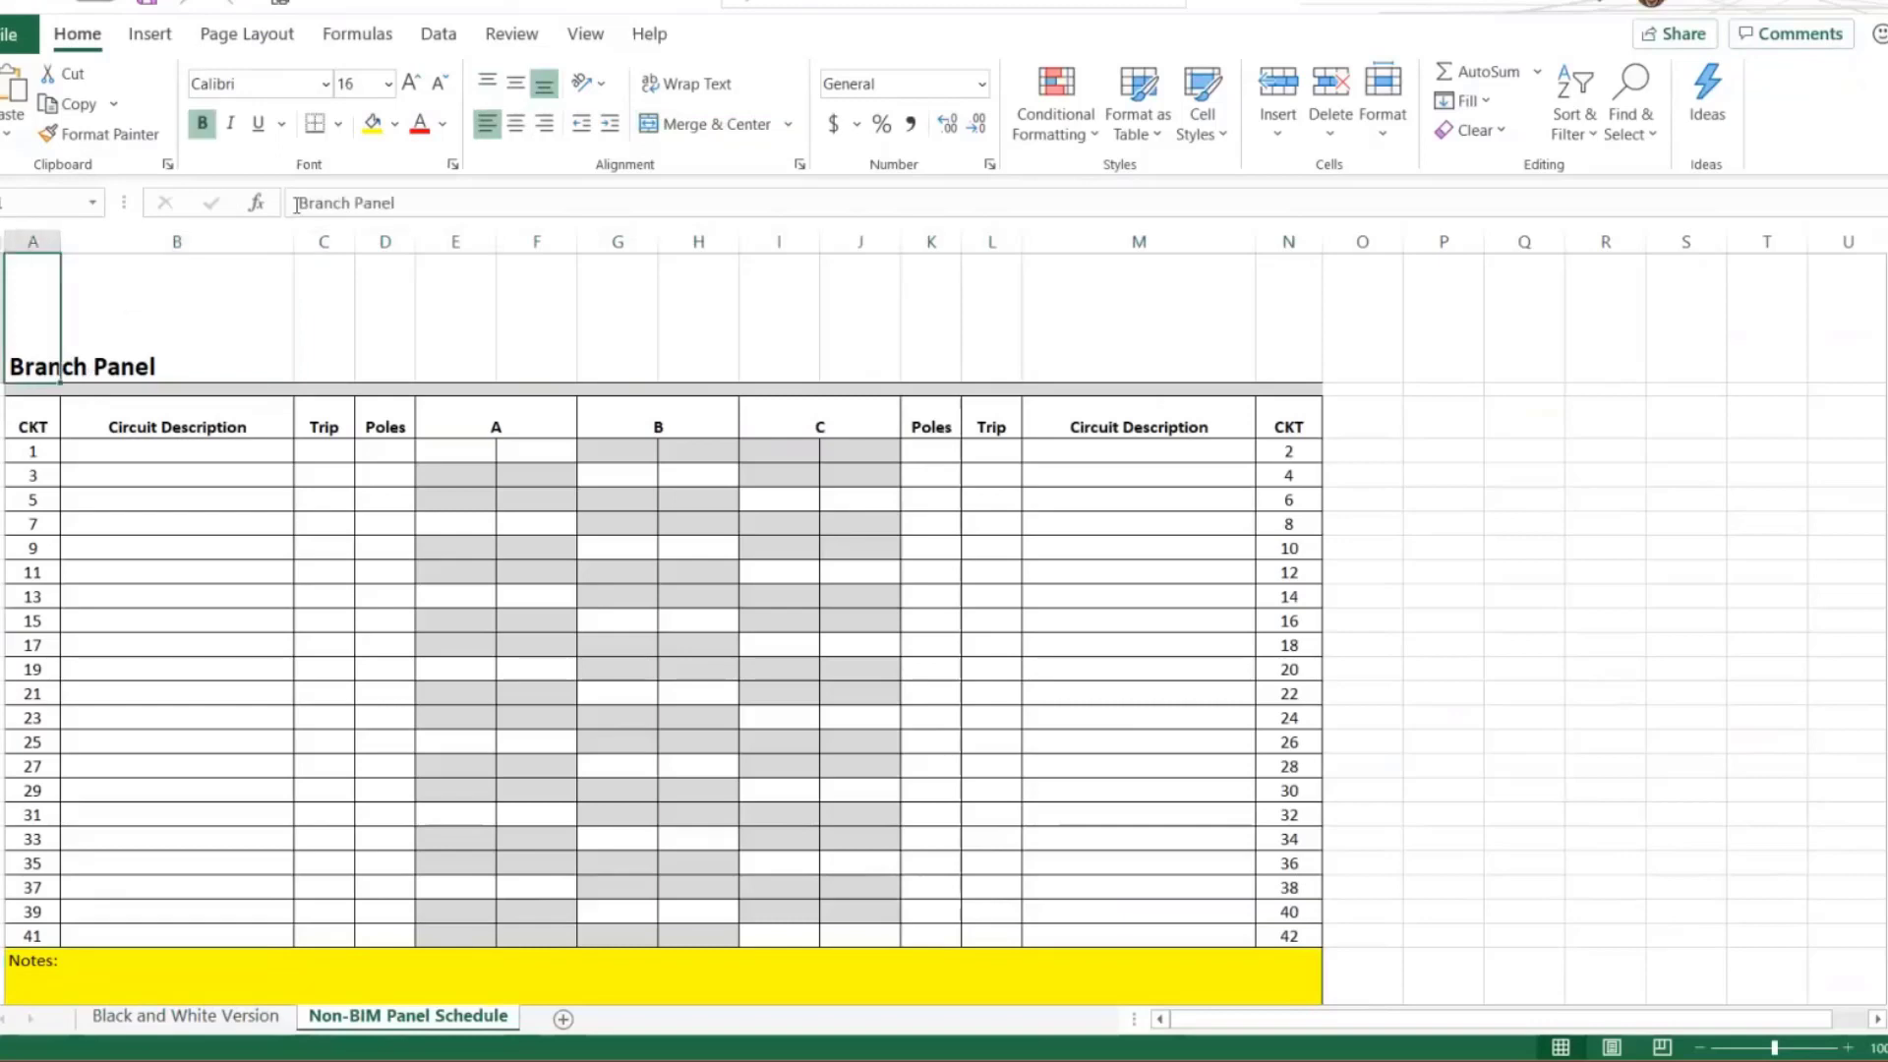
pyautogui.click(296, 203)
pyautogui.write('UK Projec')
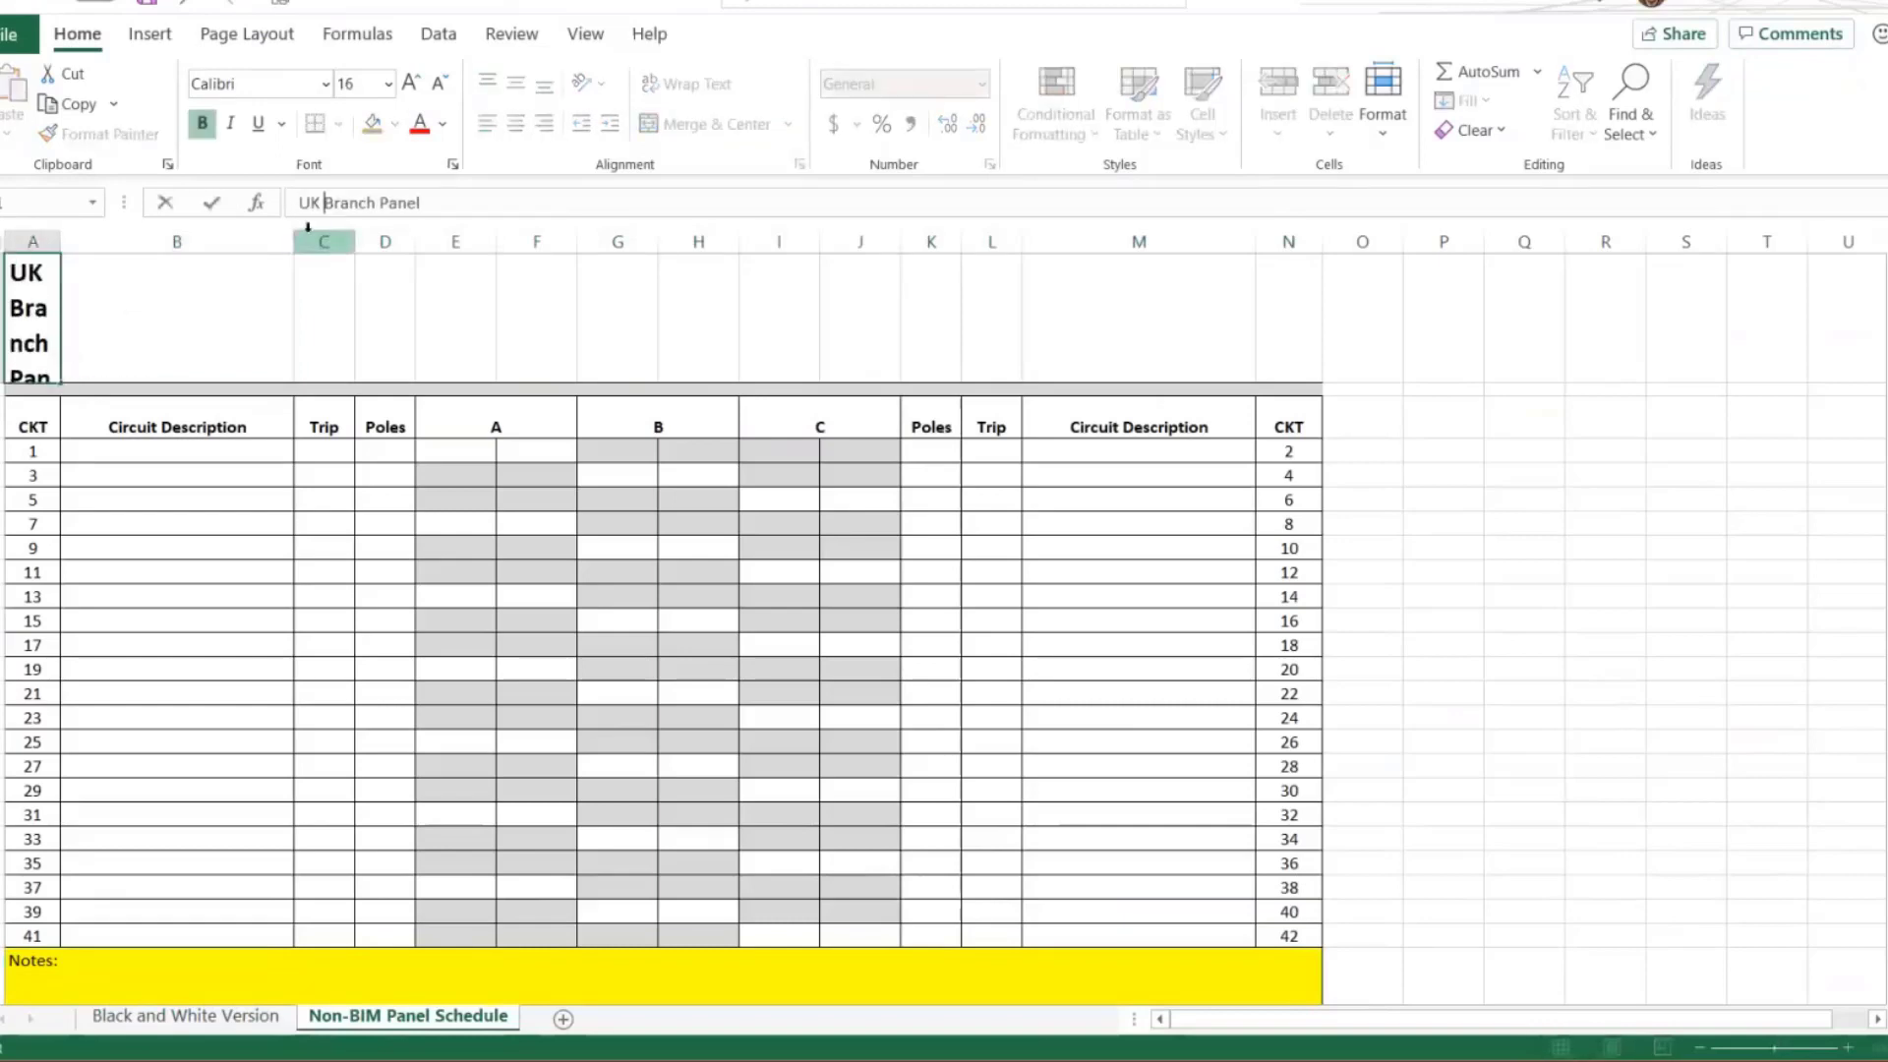
pyautogui.write('t Sample')
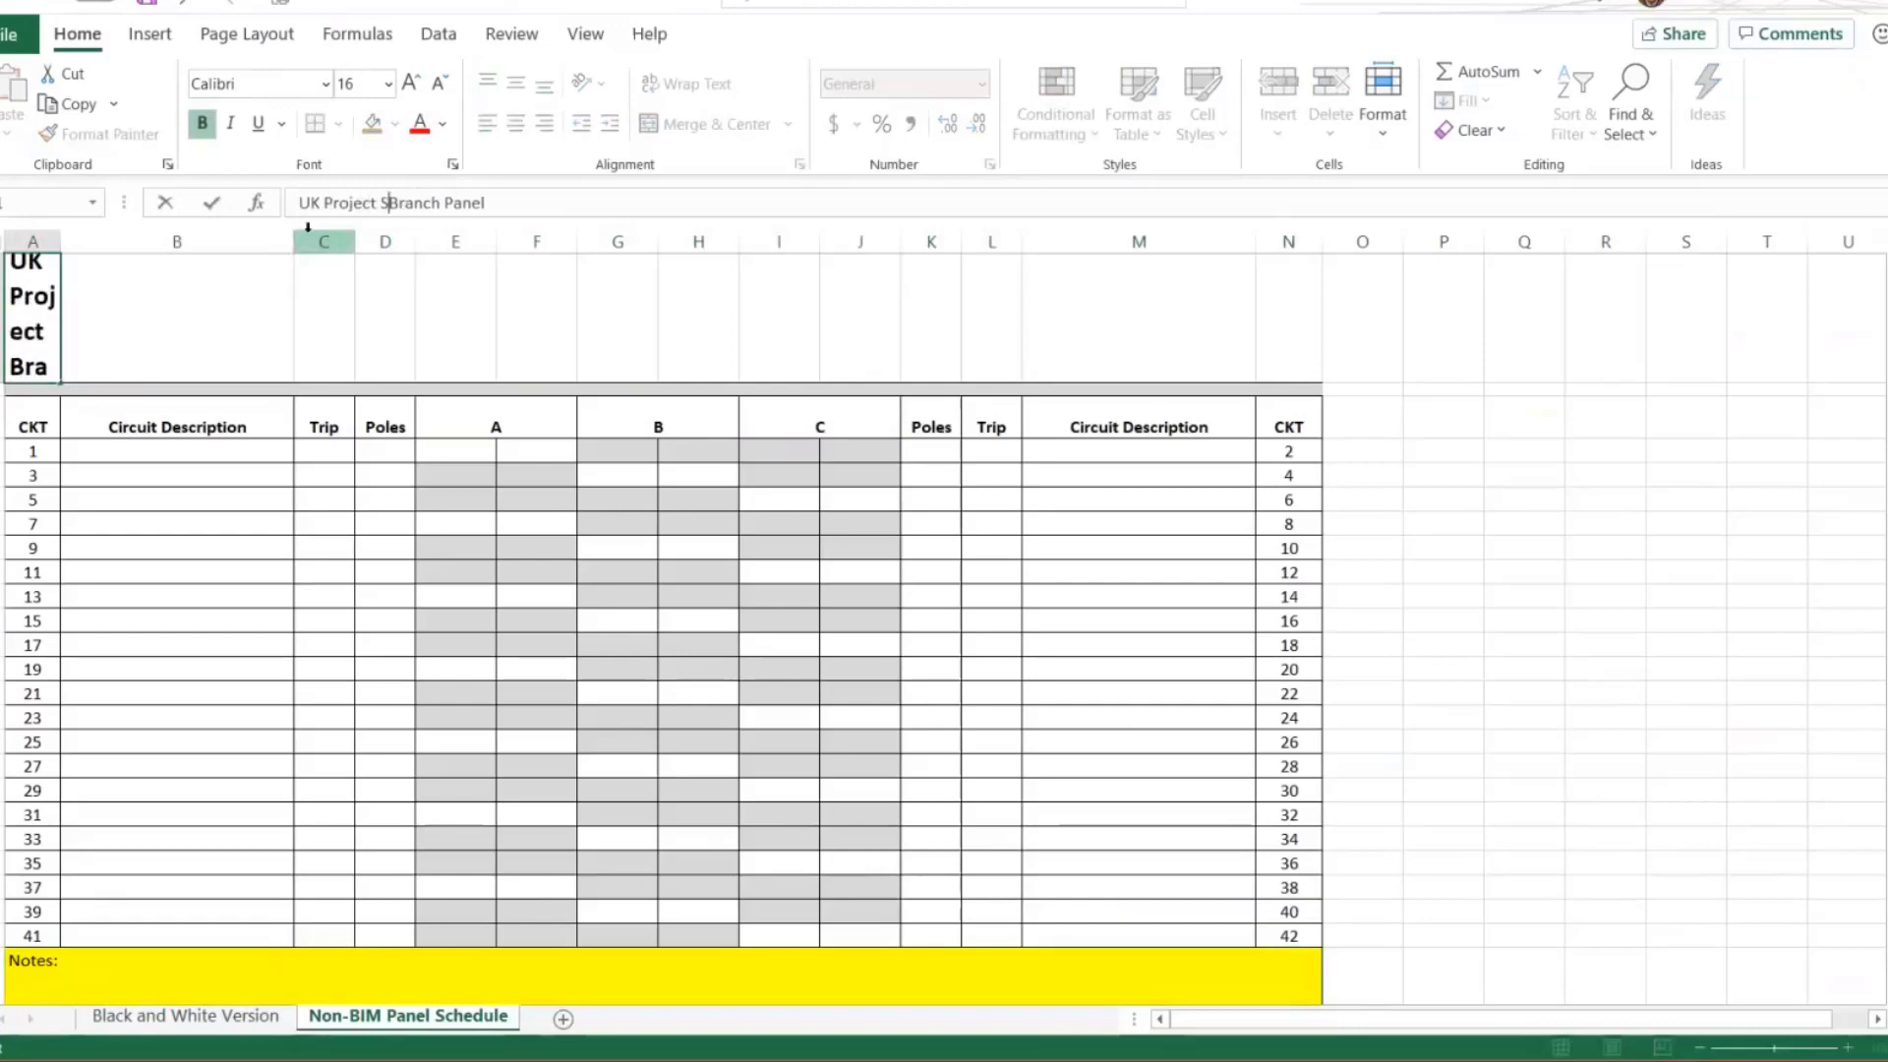
pyautogui.press('Delete')
pyautogui.press('Delete')
pyautogui.press('Delete')
pyautogui.press('Delete')
pyautogui.press('Delete')
pyautogui.press('Delete')
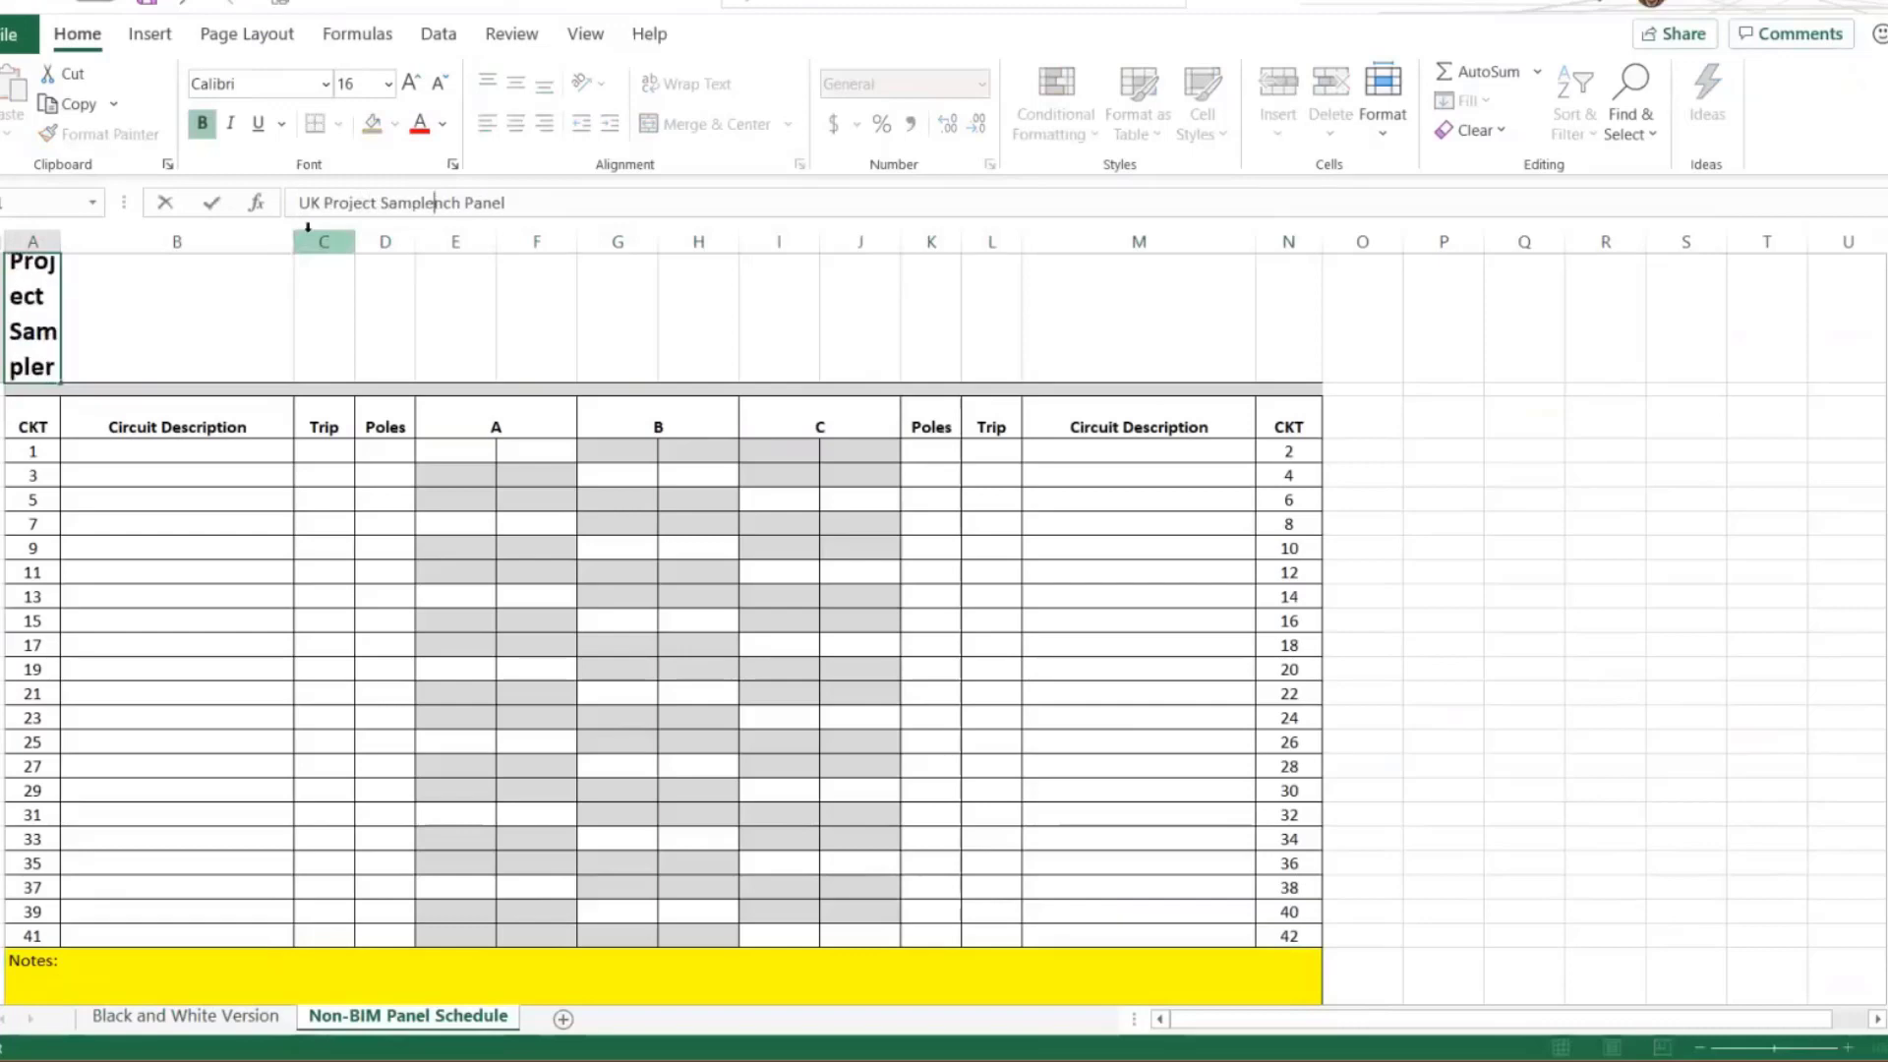
pyautogui.press('Return')
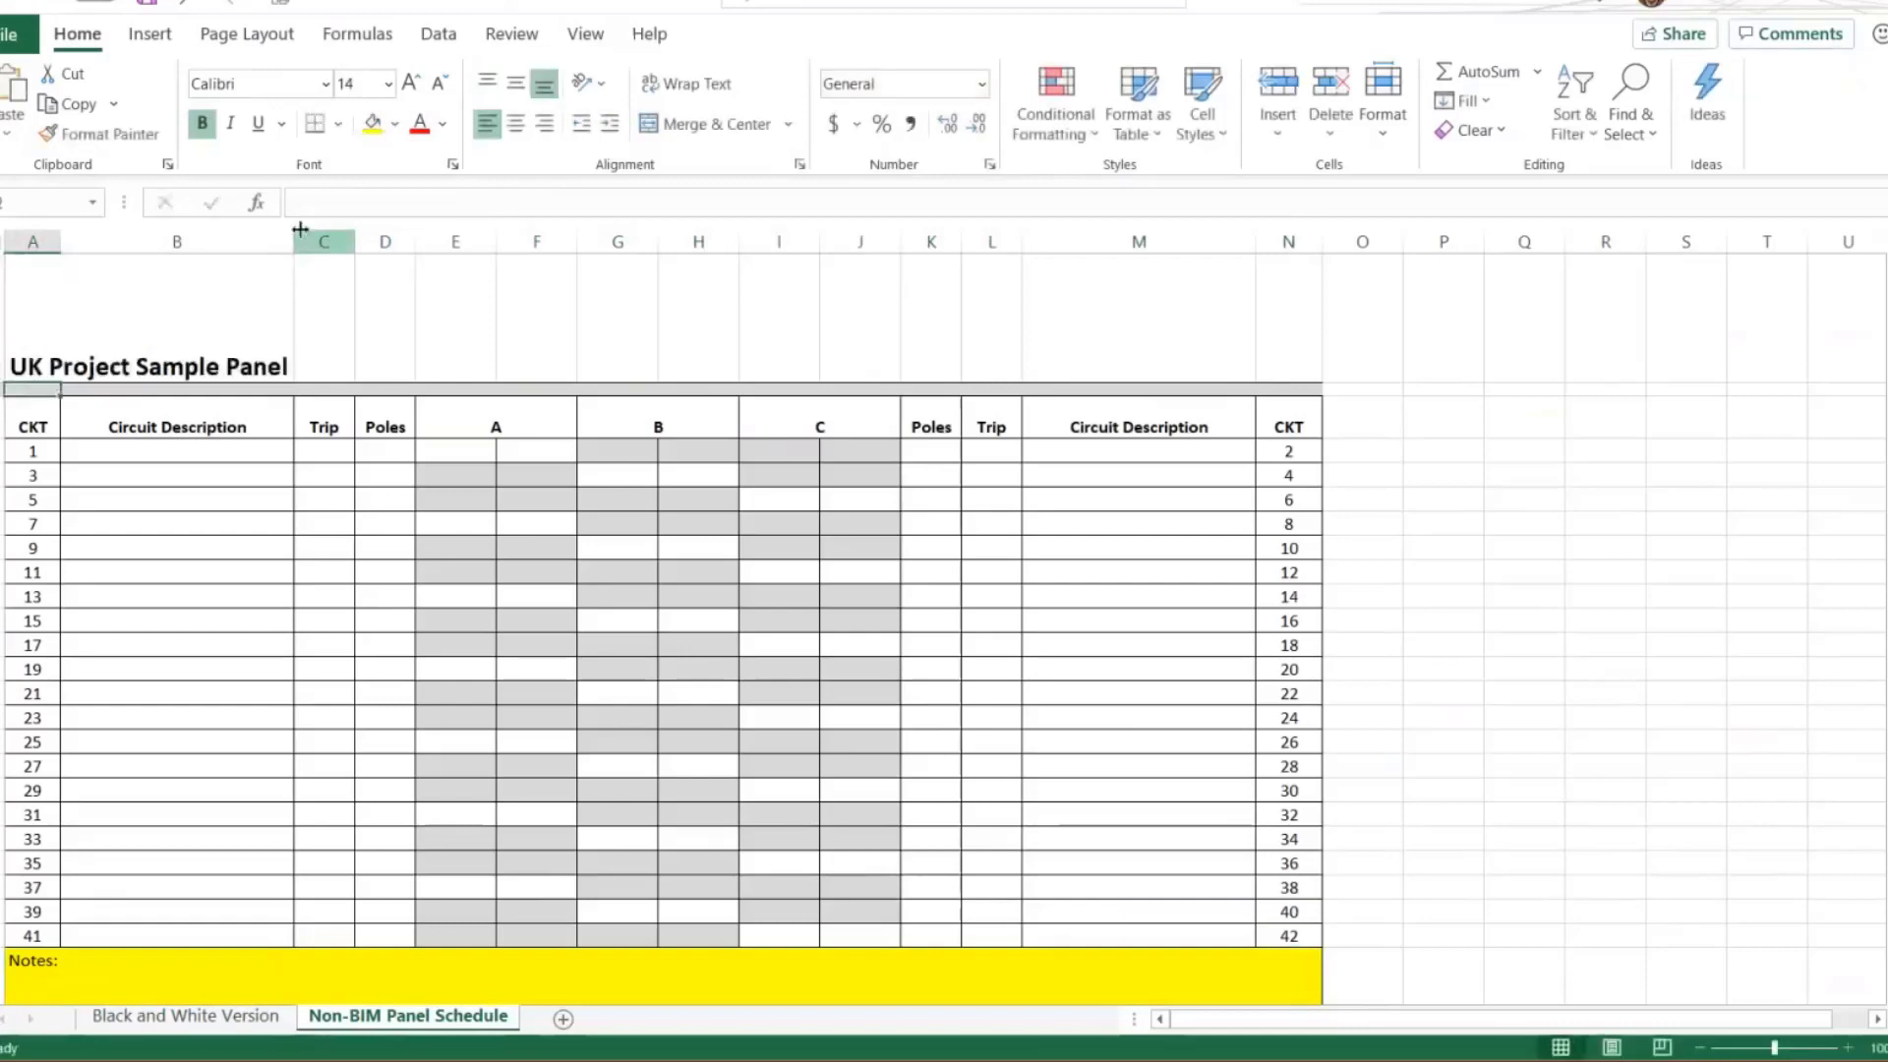
# Fill the Circuit Description cells for circuits 1 to 41 with a light blue theme colour
pyautogui.moveTo(170, 450); pyautogui.dragTo(136, 907)
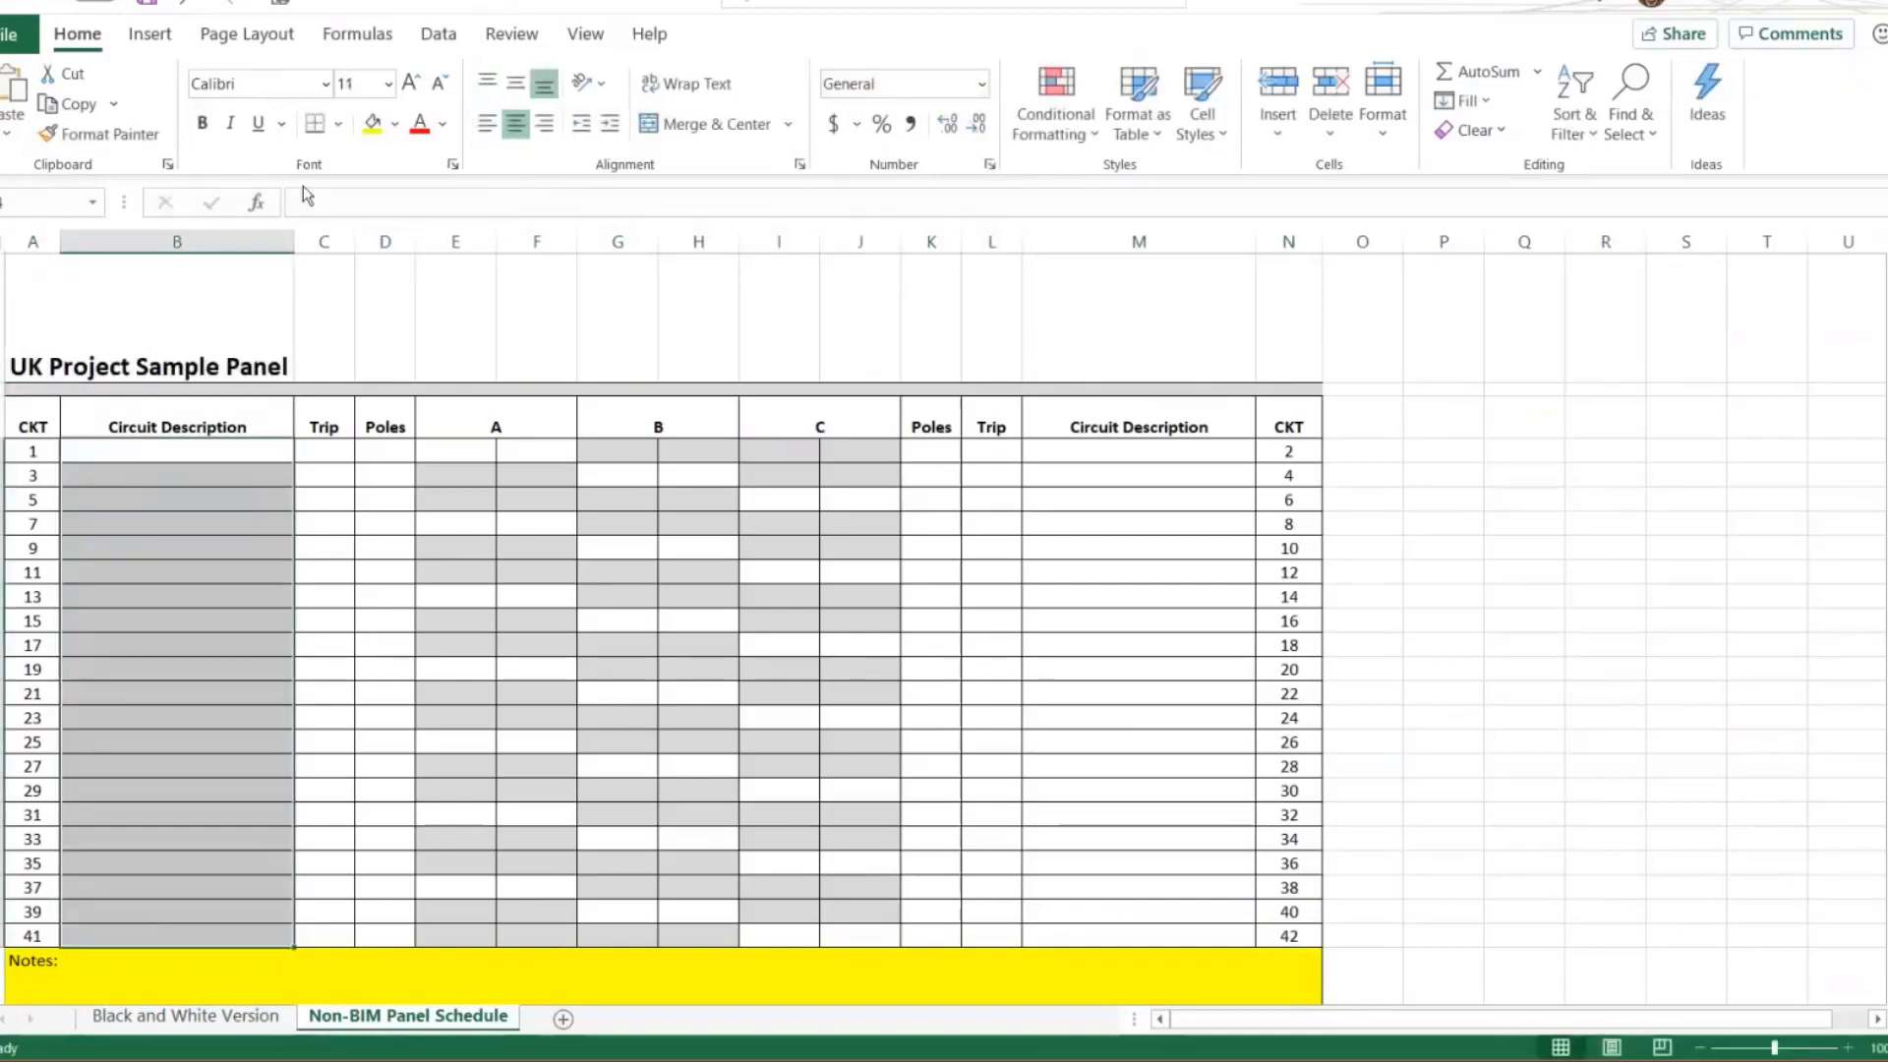
pyautogui.click(395, 127)
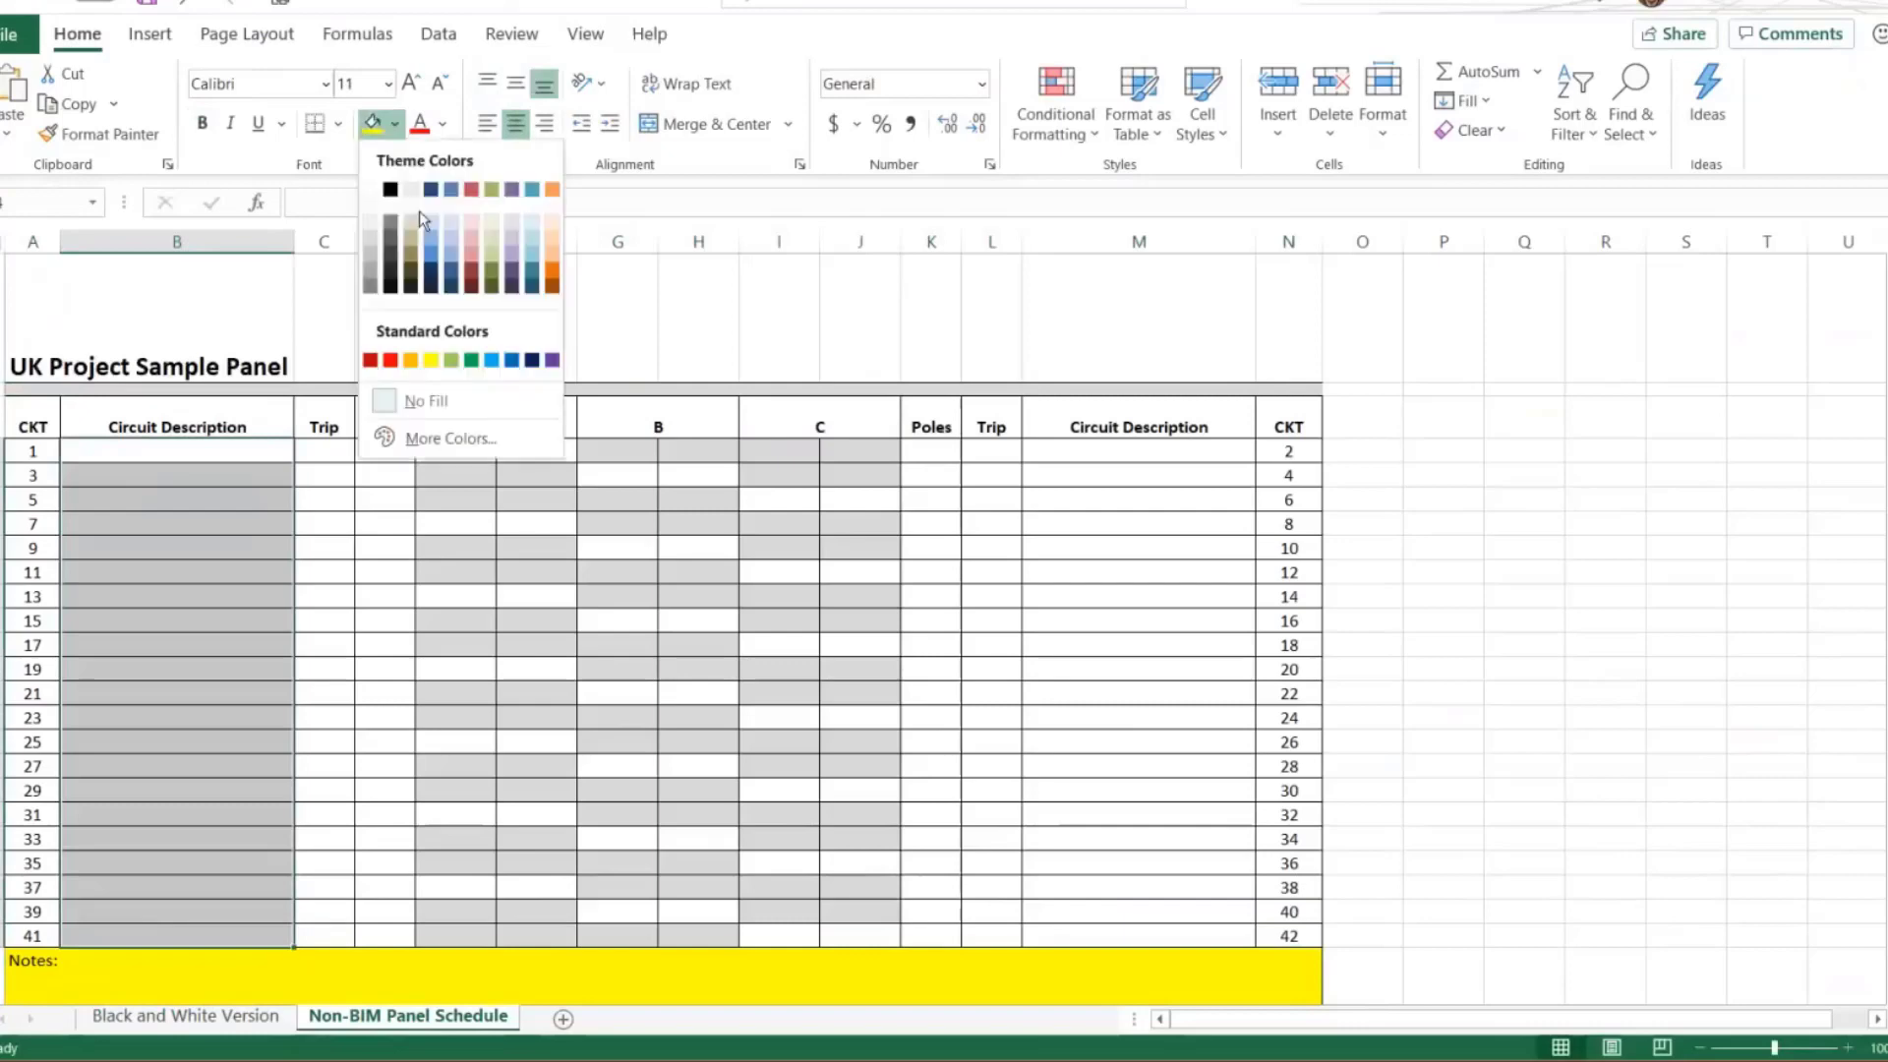
pyautogui.click(450, 250)
pyautogui.click(160, 353)
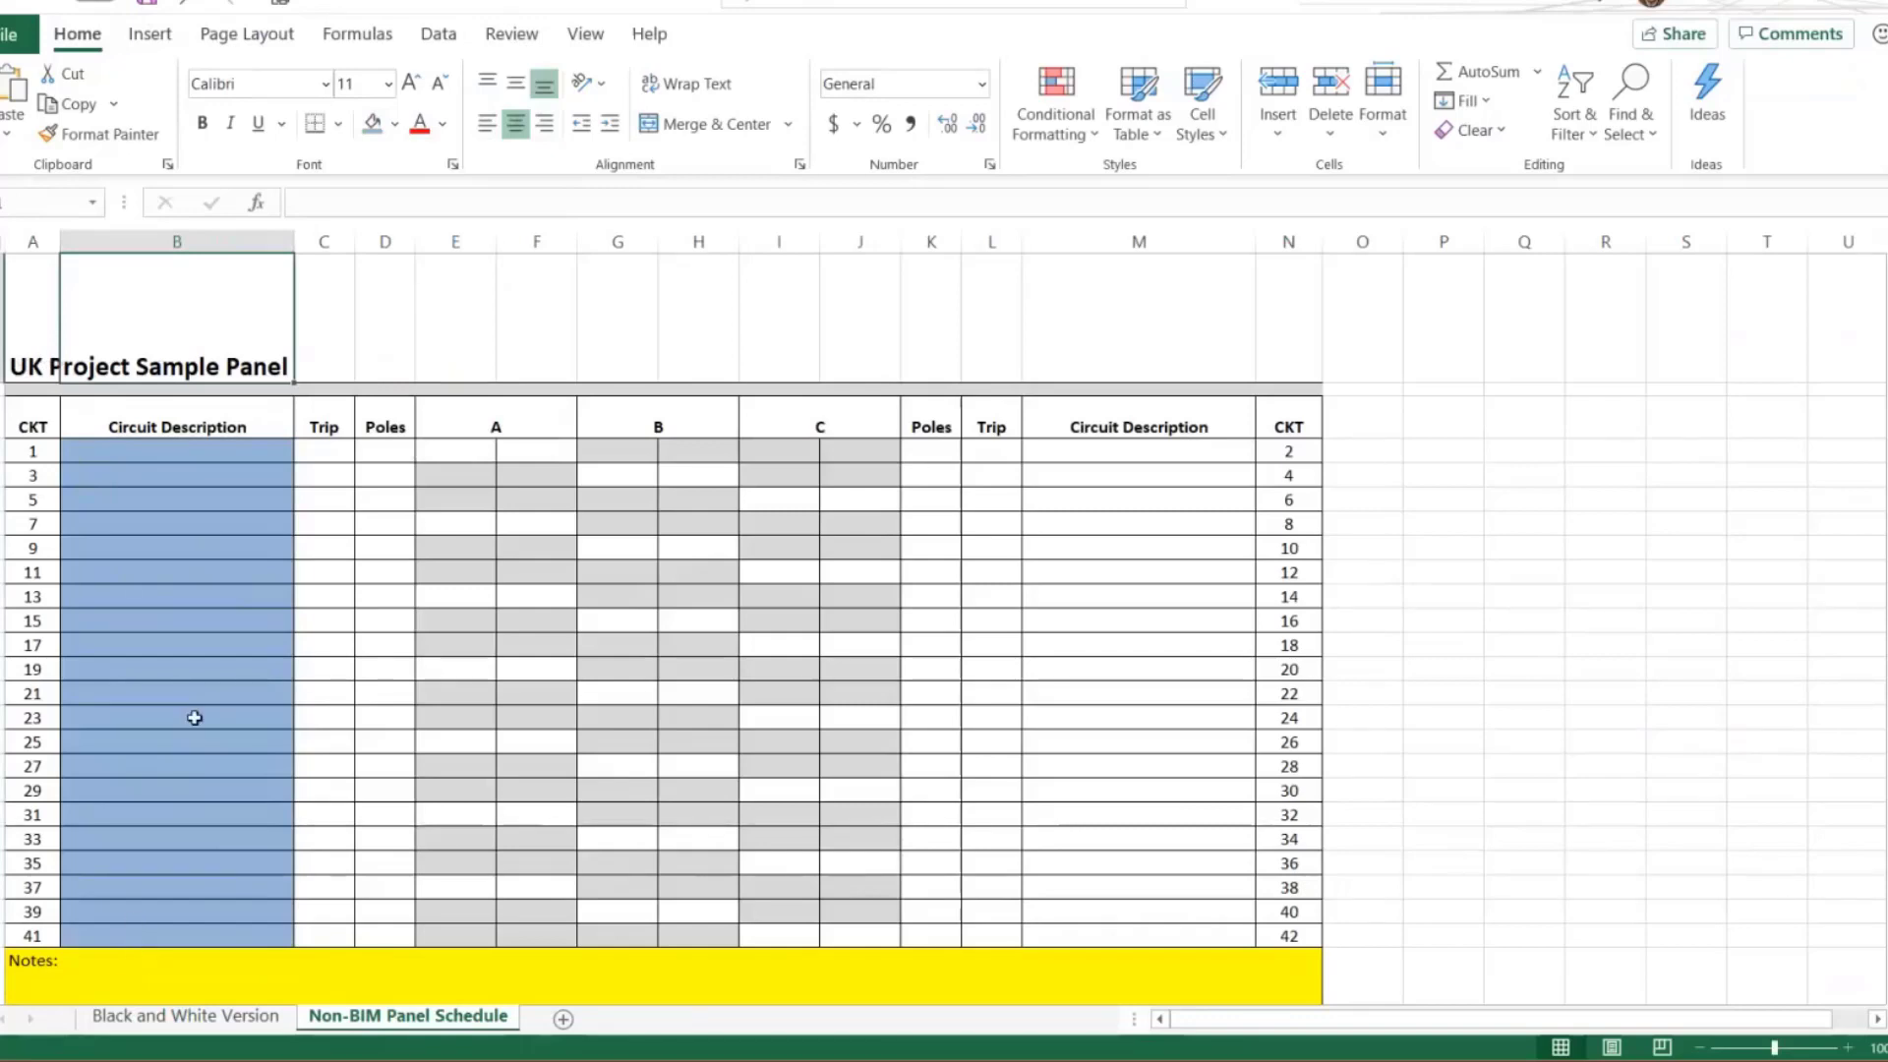
# Return to Revit, open Sticky, and update the UK Consultant-Non-BIM Panel Schedule sticky schedule
pyautogui.hotkey('alt', 'Tab')
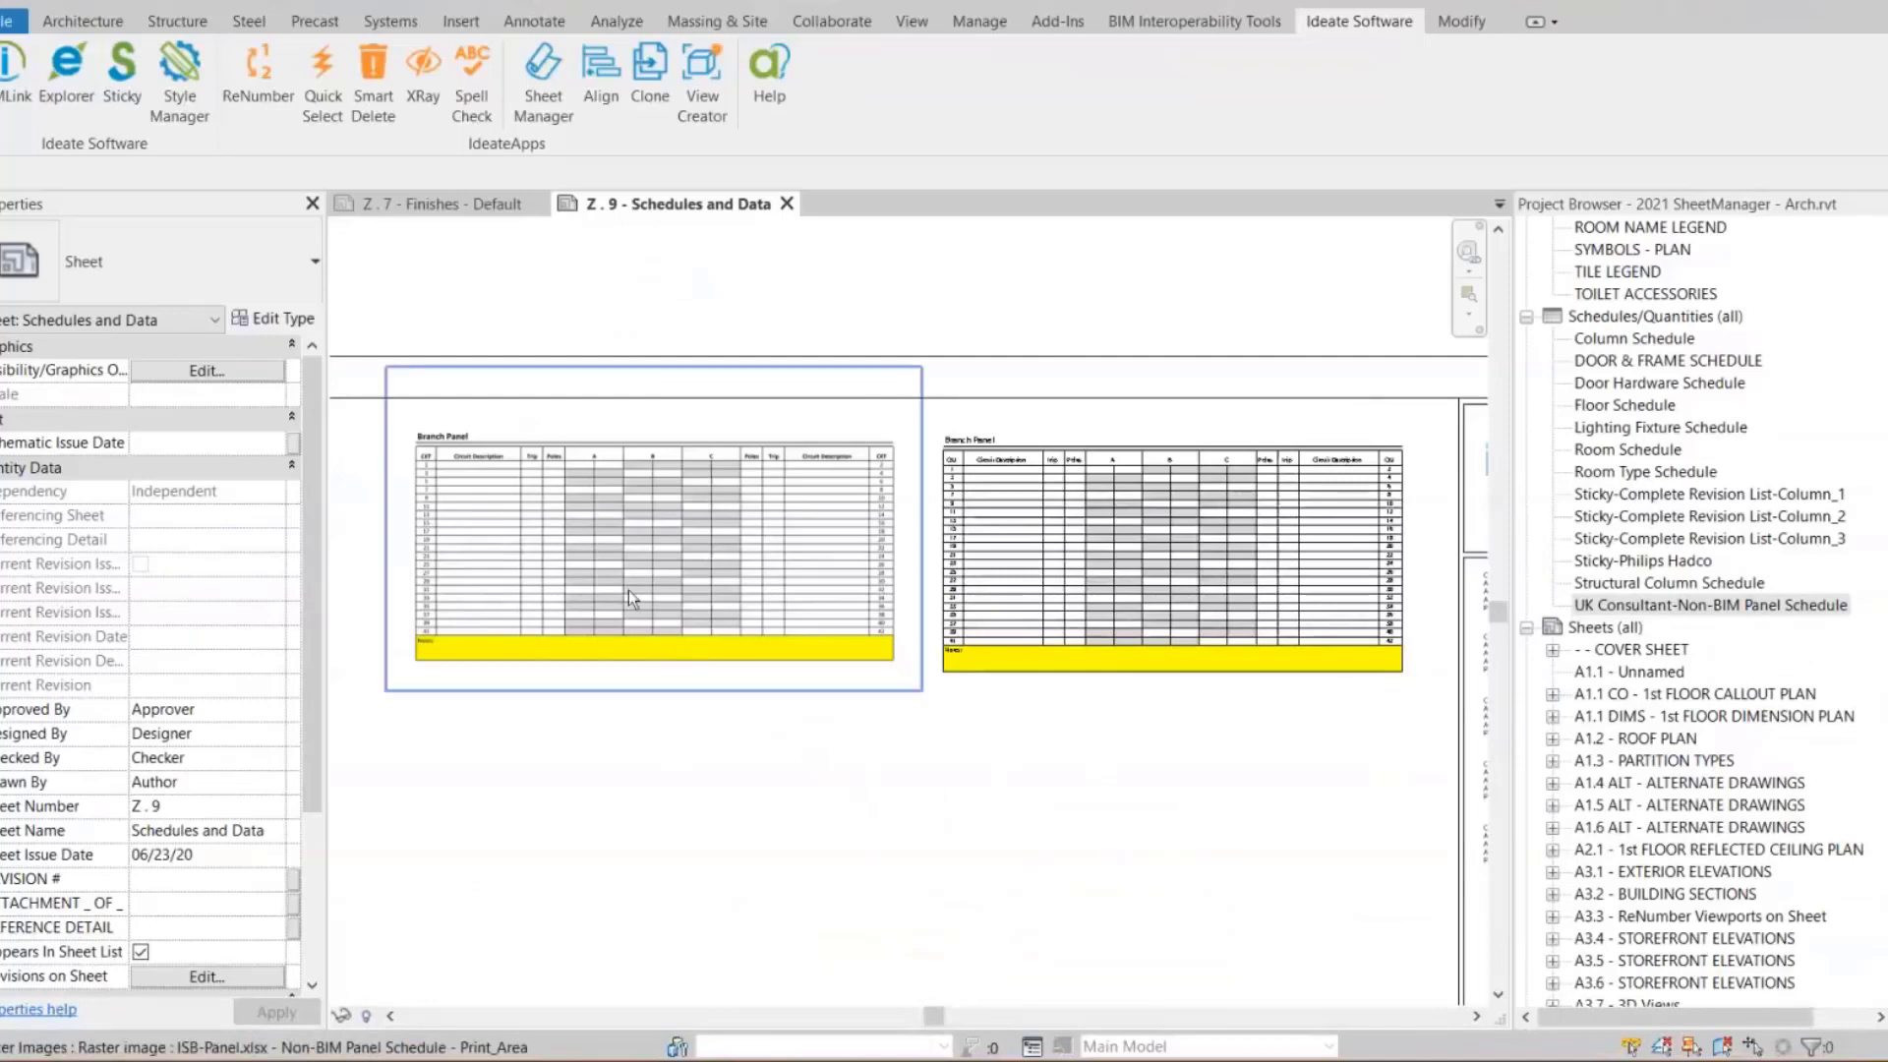
pyautogui.click(122, 79)
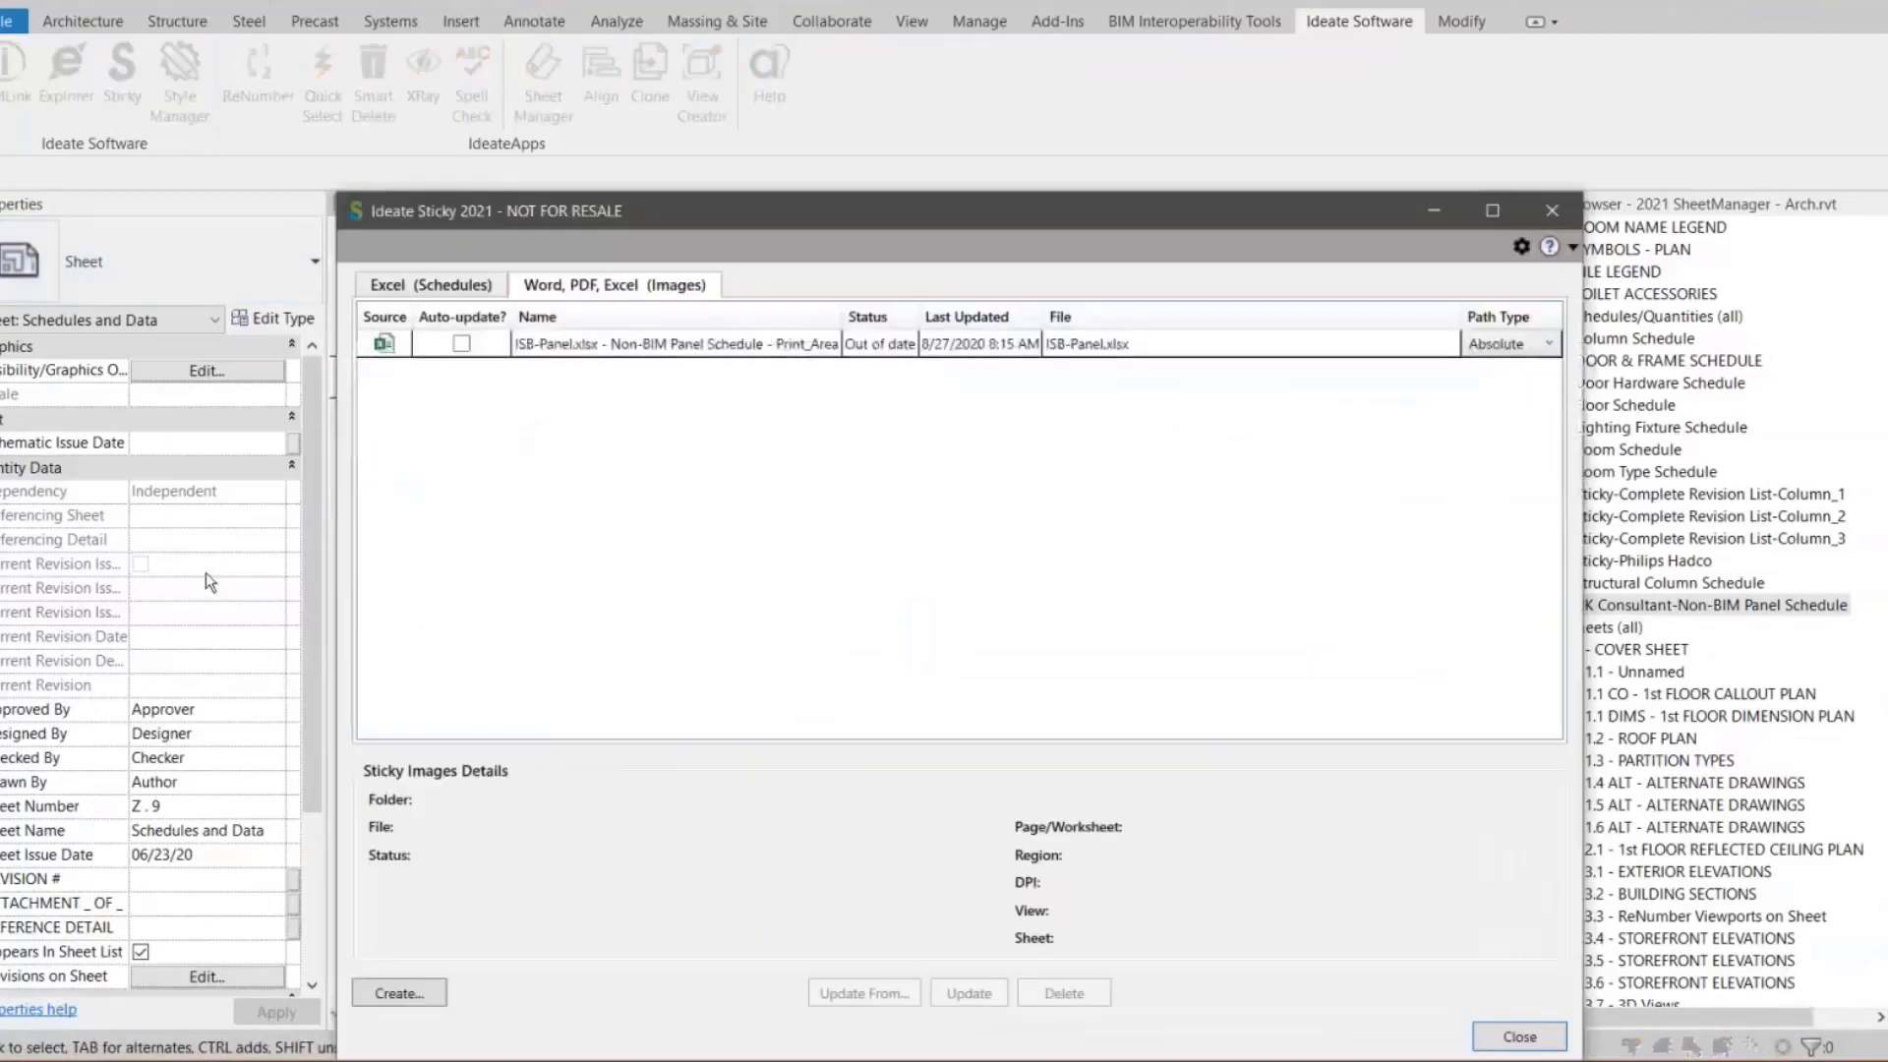
pyautogui.click(436, 287)
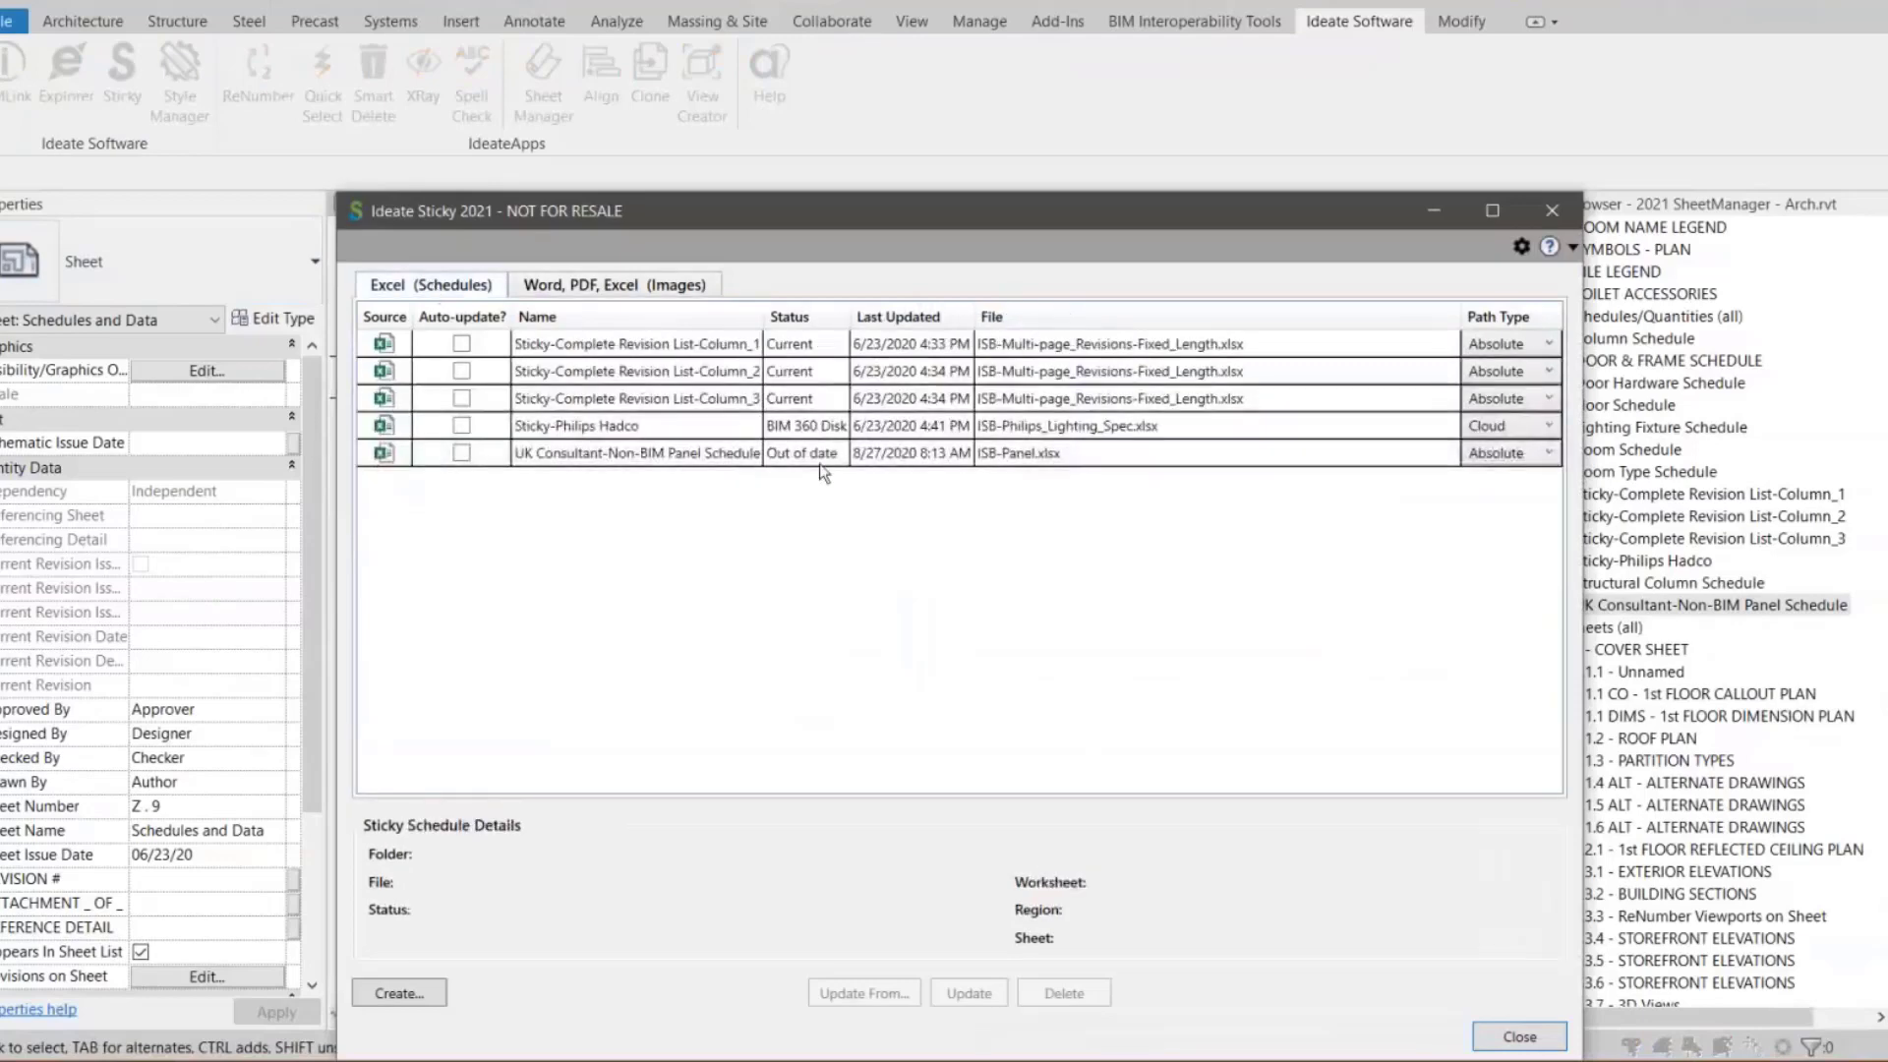
pyautogui.moveTo(842, 315); pyautogui.dragTo(885, 315)
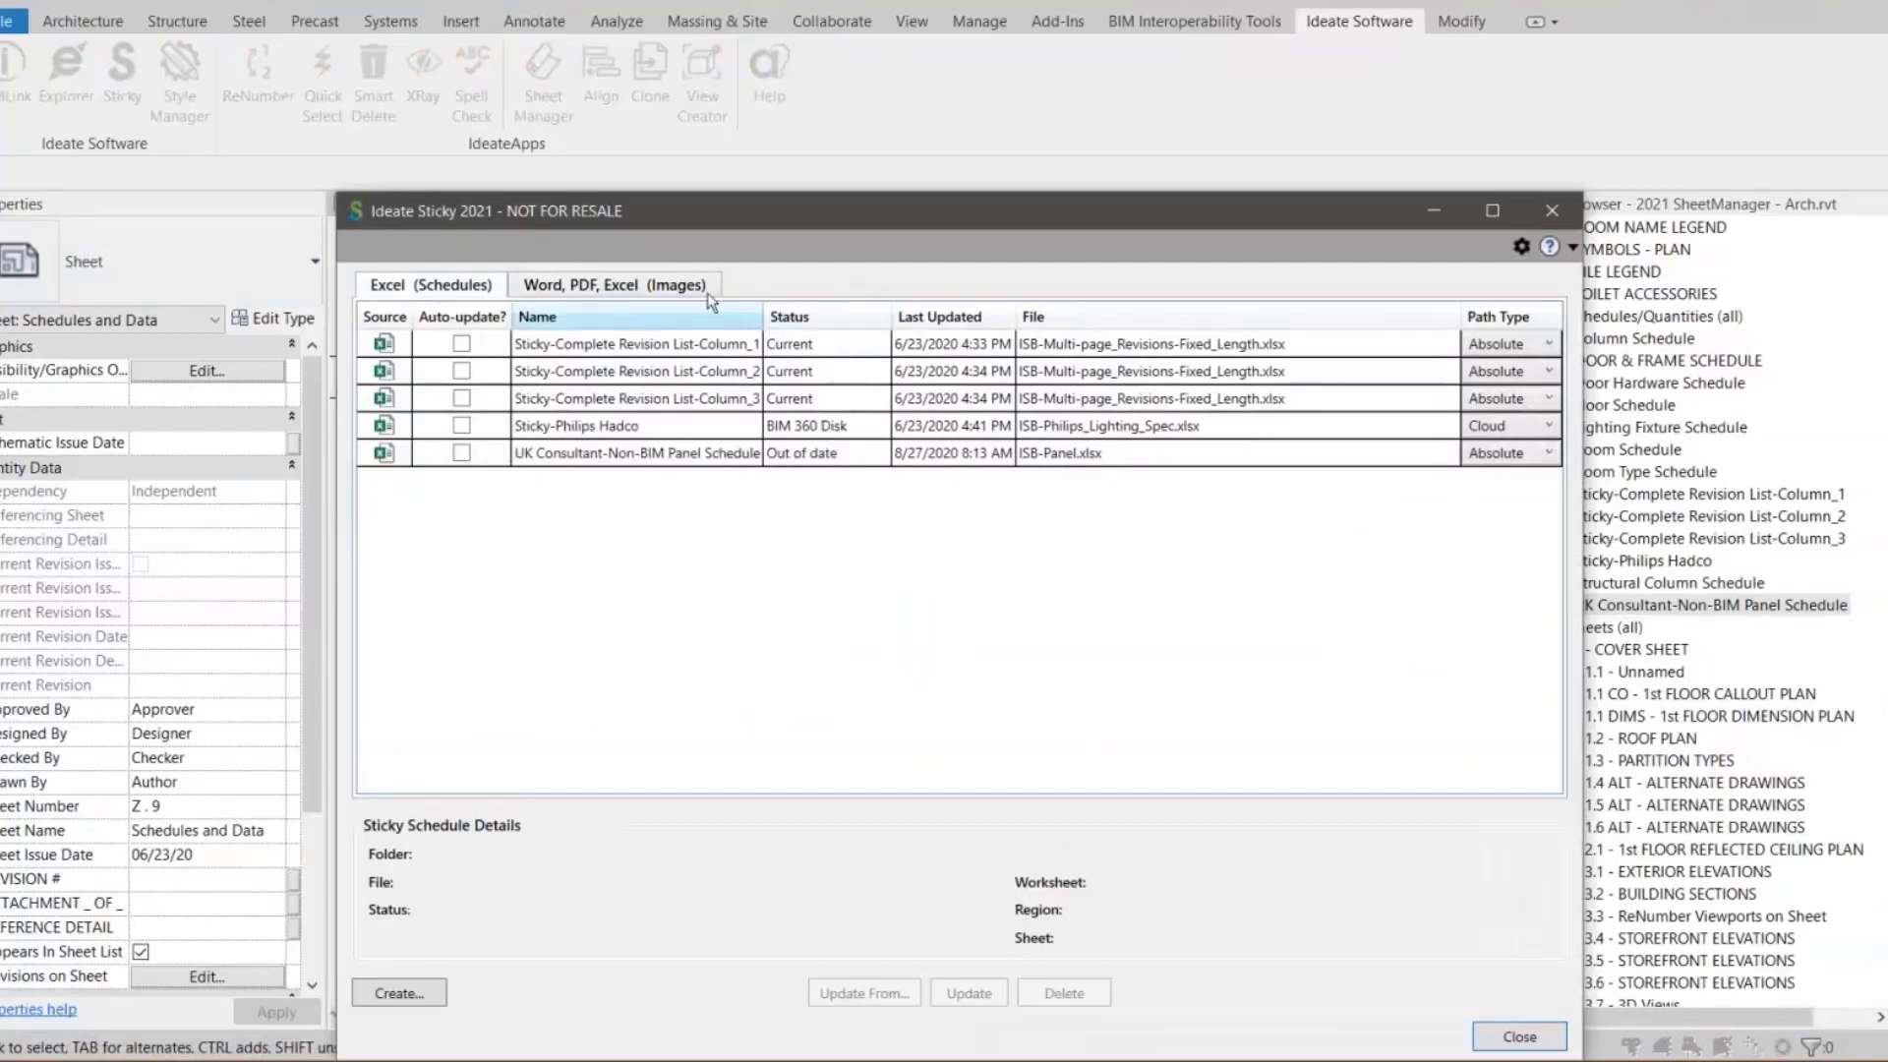
pyautogui.moveTo(722, 229); pyautogui.dragTo(864, 130)
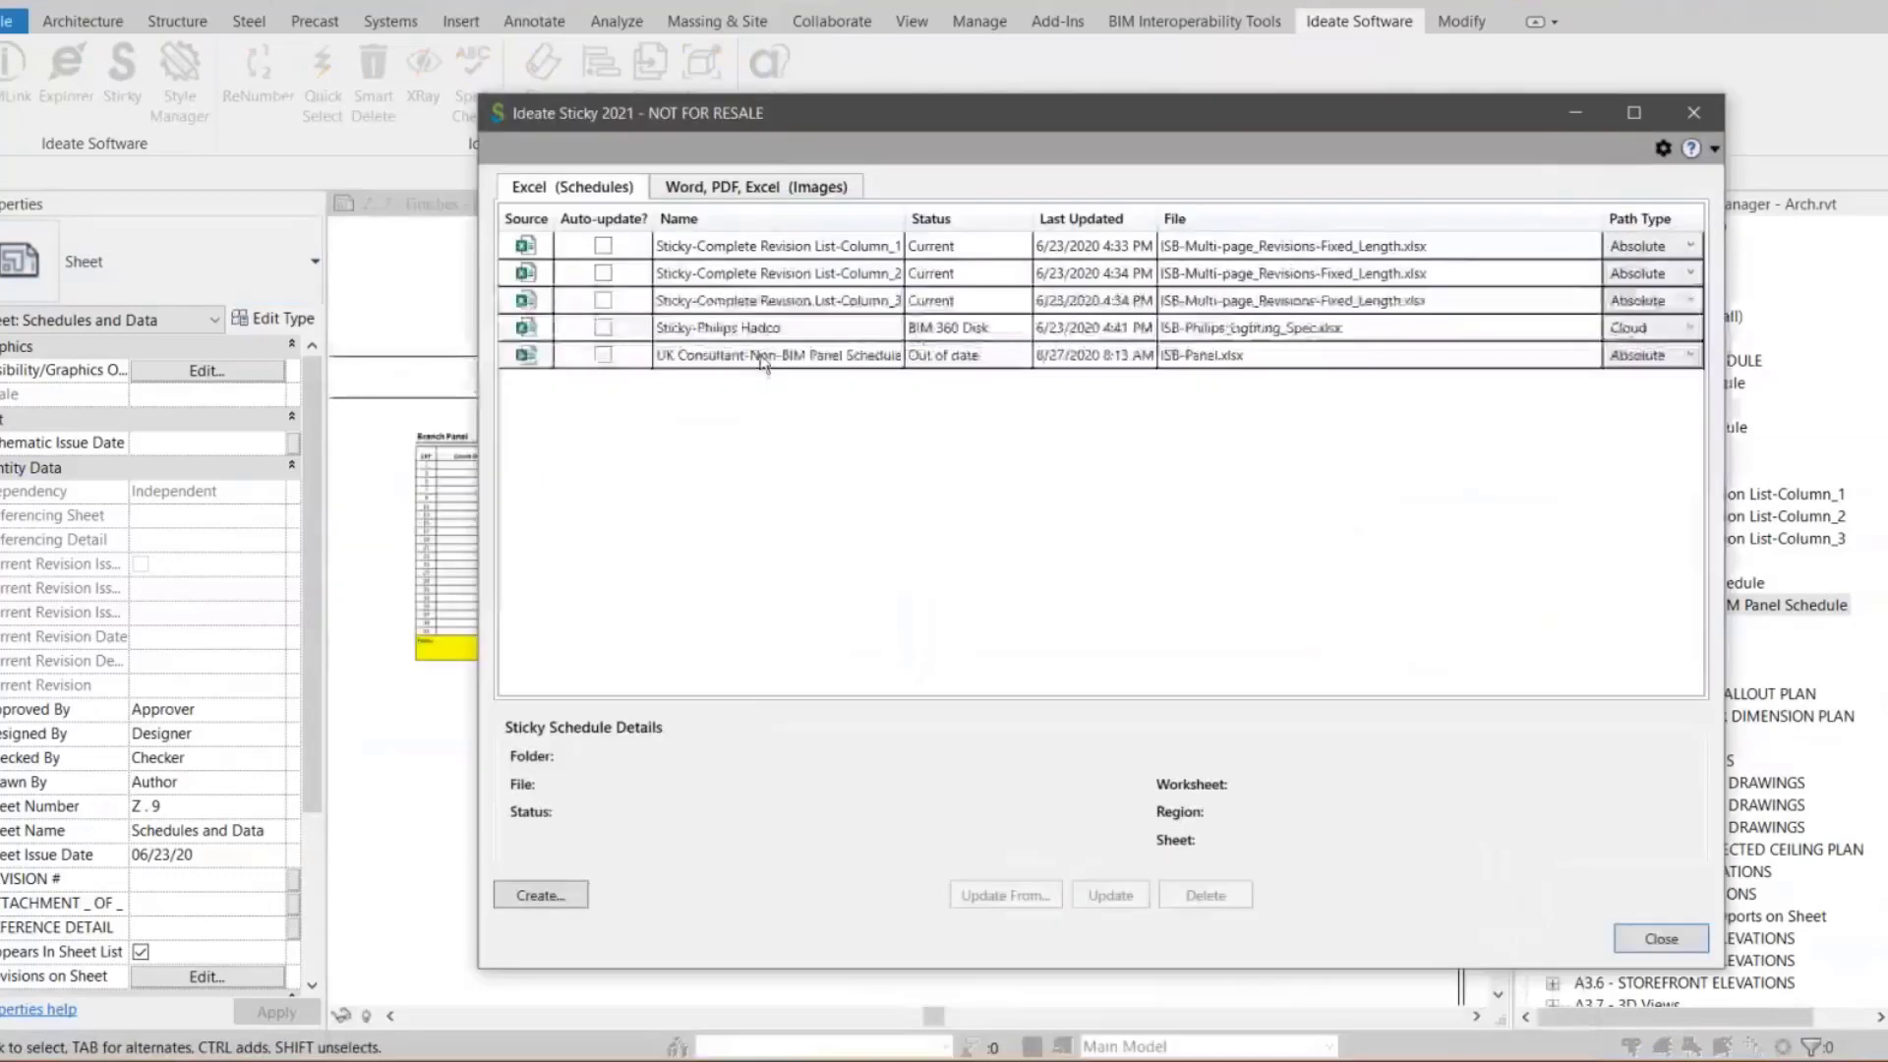
pyautogui.click(765, 362)
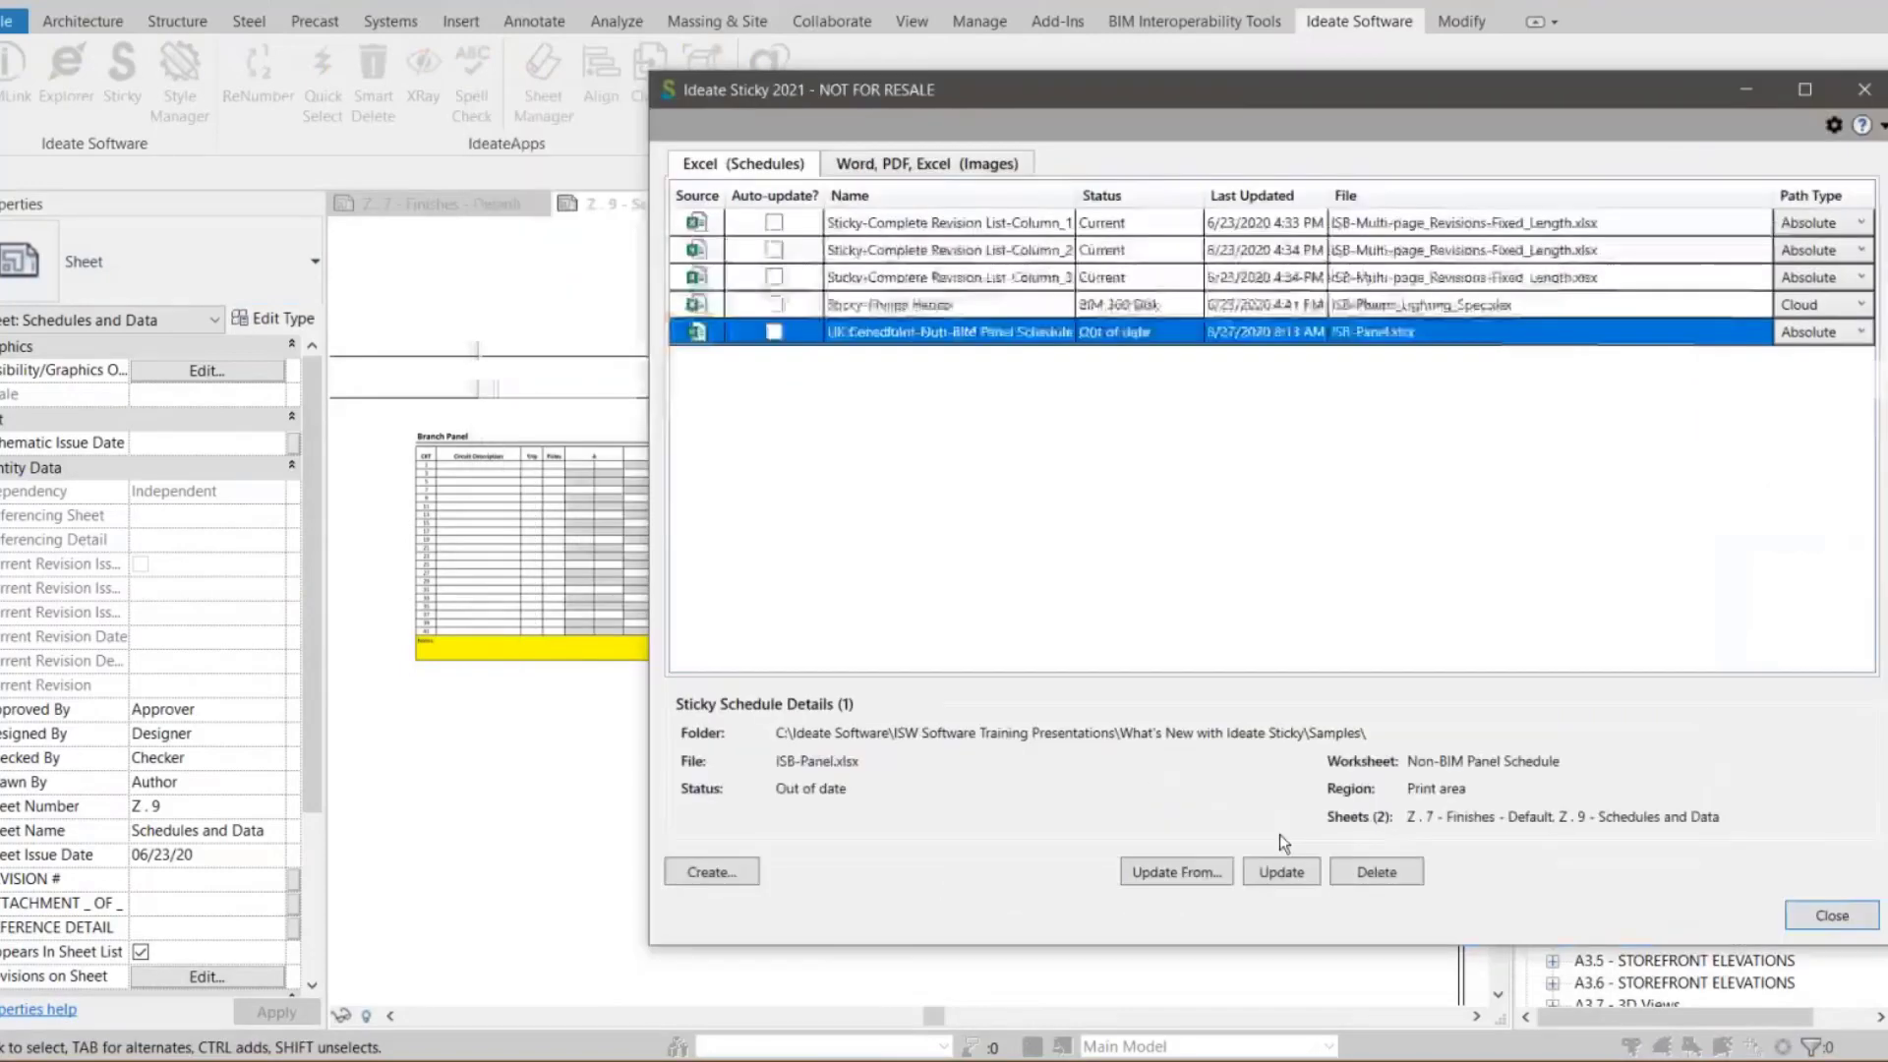
pyautogui.click(1281, 872)
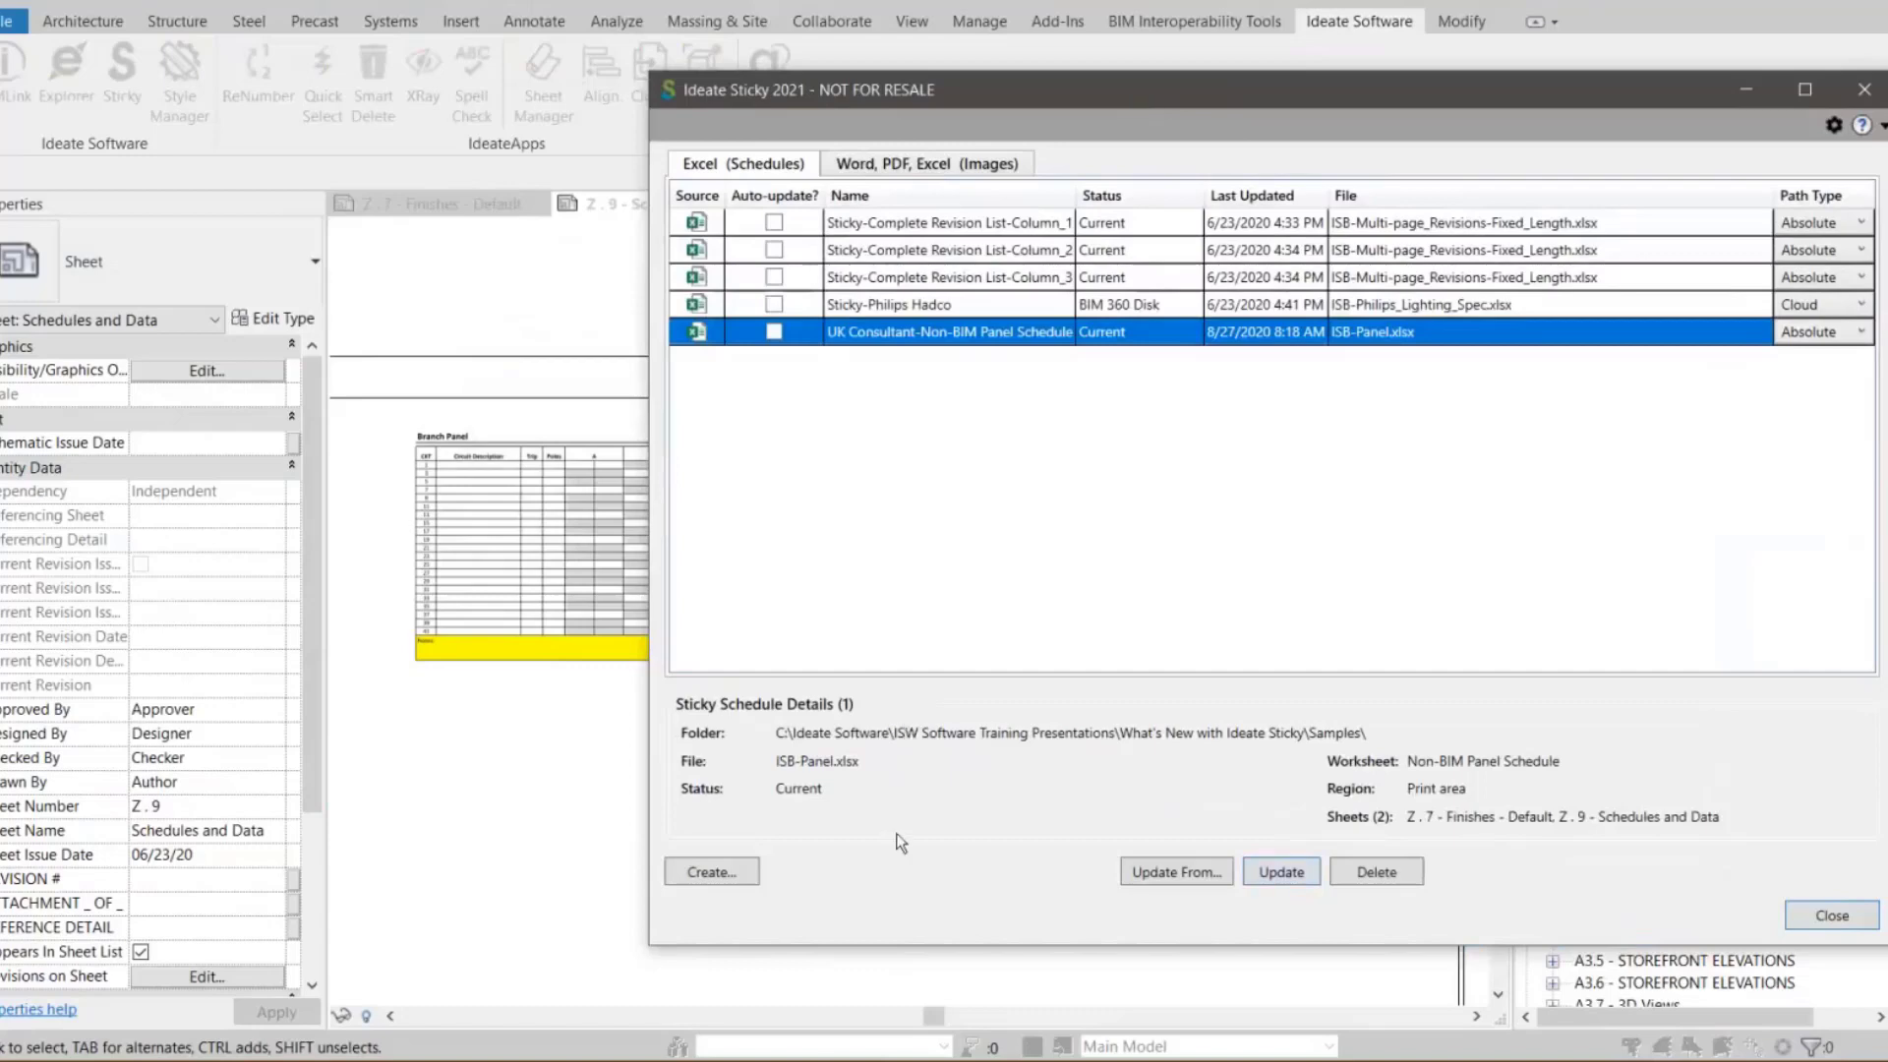
pyautogui.moveTo(983, 89); pyautogui.dragTo(759, 820)
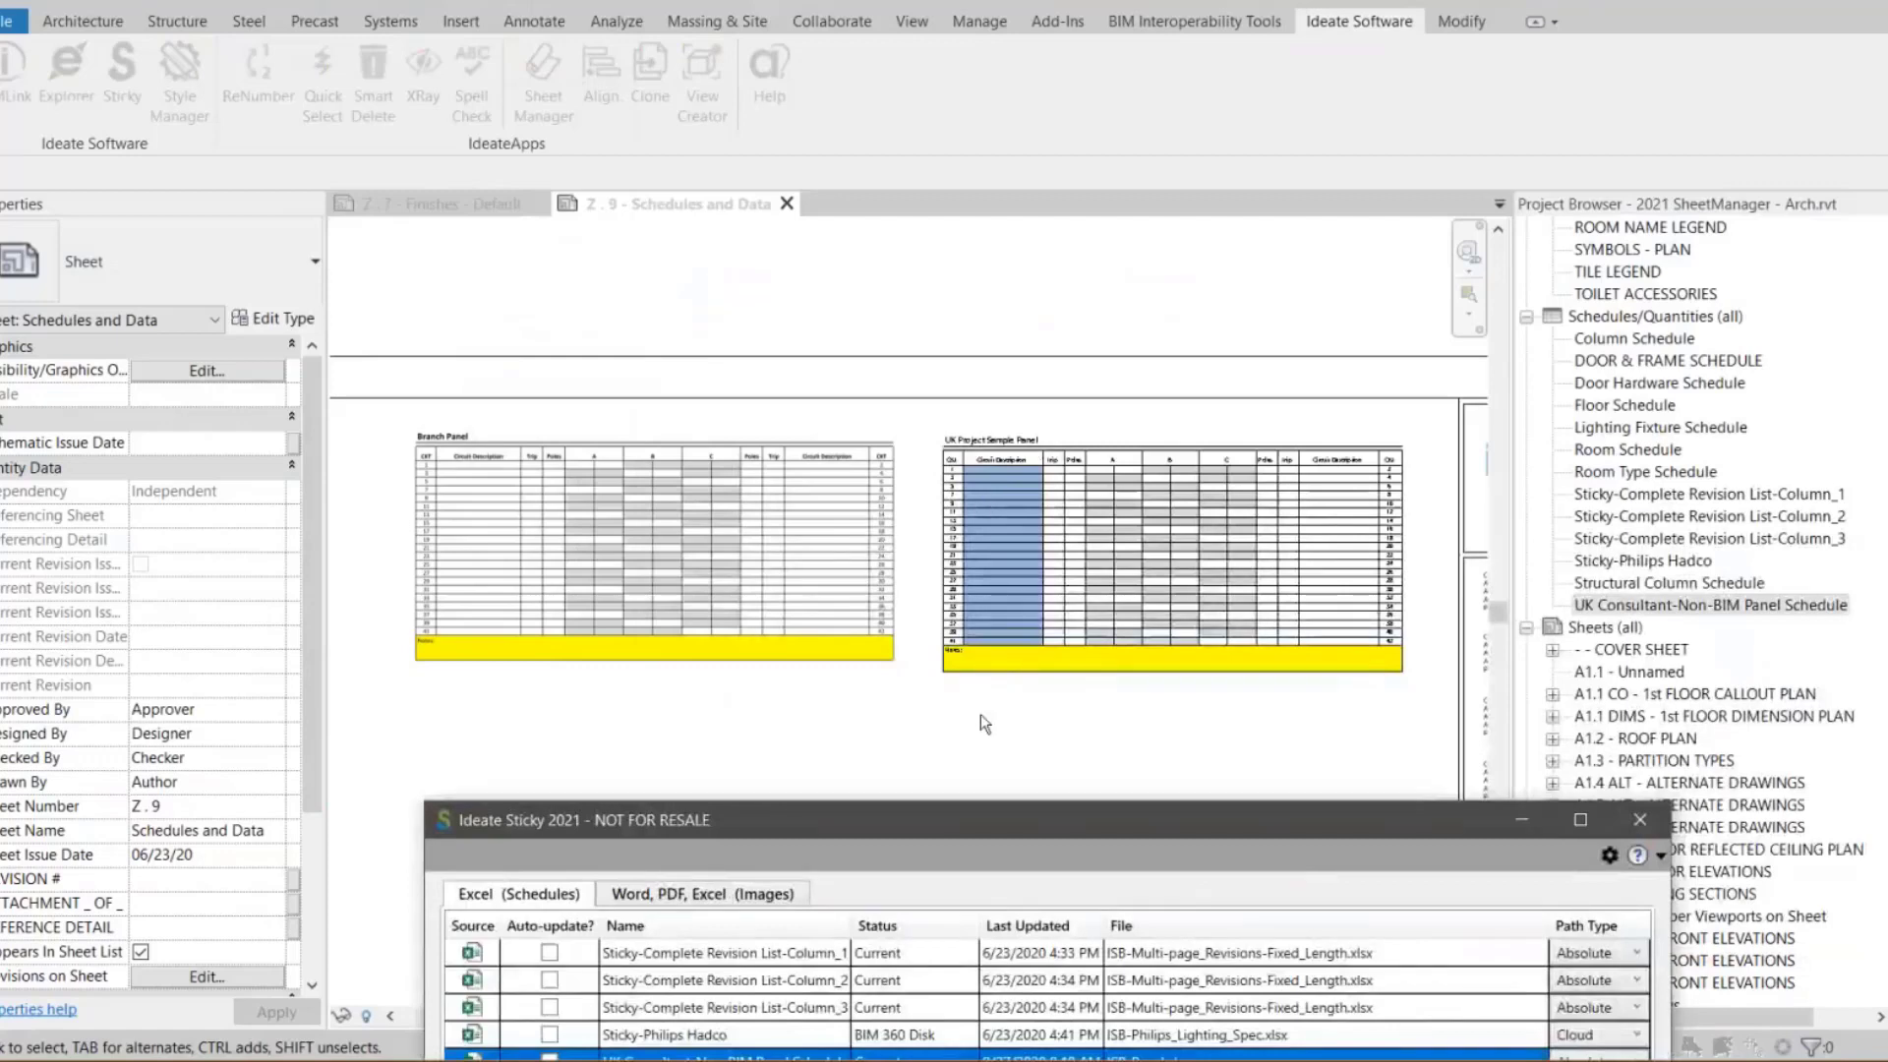
pyautogui.moveTo(917, 835); pyautogui.dragTo(829, 561)
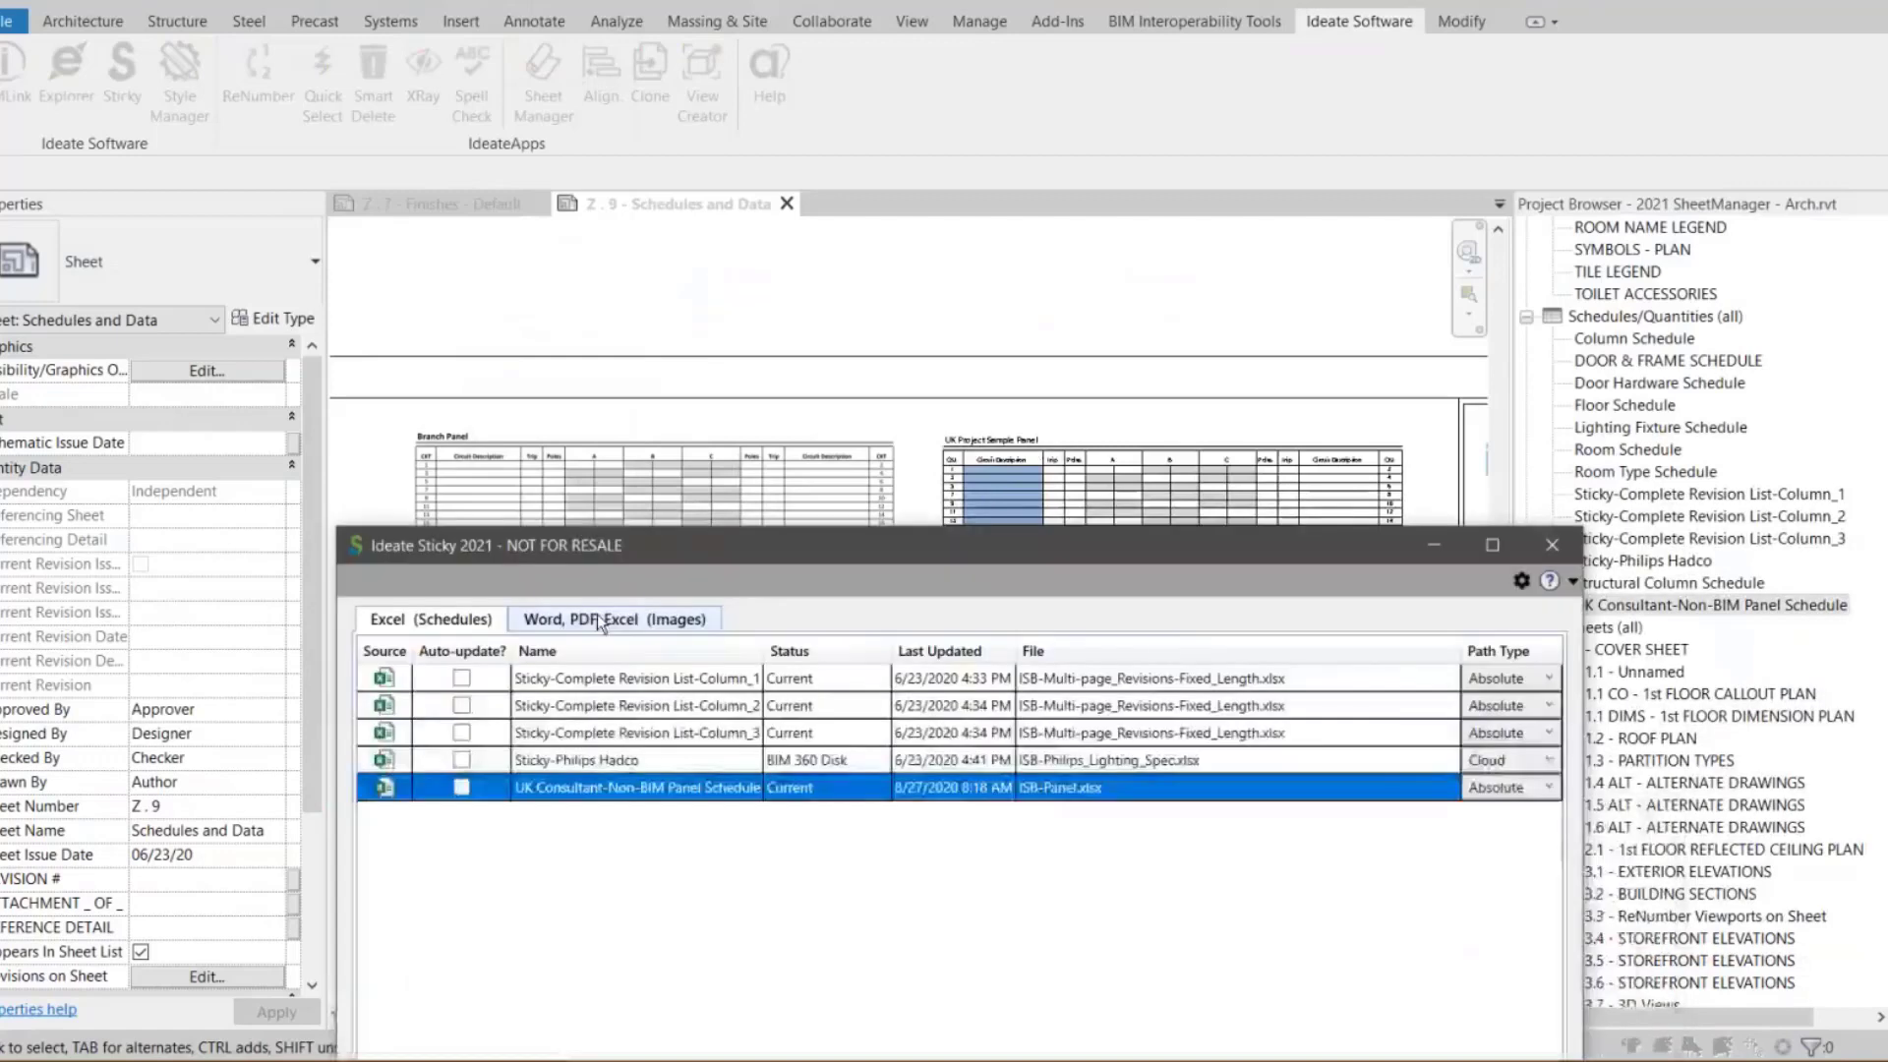
# Enable auto-update for the ISB-Panel.xlsx image sticky and close the Sticky manager
pyautogui.click(600, 619)
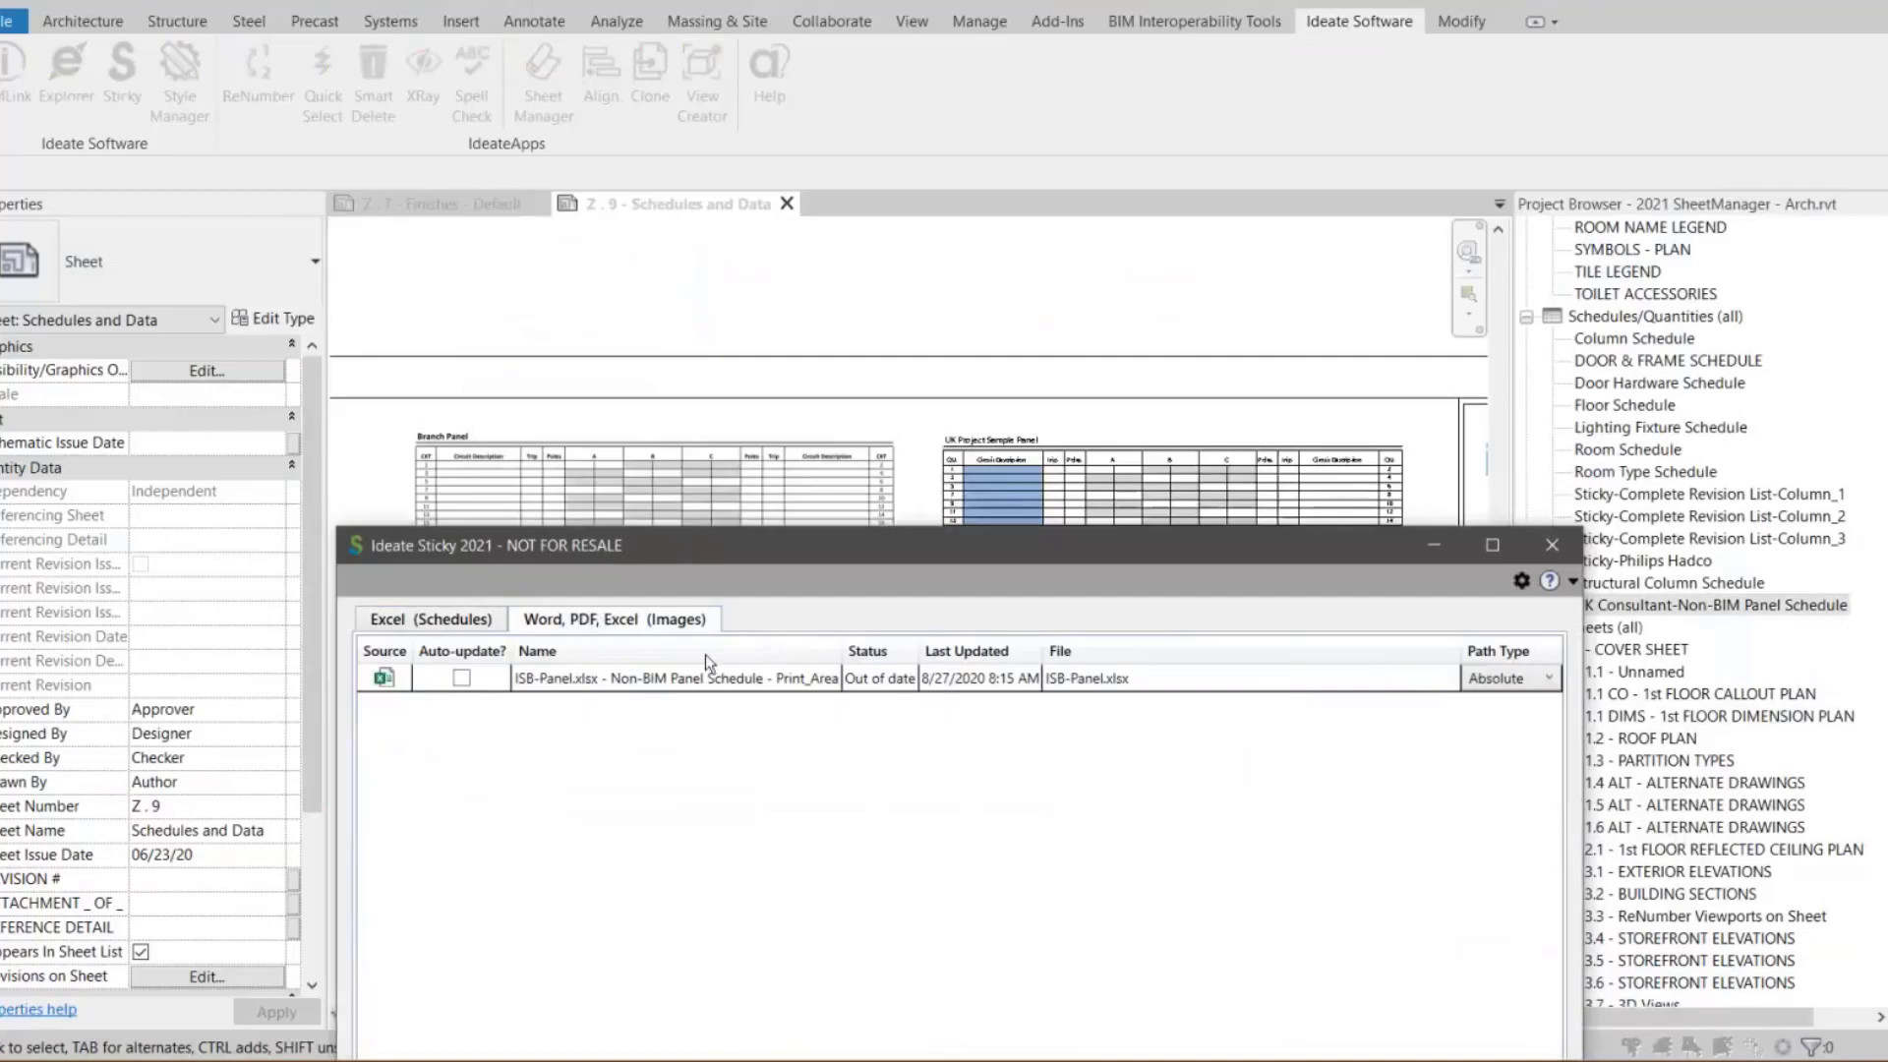
pyautogui.moveTo(597, 554); pyautogui.dragTo(705, 654)
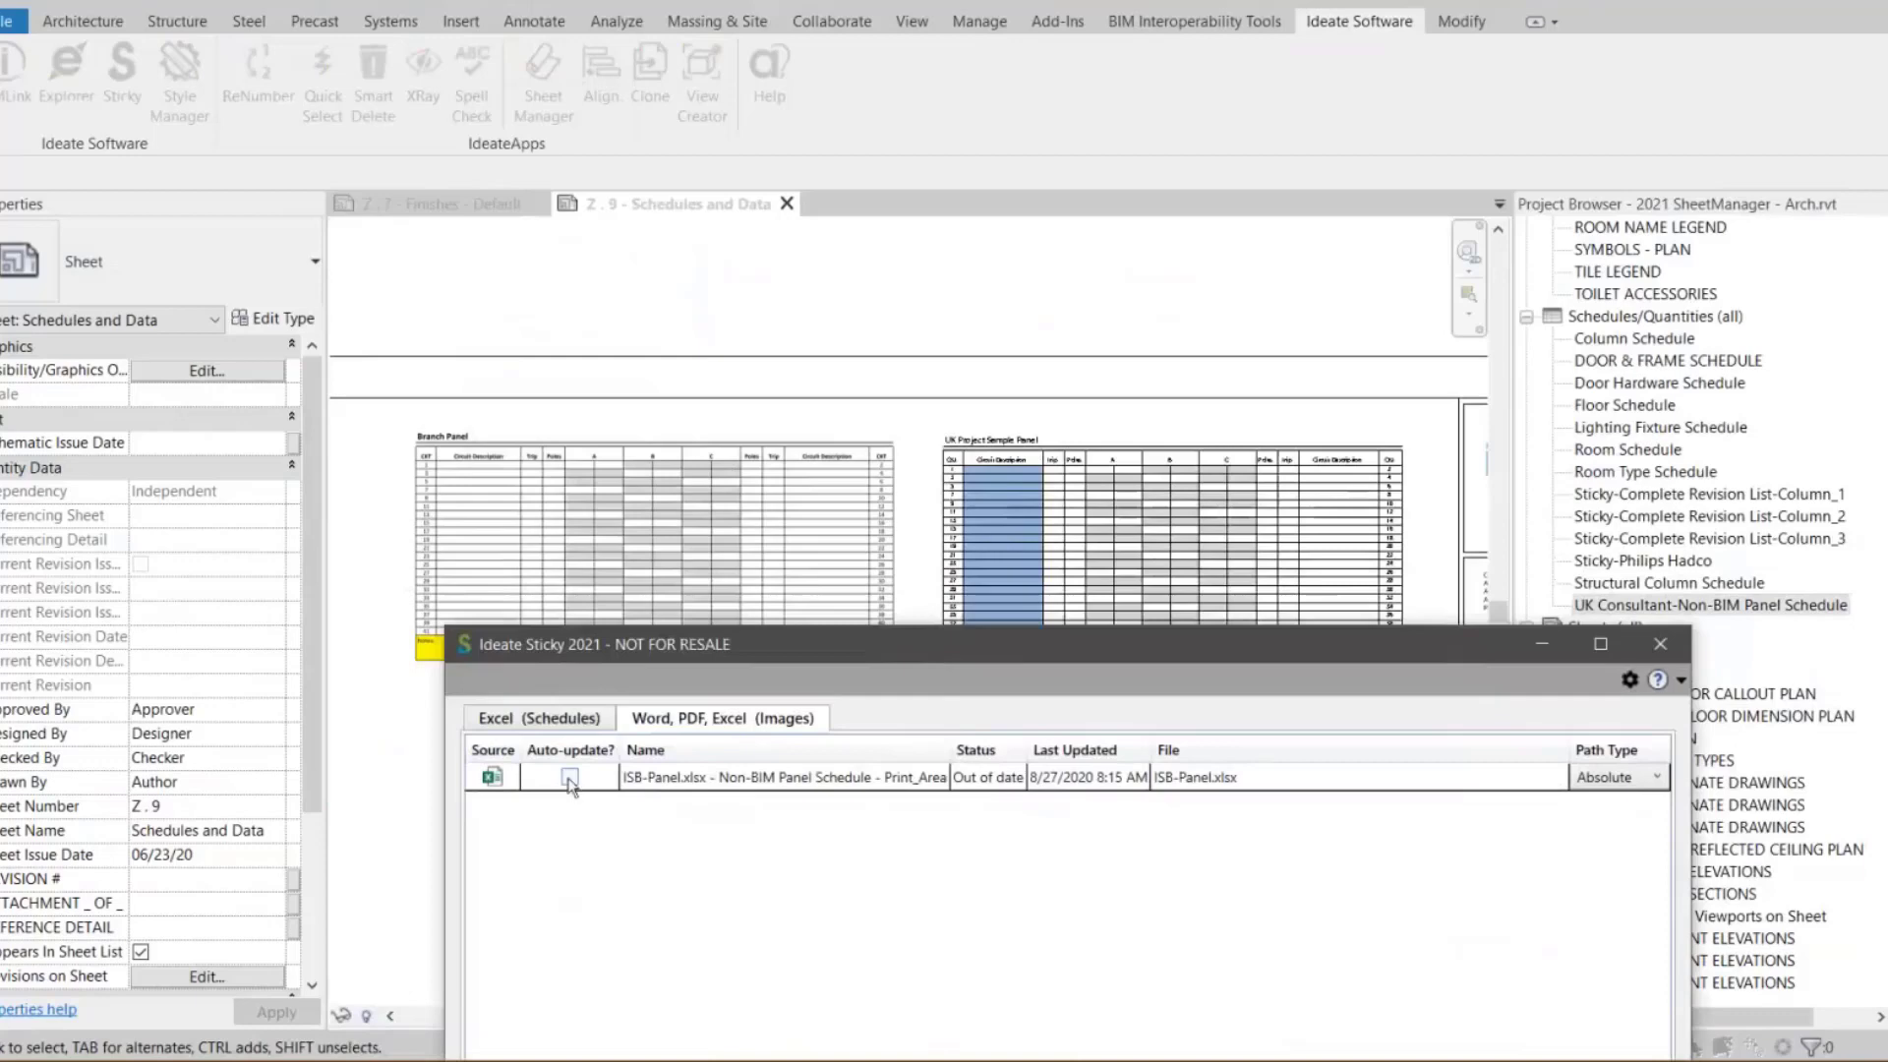
pyautogui.click(570, 779)
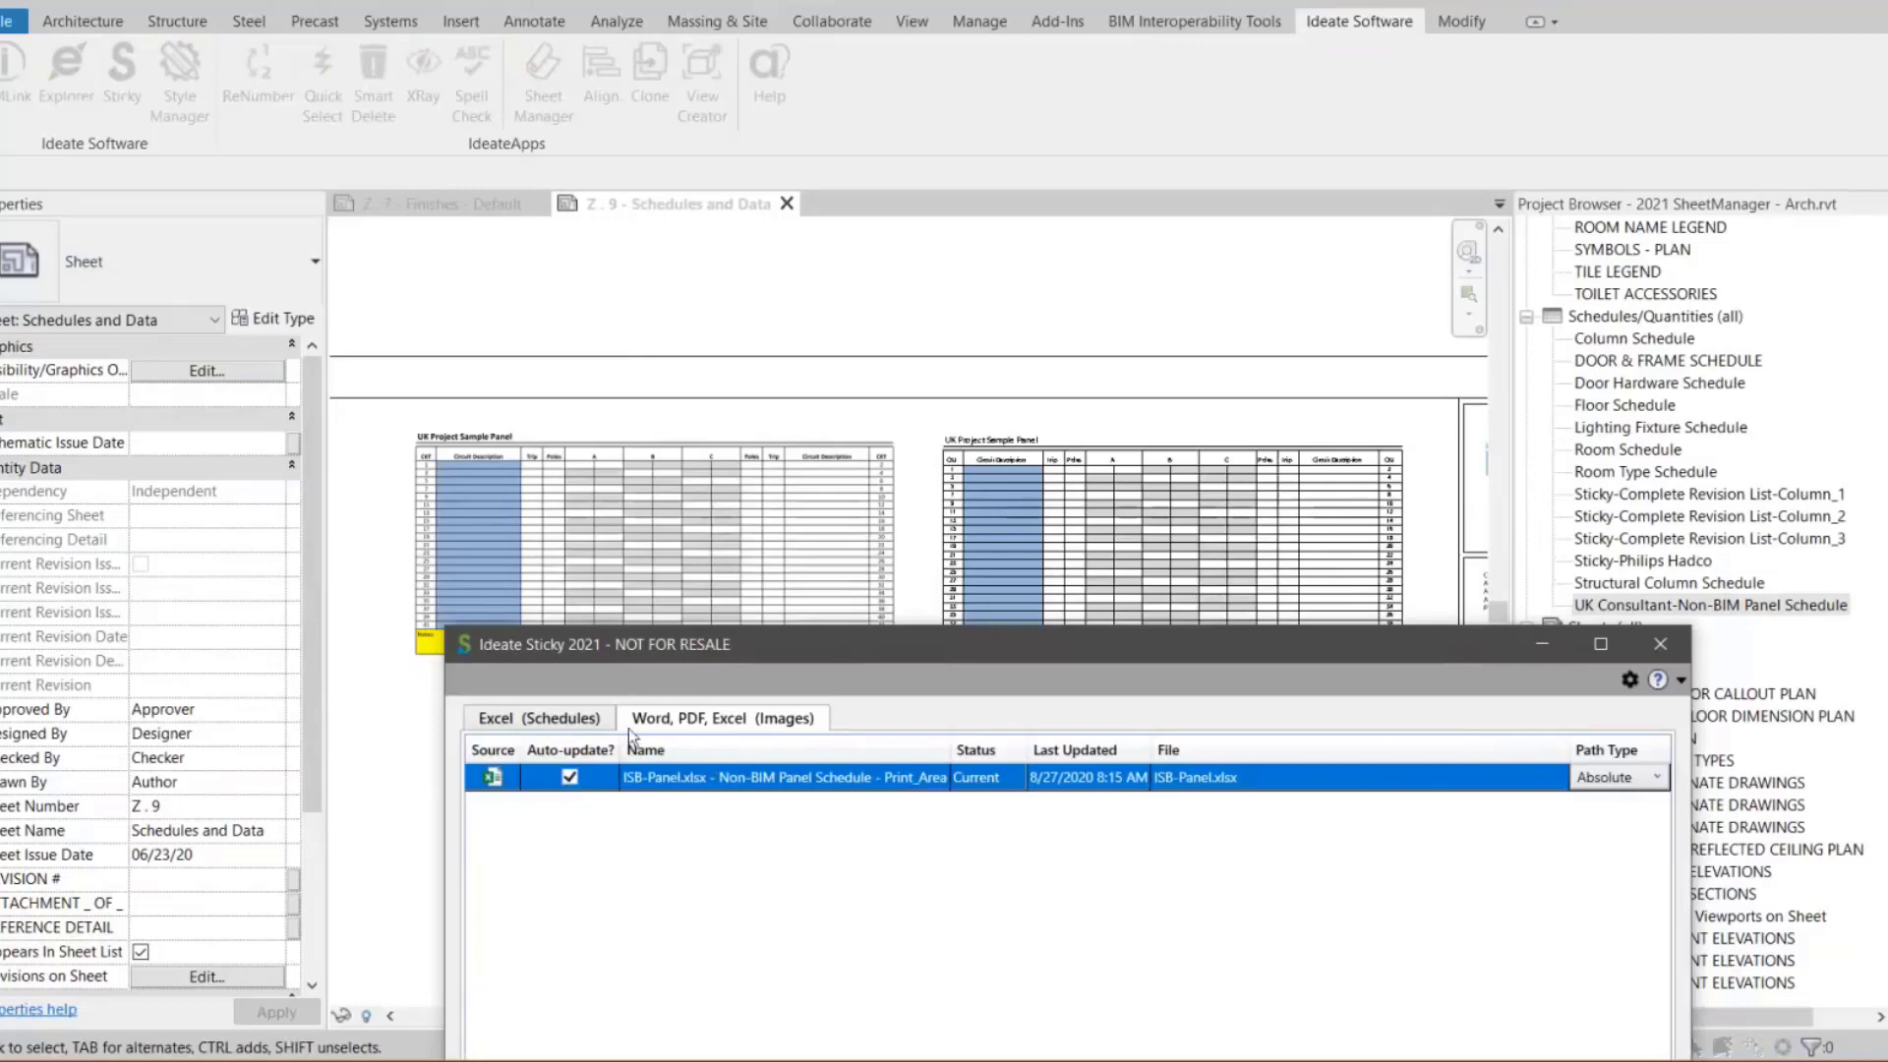
pyautogui.click(507, 724)
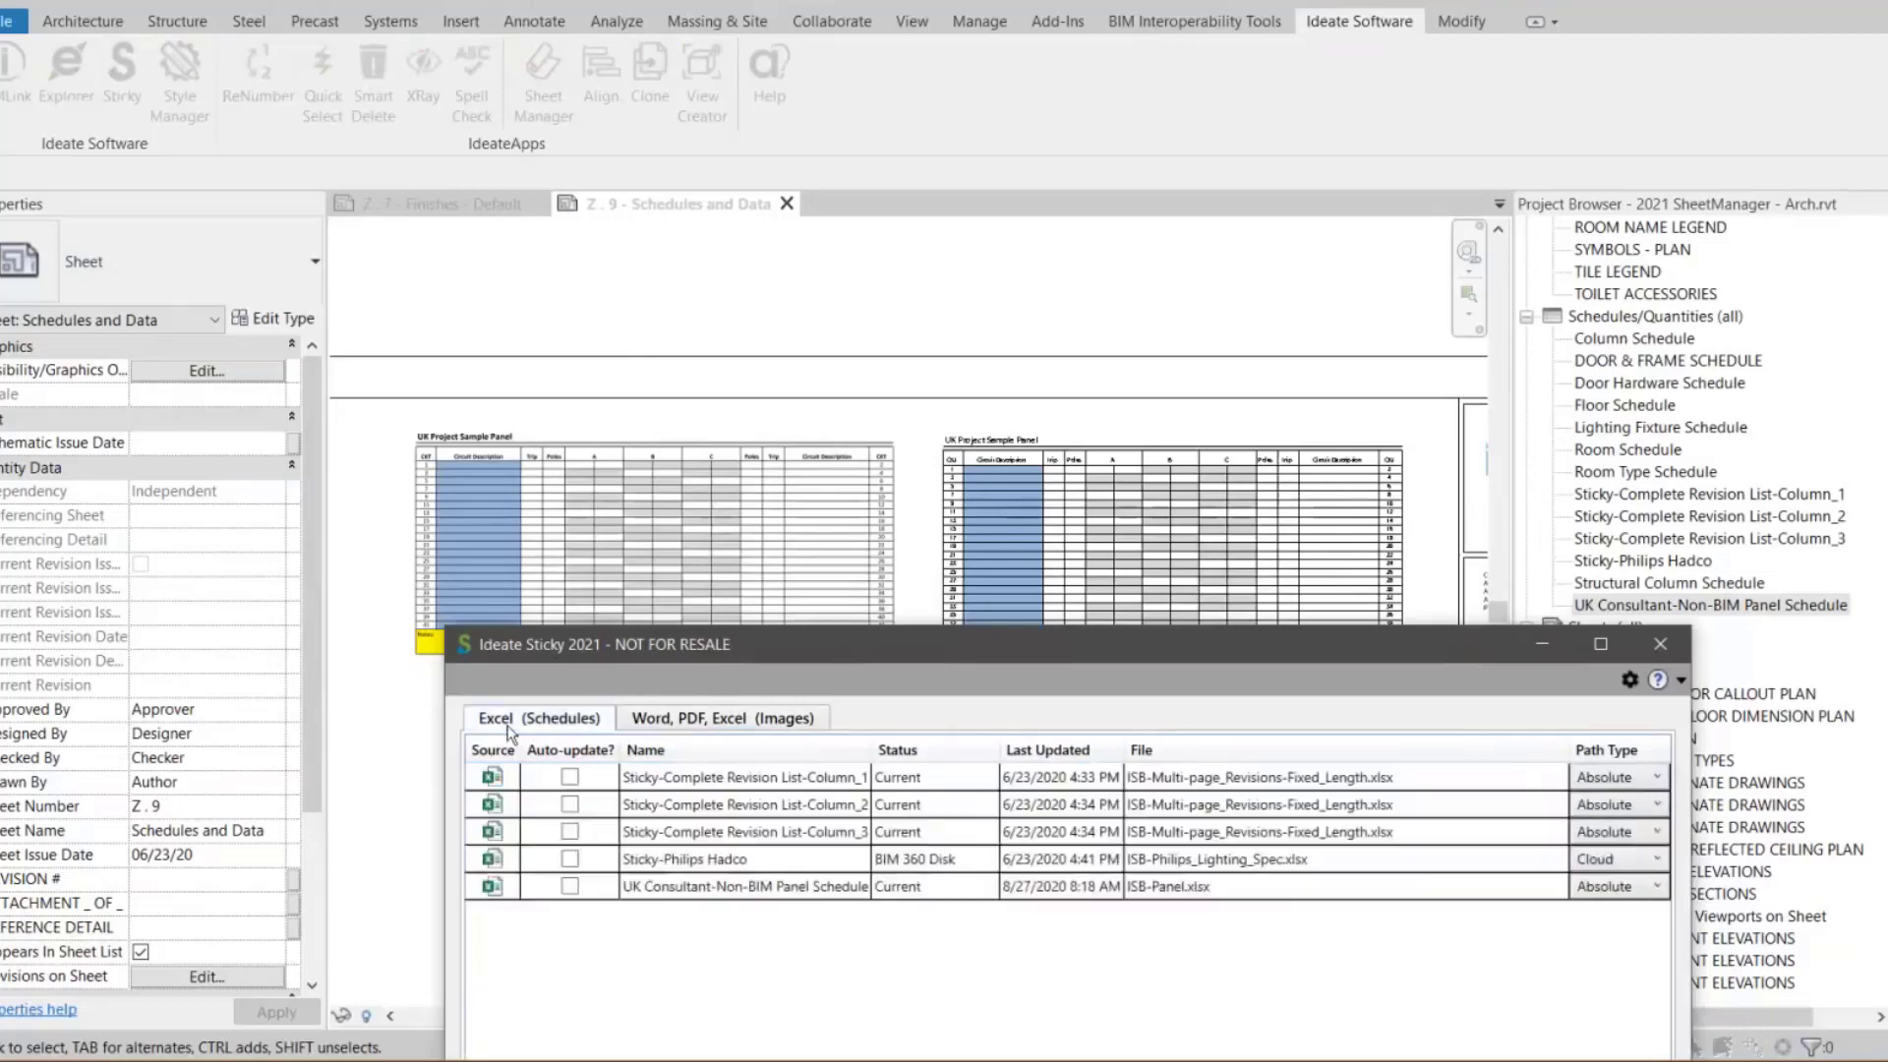
pyautogui.click(718, 720)
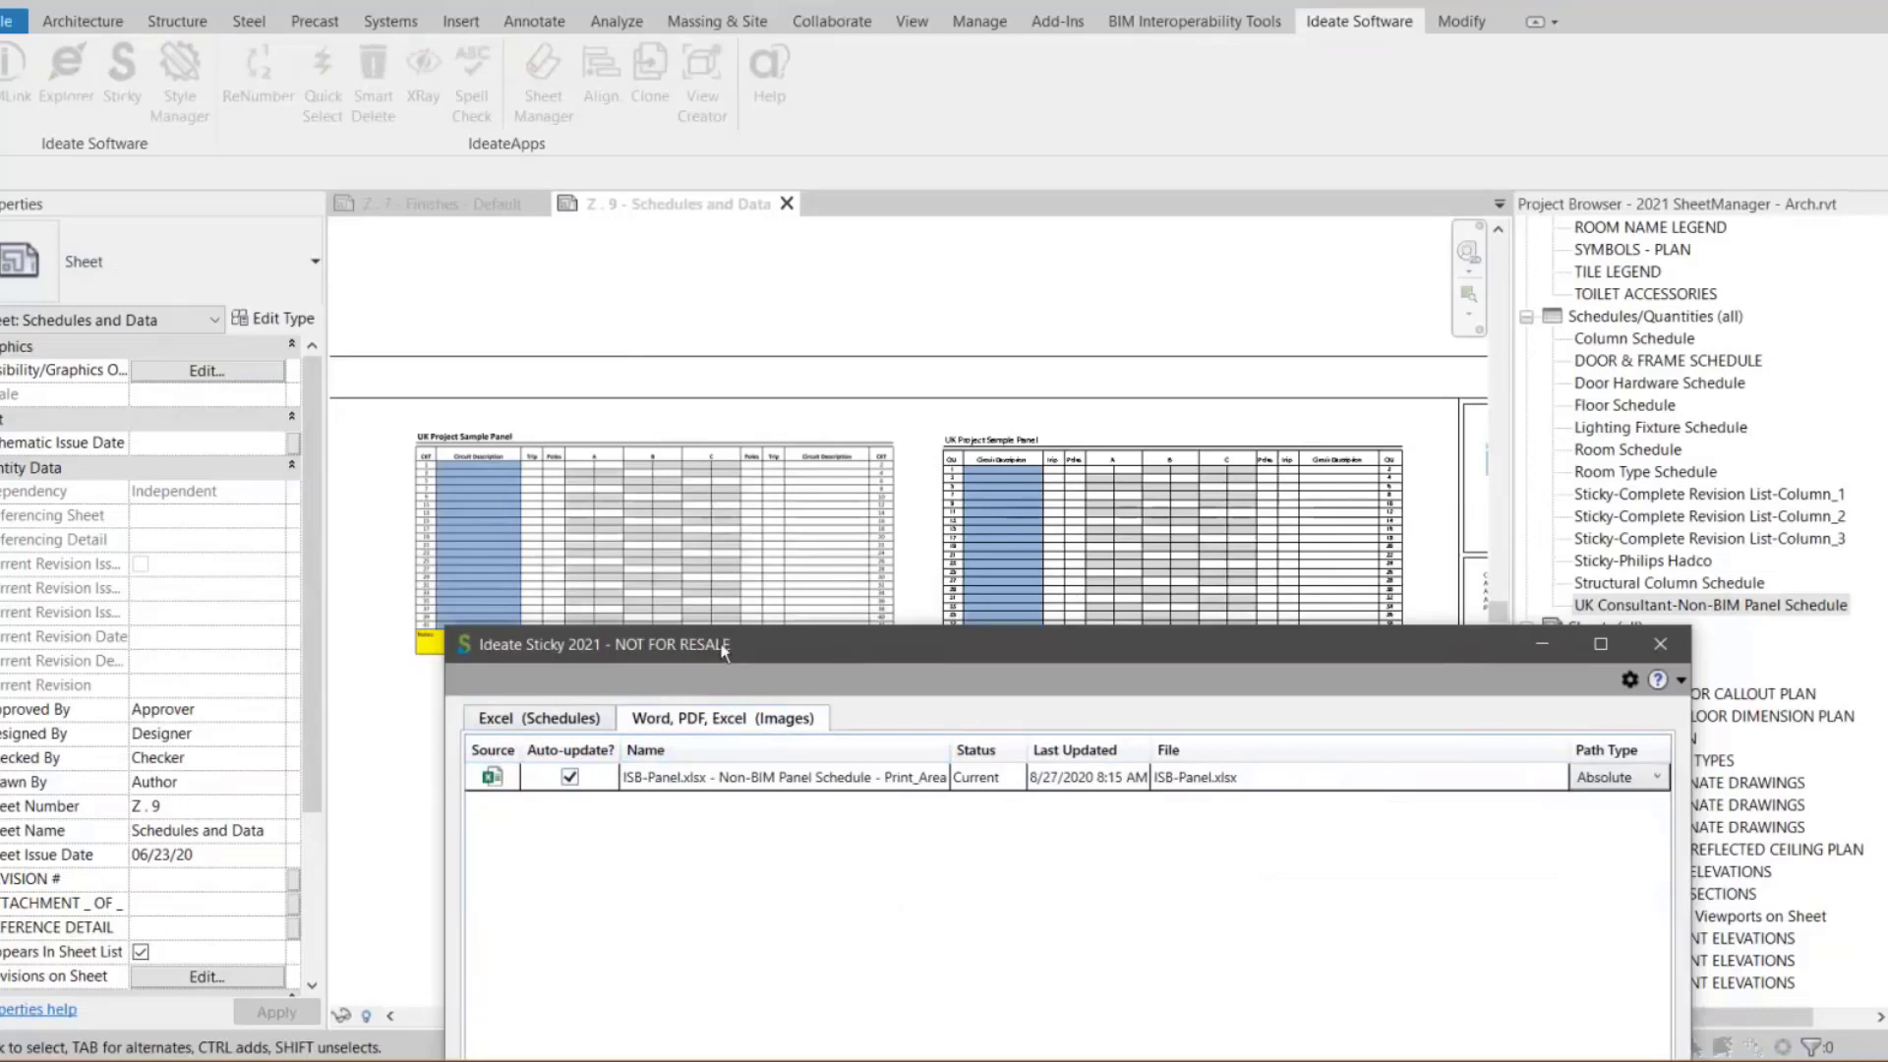
pyautogui.click(1660, 644)
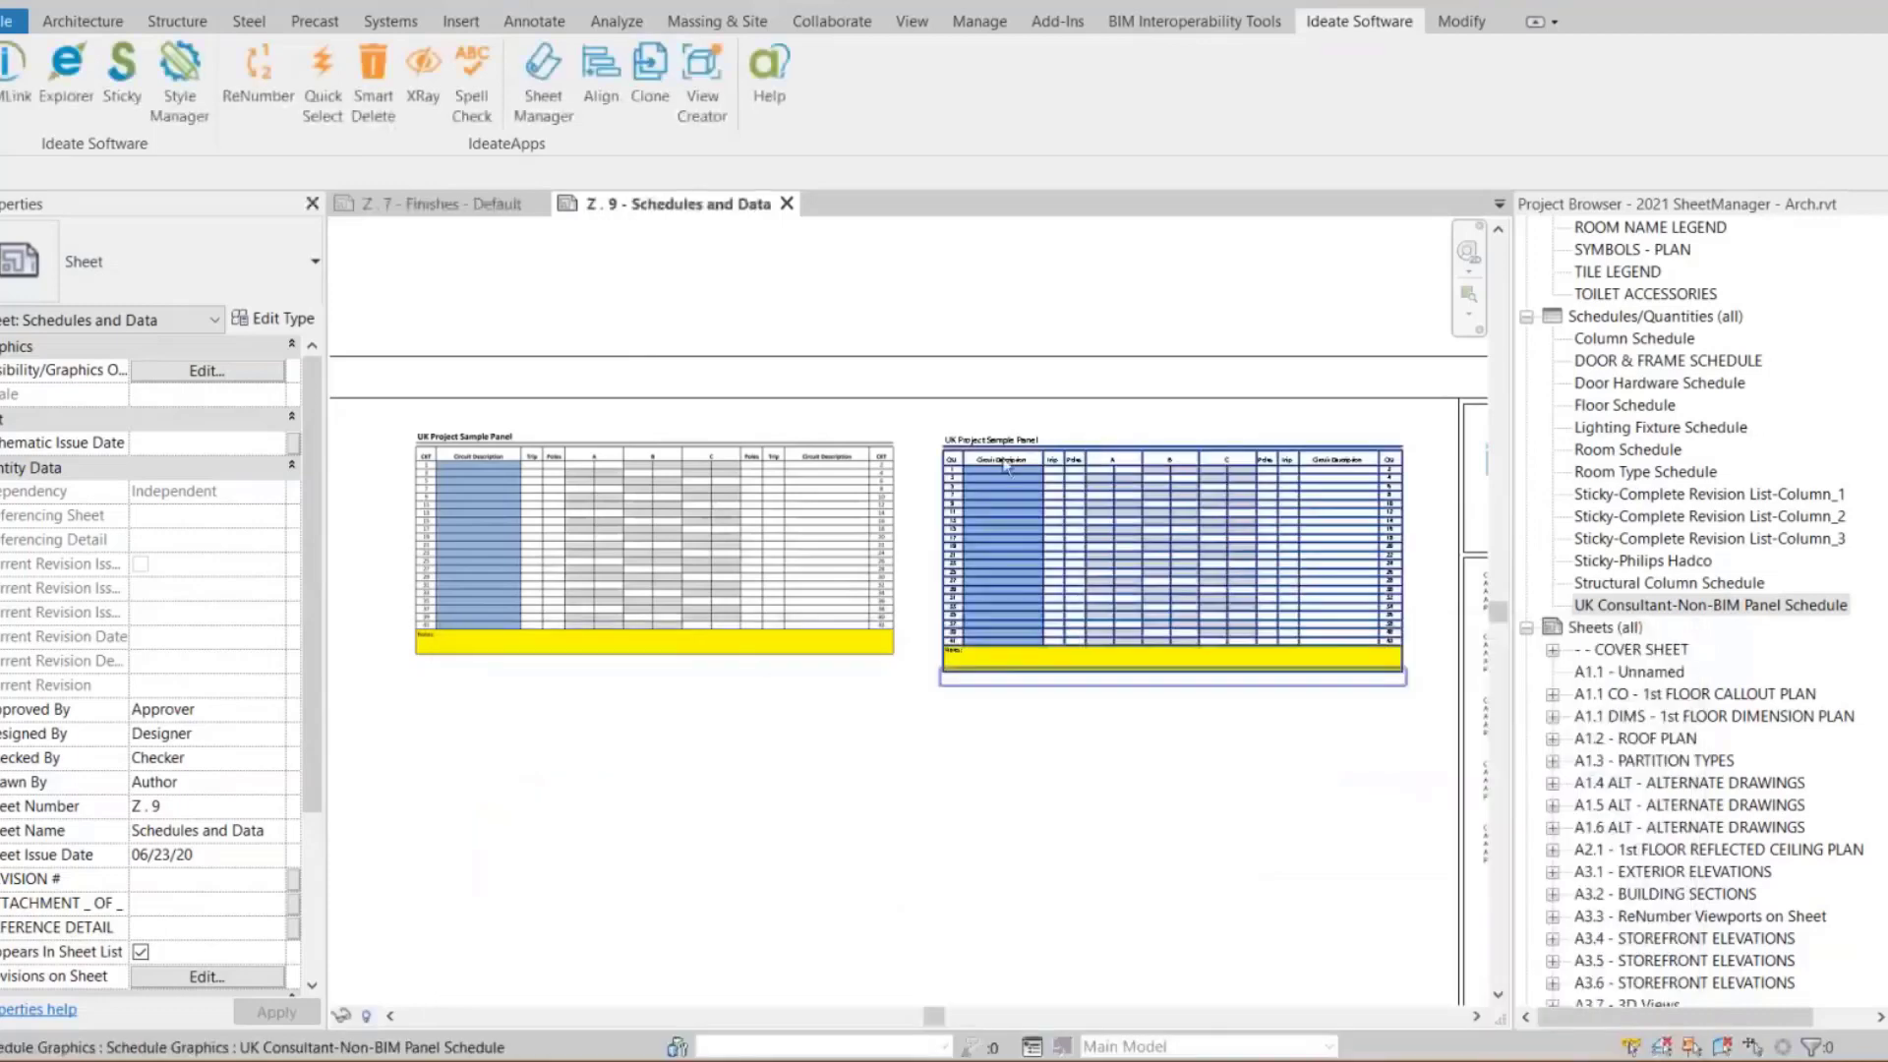
# Zoom in to compare the updated panel image with the linked schedule on the sheet
pyautogui.scroll(5, 1005, 464)
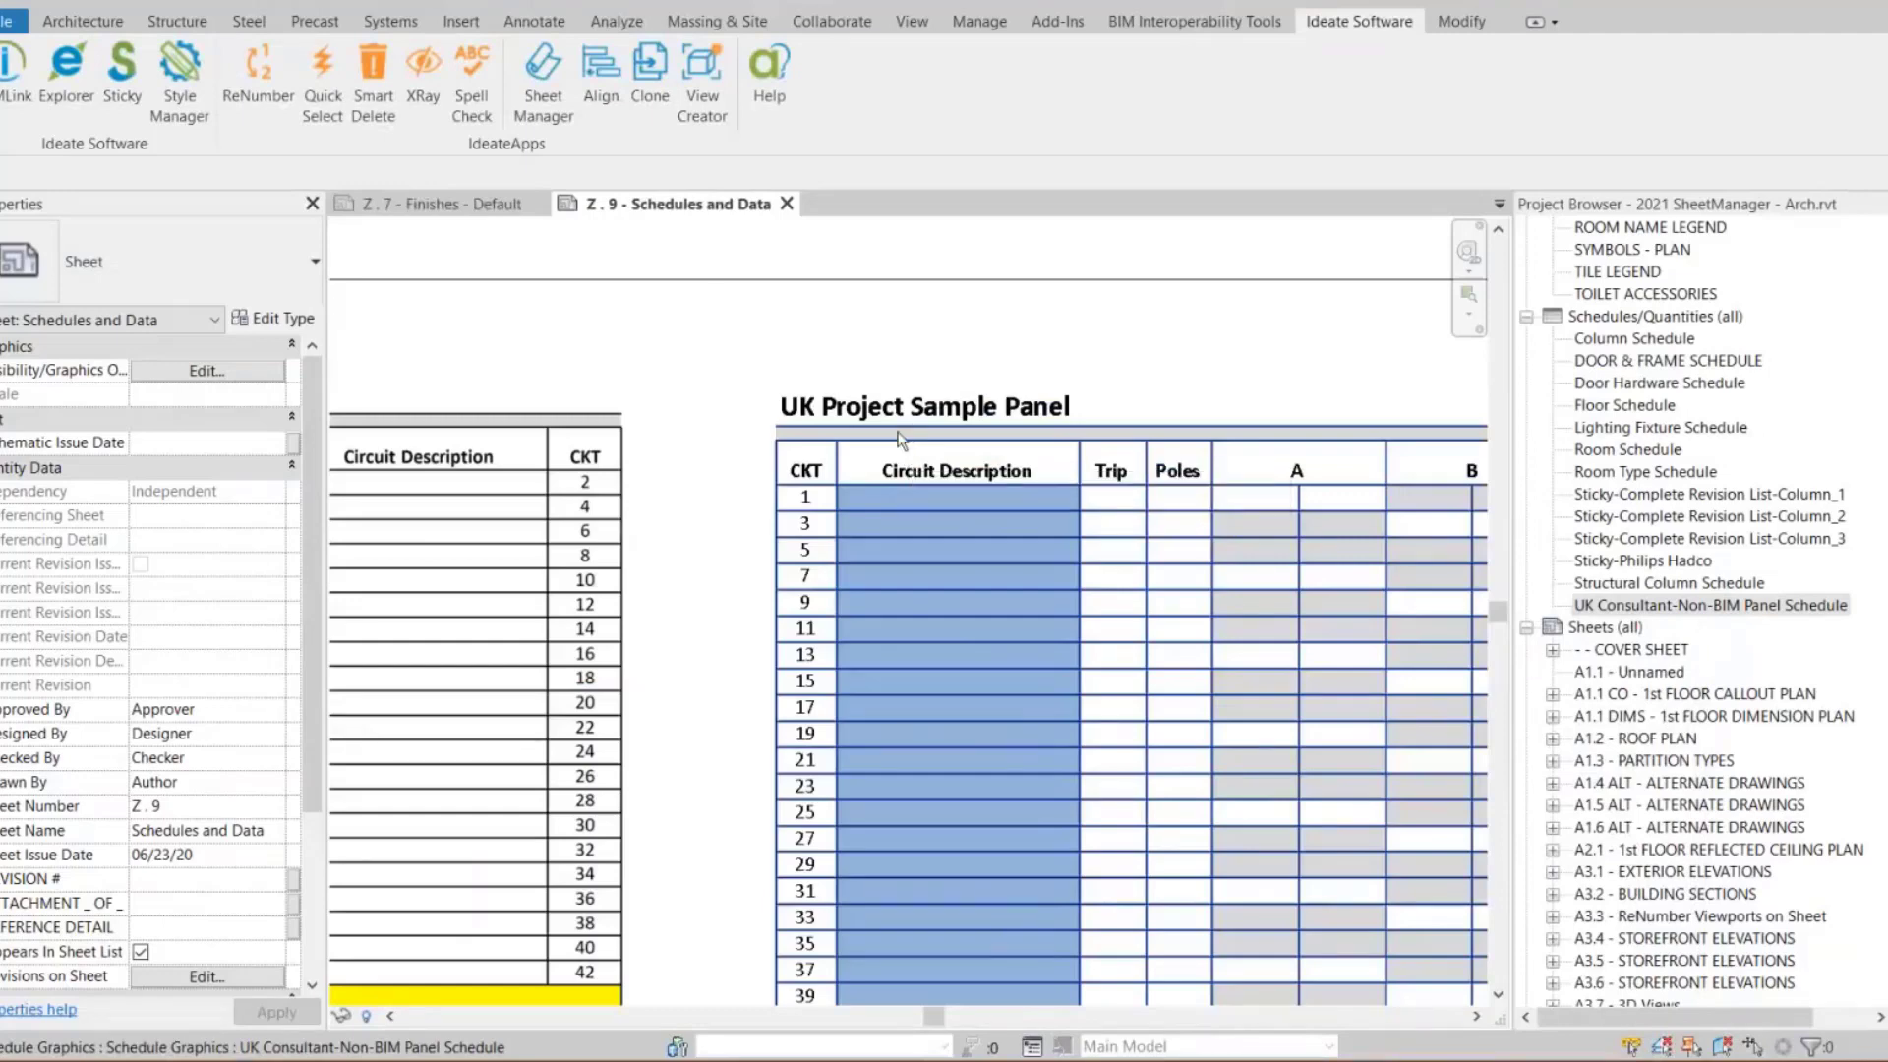
pyautogui.scroll(-2, 688, 452)
pyautogui.moveTo(687, 454); pyautogui.dragTo(1112, 560, button='middle')
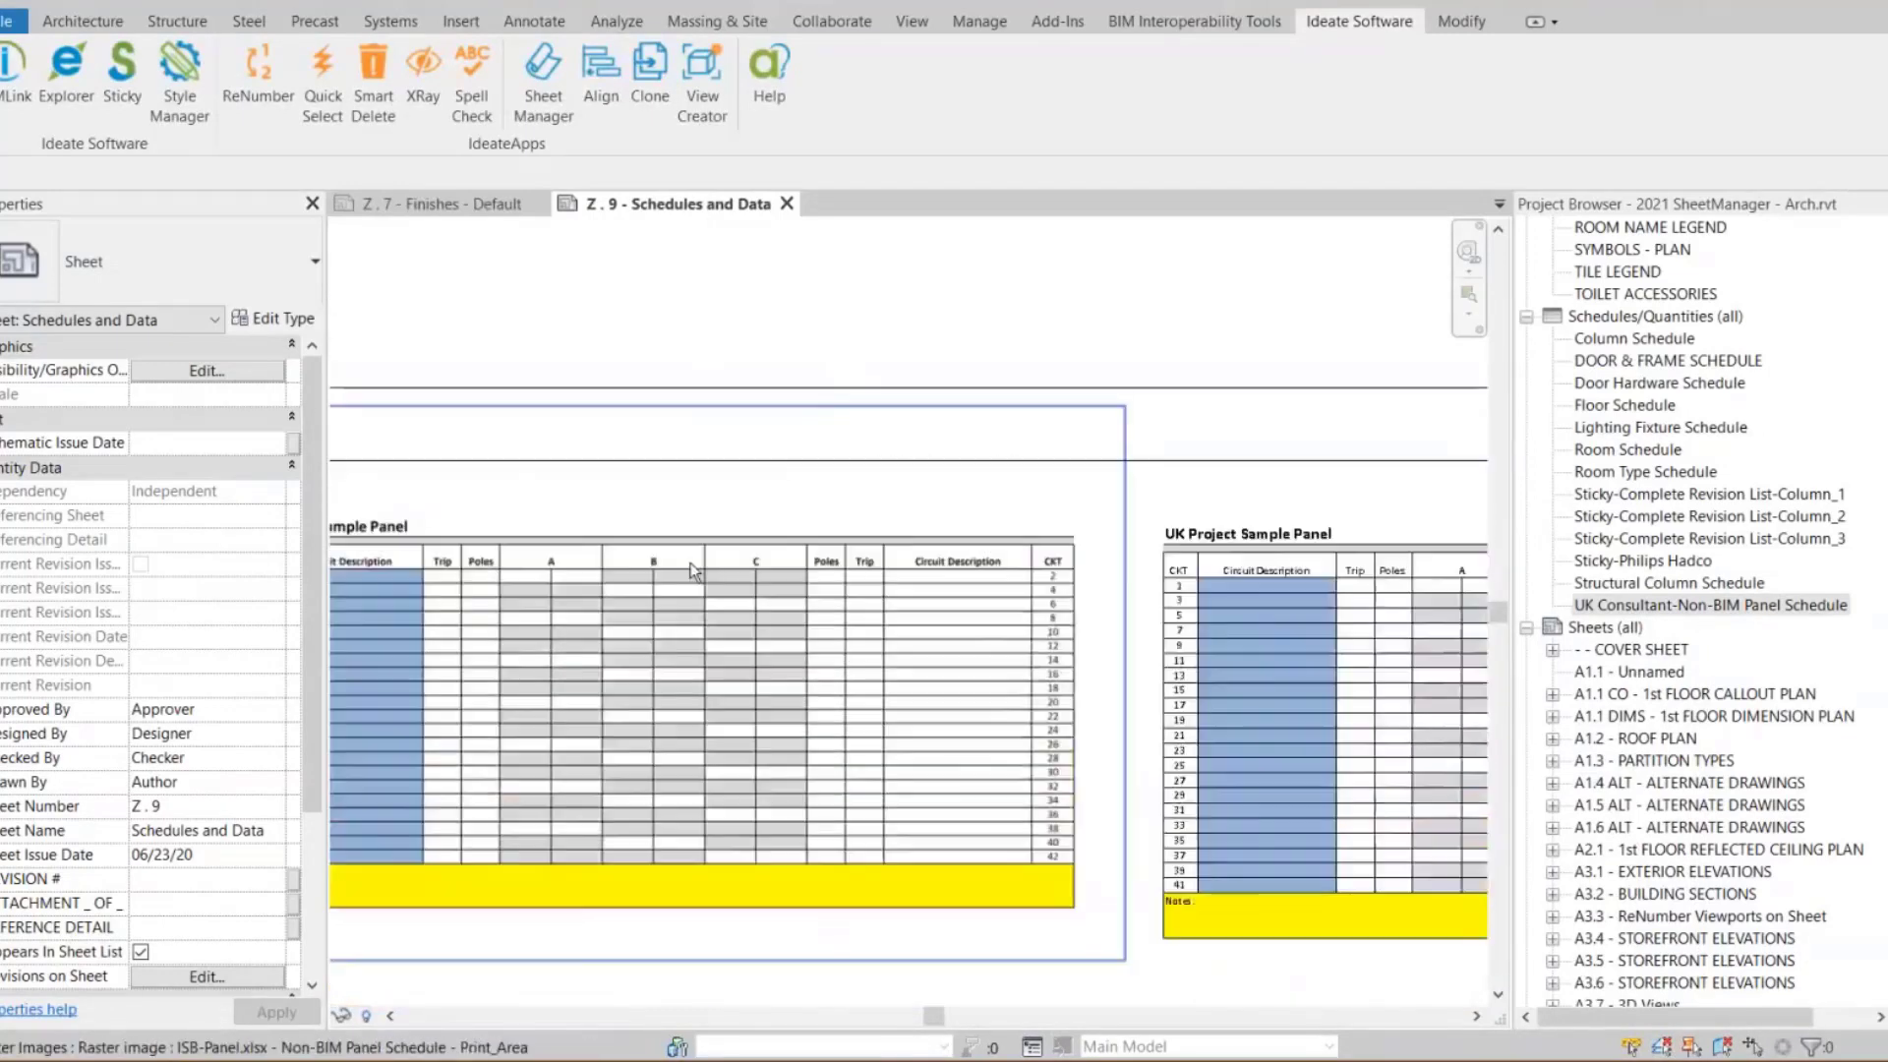
pyautogui.click(693, 570)
pyautogui.scroll(-2, 1319, 465)
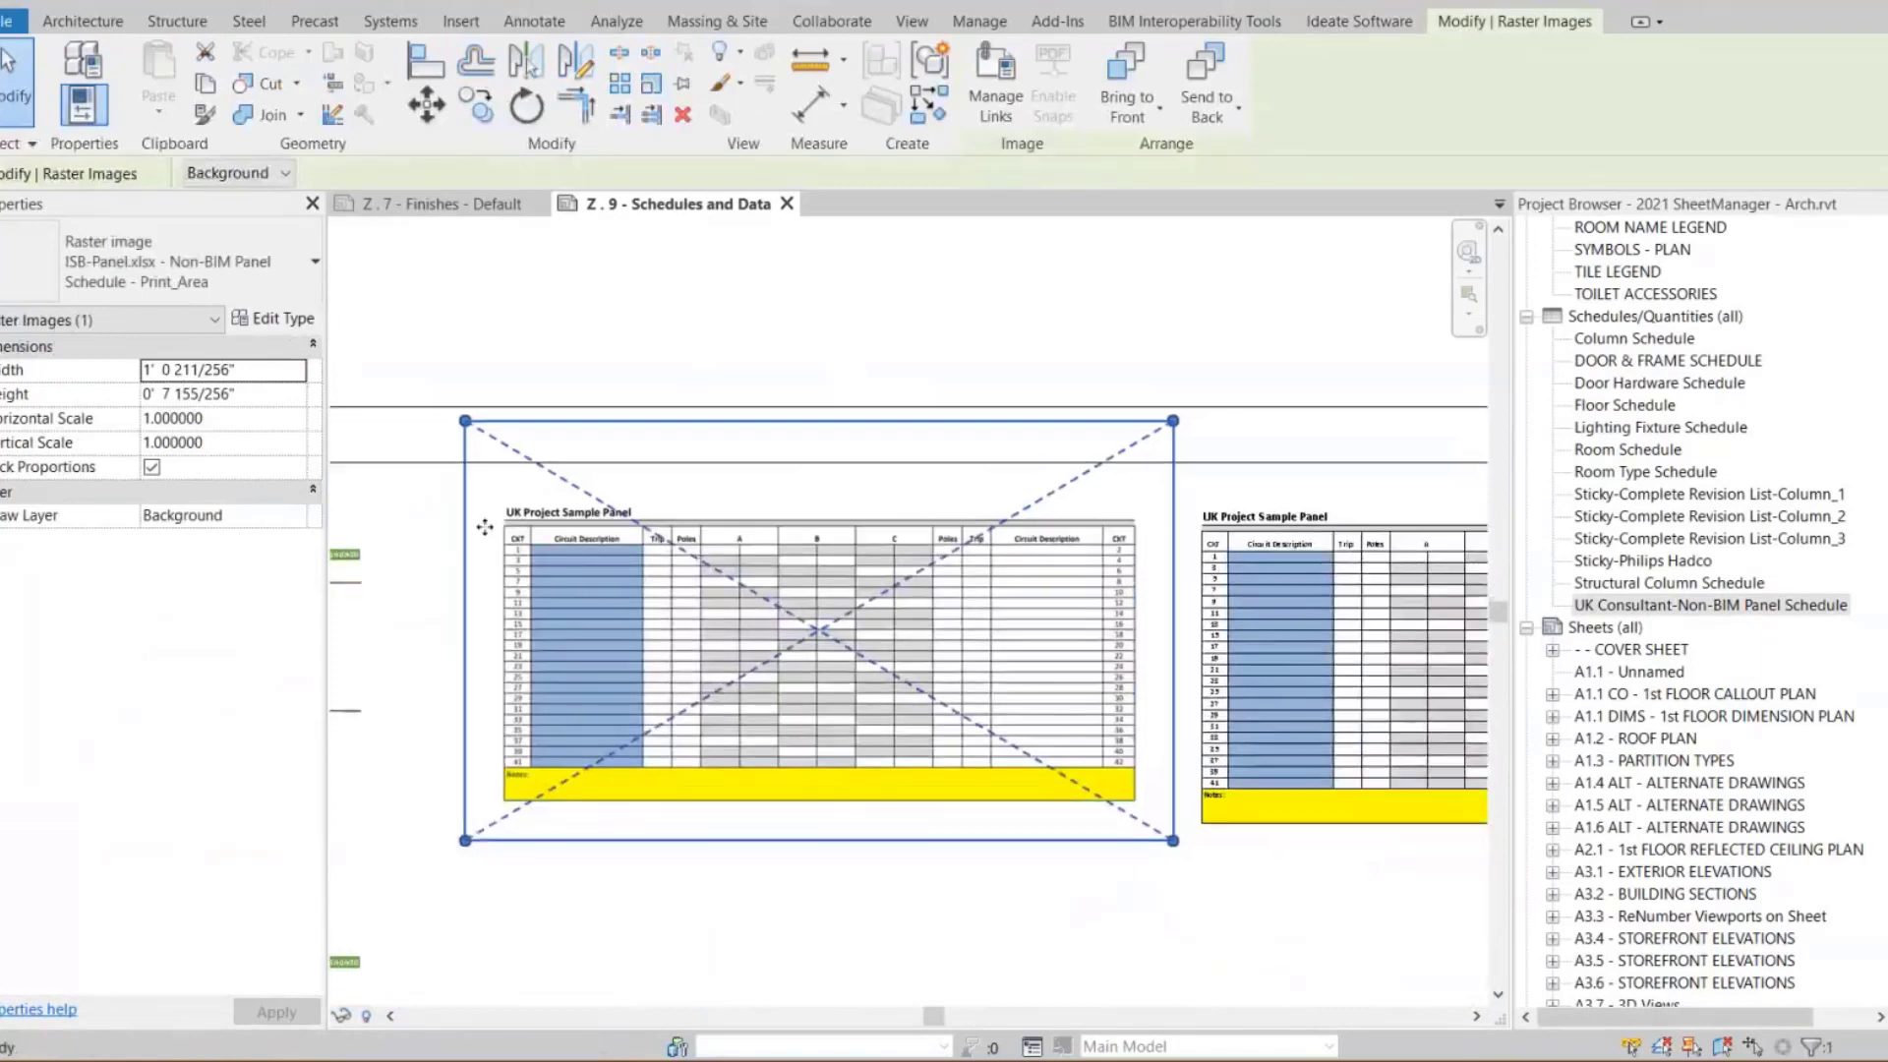
pyautogui.scroll(4, 484, 528)
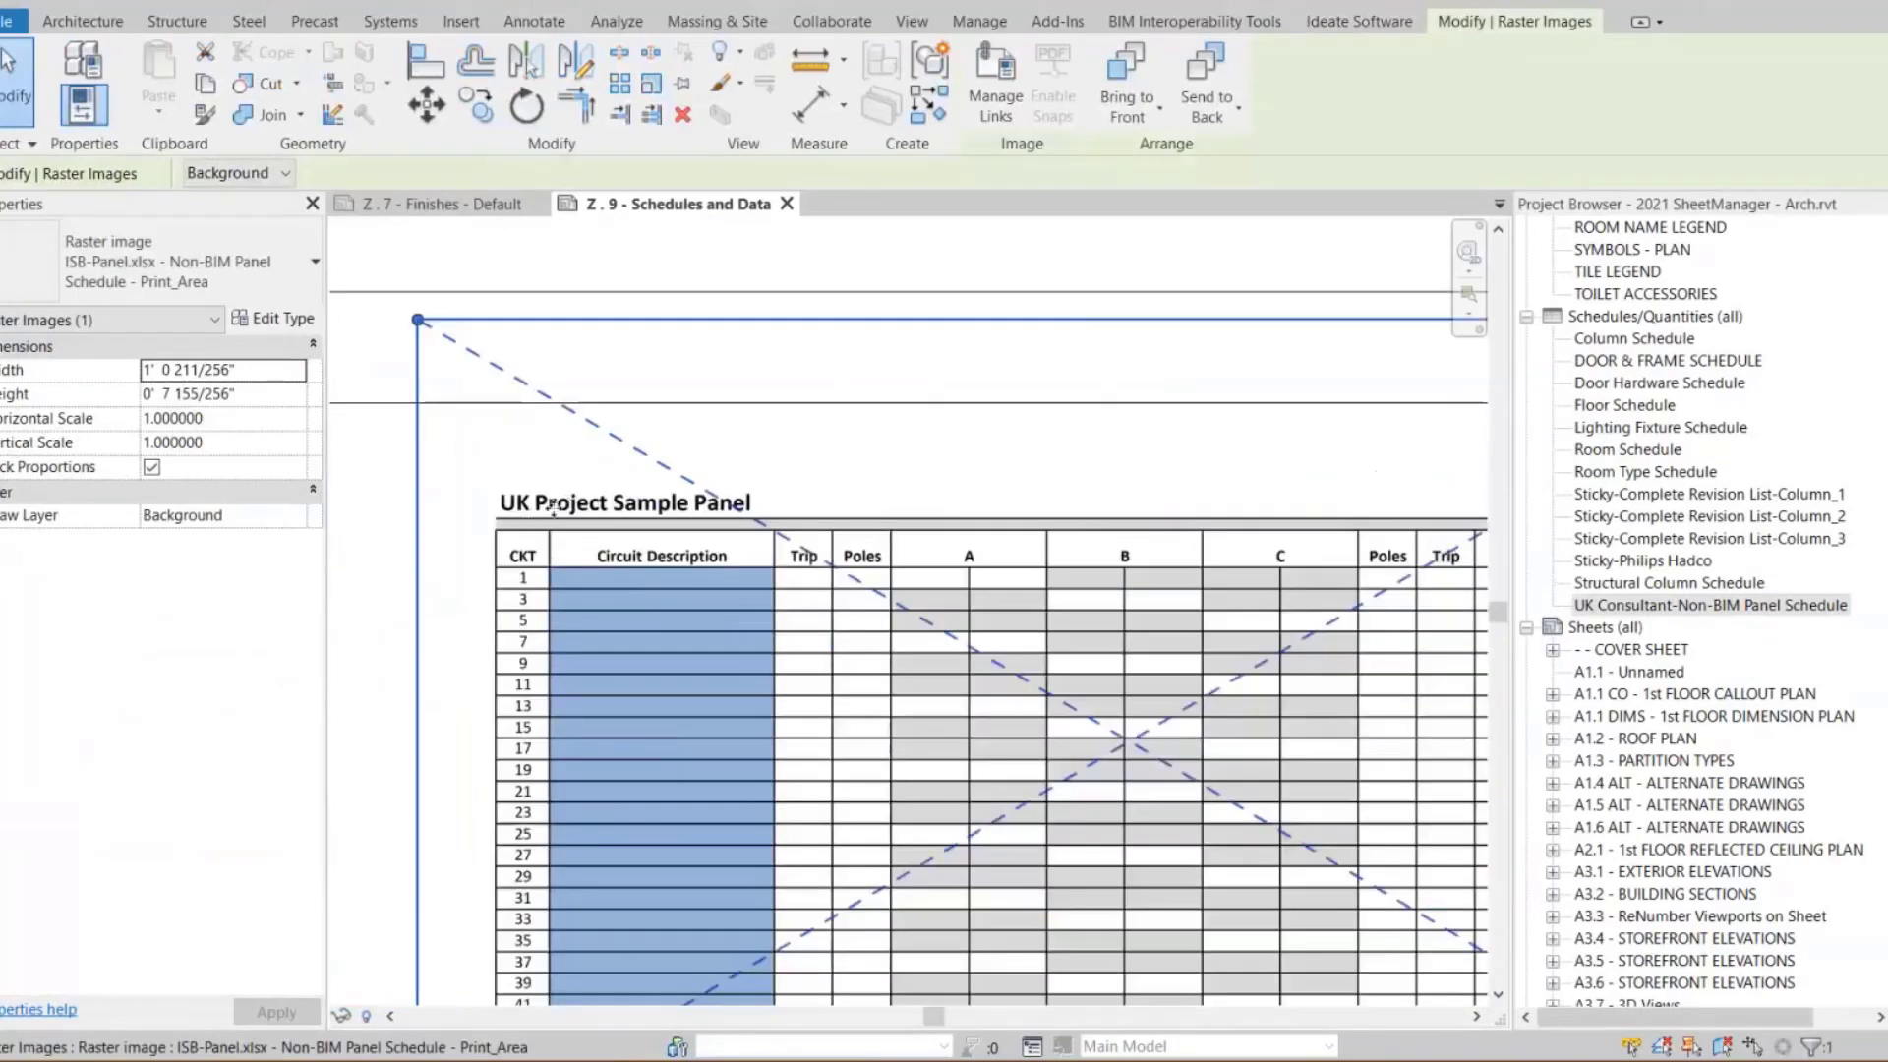
pyautogui.scroll(-4, 571, 509)
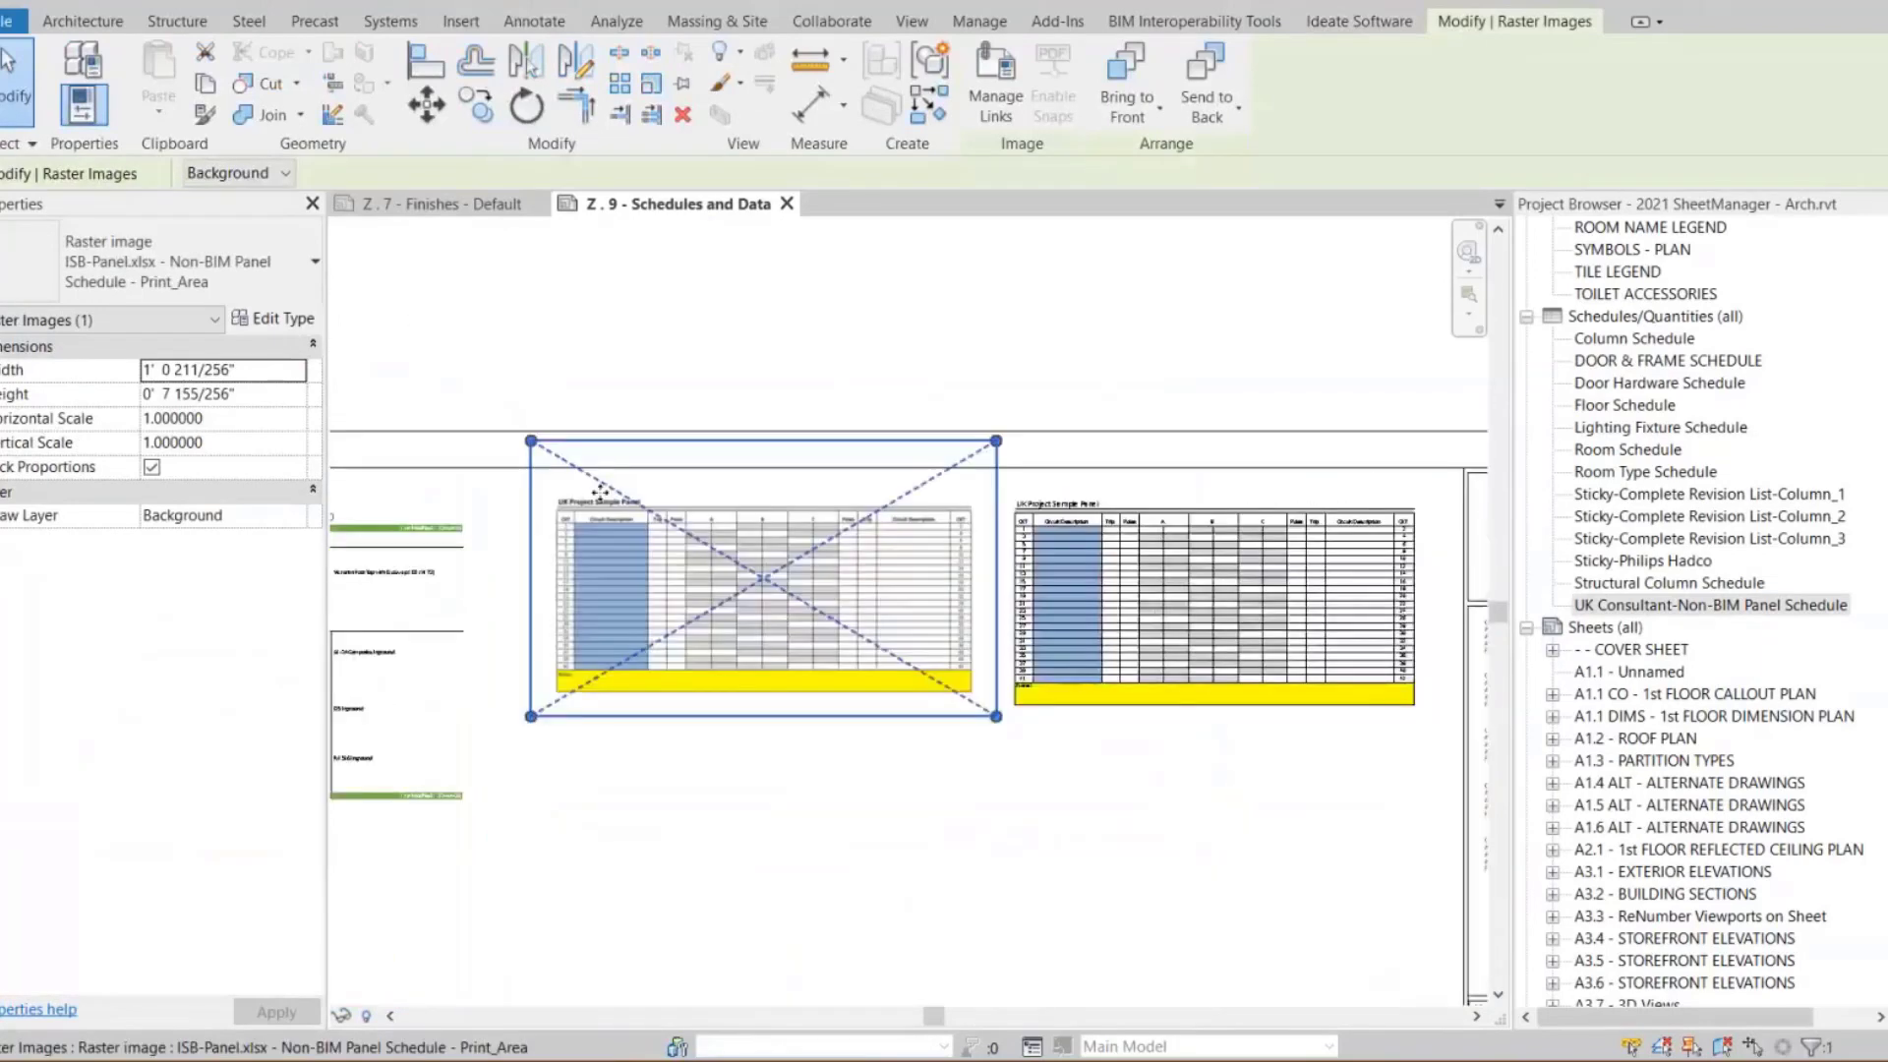
pyautogui.click(826, 380)
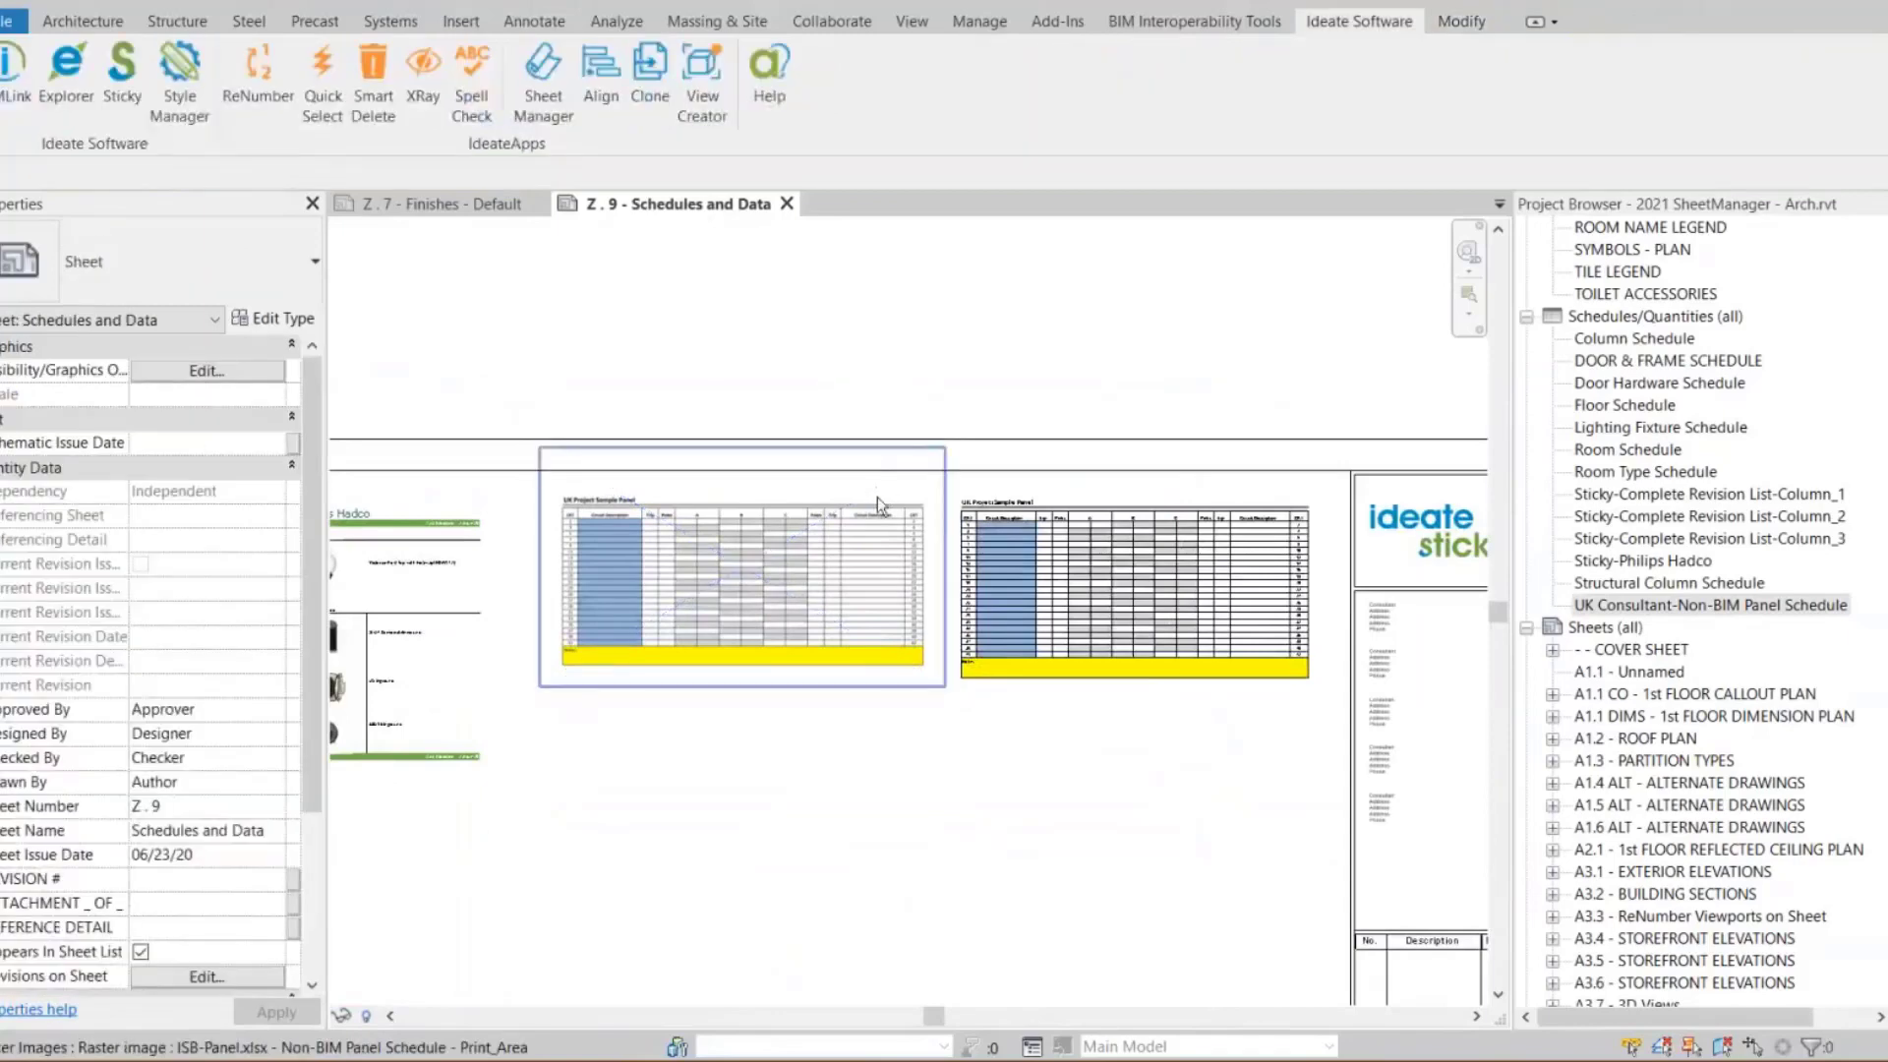
# Move the panel schedule image below the linked schedule on sheet Z . 9
pyautogui.moveTo(877, 498); pyautogui.dragTo(1020, 782)
pyautogui.moveTo(1260, 740); pyautogui.dragTo(1257, 740)
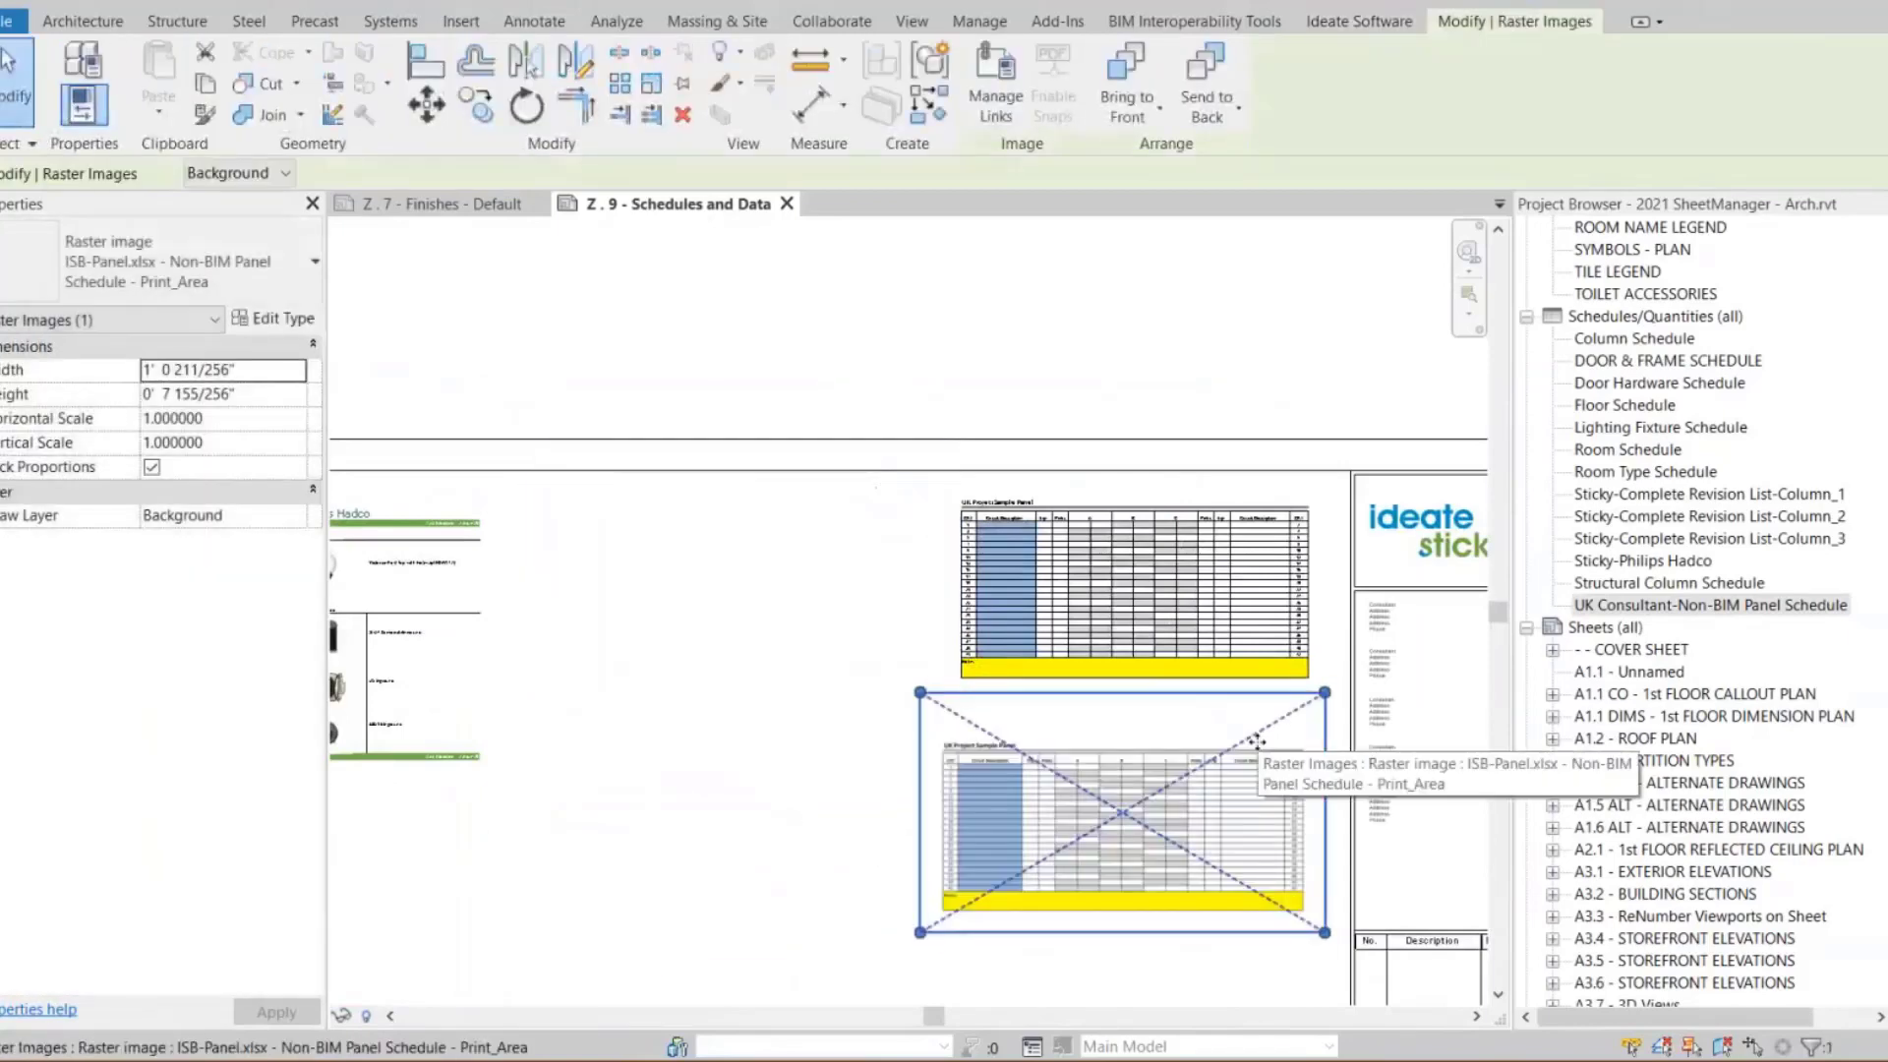
pyautogui.press('Right')
pyautogui.press('Right')
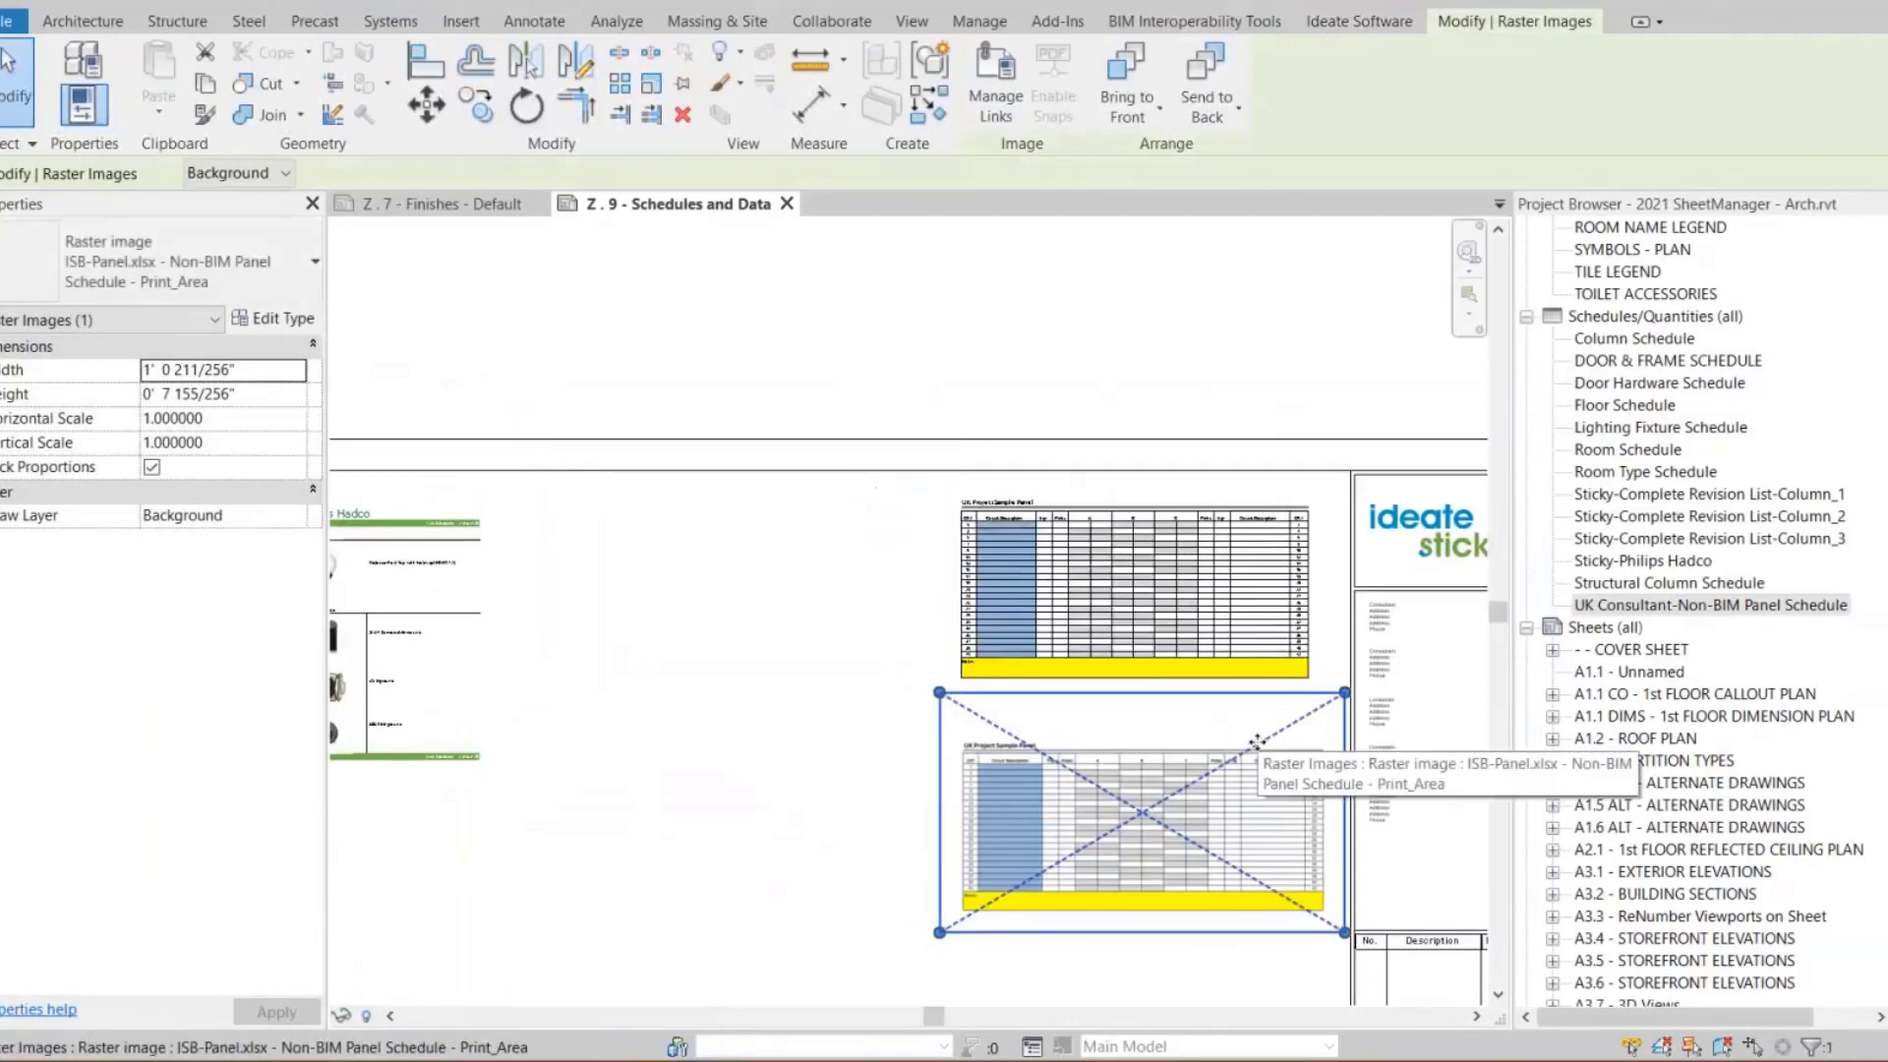
pyautogui.click(795, 742)
pyautogui.scroll(-2, 794, 741)
pyautogui.moveTo(796, 743); pyautogui.dragTo(768, 520, button='middle')
pyautogui.scroll(1, 768, 520)
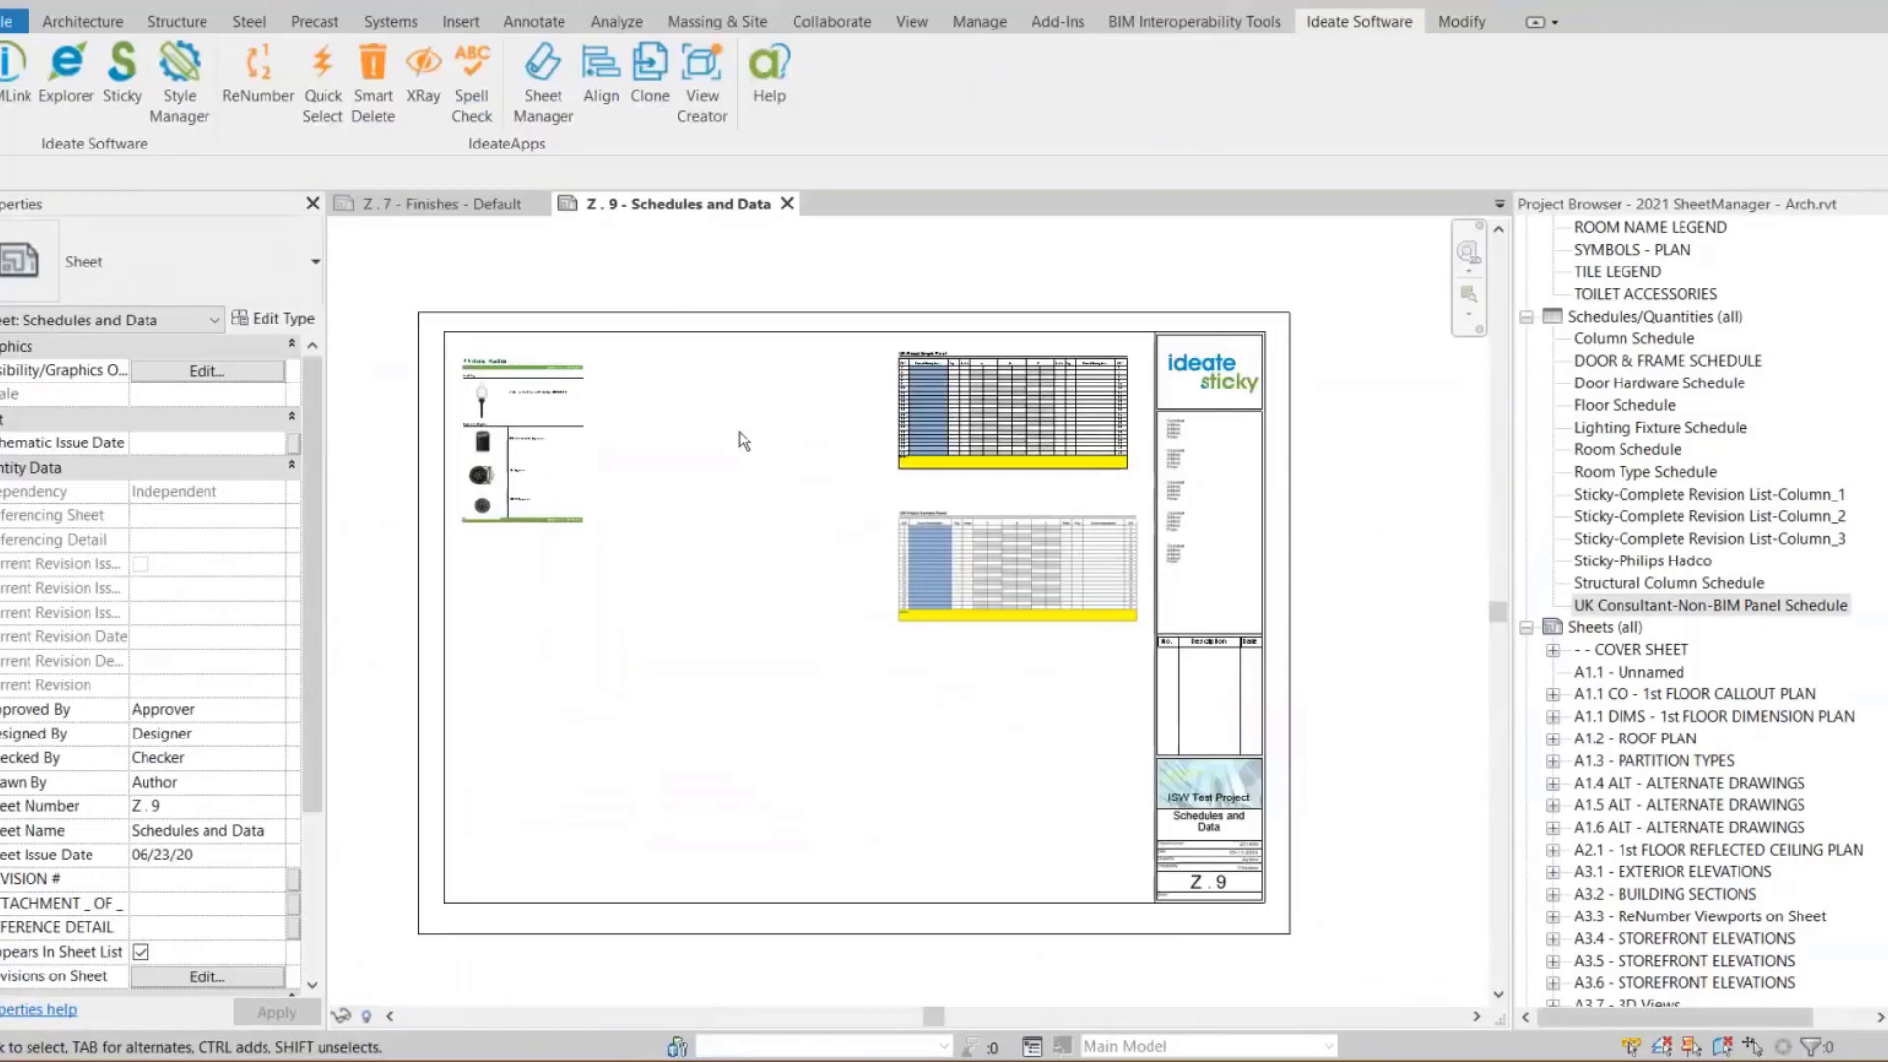
# Open Sticky and start creating an image sticky from the ISB-Specifications.docx file in the Samples folder
pyautogui.click(122, 74)
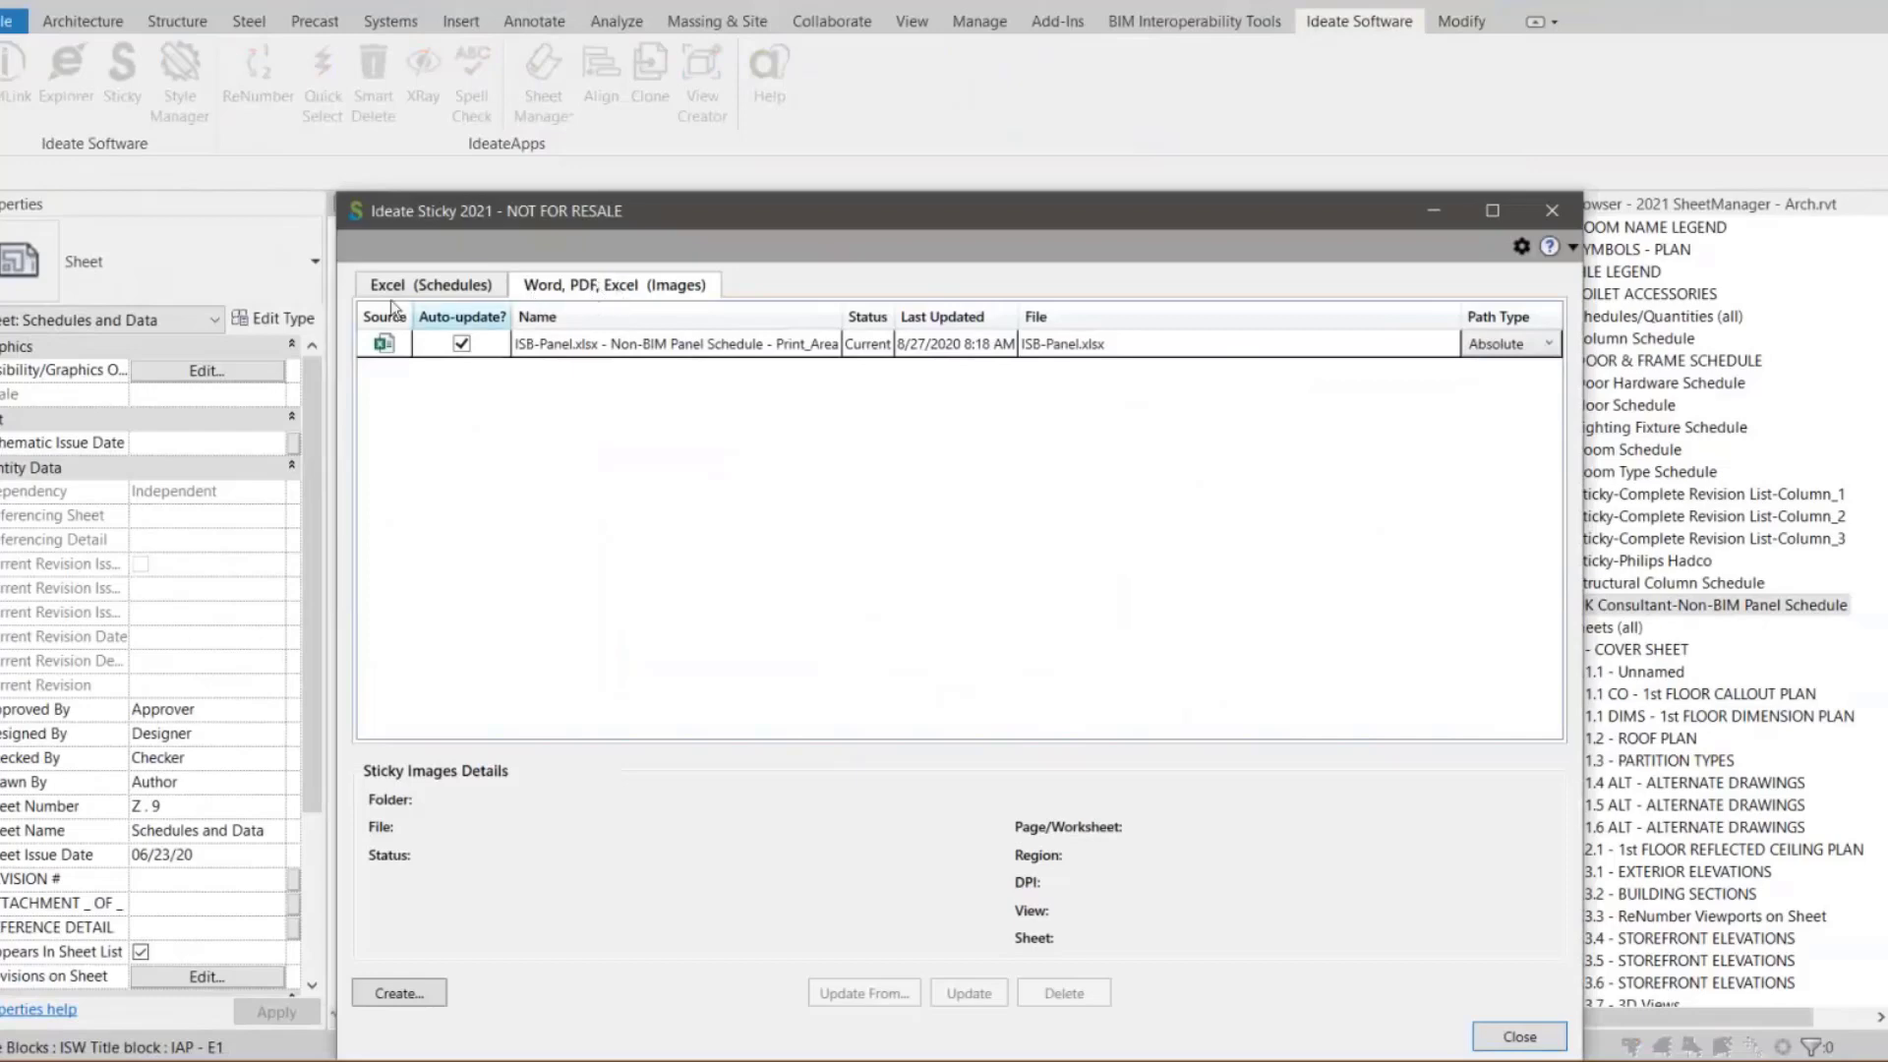
pyautogui.click(417, 285)
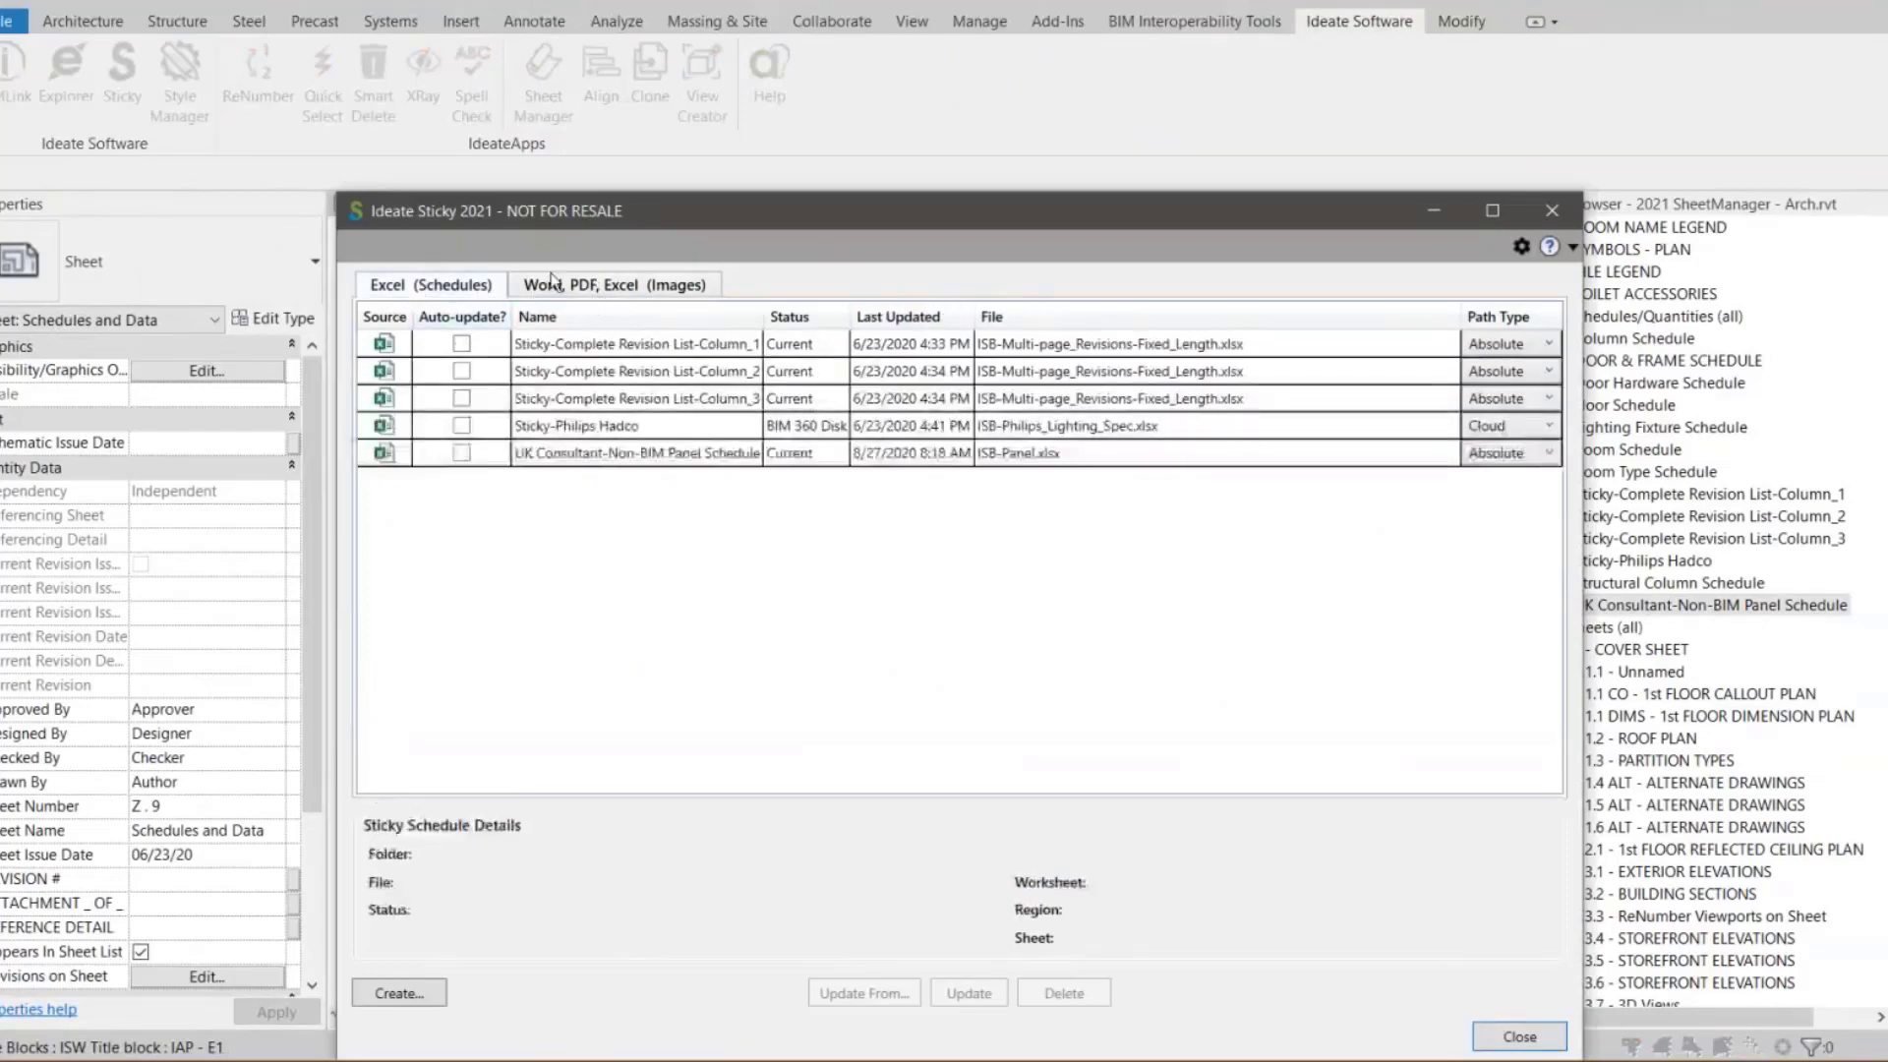
pyautogui.click(604, 290)
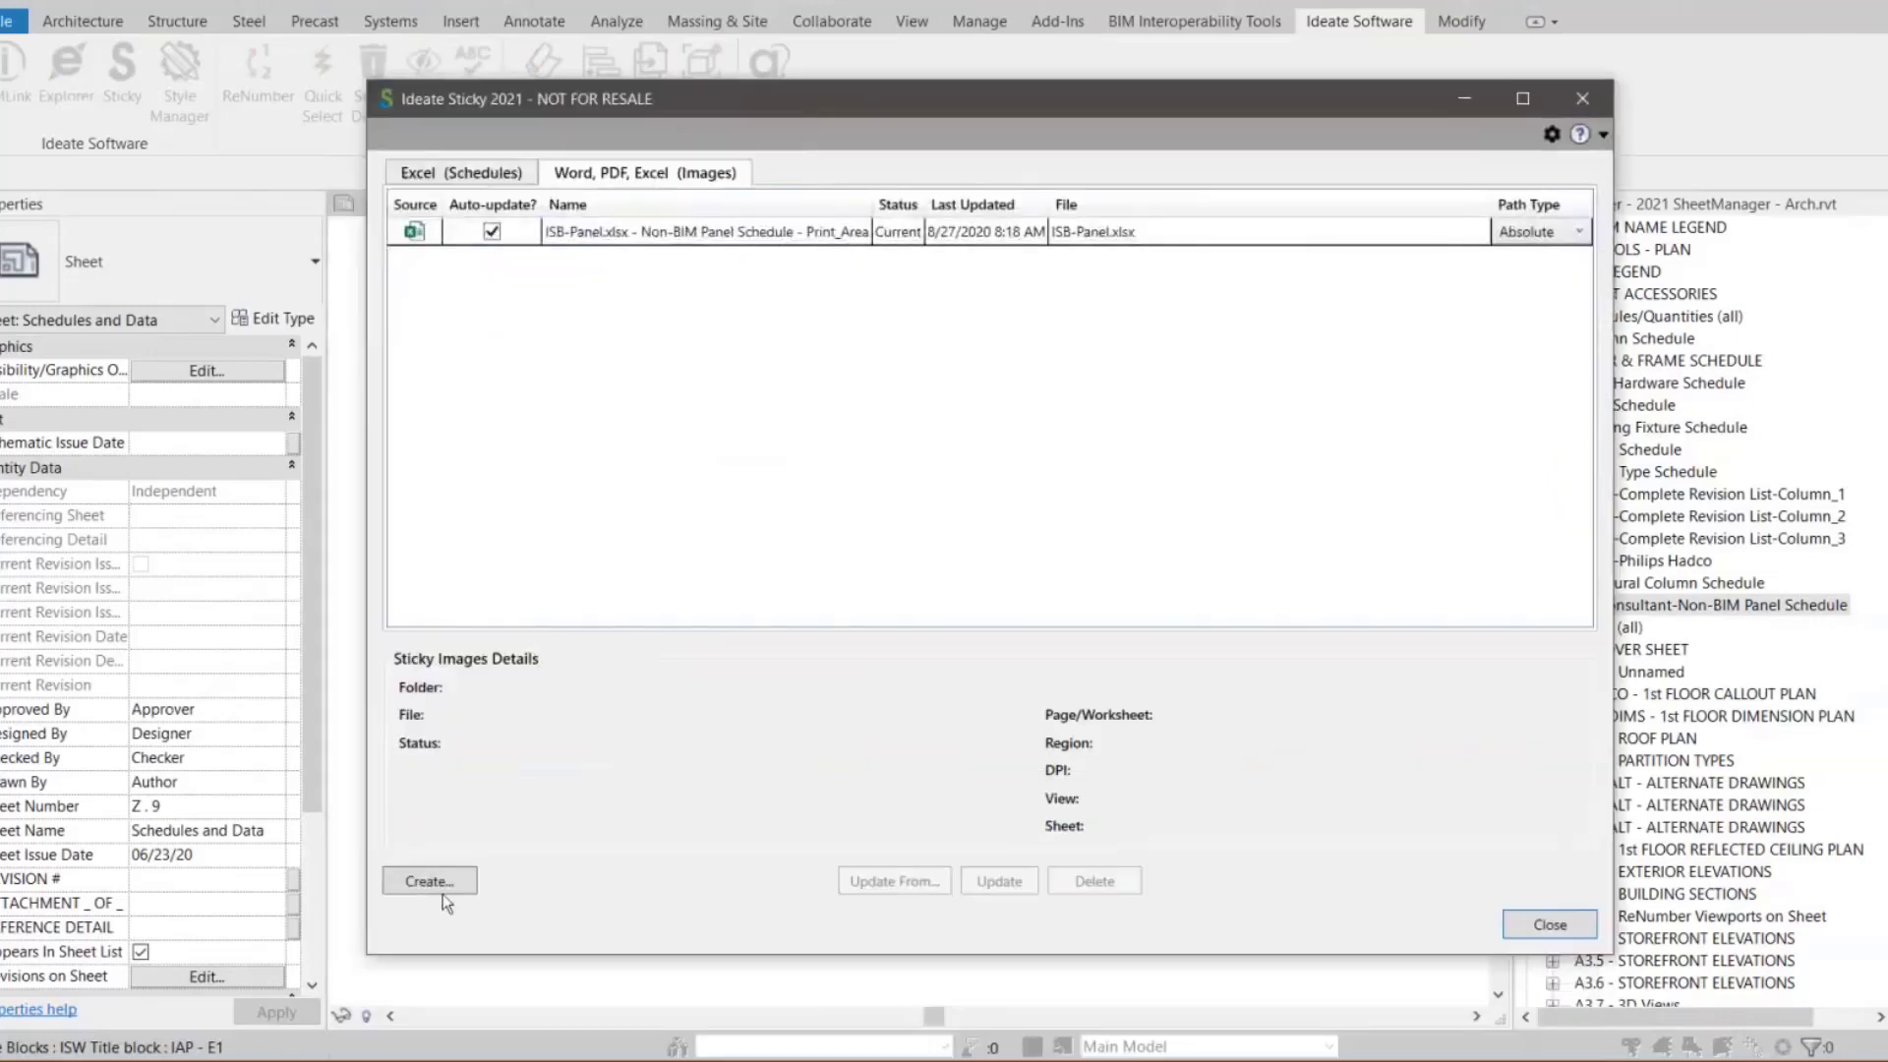
pyautogui.click(441, 889)
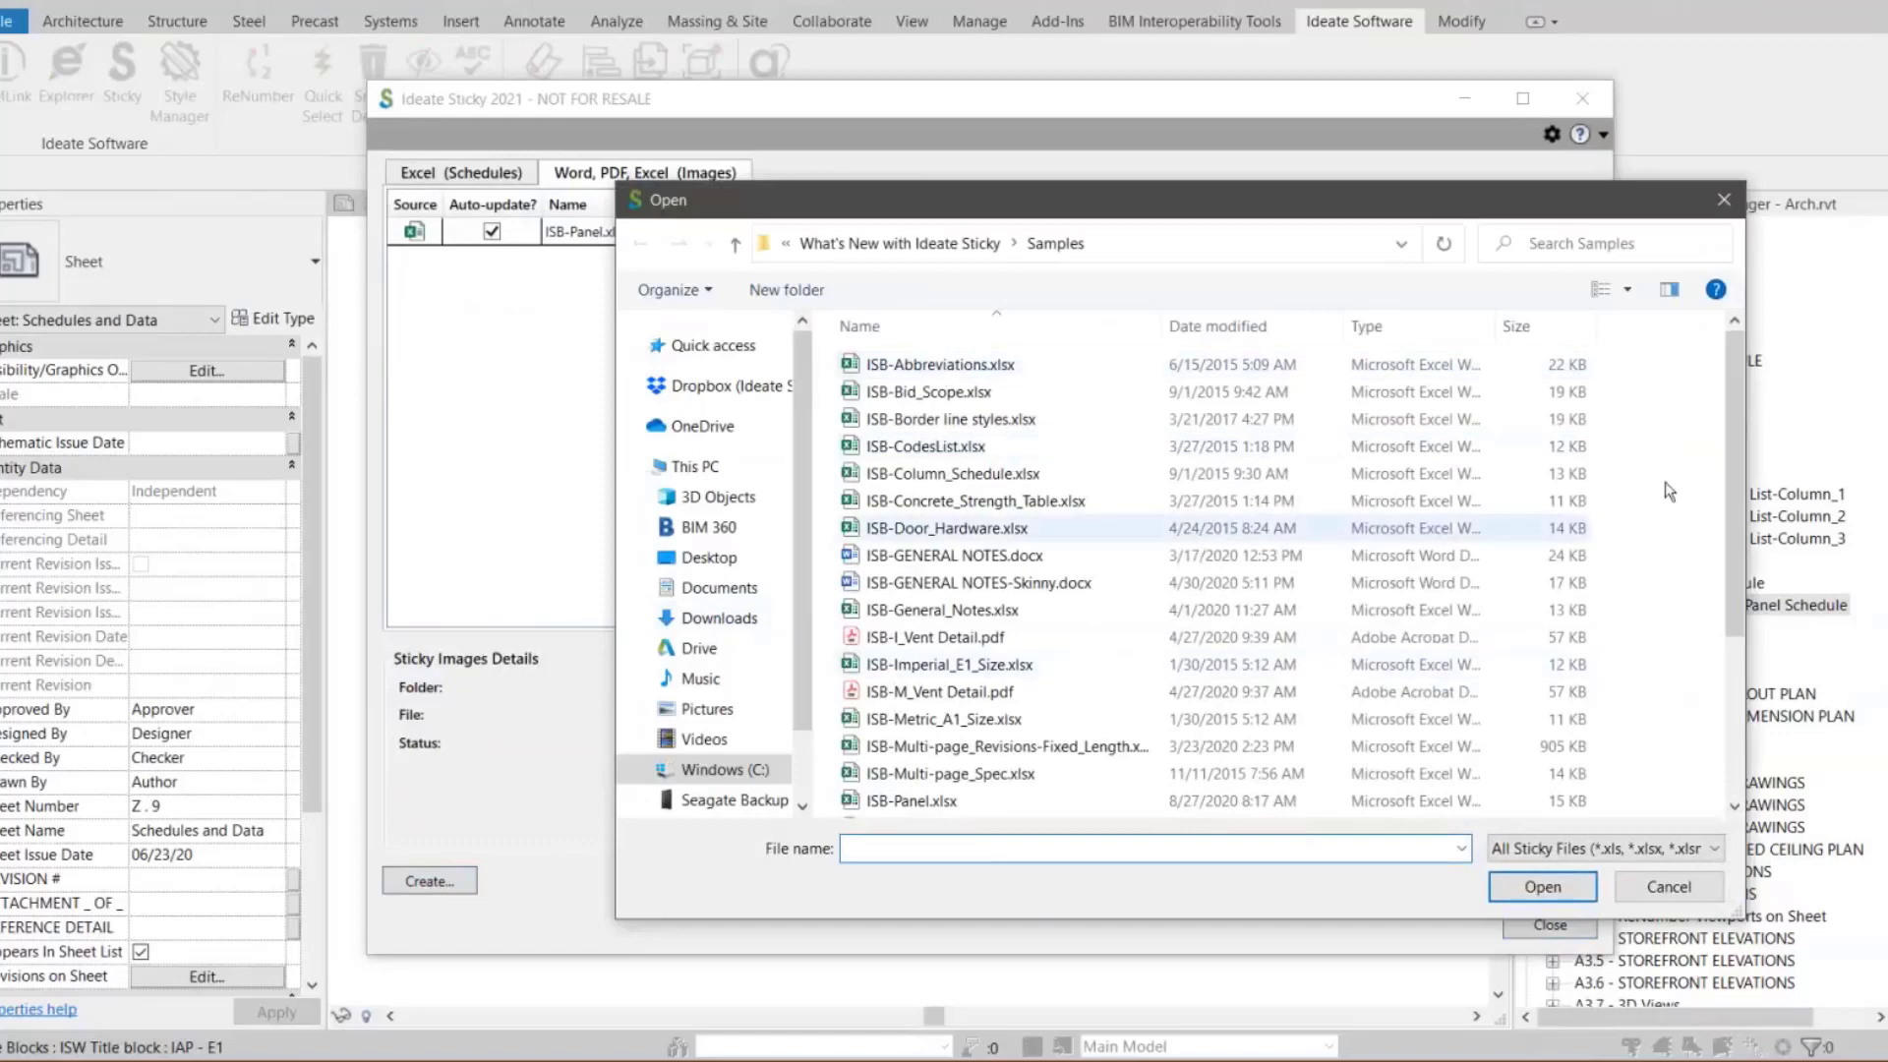
pyautogui.moveTo(1734, 487); pyautogui.dragTo(1709, 673)
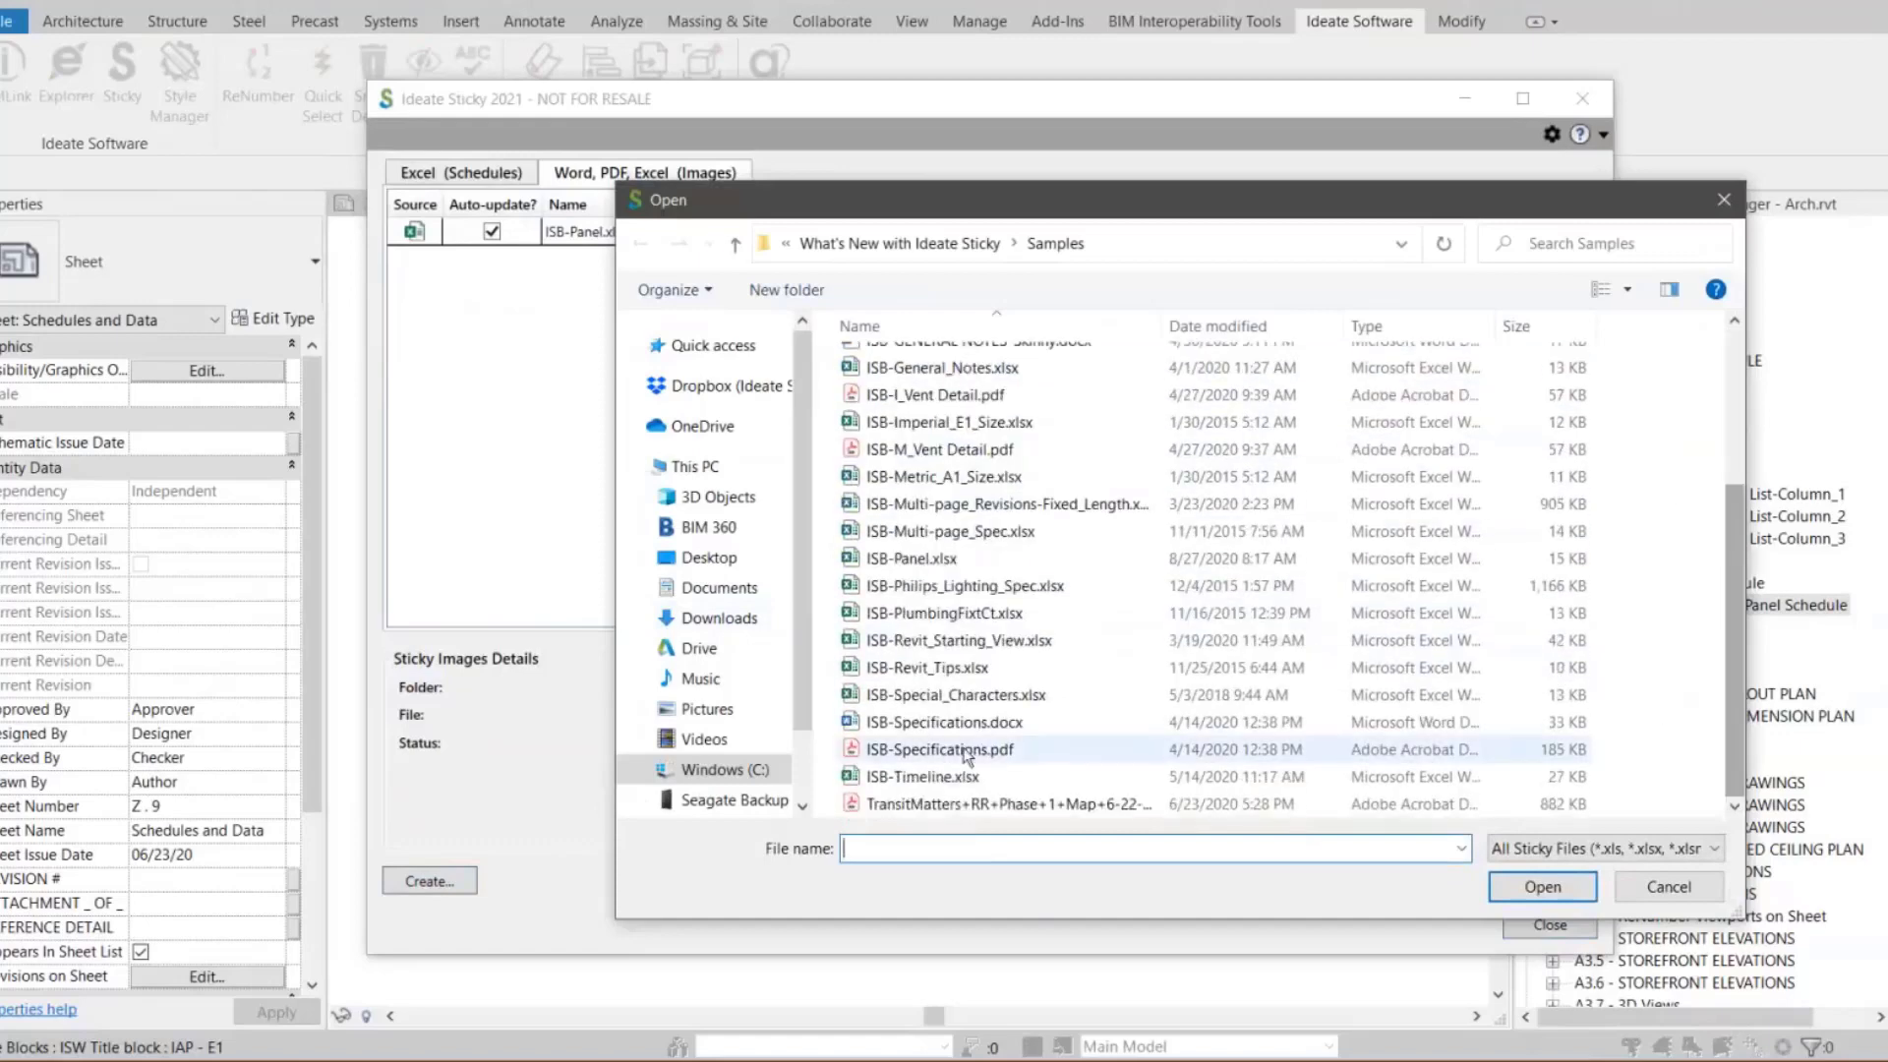
pyautogui.click(952, 727)
pyautogui.click(1542, 888)
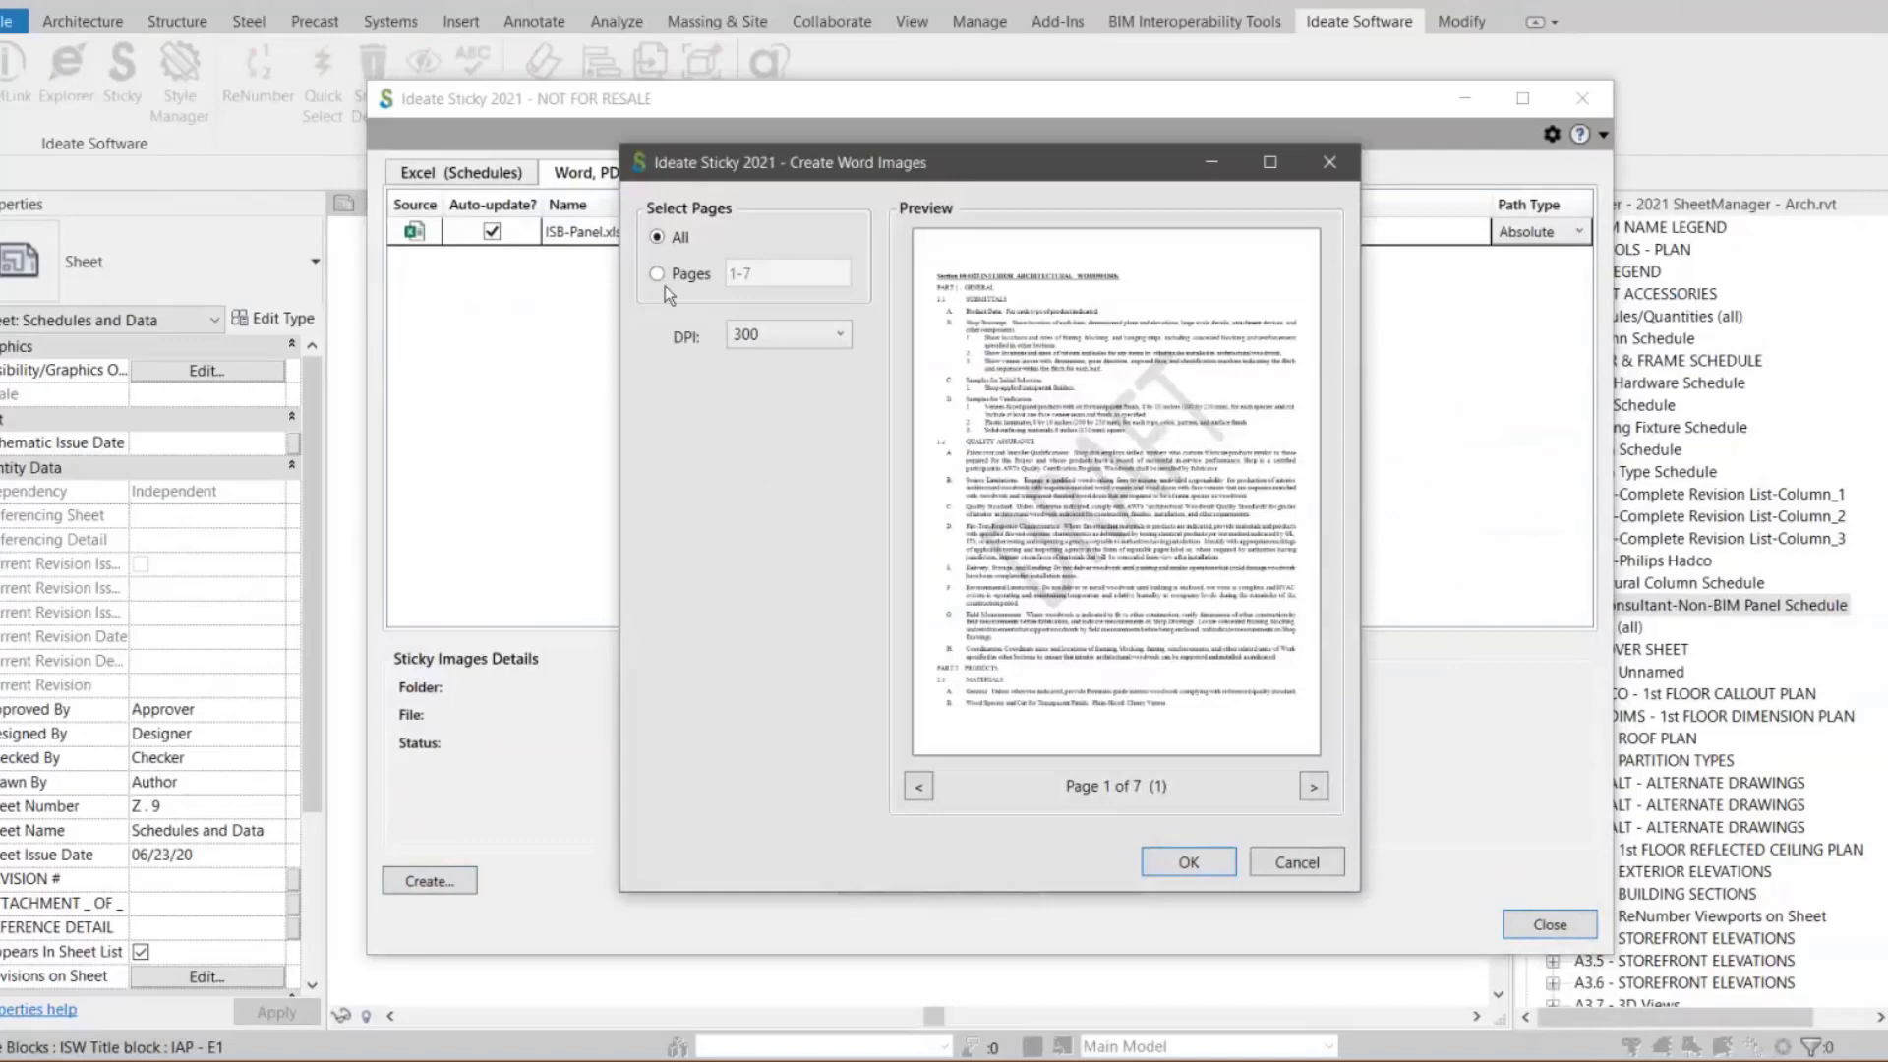
# Limit the Word images to pages 1-3 at 300 DPI and create the image stickies
pyautogui.click(658, 276)
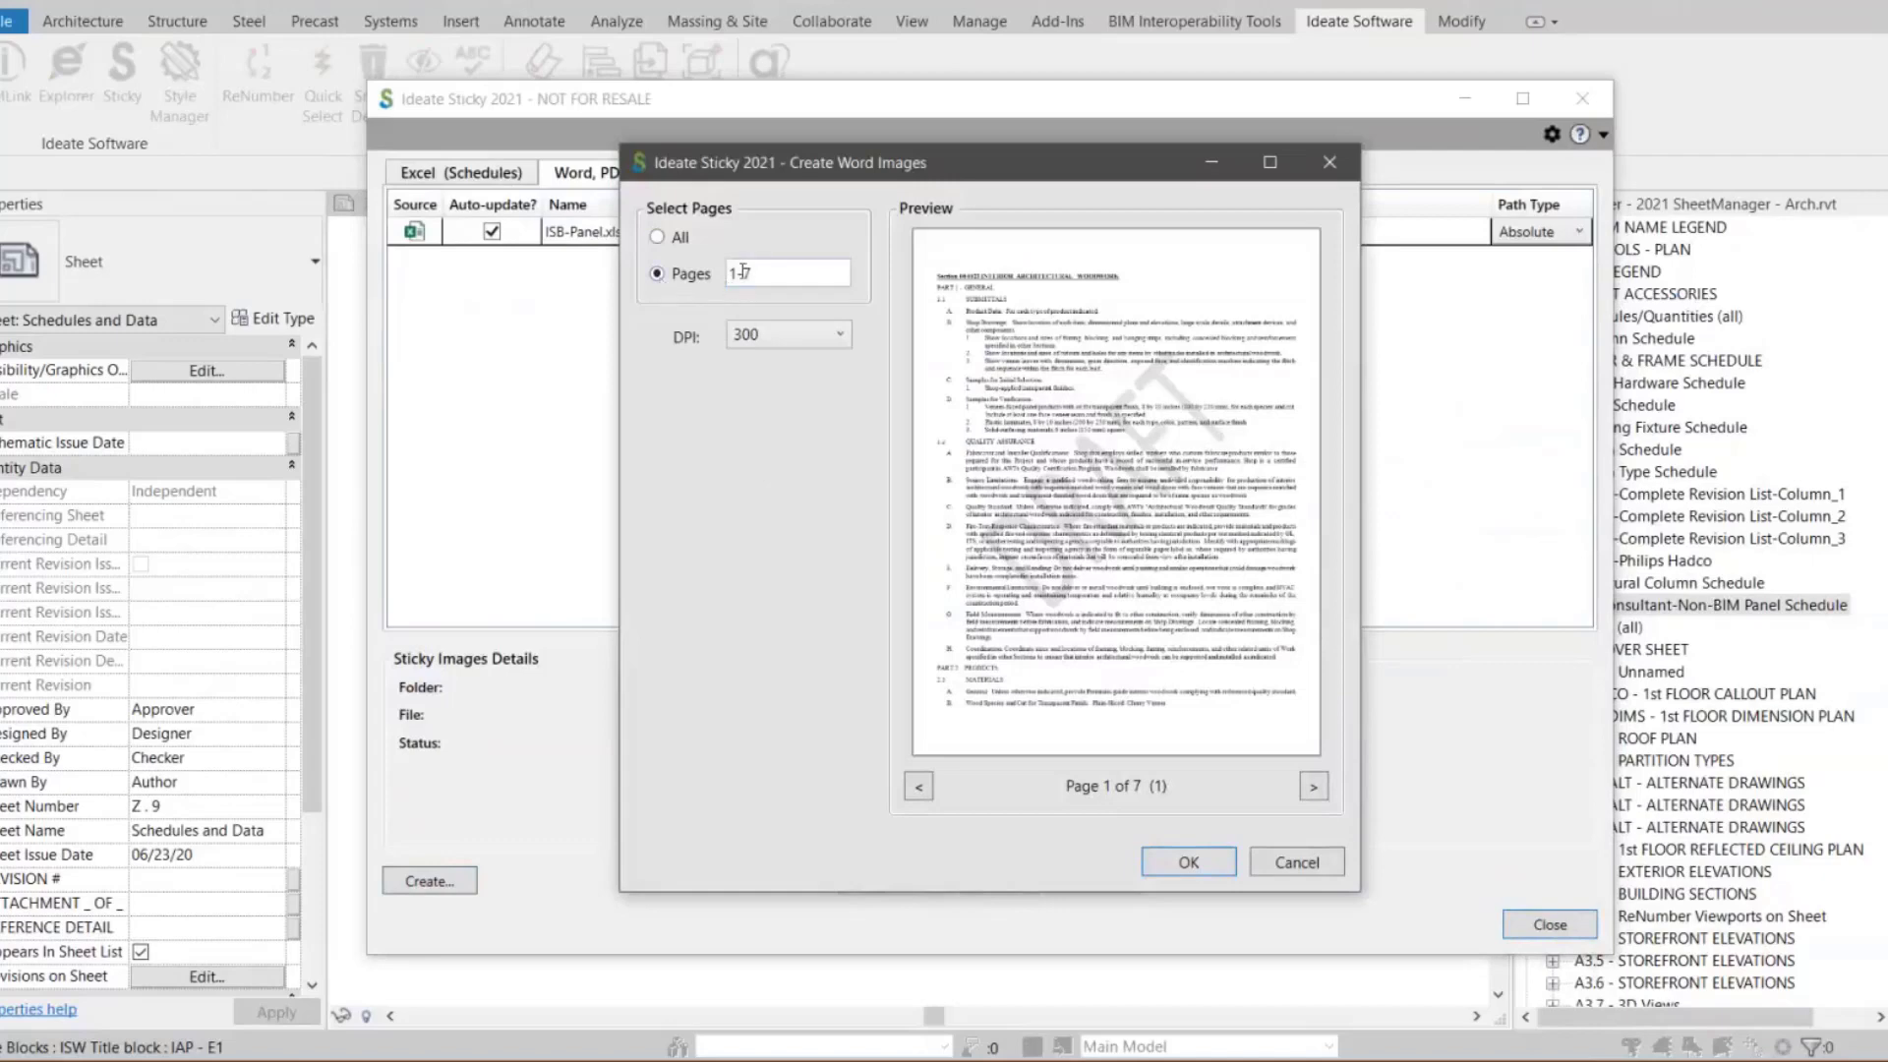
pyautogui.moveTo(757, 272); pyautogui.dragTo(691, 275)
pyautogui.write('1-3')
pyautogui.click(839, 337)
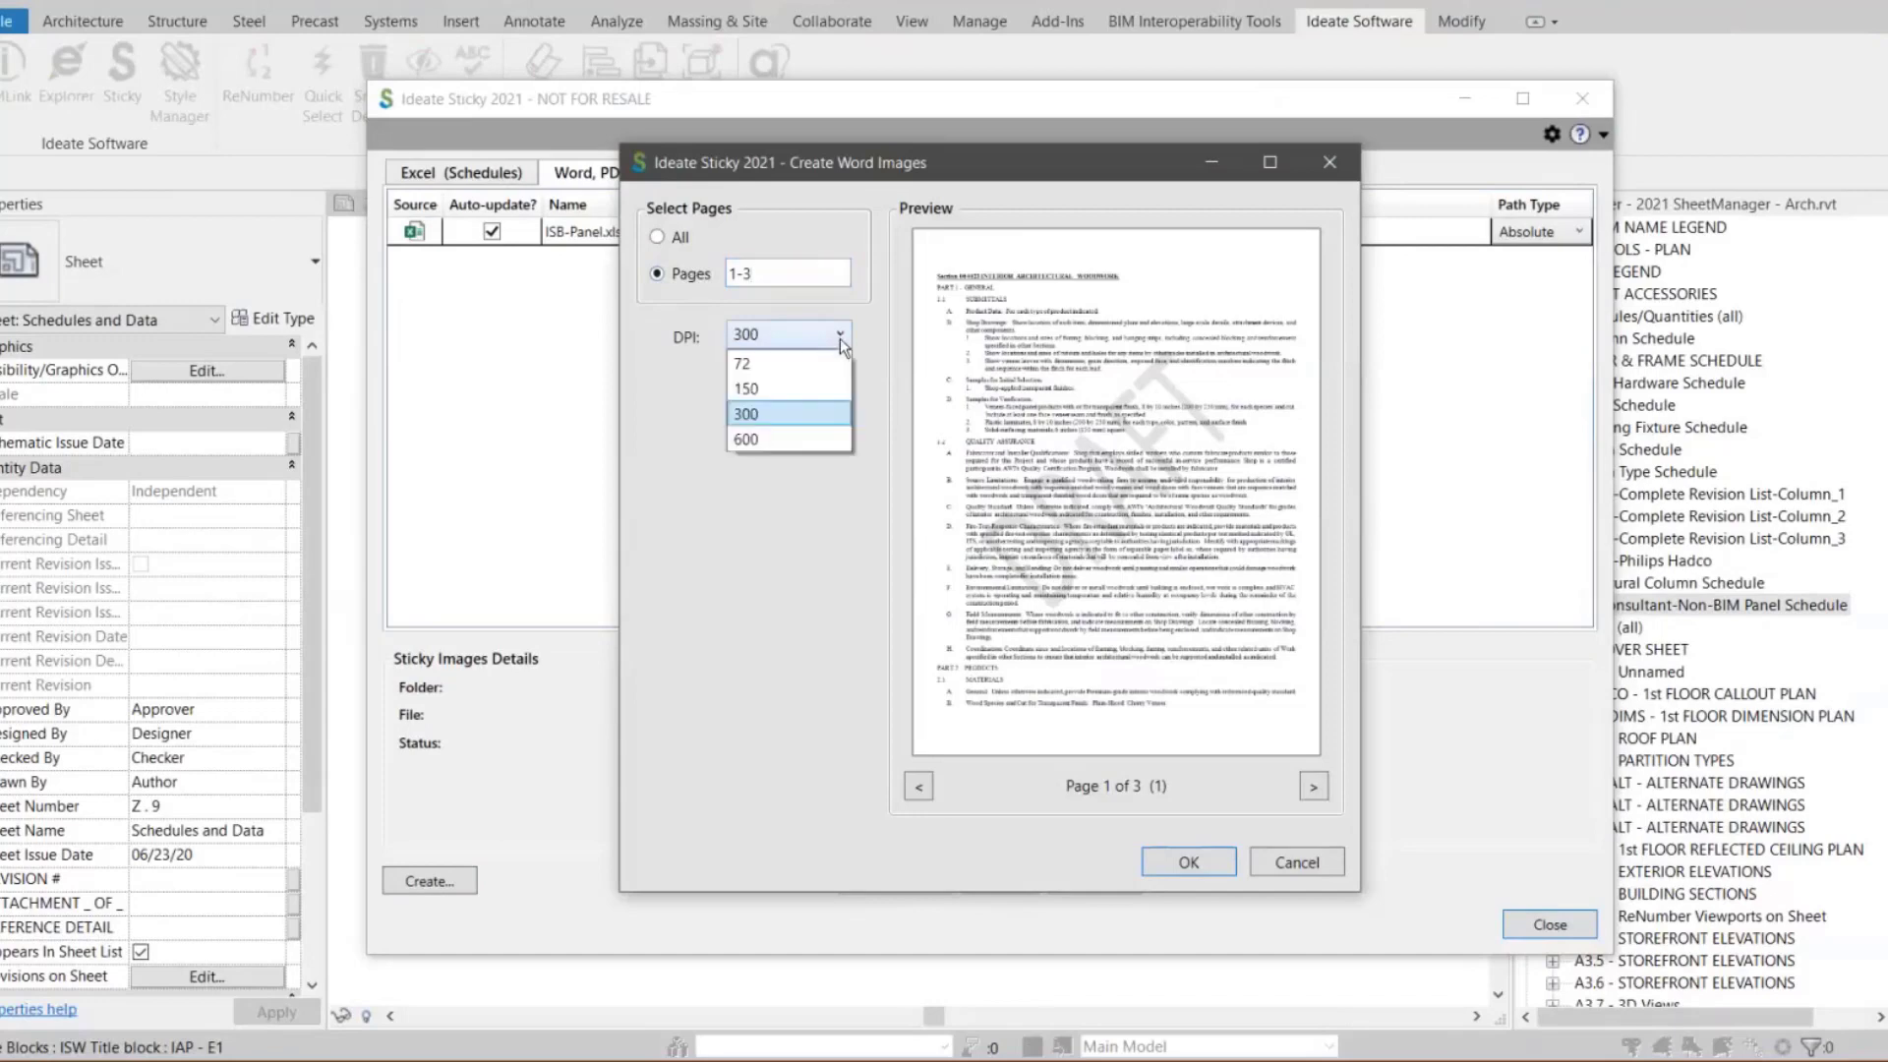
pyautogui.click(749, 414)
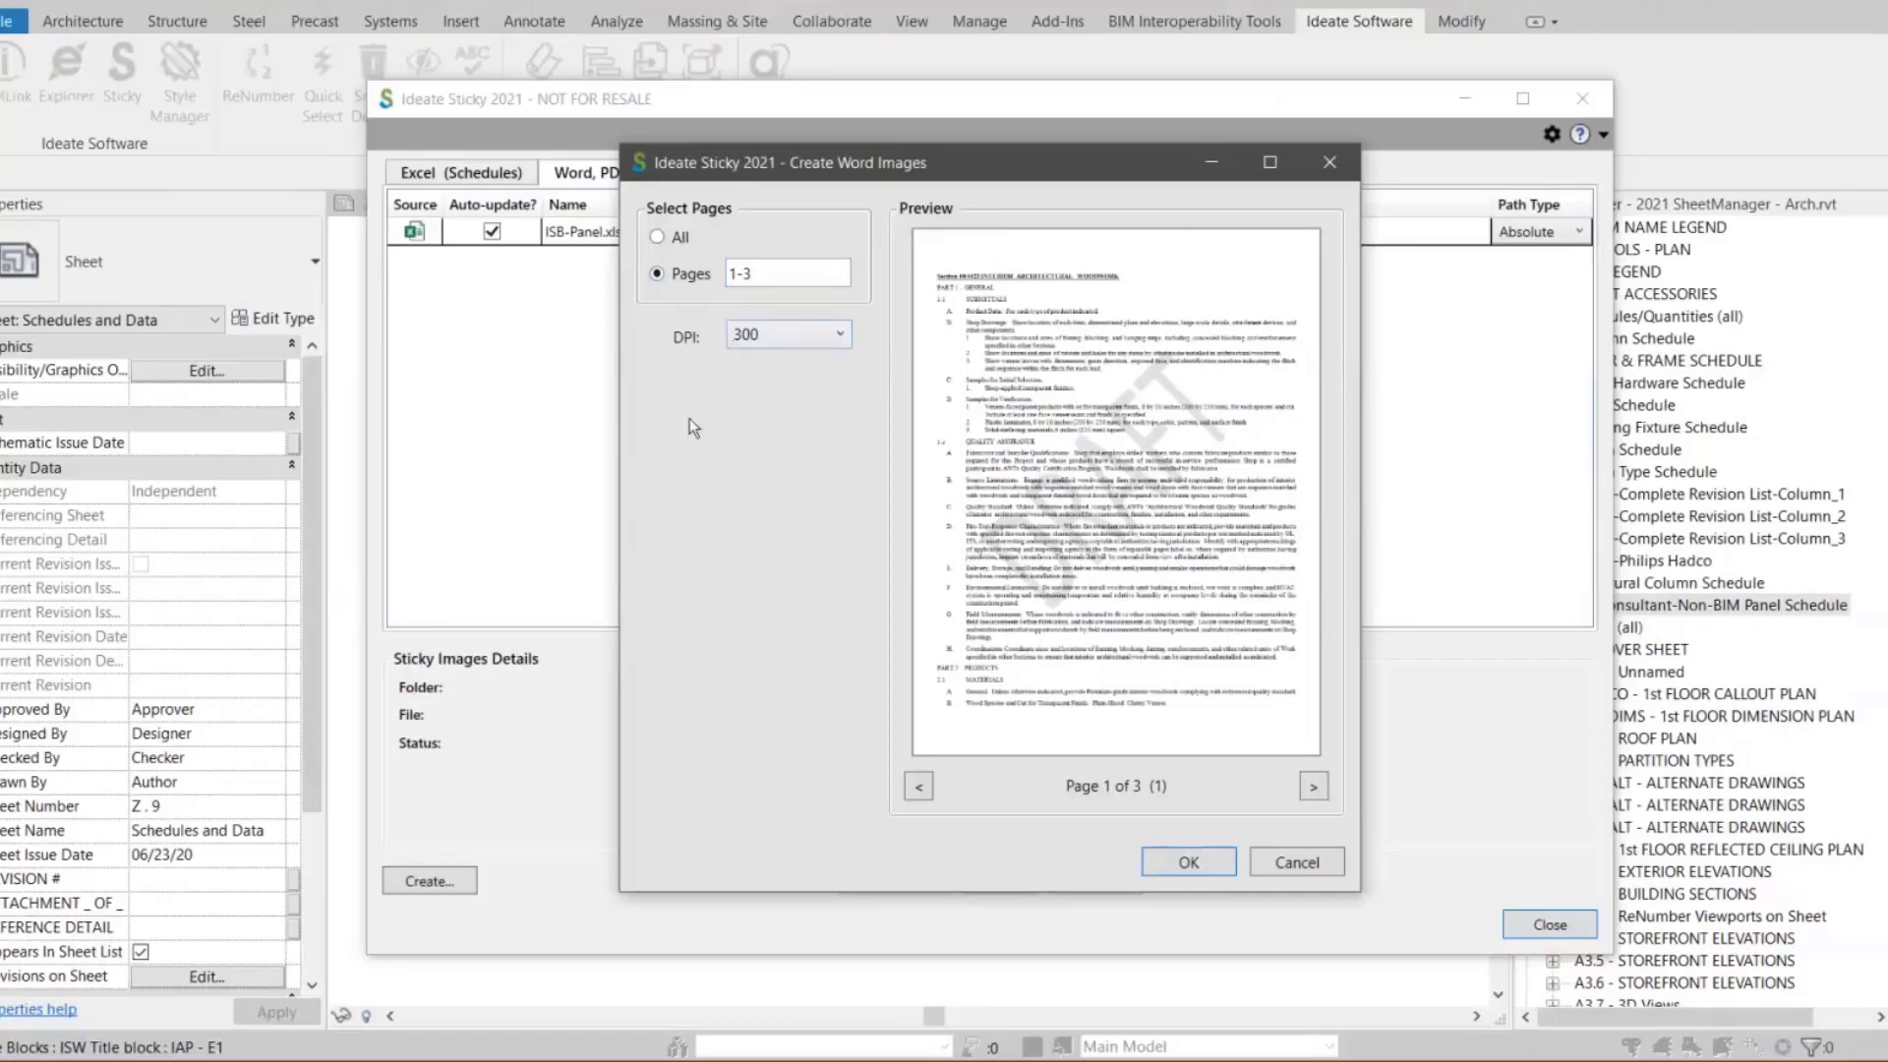
pyautogui.click(775, 334)
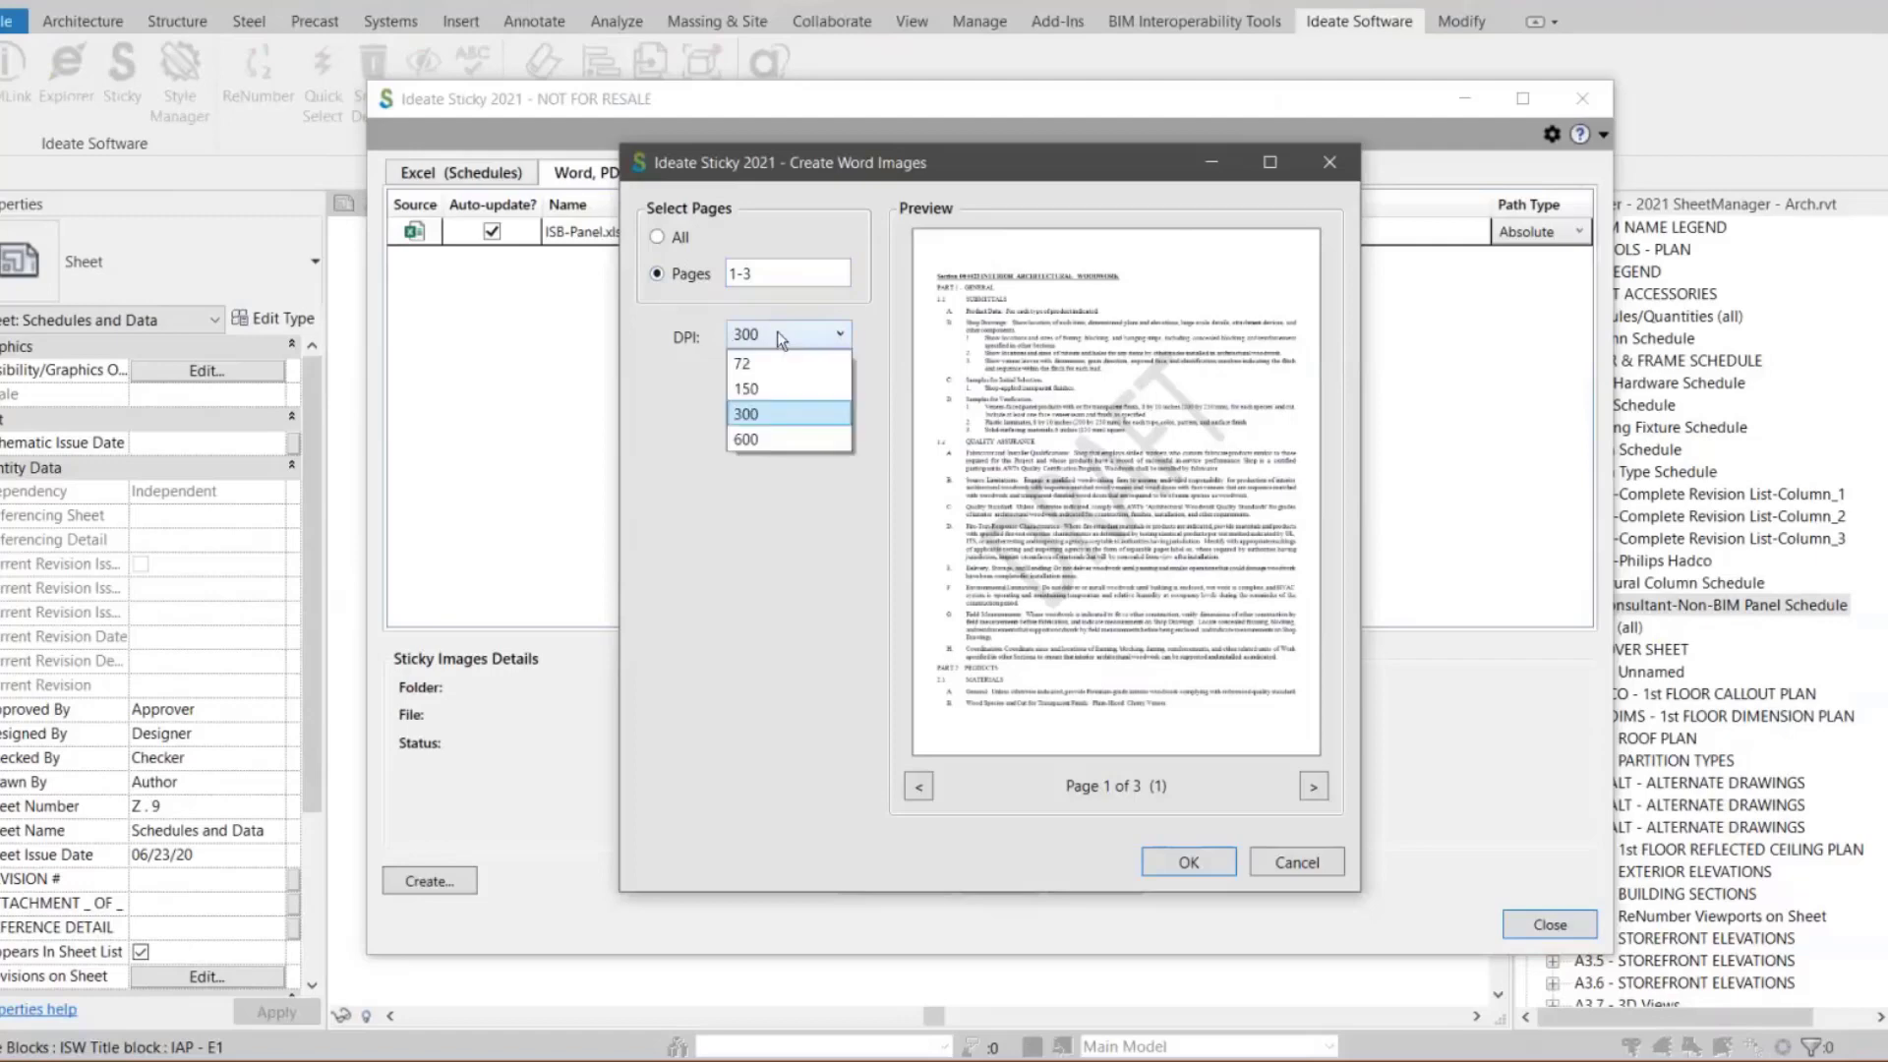
pyautogui.click(746, 414)
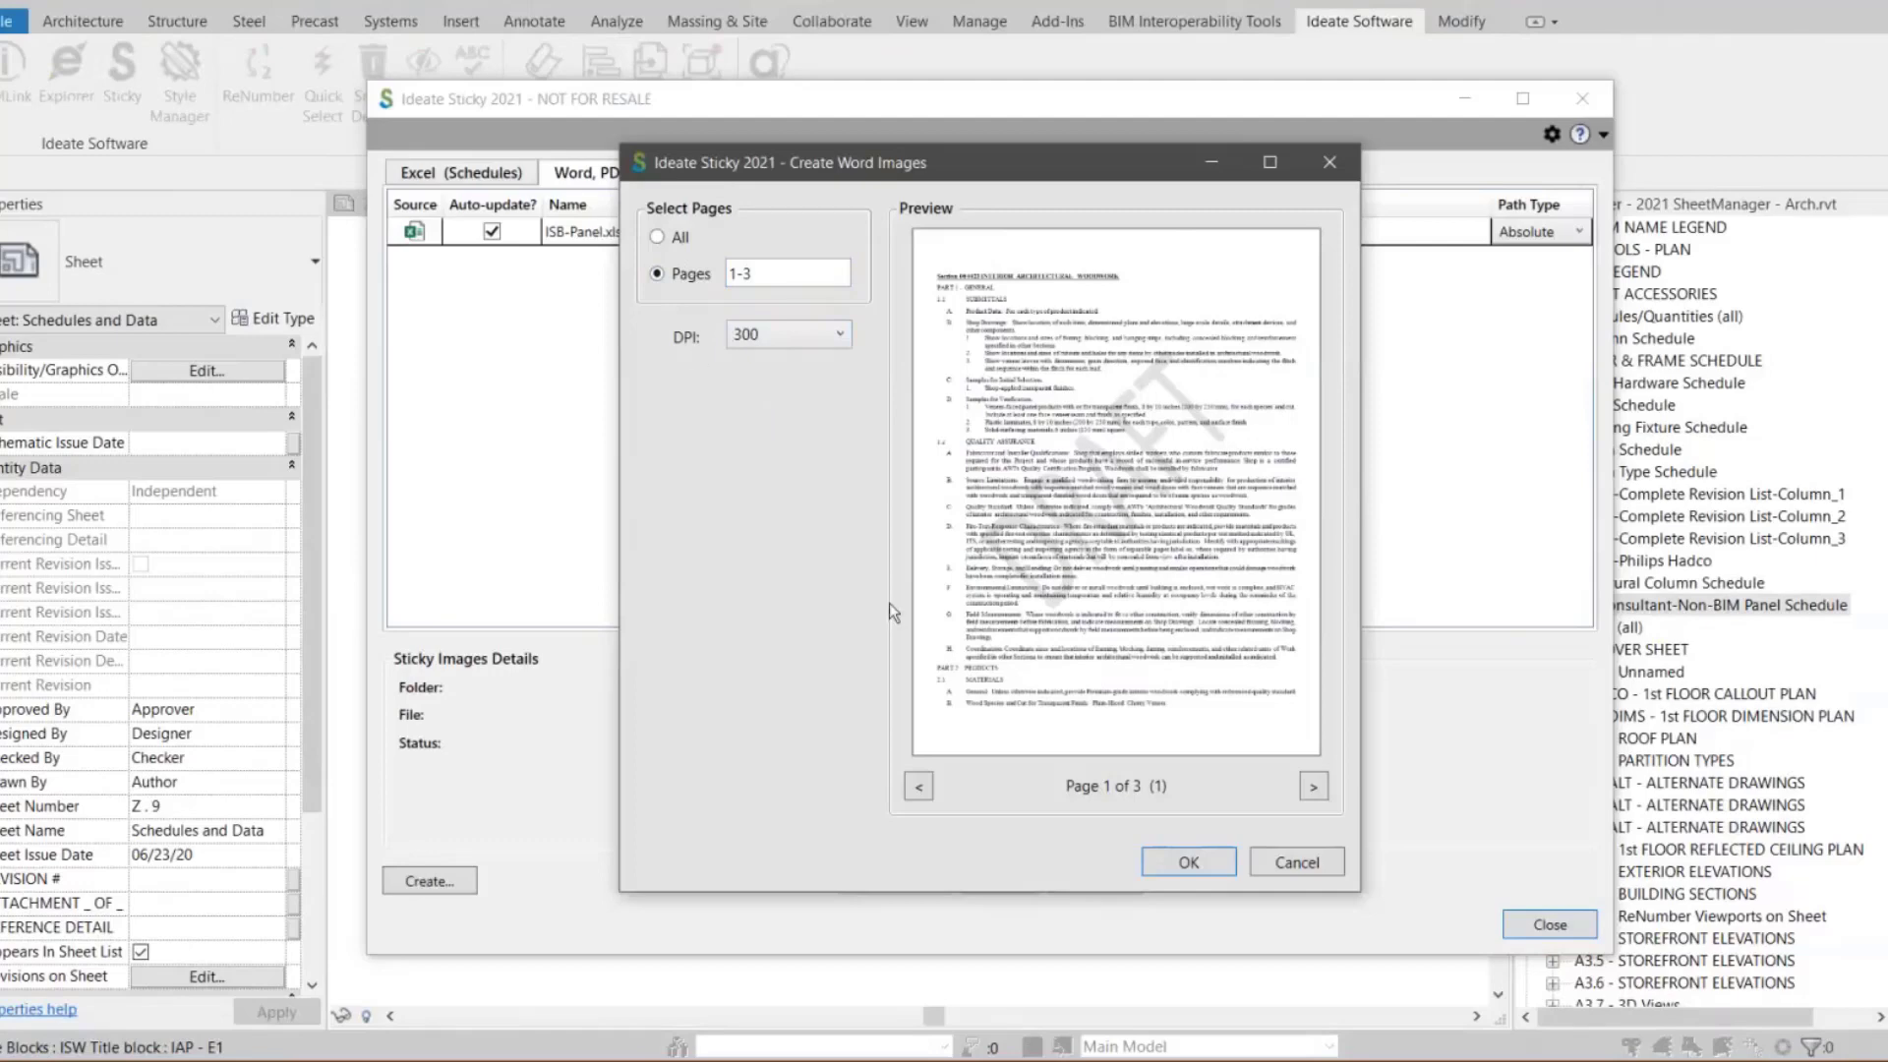
pyautogui.click(1171, 873)
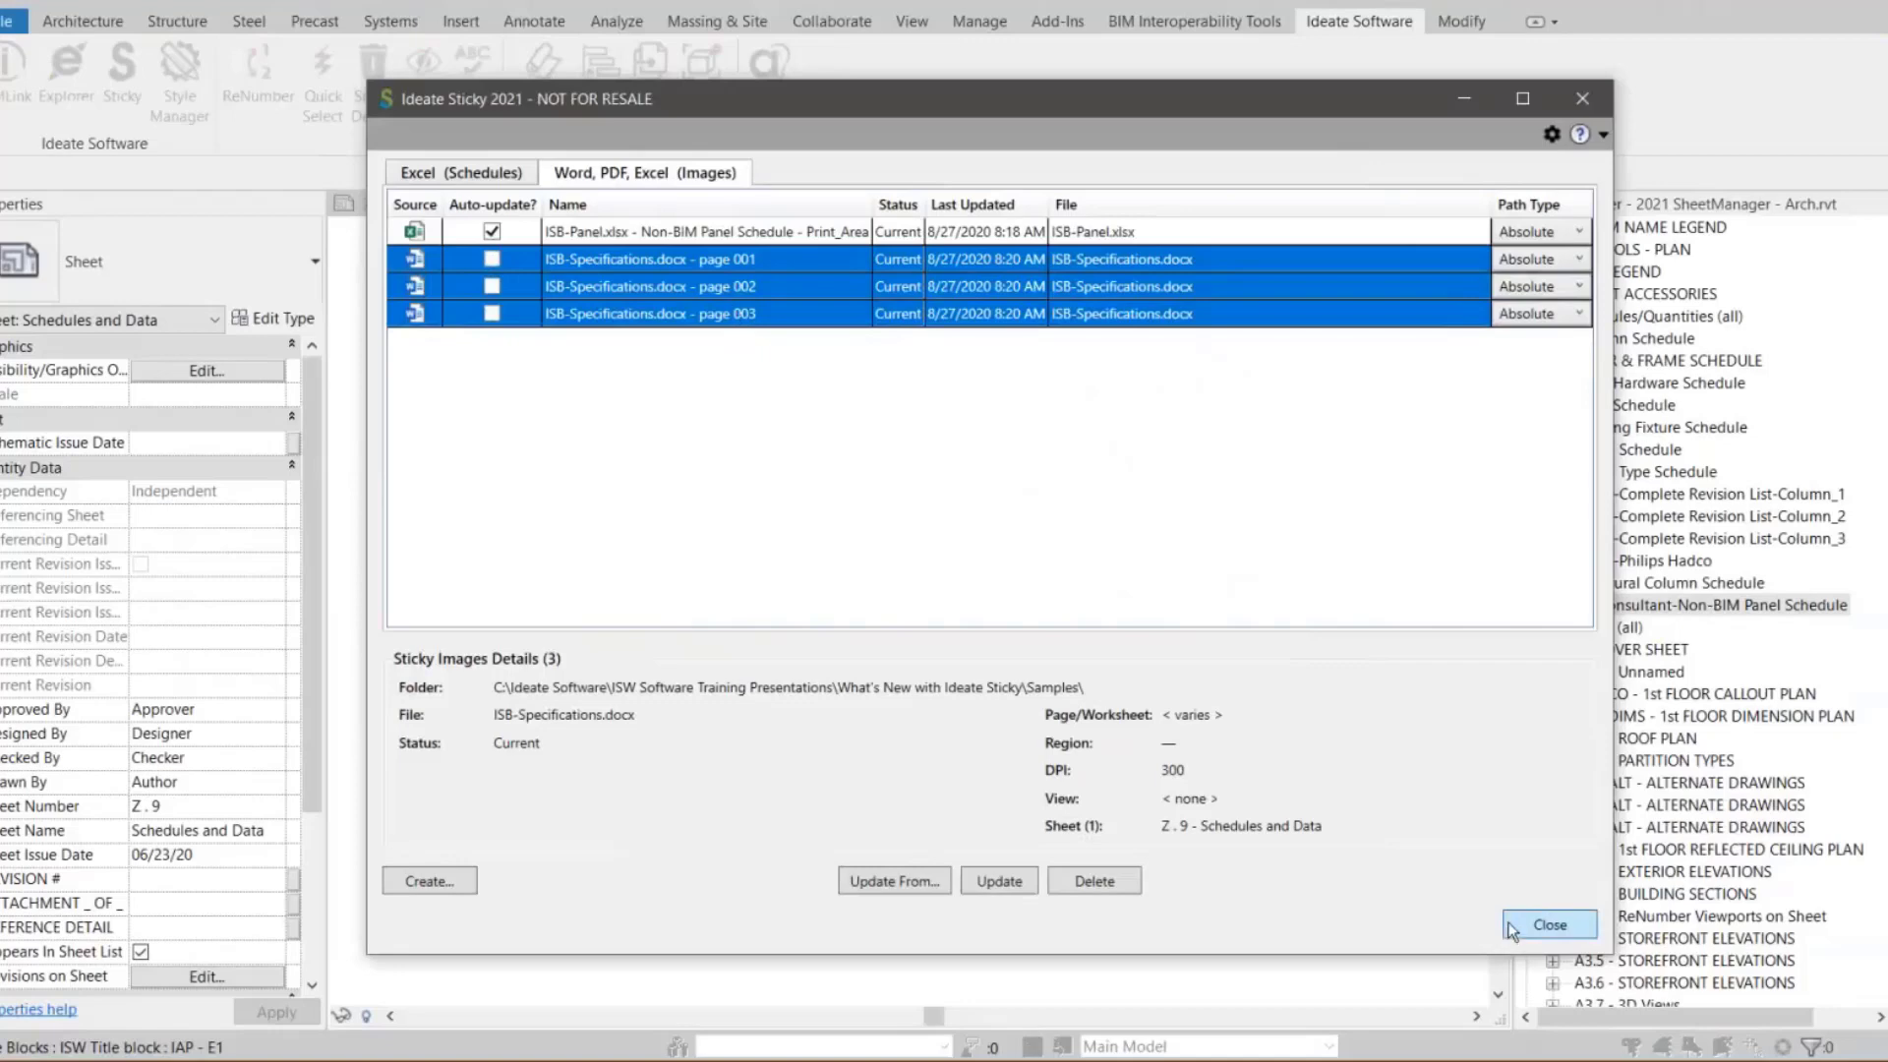
# Close the Sticky manager and move the three specification page images onto the lower part of sheet Z . 9
pyautogui.click(1550, 925)
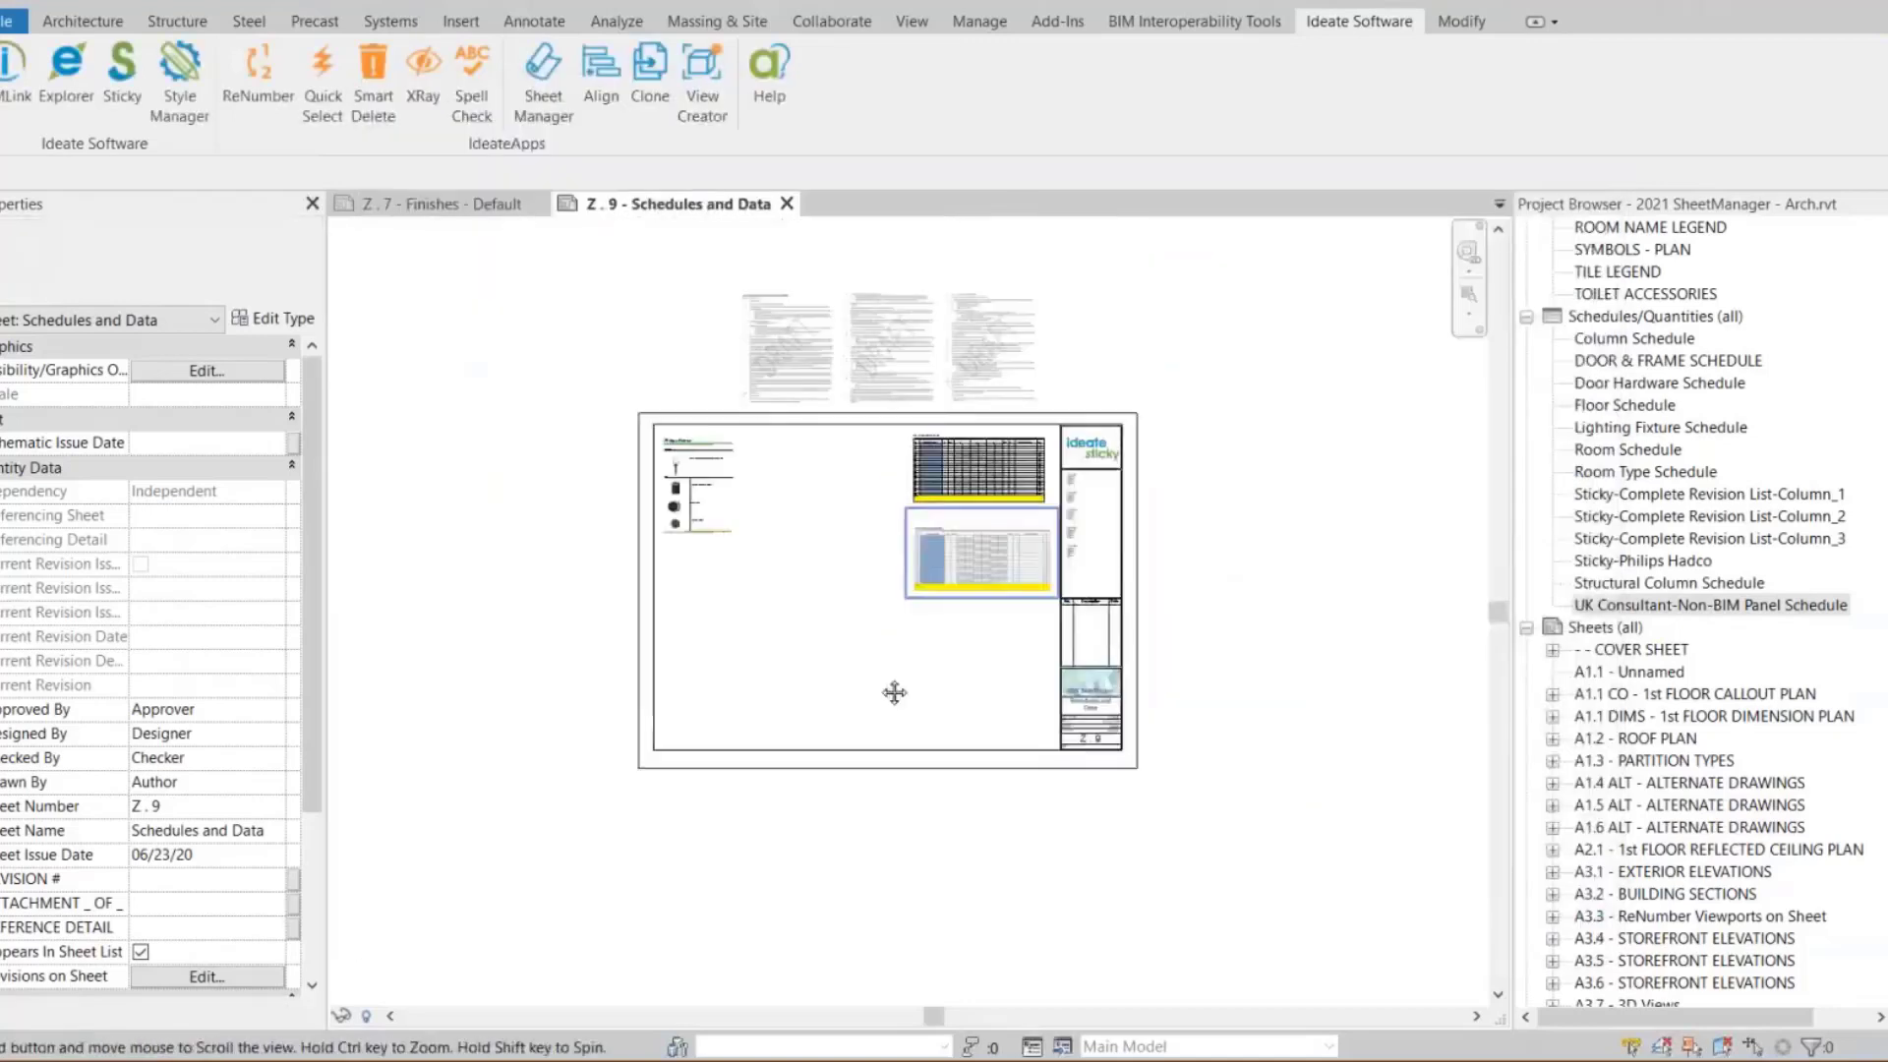
pyautogui.moveTo(1090, 494); pyautogui.dragTo(610, 403)
pyautogui.moveTo(728, 468); pyautogui.dragTo(758, 806)
pyautogui.click(1235, 584)
pyautogui.rightClick(1235, 584)
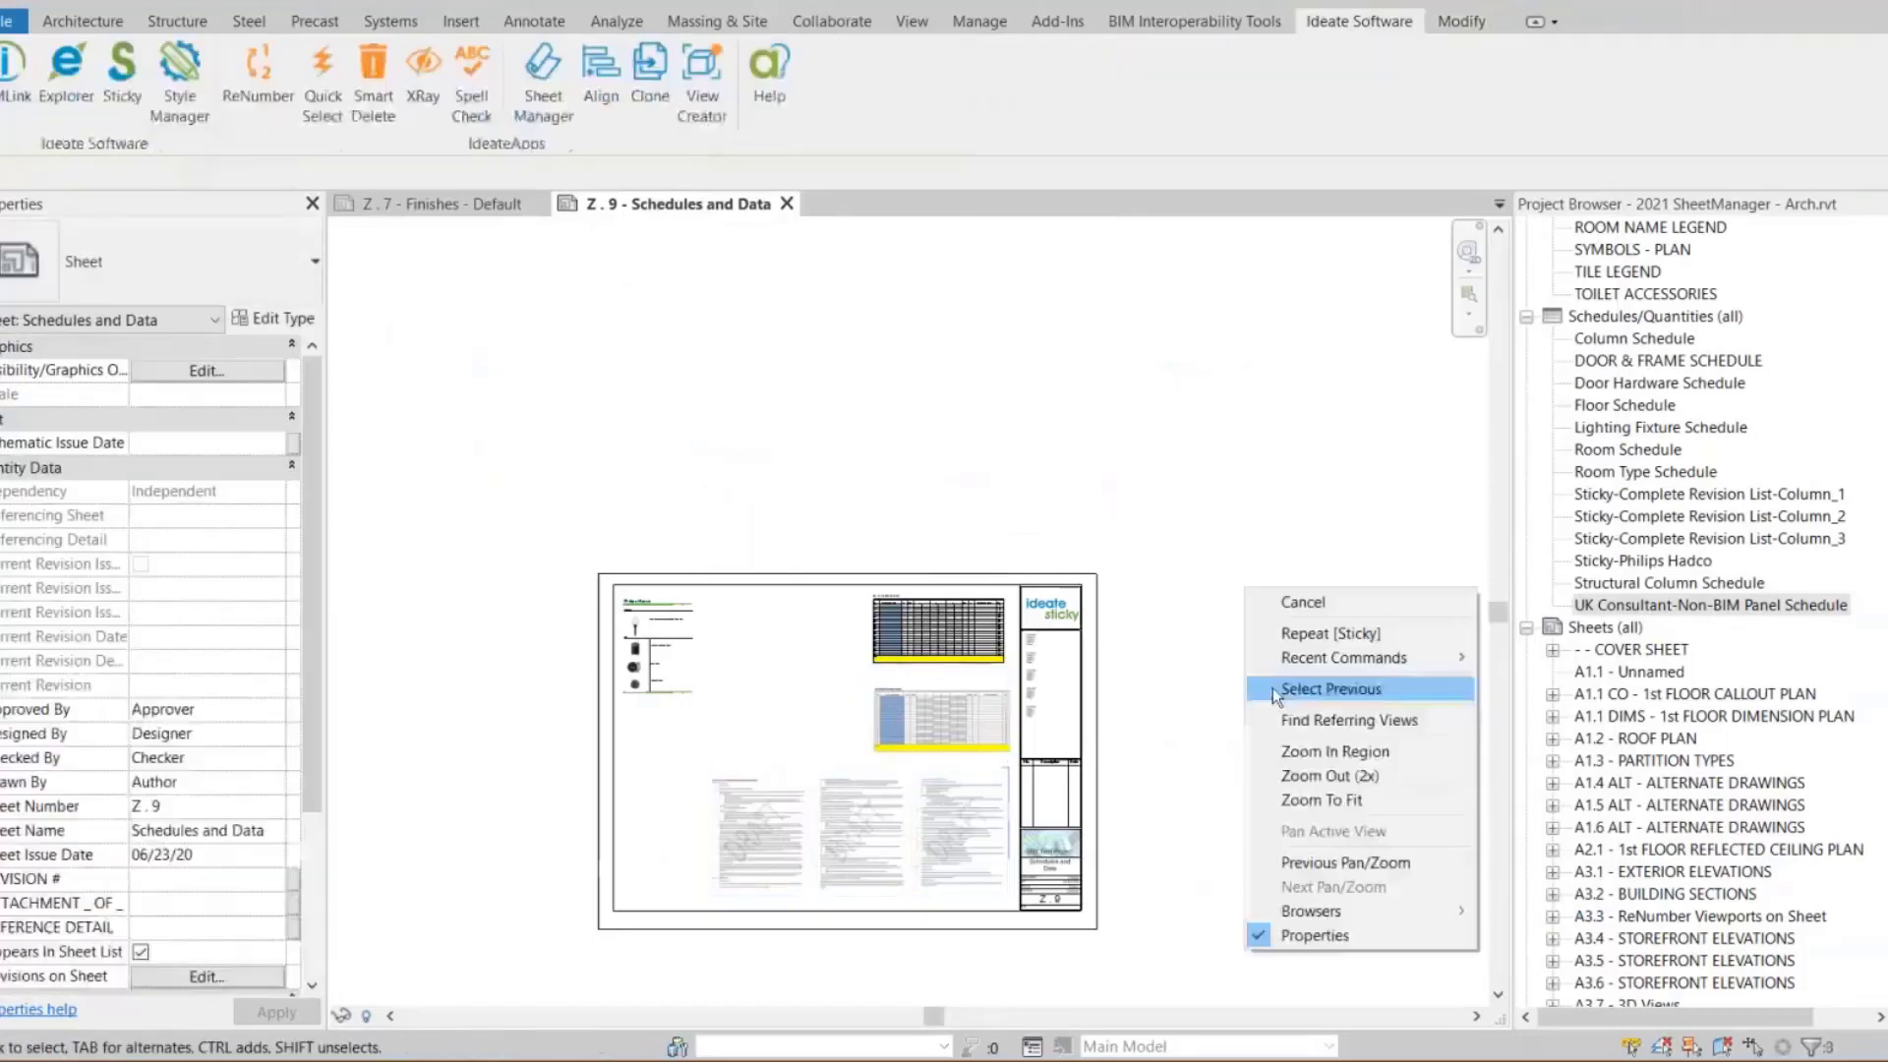
pyautogui.click(1295, 800)
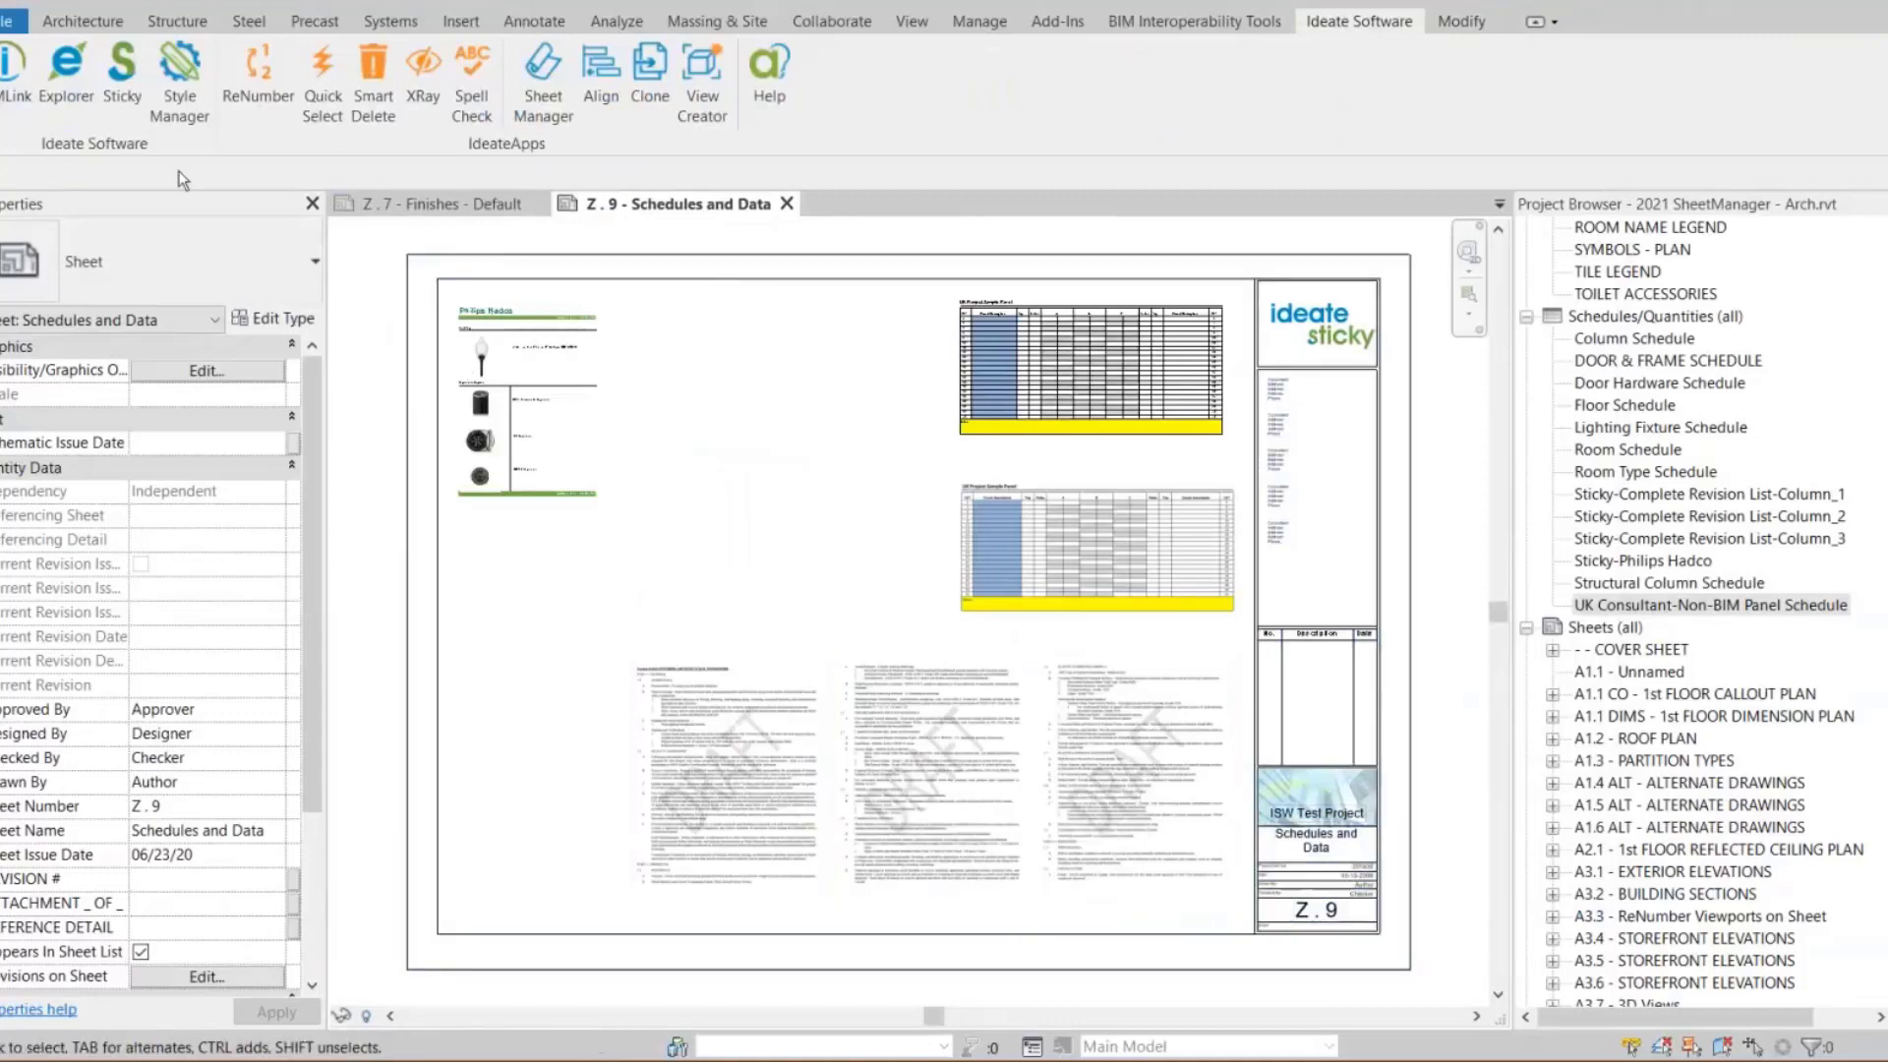
# Create a PDF image sticky from ISB-M_Vent Detail.pdf and close the Sticky manager
pyautogui.click(122, 74)
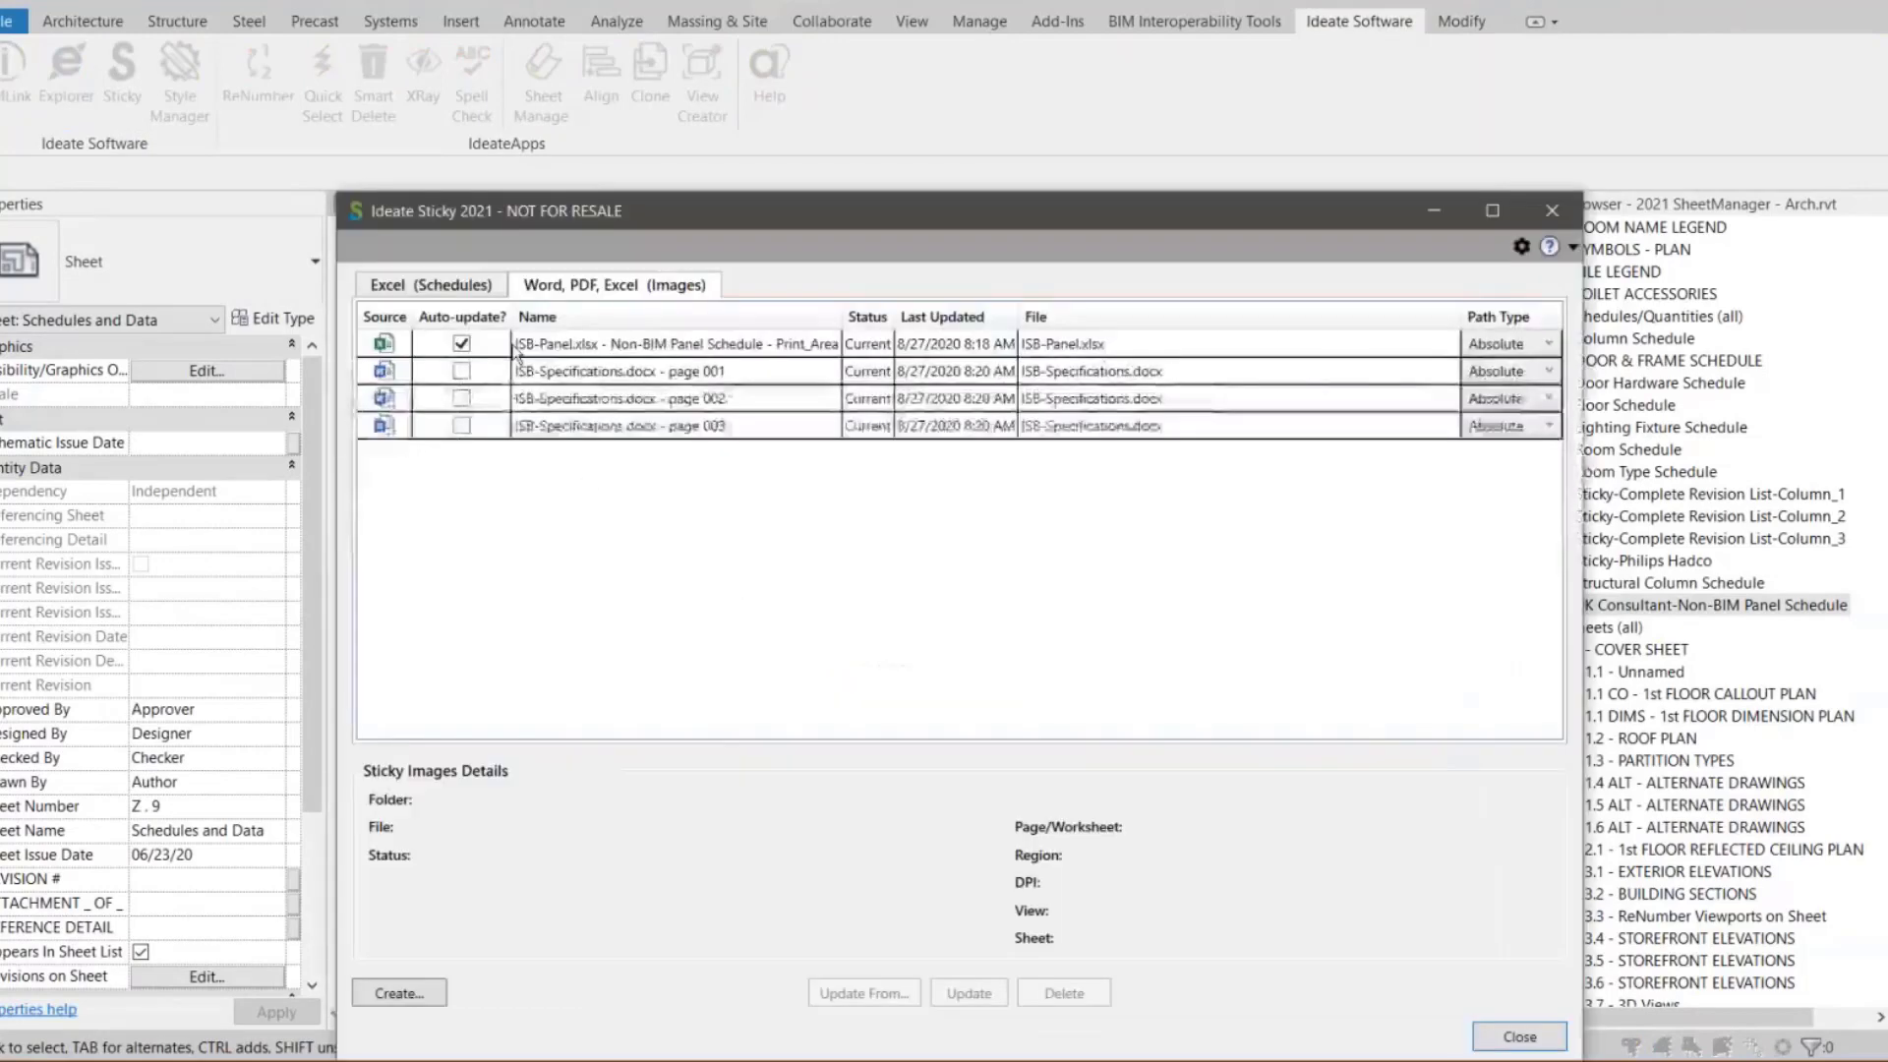
pyautogui.click(423, 993)
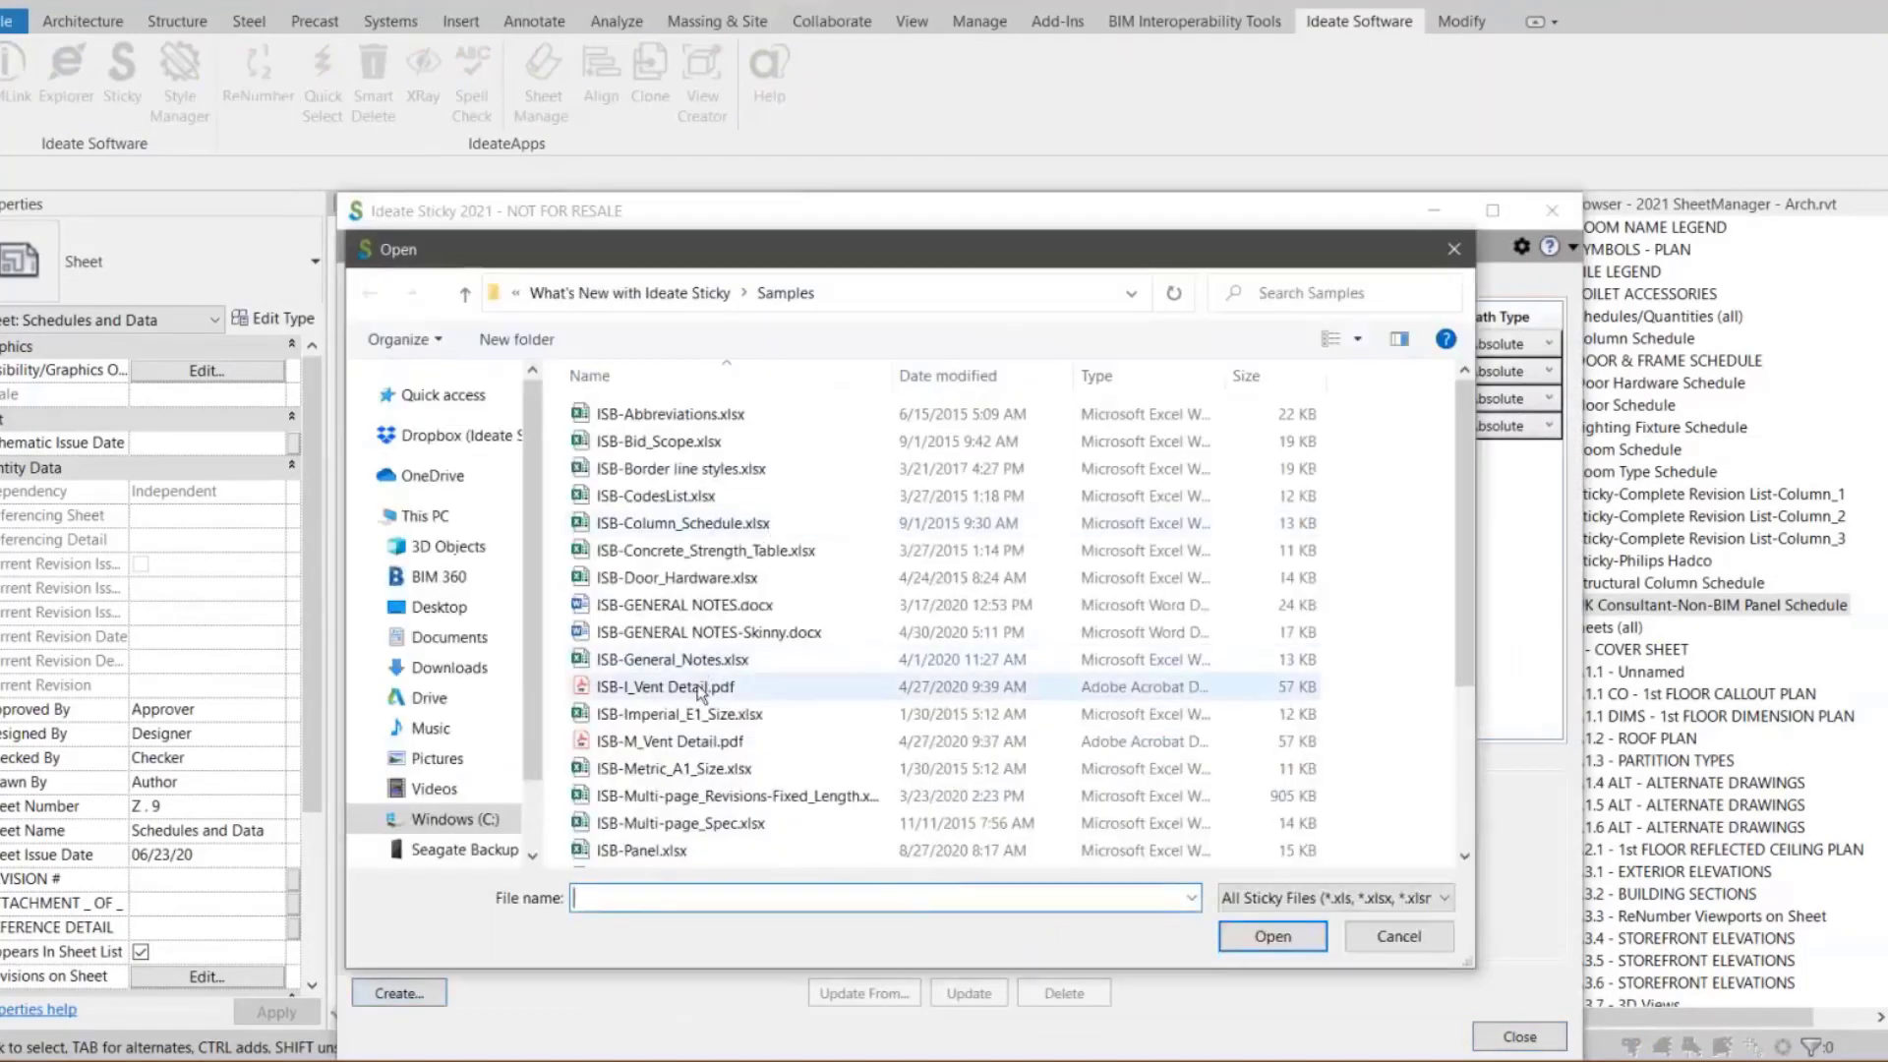
pyautogui.click(684, 745)
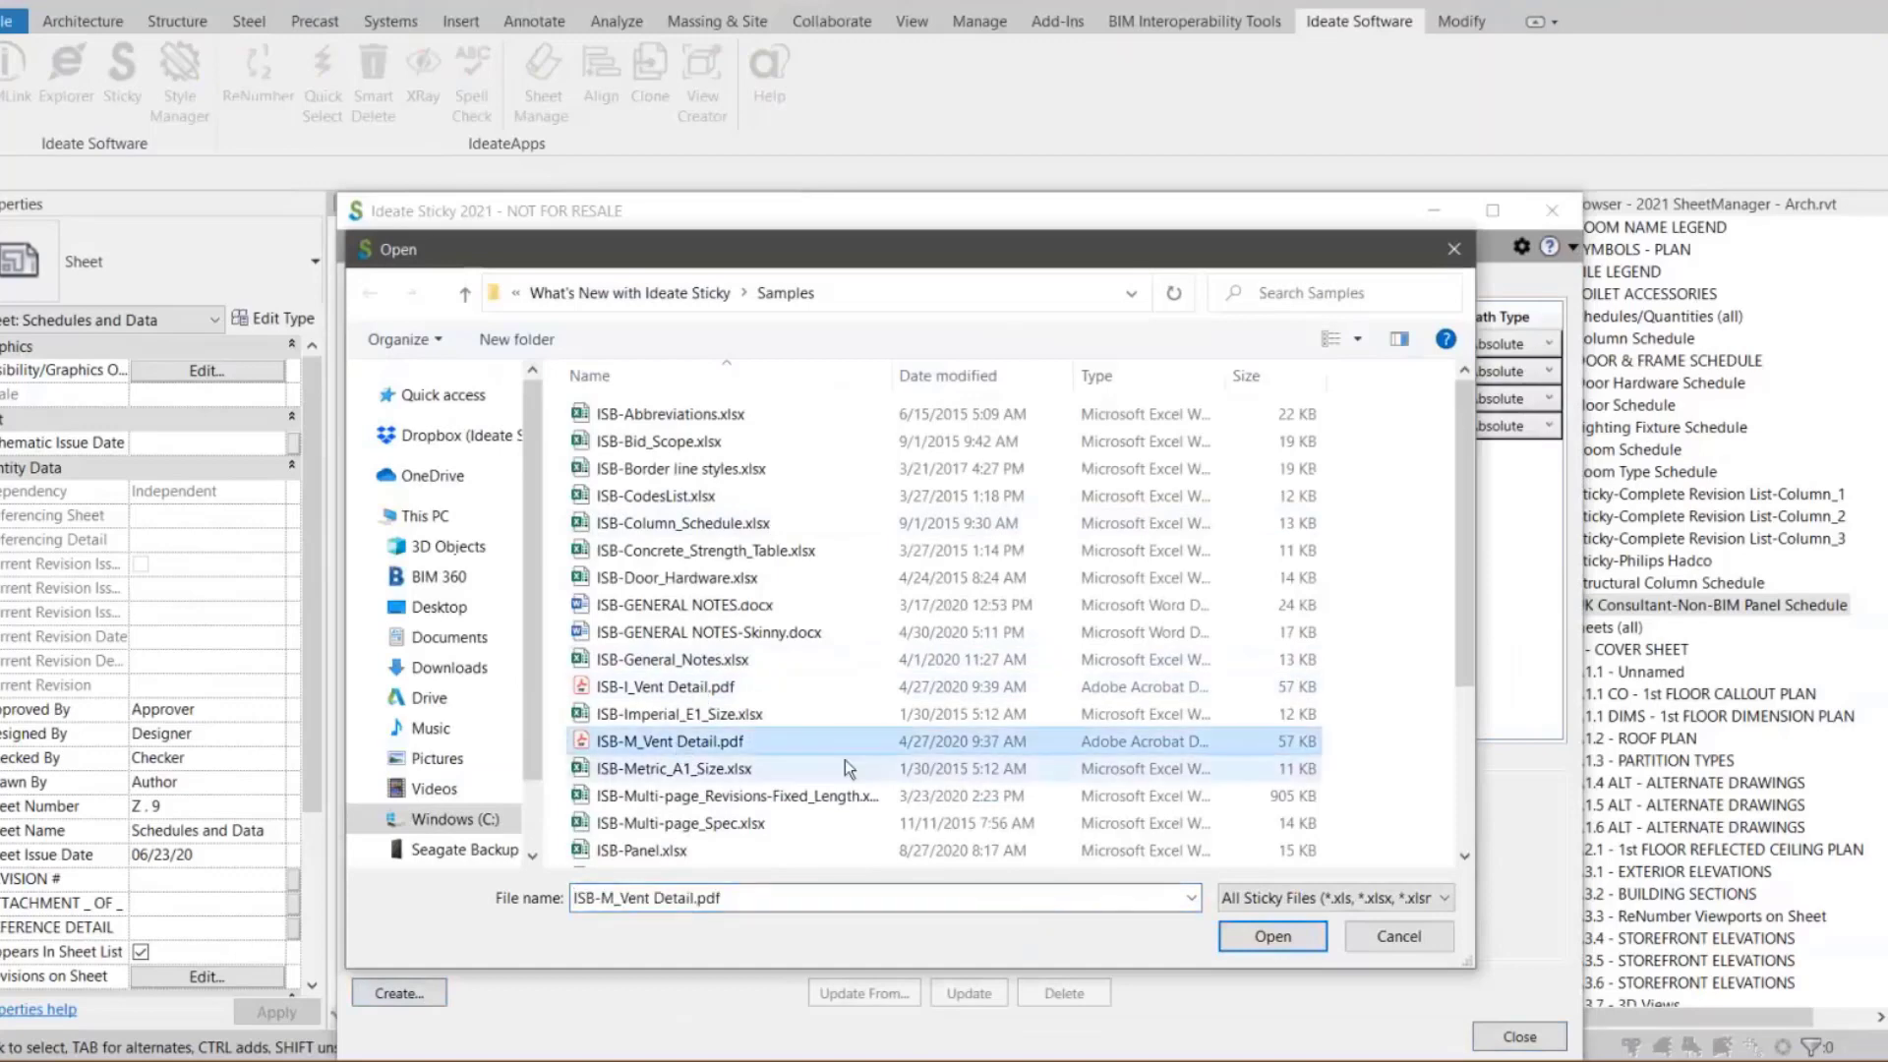
pyautogui.click(1273, 935)
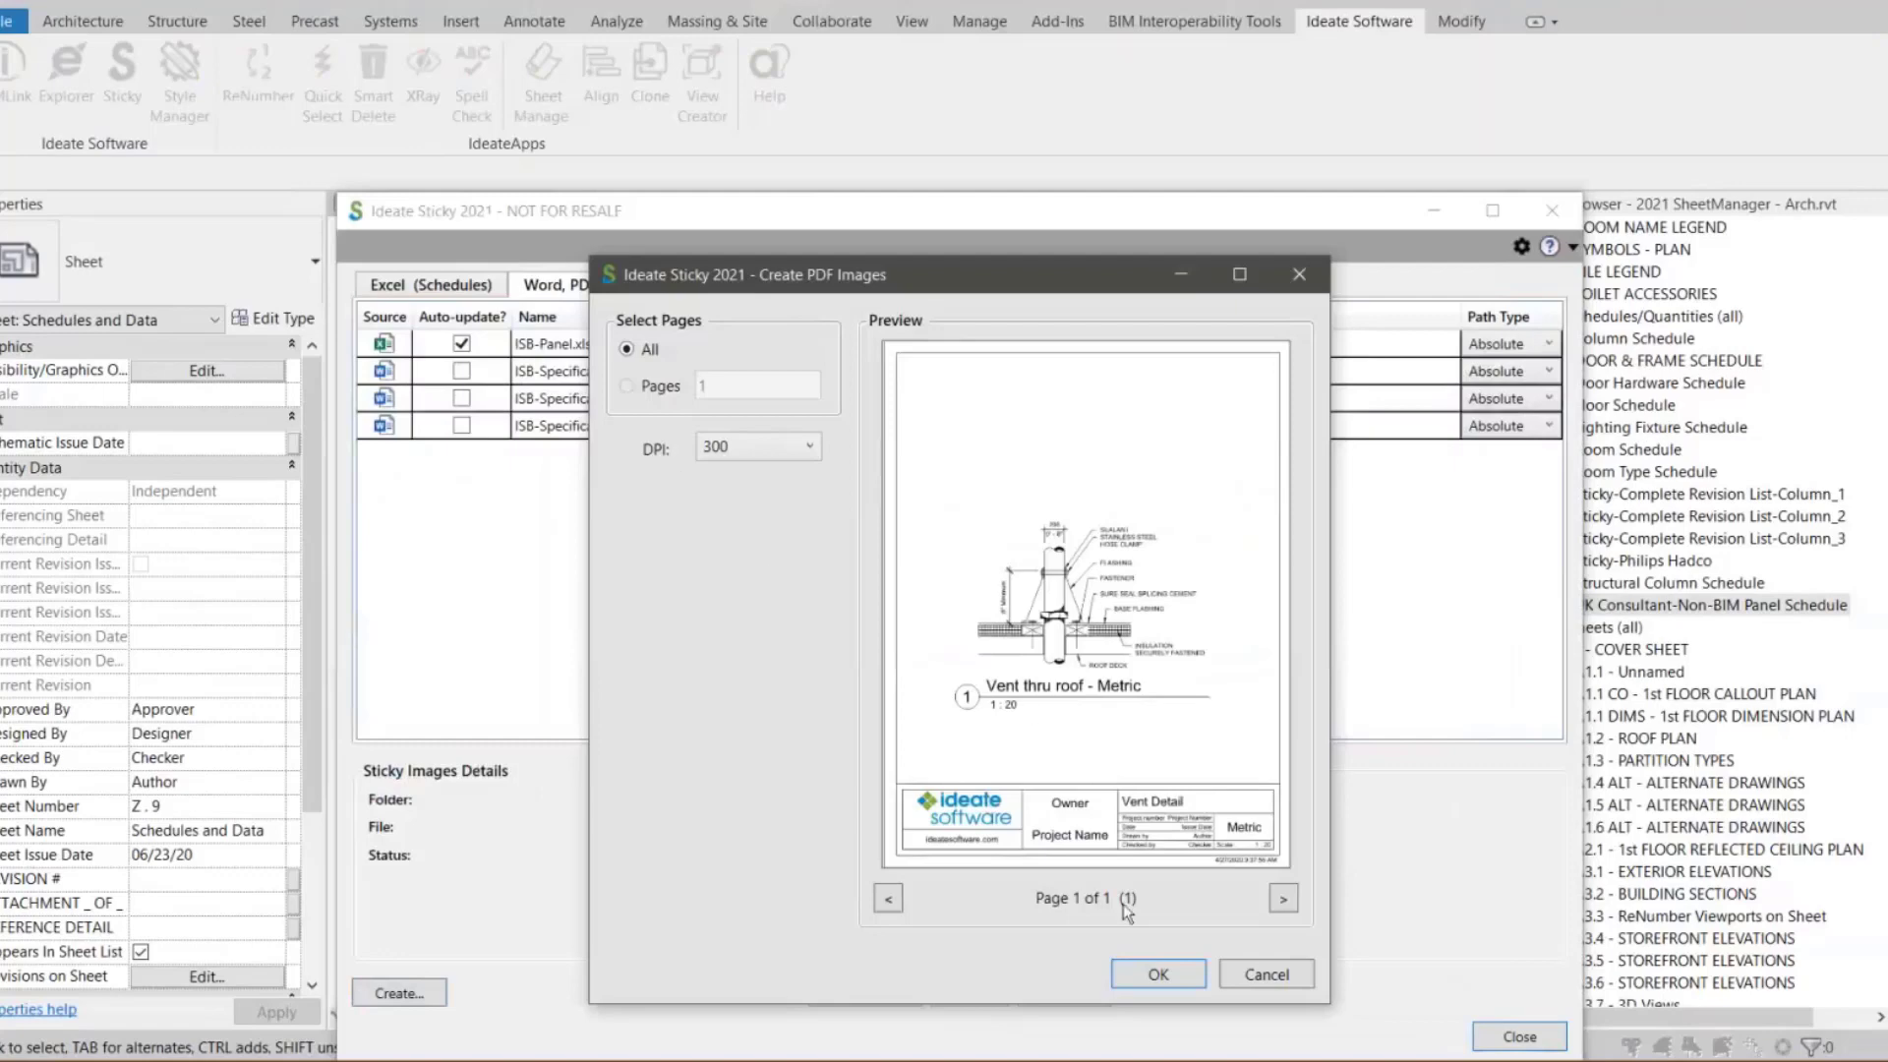
pyautogui.click(1165, 987)
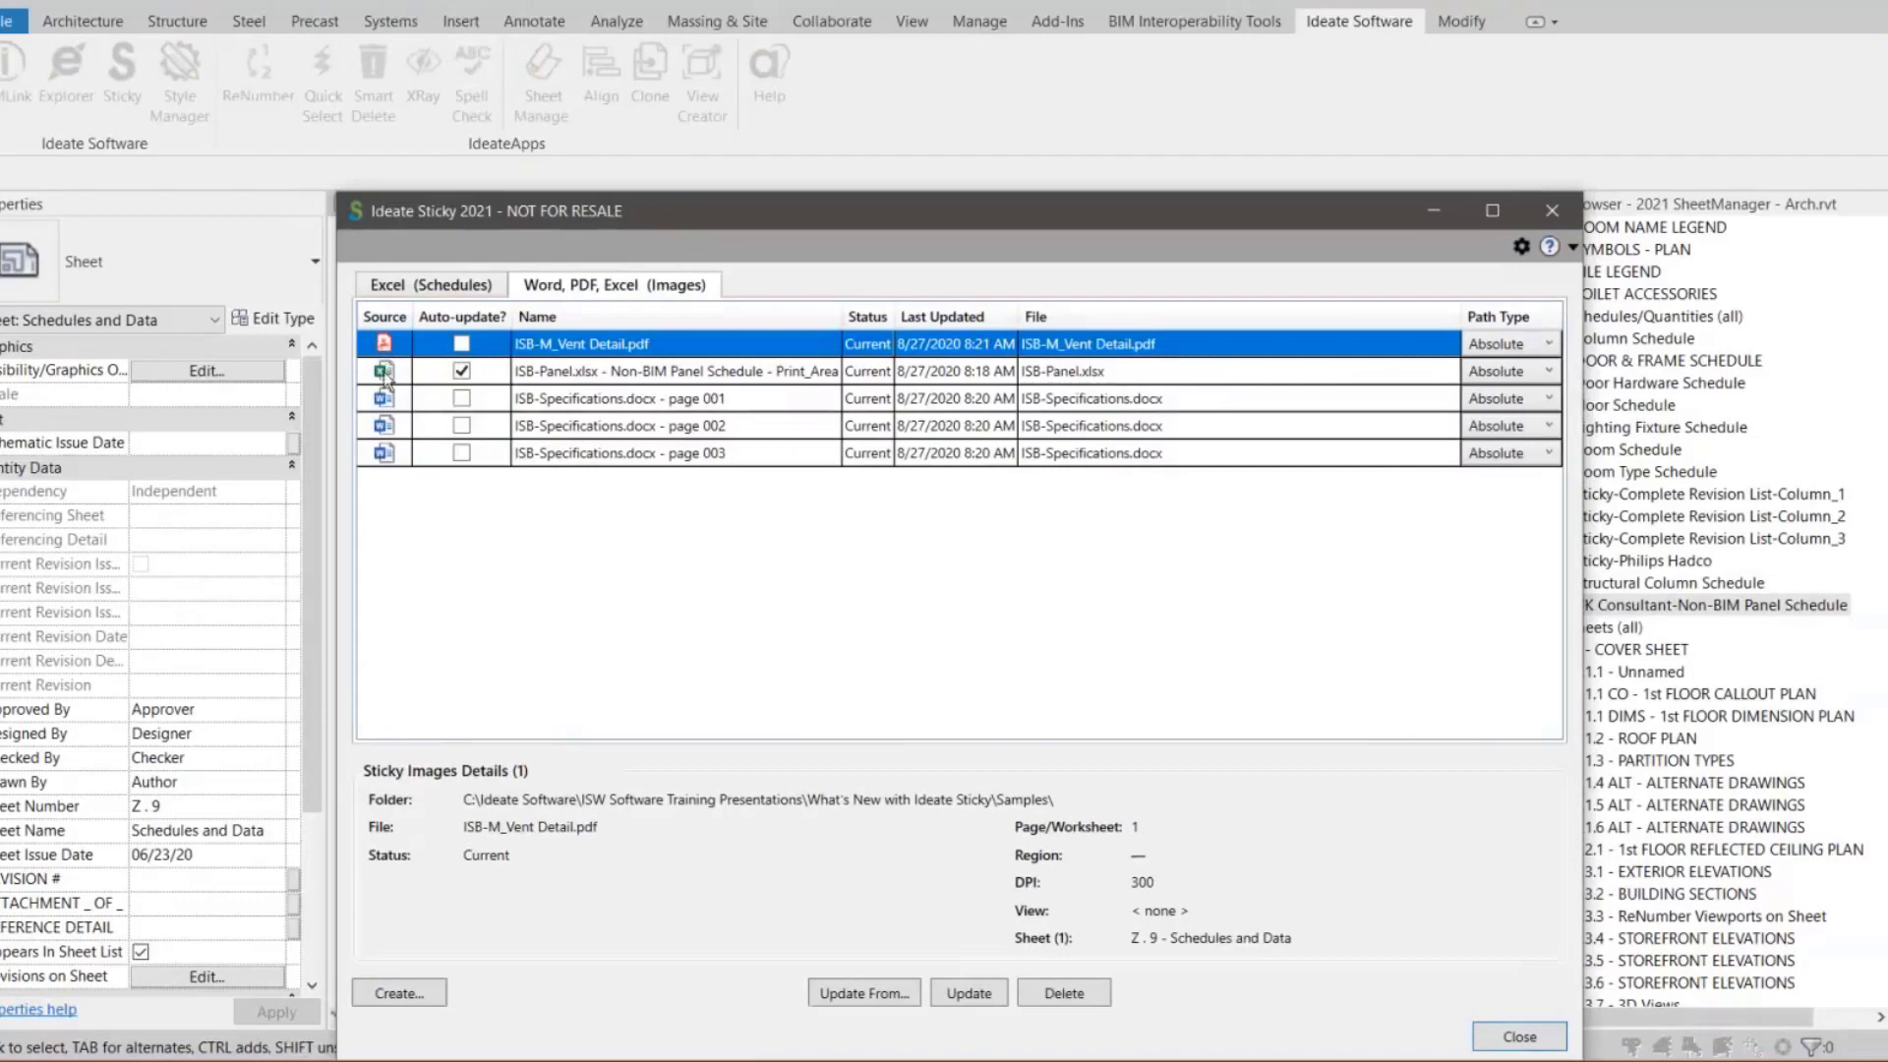
pyautogui.click(1497, 1048)
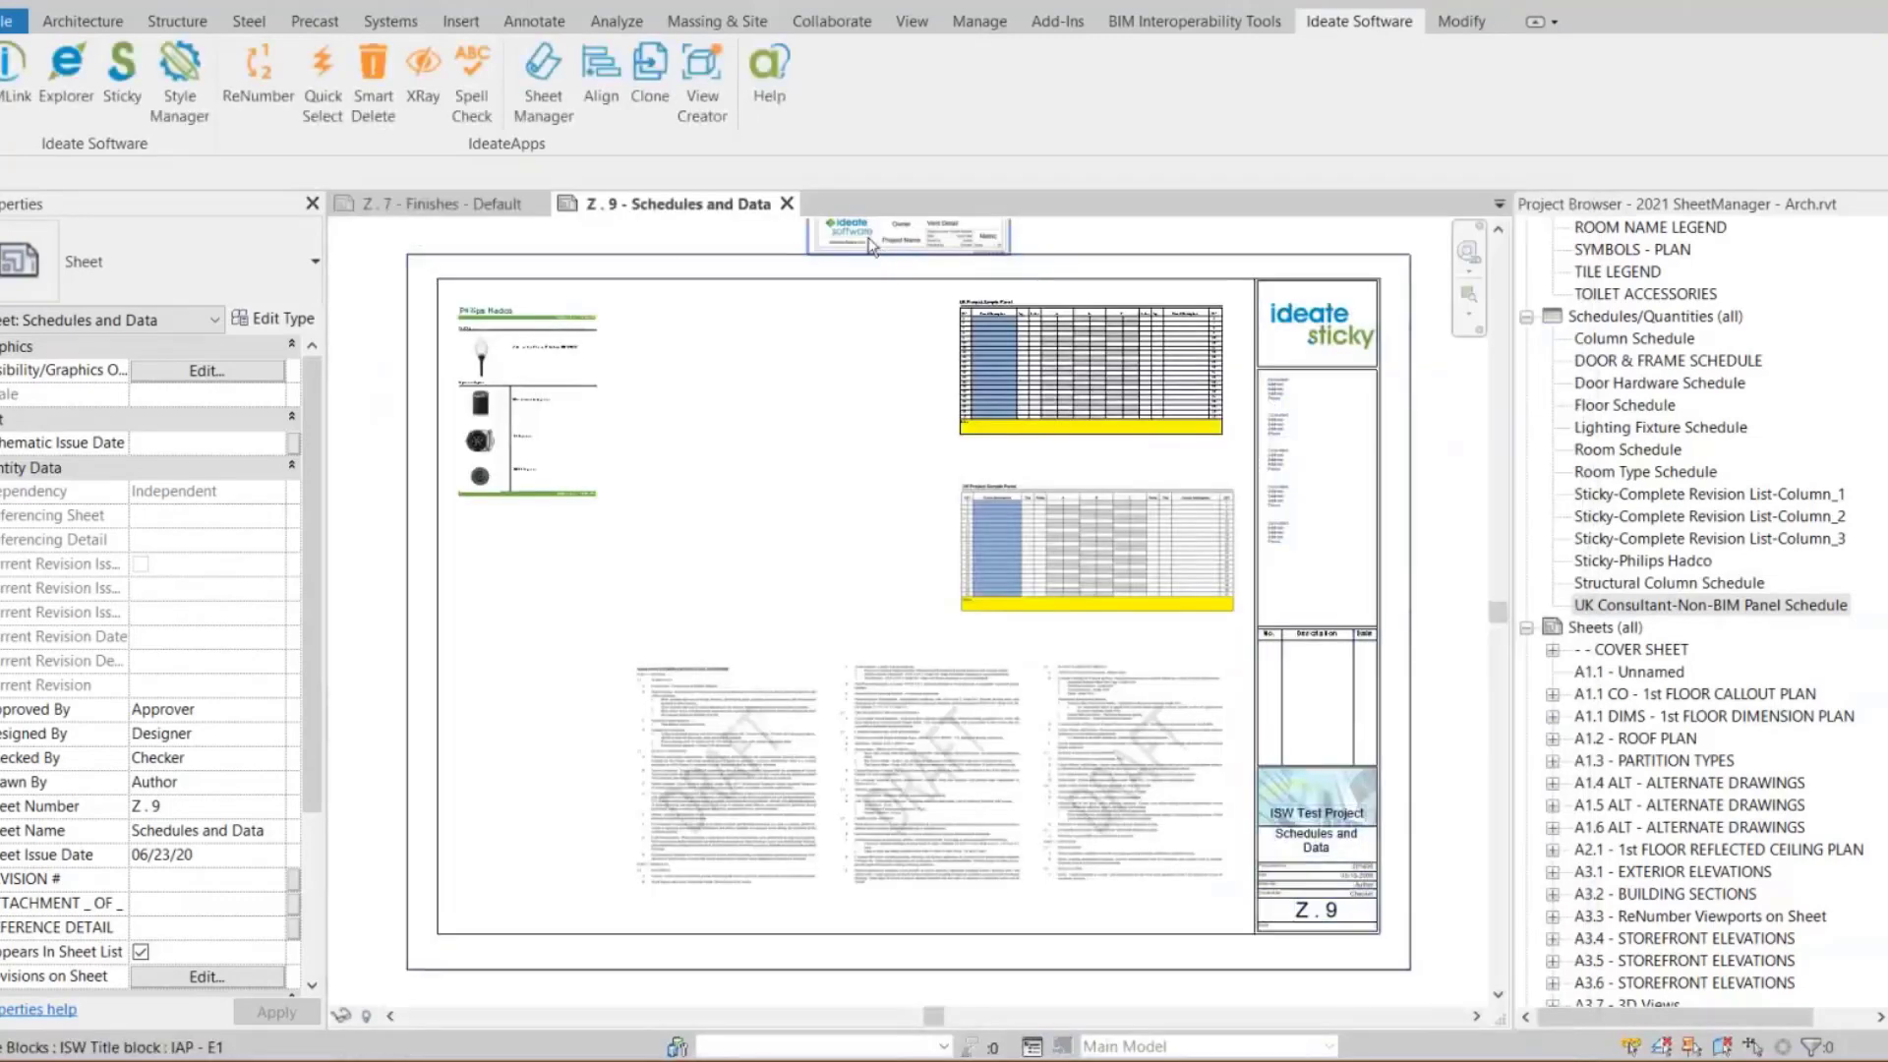
# Move the vent detail image onto the sheet between the Philips Hadco schedule and the panel schedules
pyautogui.click(750, 475)
pyautogui.moveTo(750, 481); pyautogui.dragTo(789, 571)
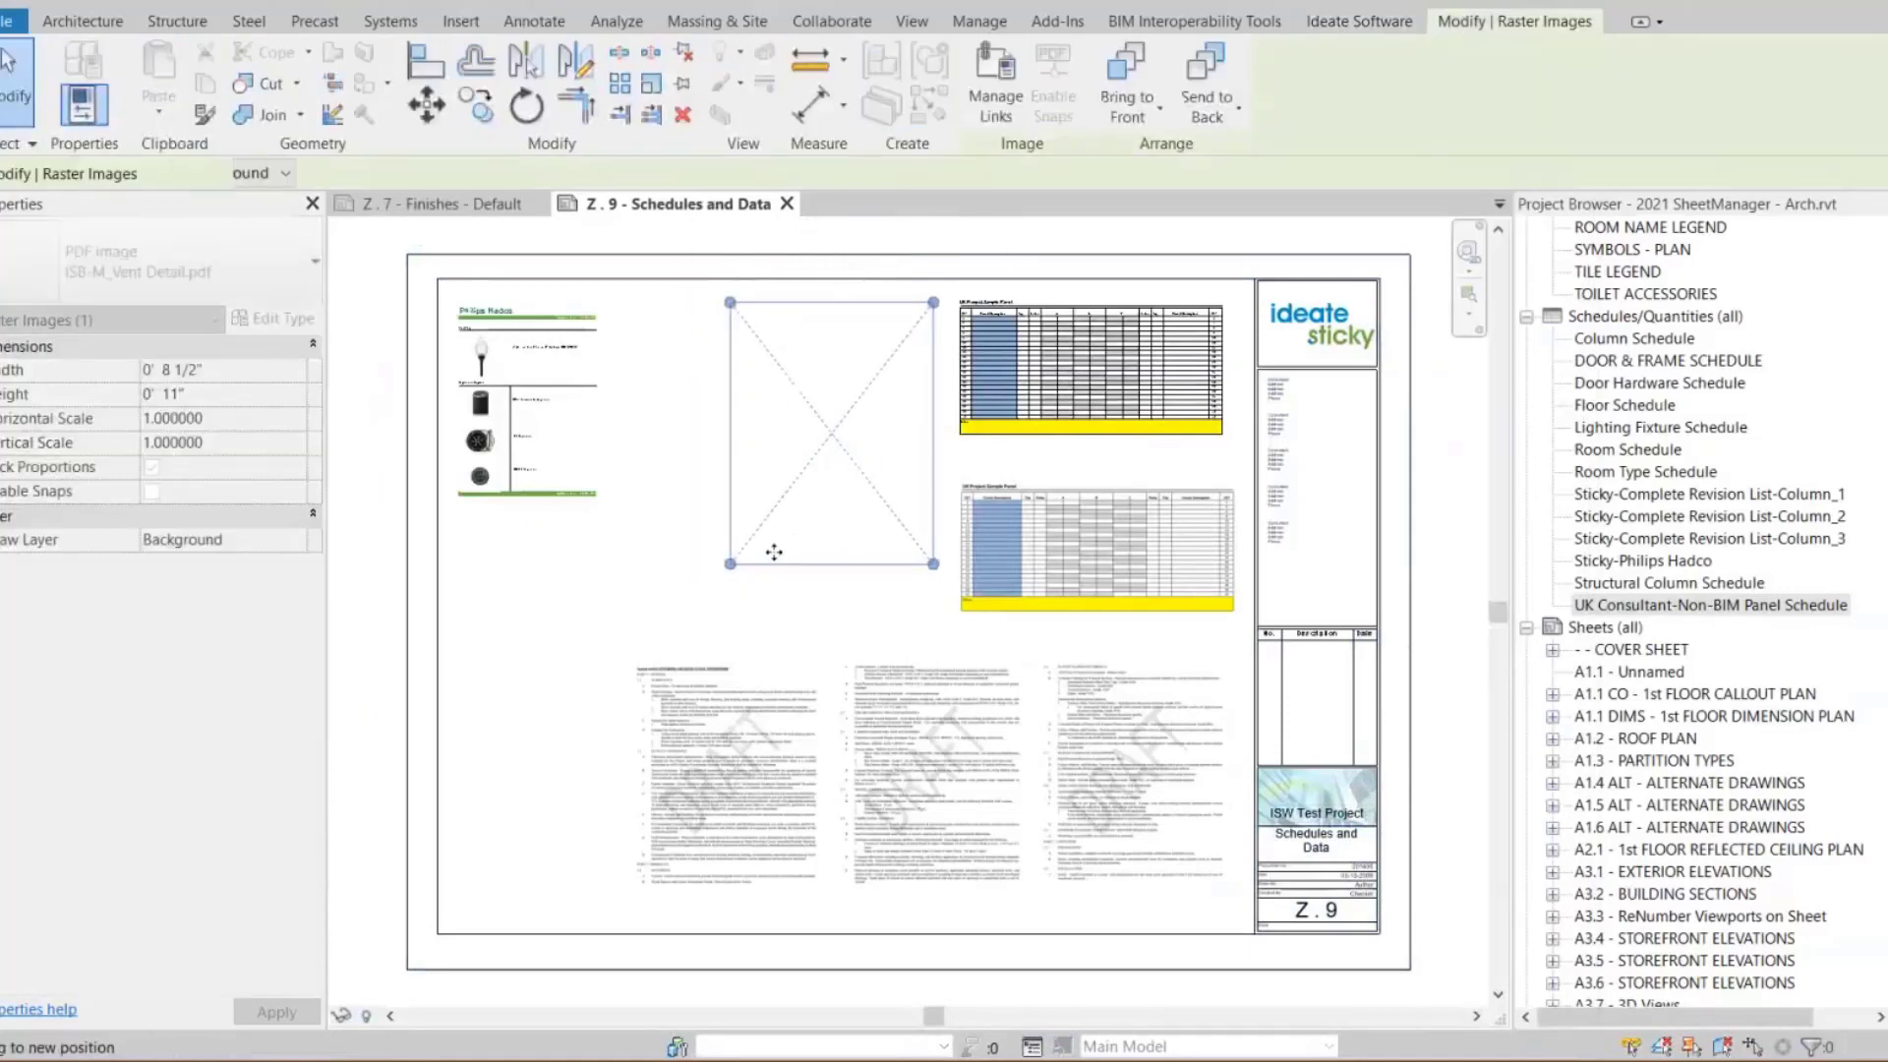
pyautogui.click(635, 605)
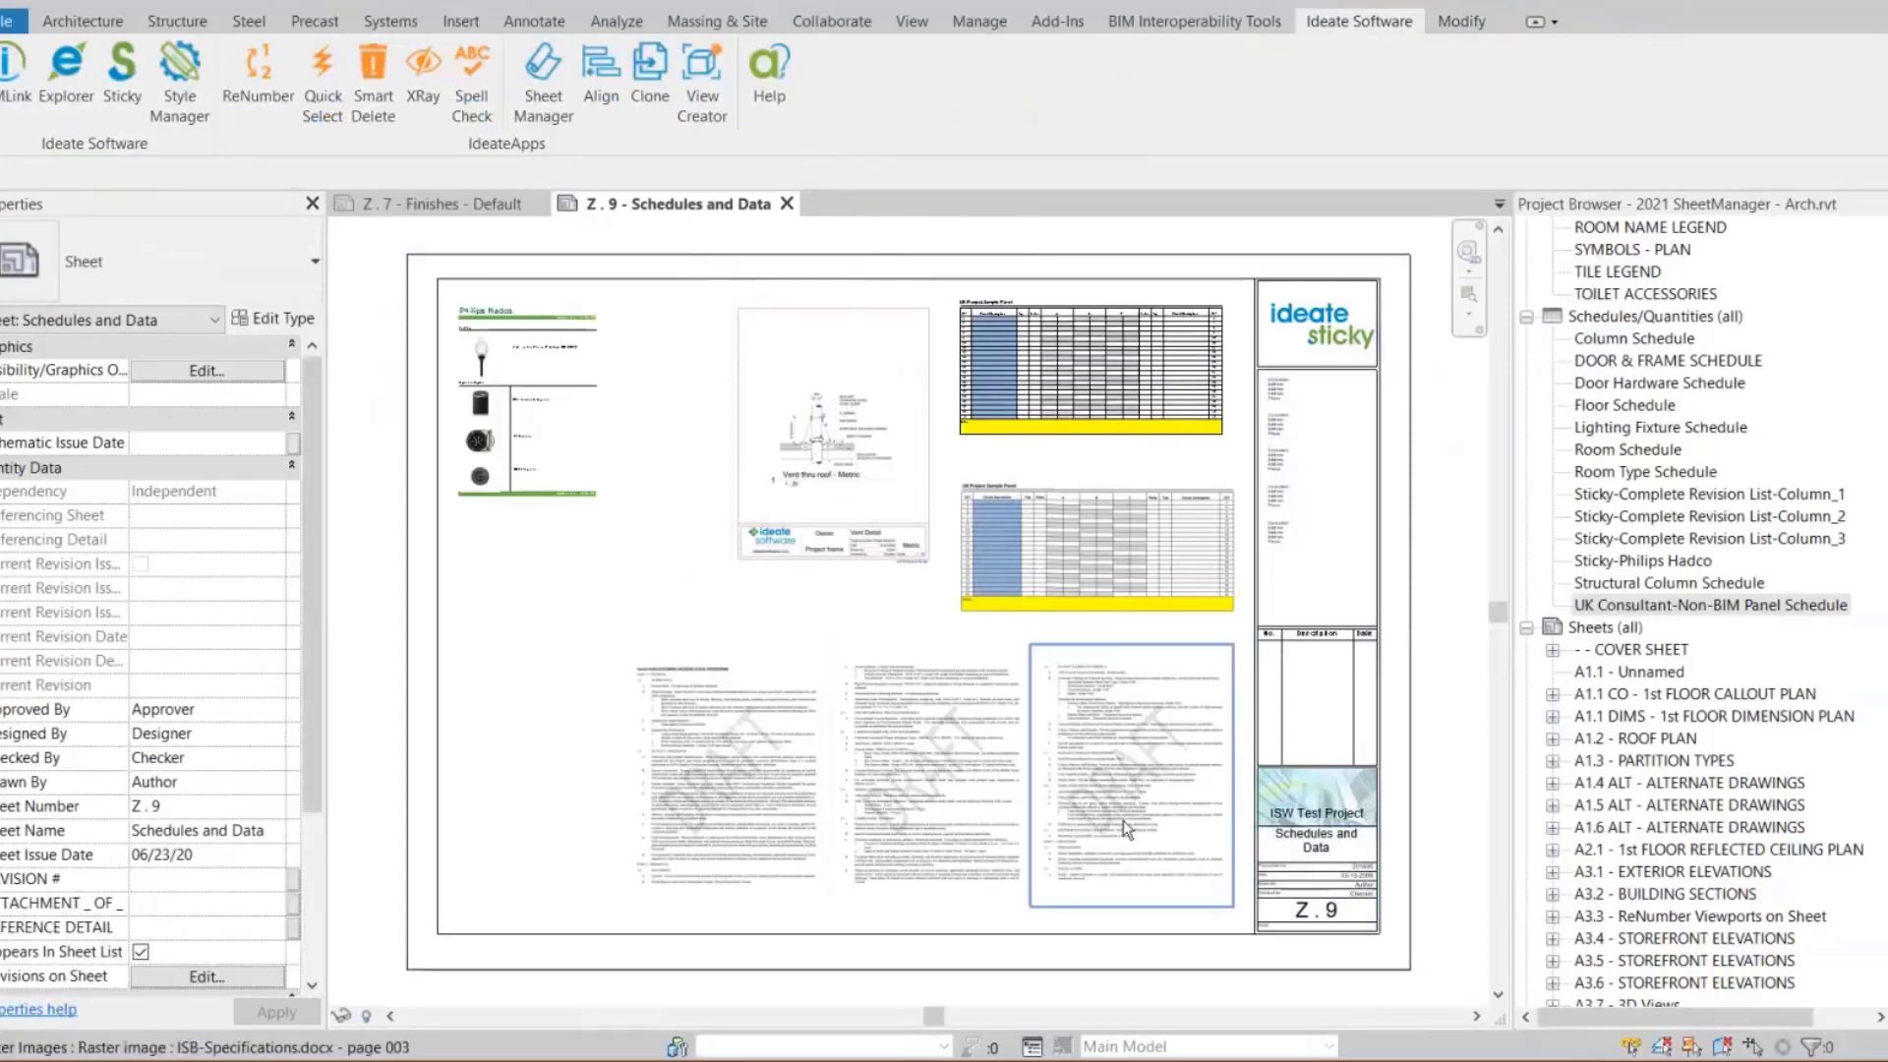
# Zoom in to inspect the vent detail image and Philips Hadco schedule, then zoom to fit the sheet
pyautogui.scroll(2, 1129, 539)
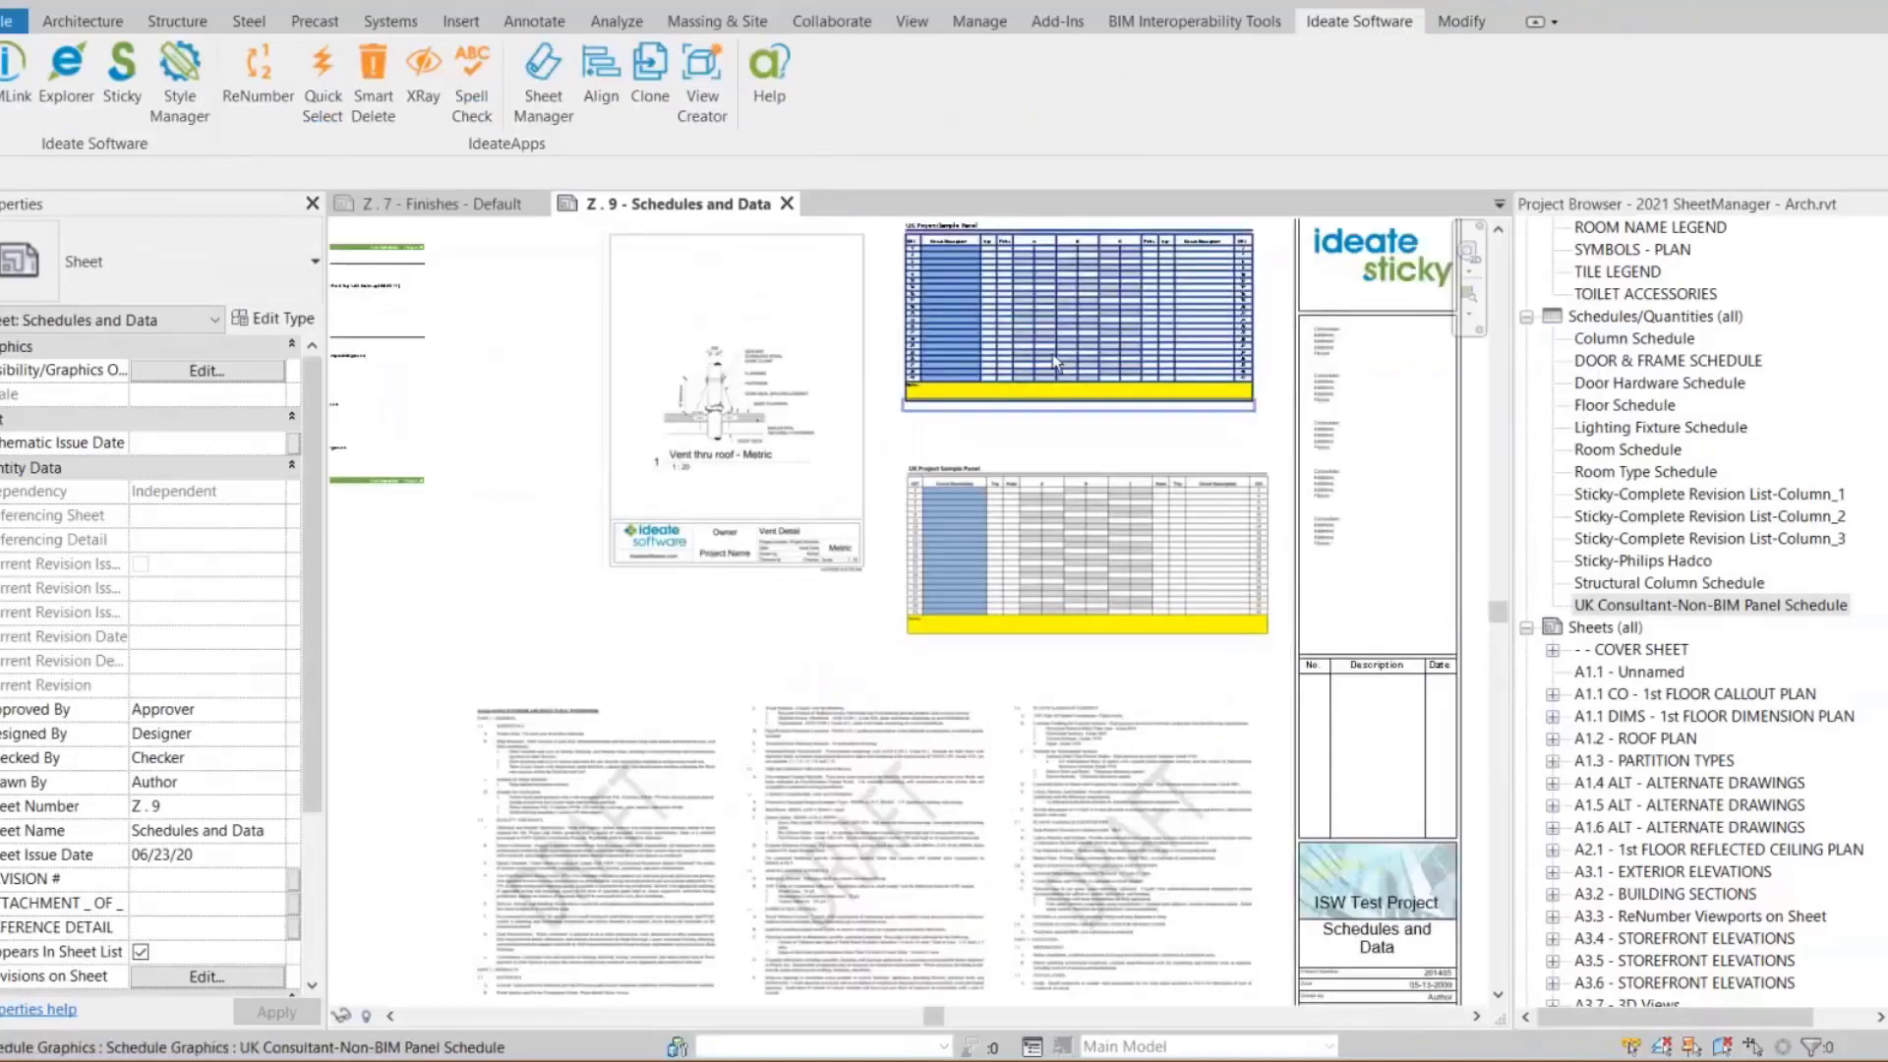
pyautogui.moveTo(787, 453); pyautogui.dragTo(1011, 617, button='middle')
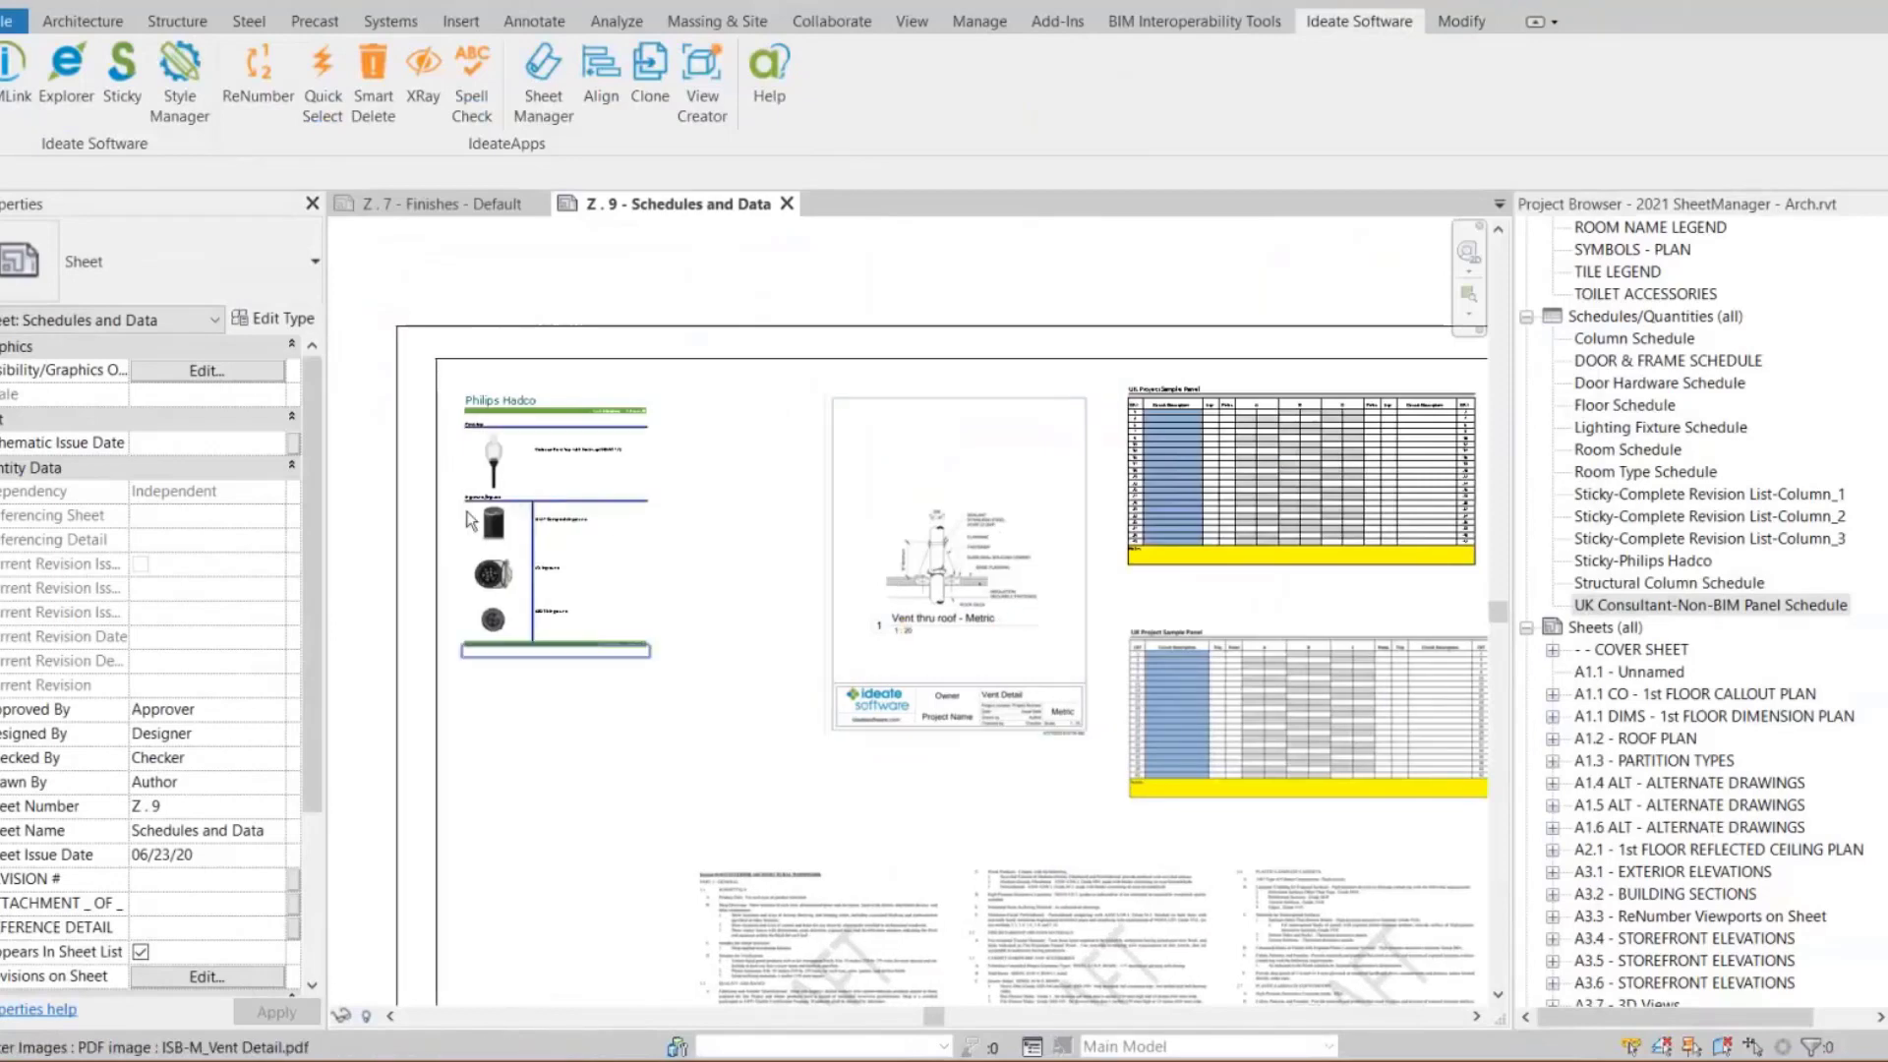
pyautogui.scroll(2, 470, 520)
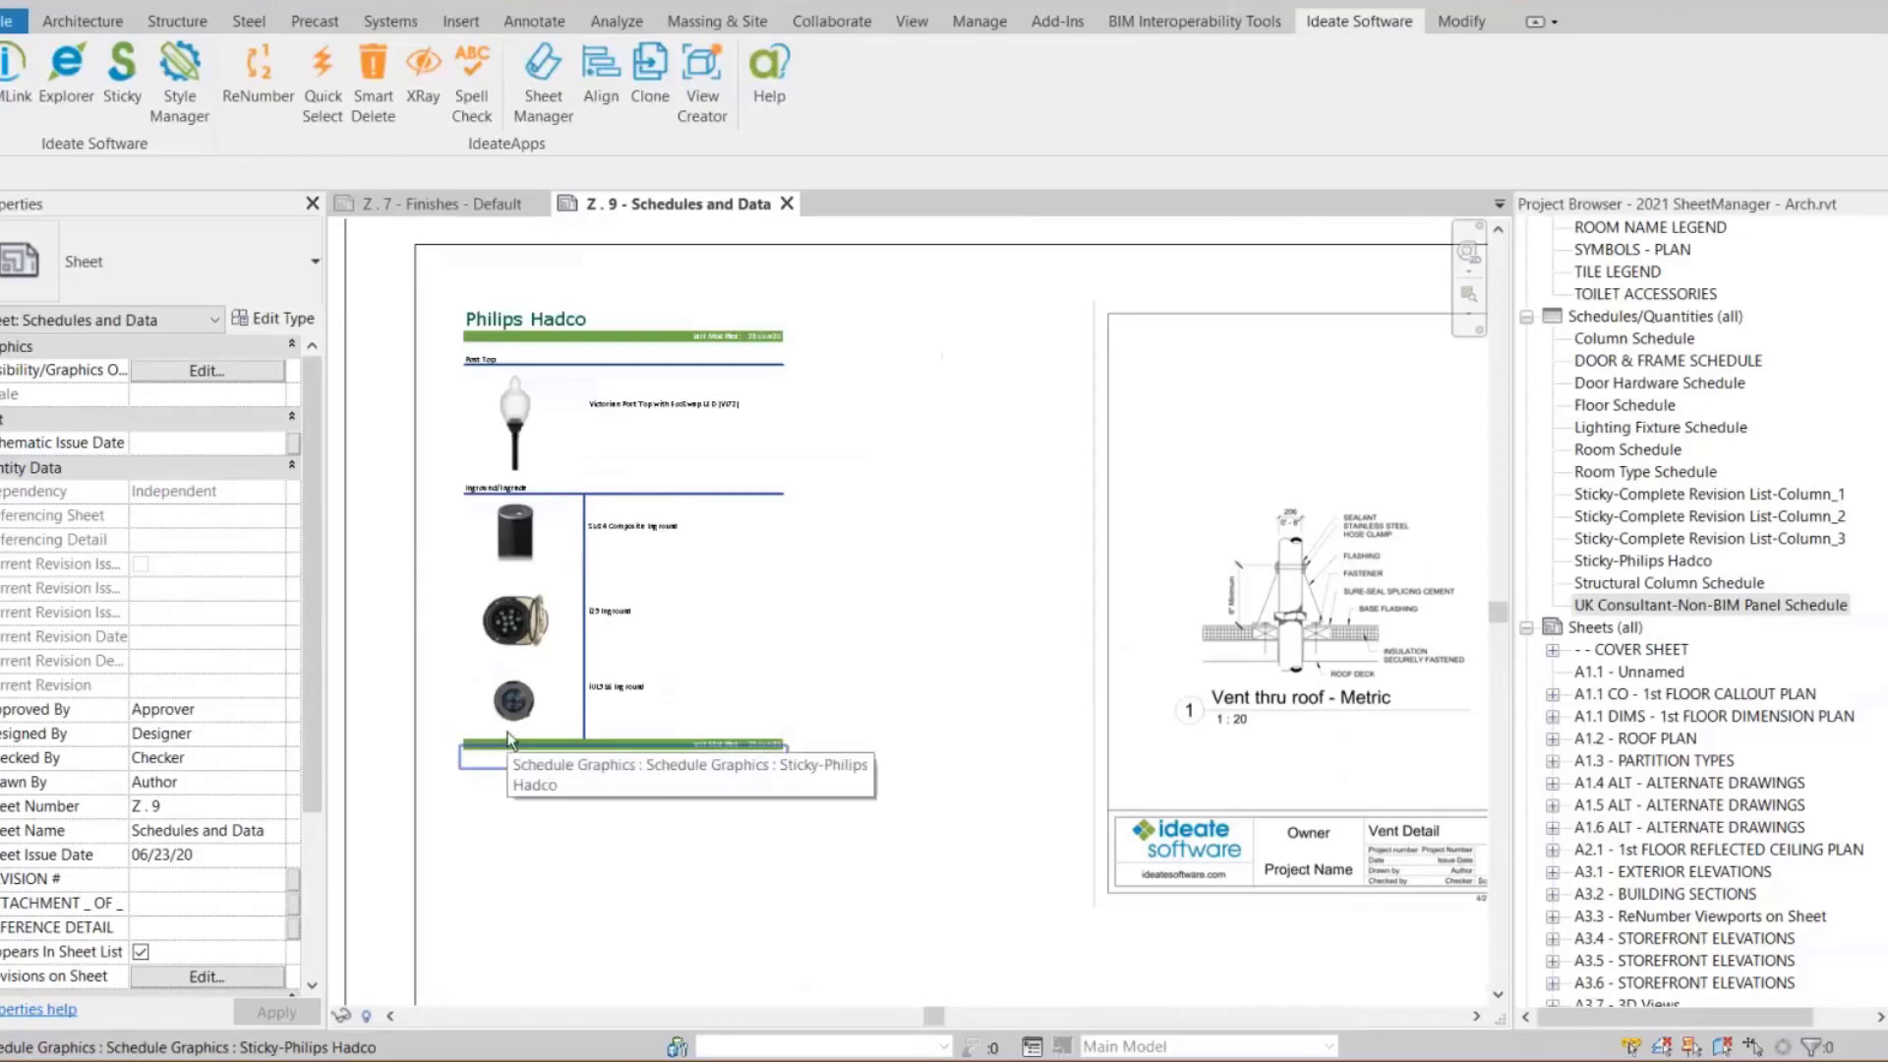
pyautogui.rightClick(899, 716)
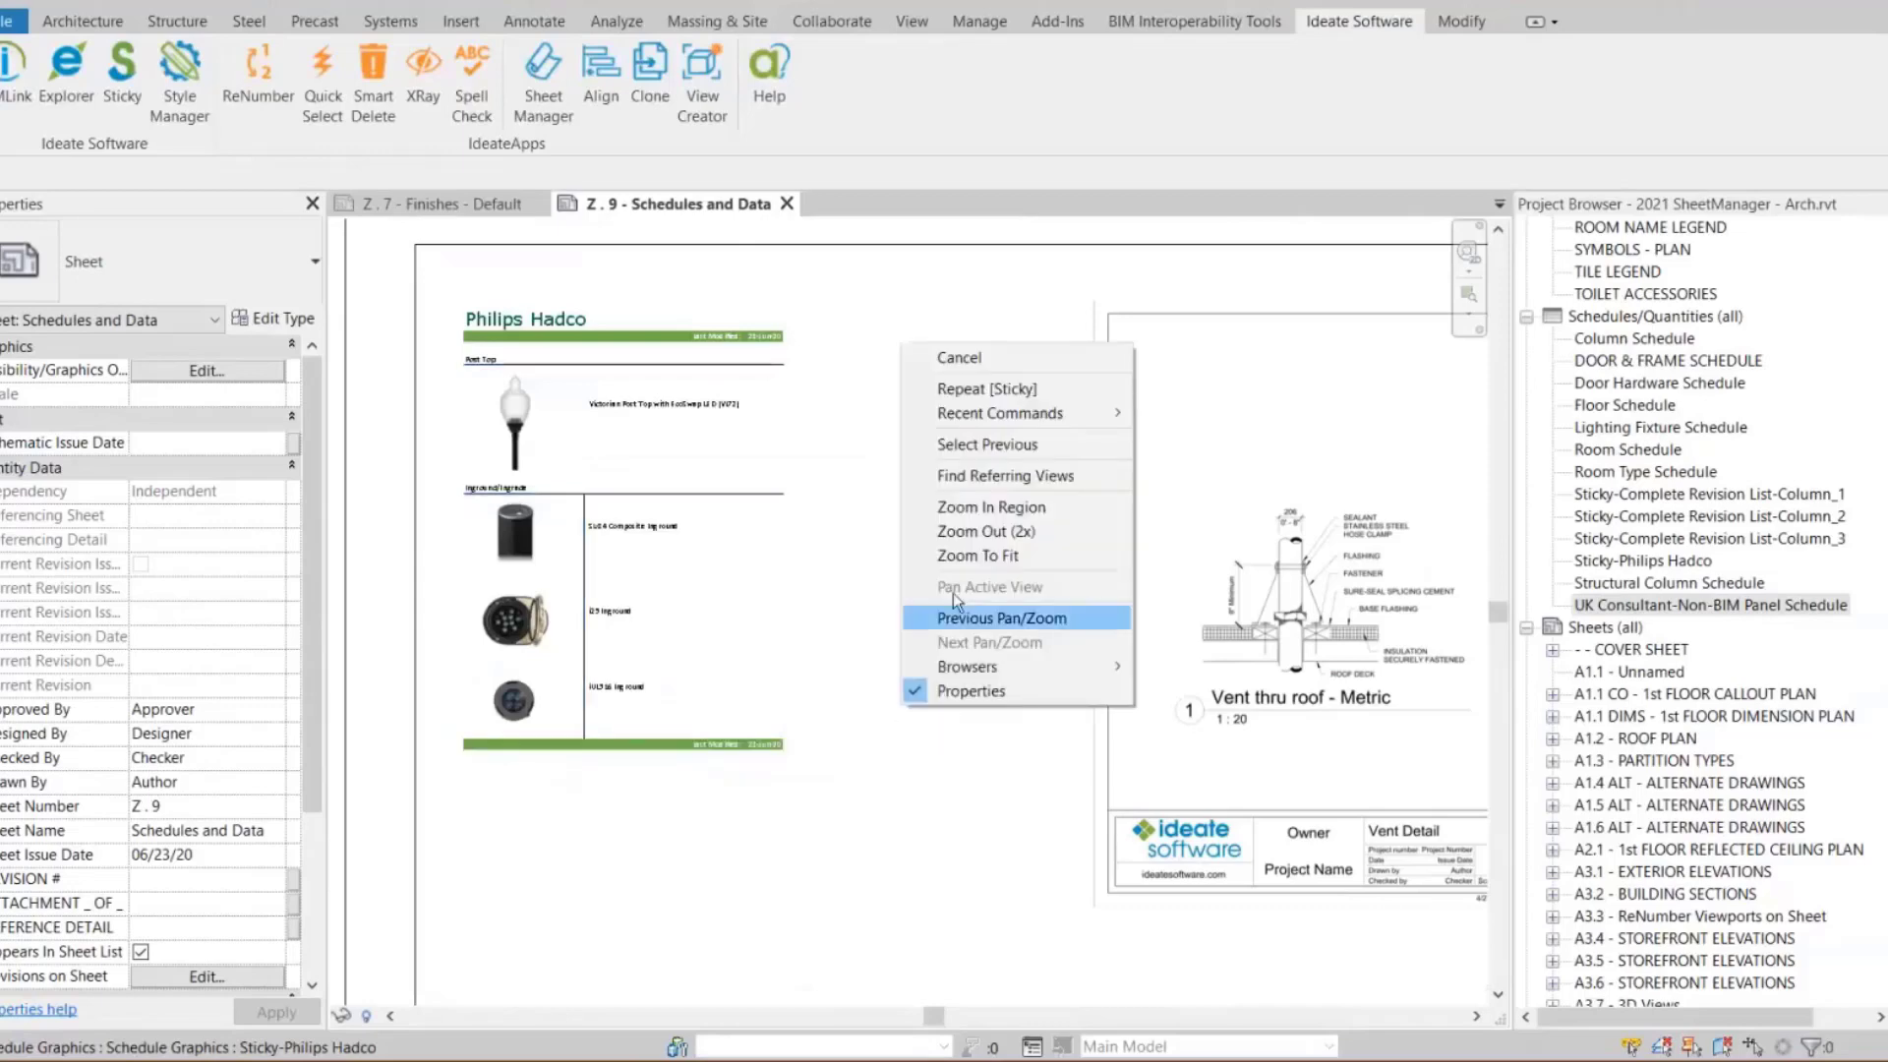
pyautogui.click(960, 556)
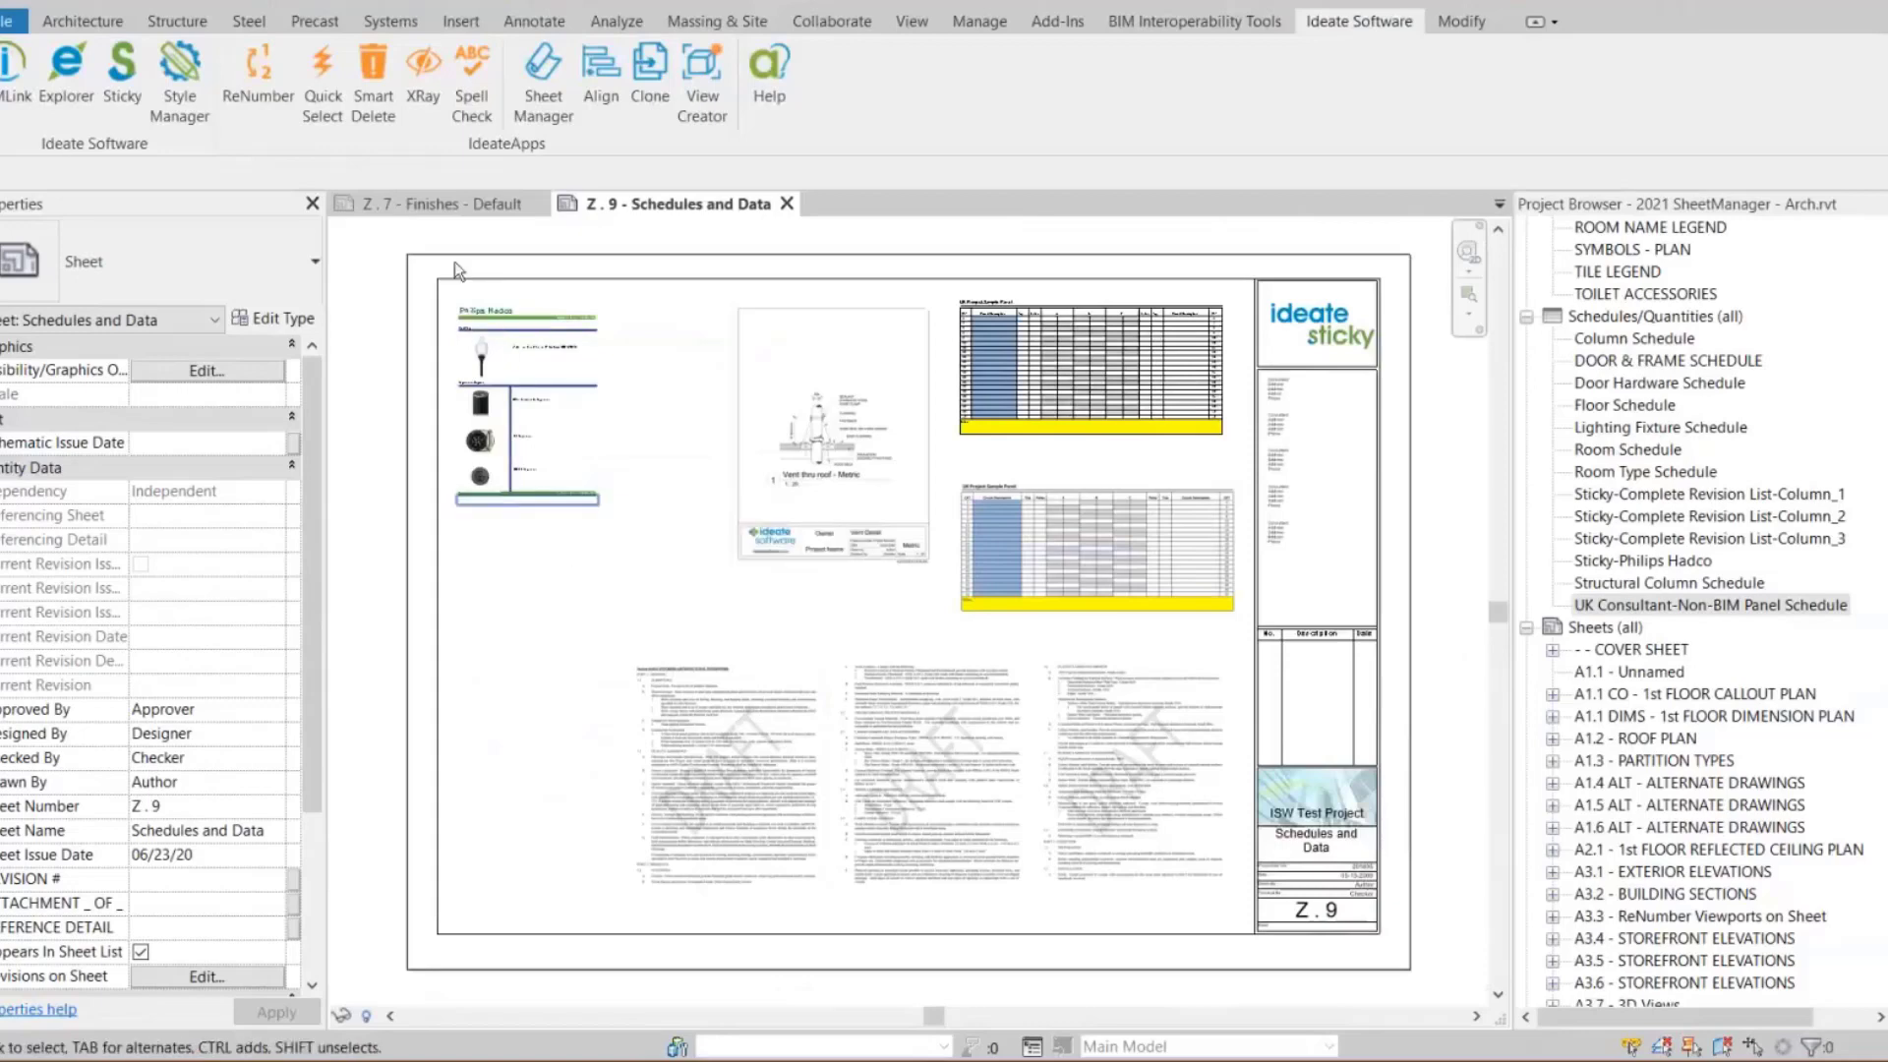
# Open Explorer and expand the Ideate Sticky raster images to review each image sticky on the sheet
pyautogui.click(69, 100)
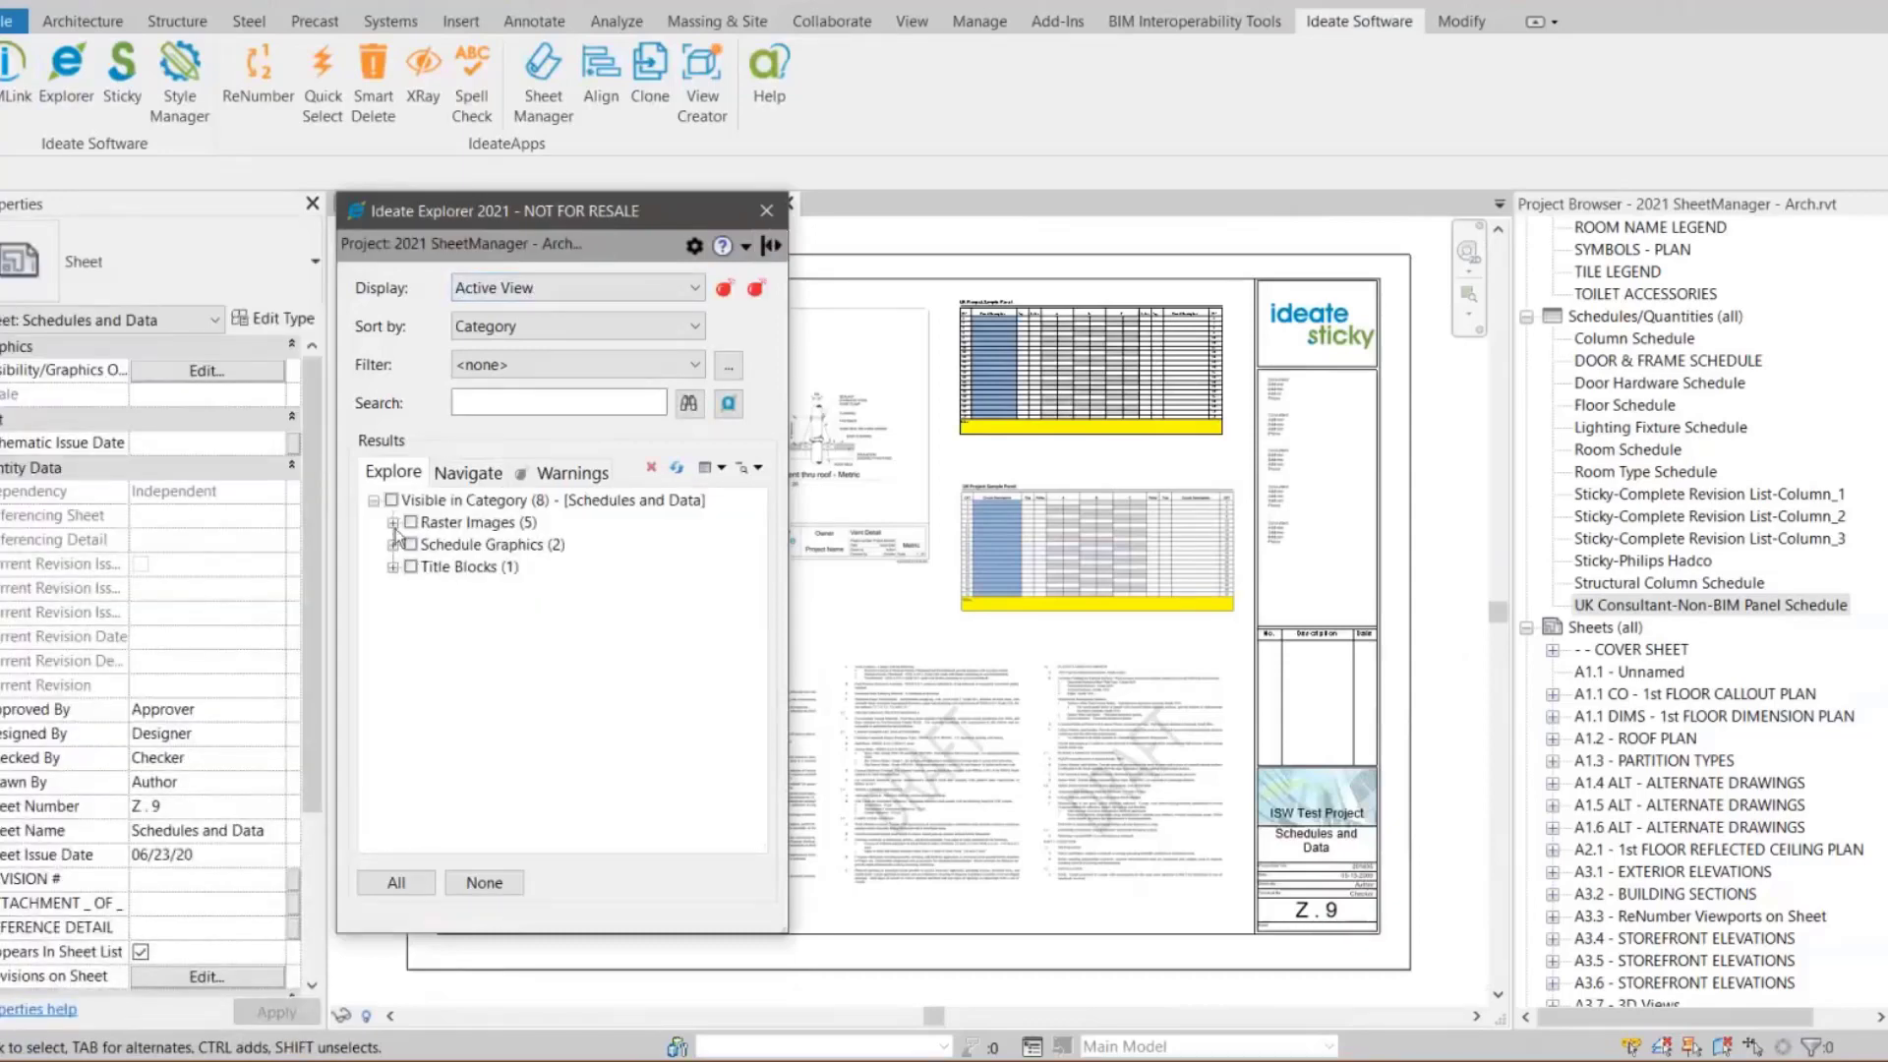
pyautogui.click(393, 523)
pyautogui.click(411, 546)
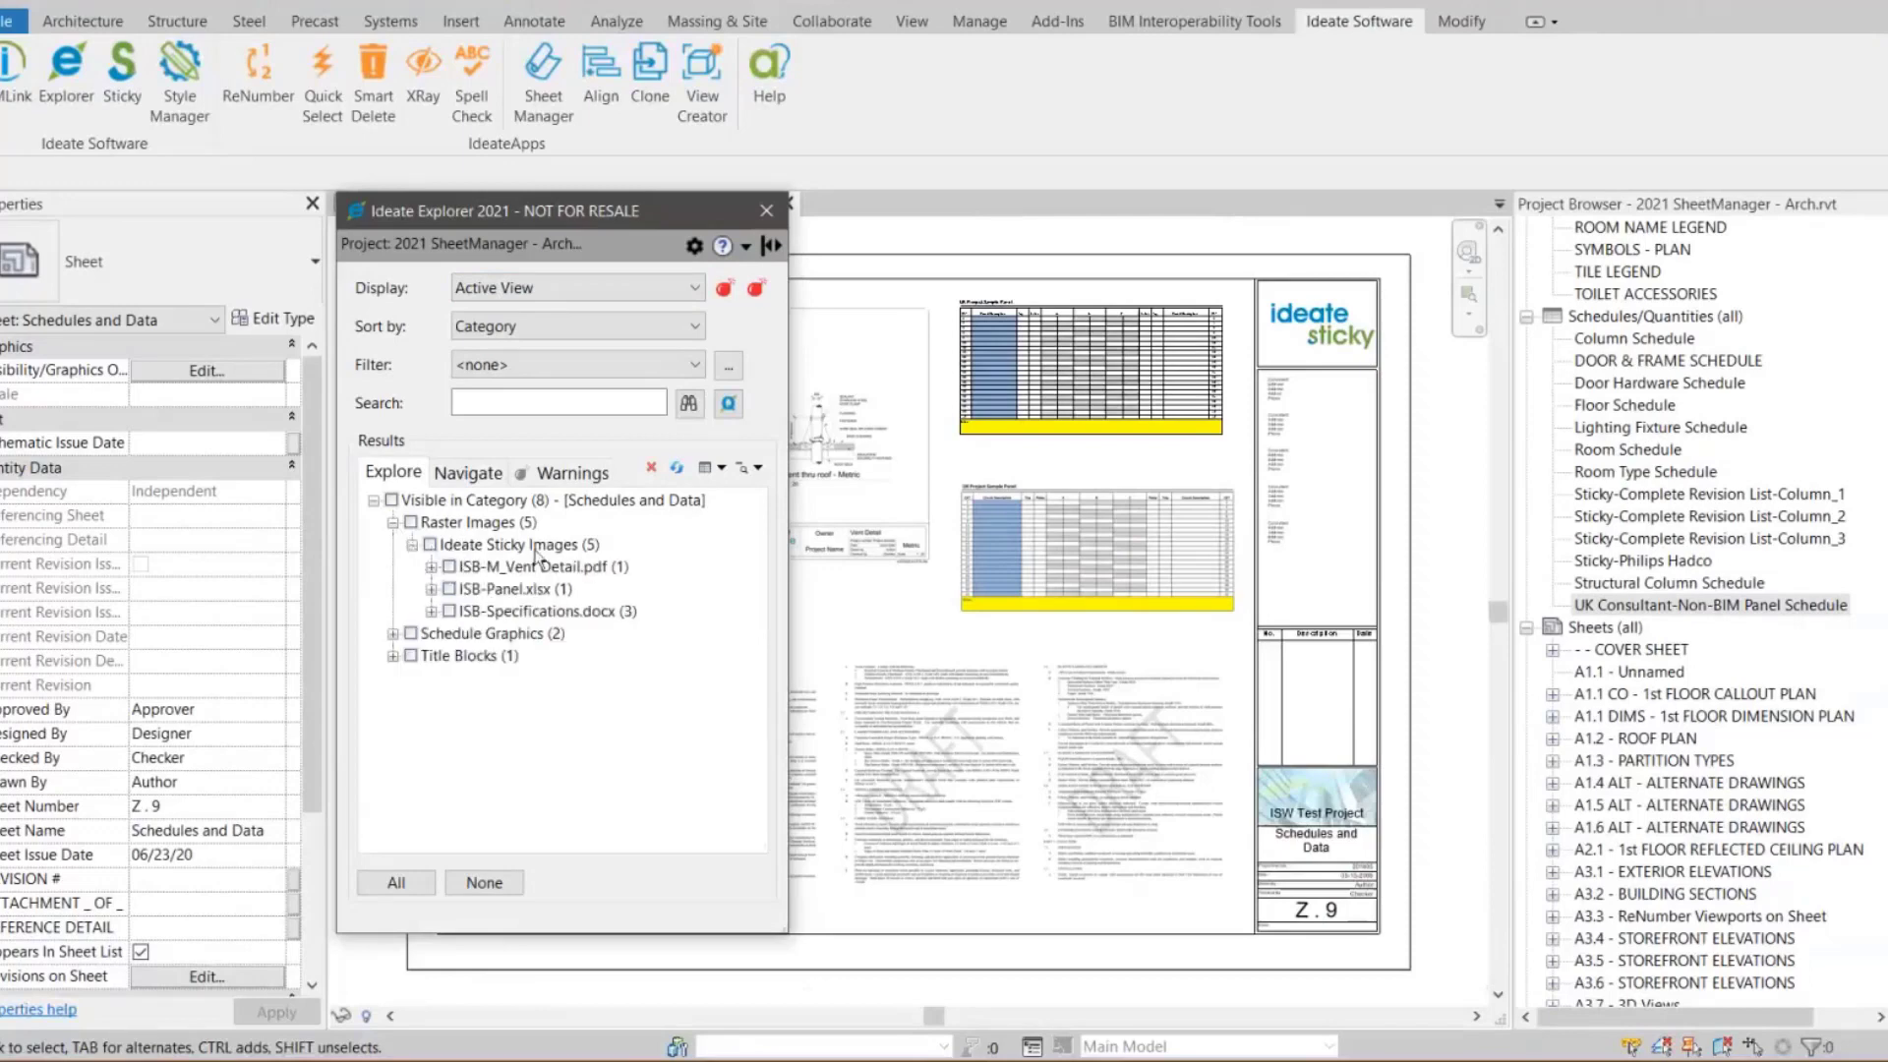
pyautogui.click(430, 568)
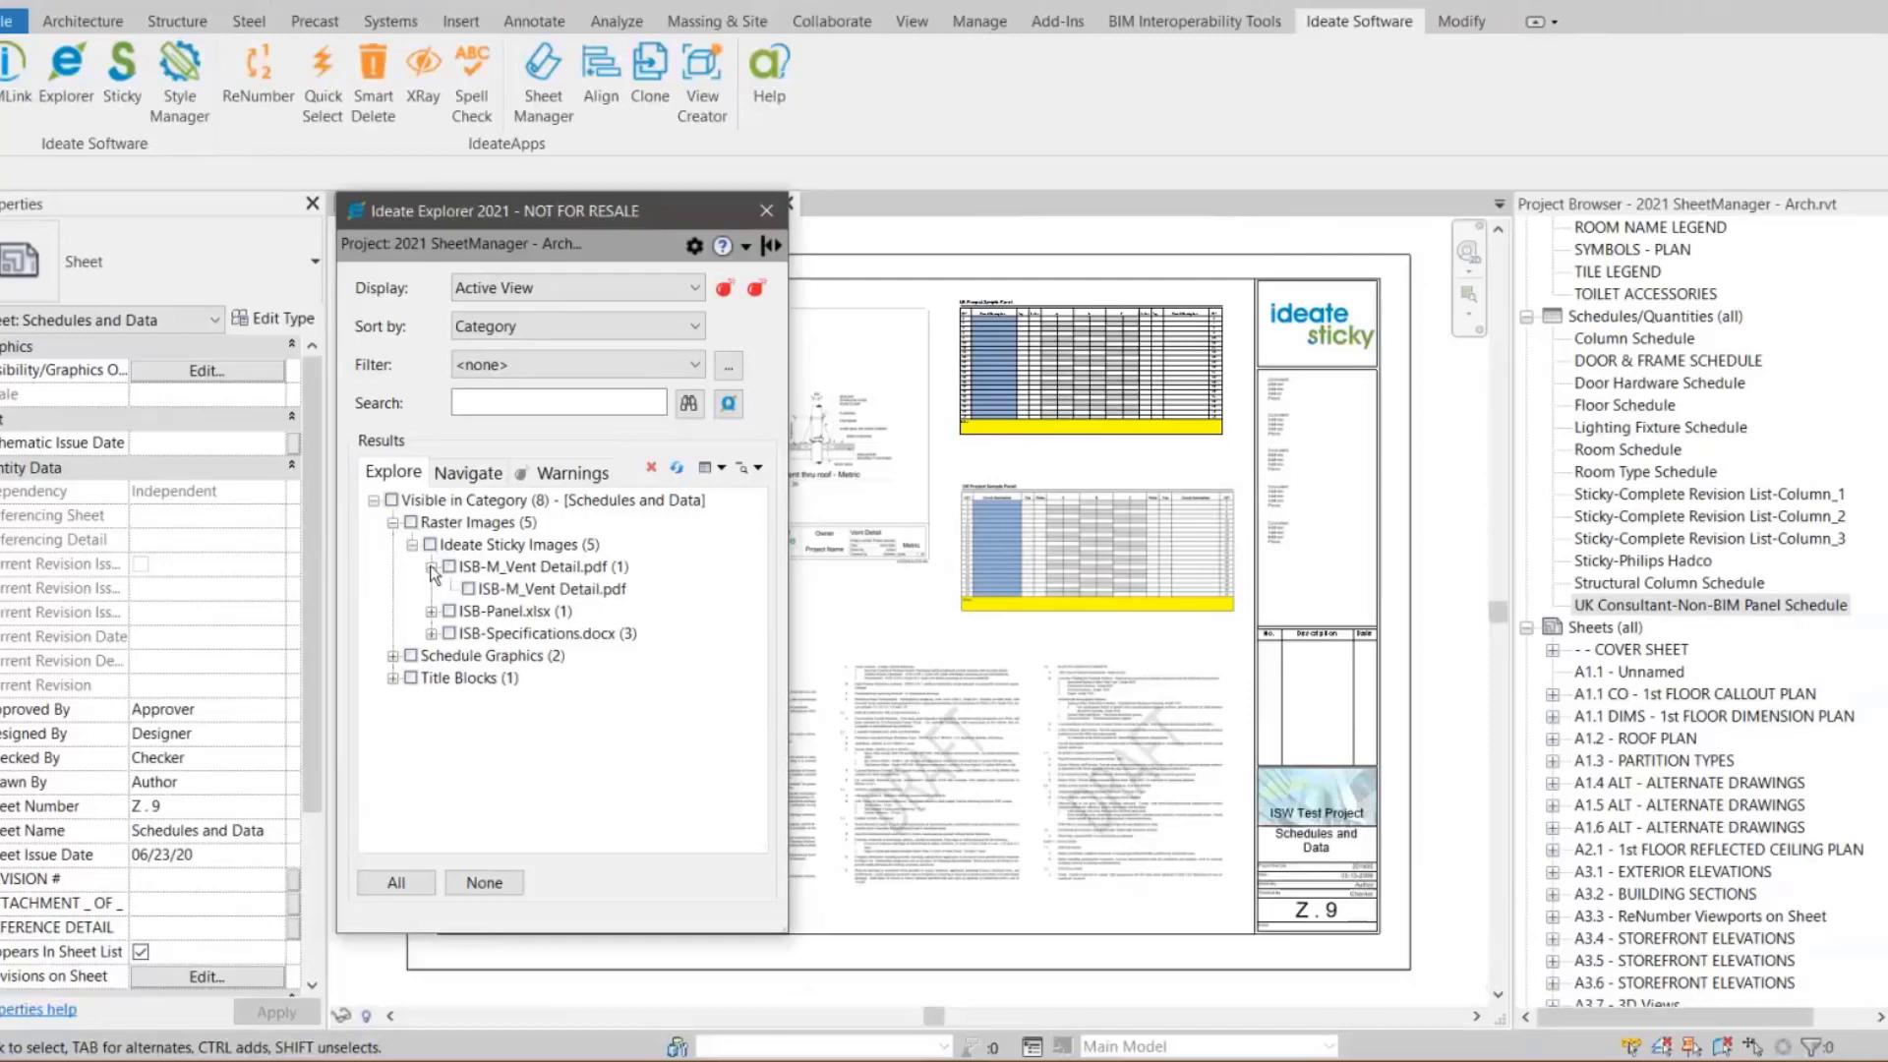
pyautogui.click(430, 611)
pyautogui.click(431, 655)
pyautogui.click(561, 722)
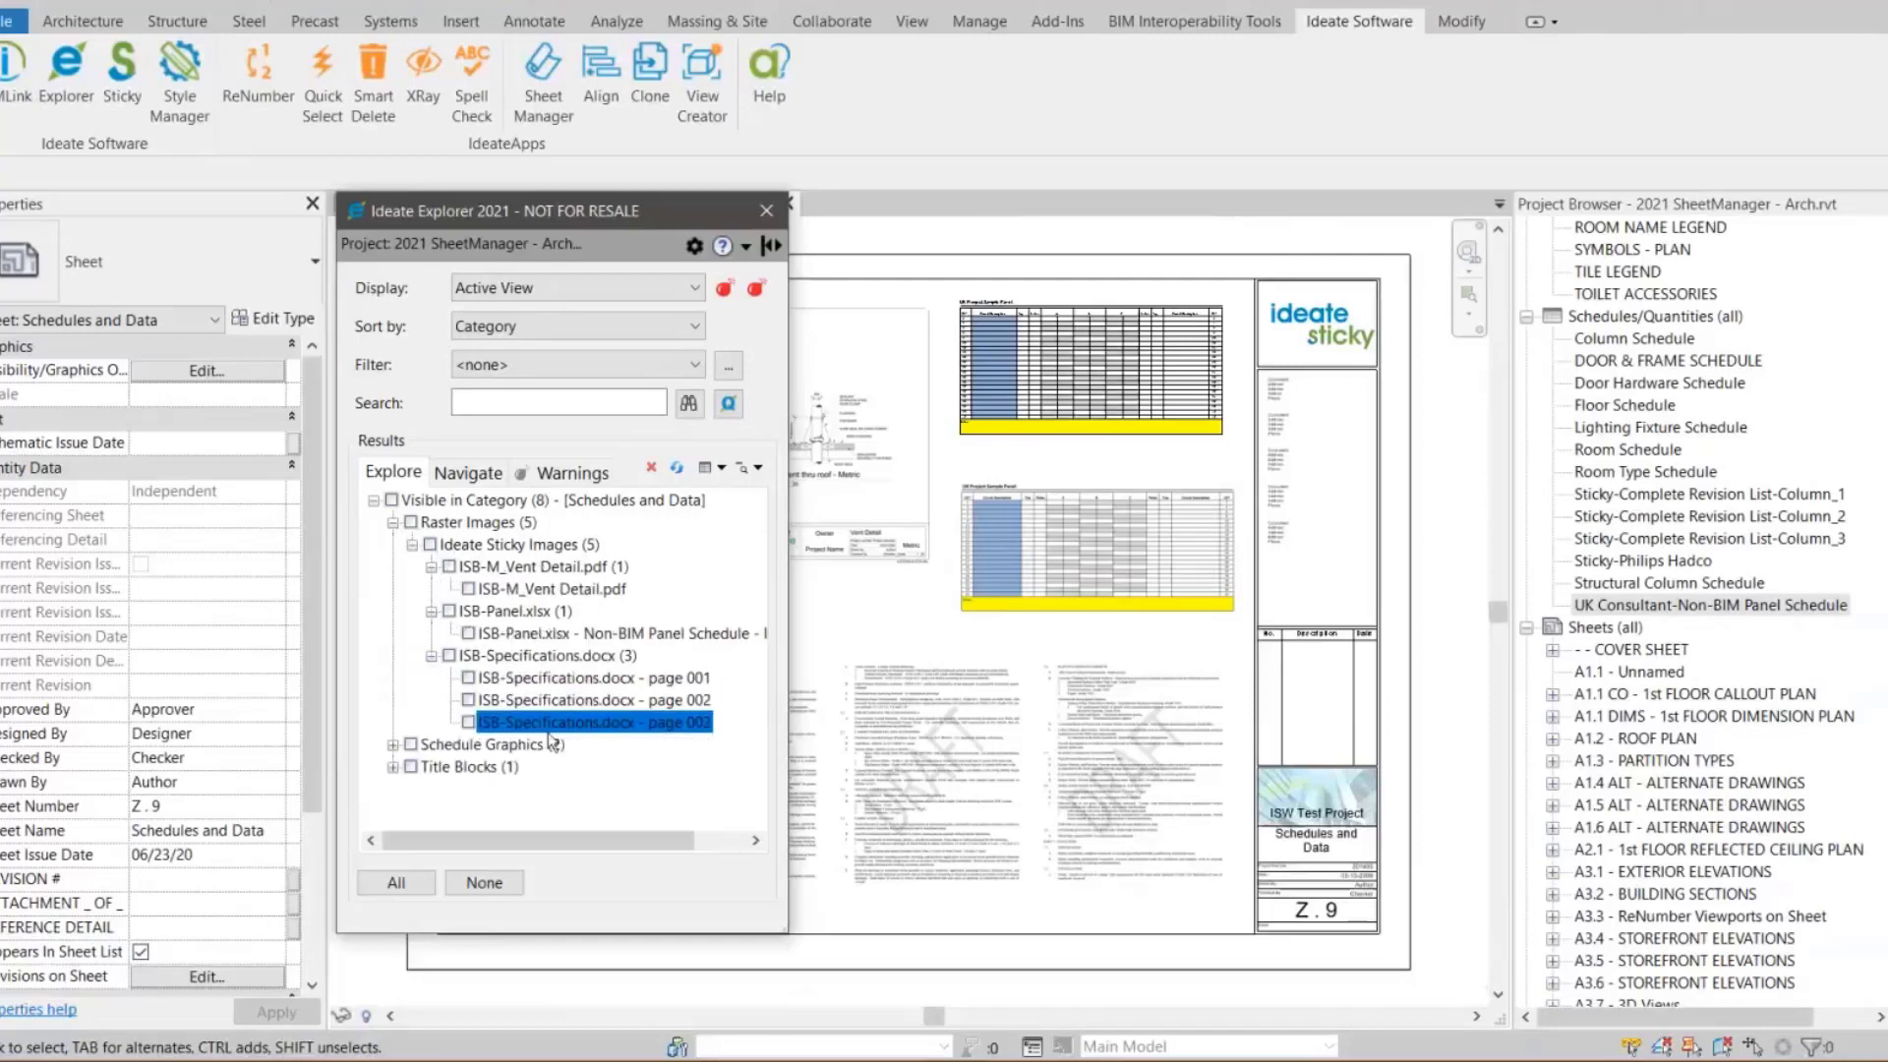
pyautogui.click(564, 678)
pyautogui.click(561, 701)
pyautogui.click(563, 678)
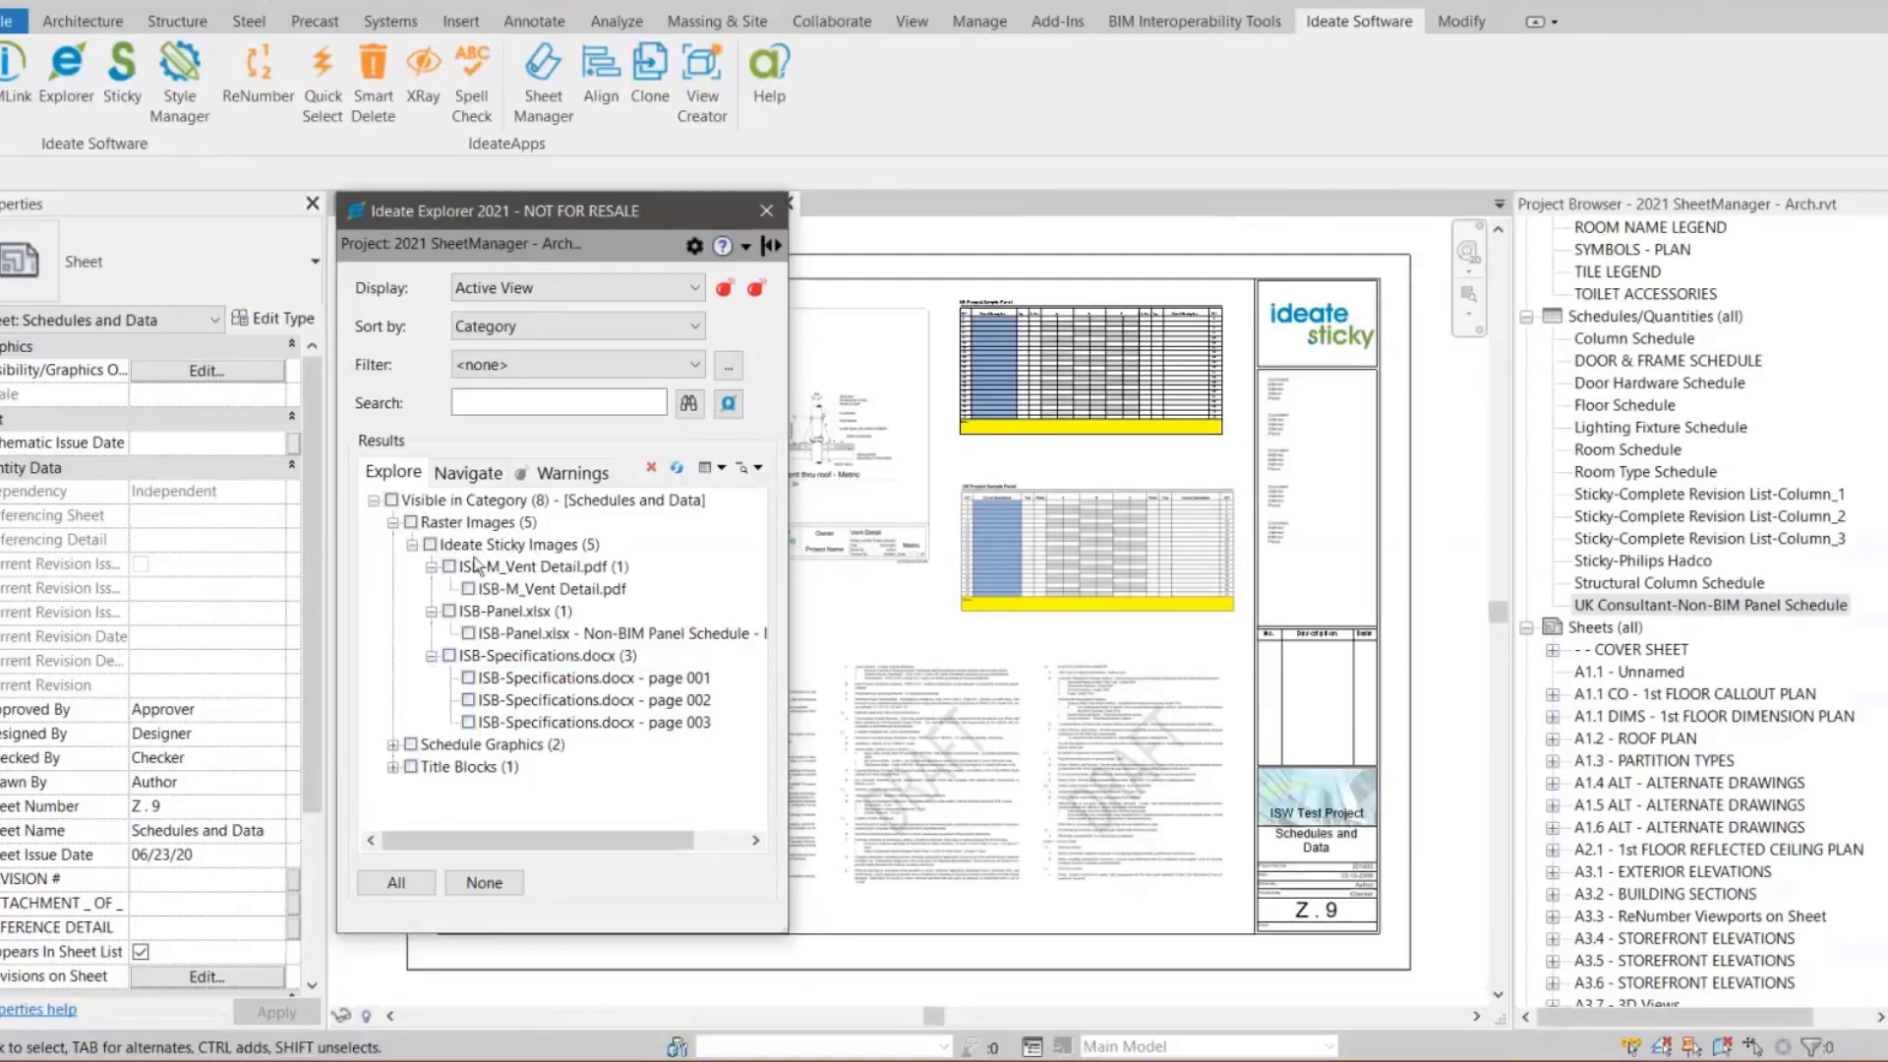
# Expand the Schedule Graphics category in Explorer to review the sticky schedules
pyautogui.click(391, 745)
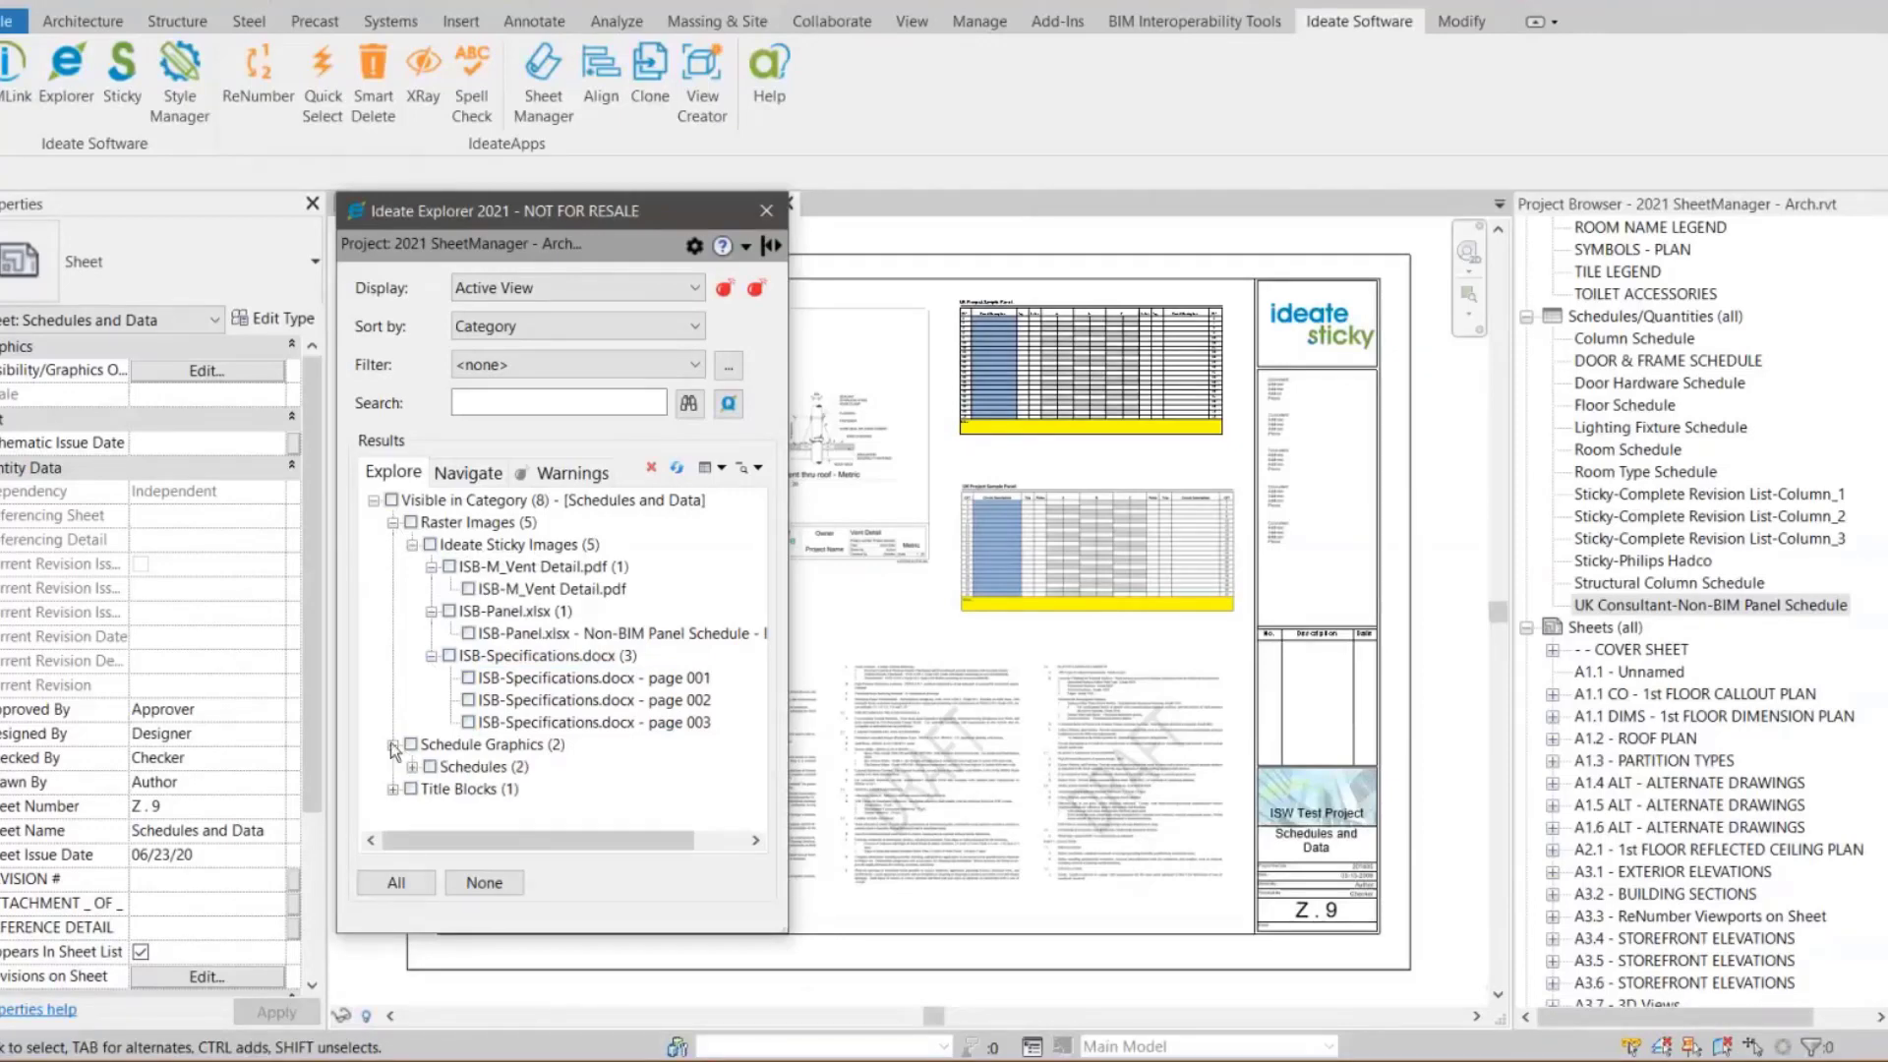
pyautogui.click(411, 767)
pyautogui.click(693, 699)
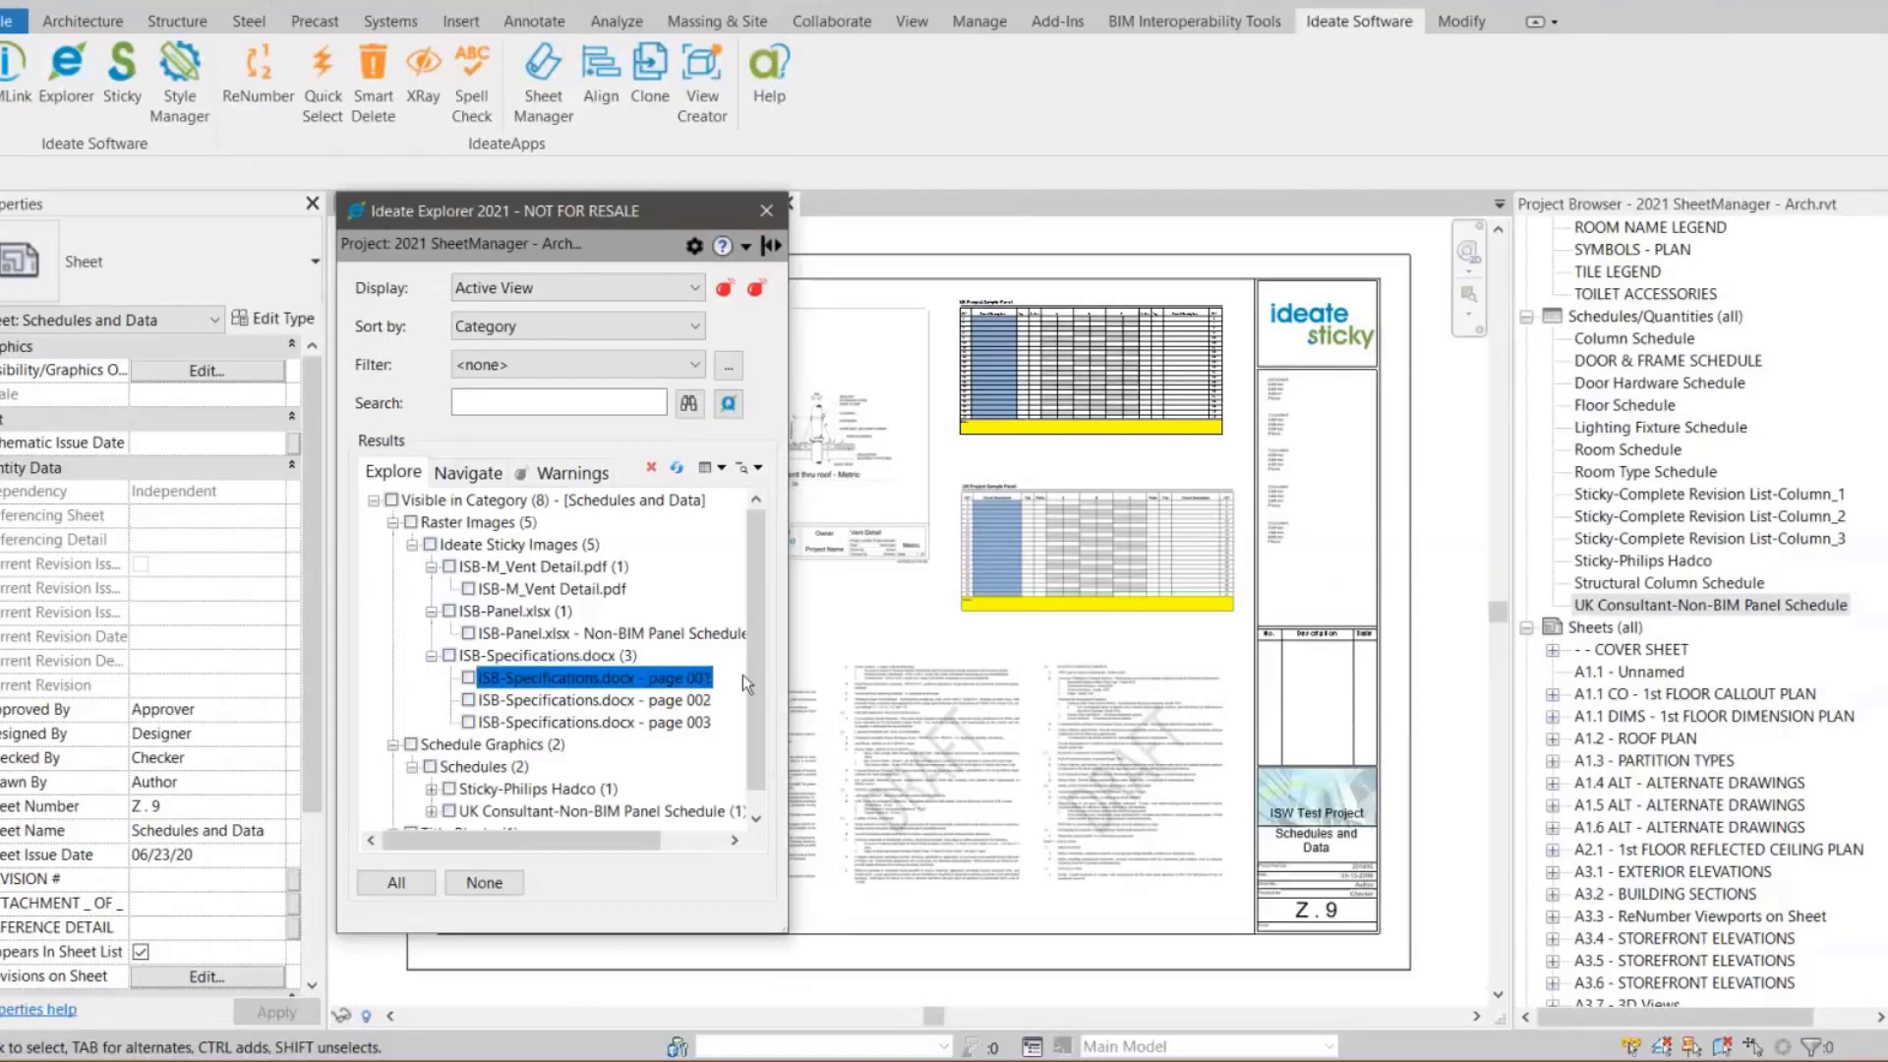
# Expand the Philips Hadco and UK Consultant schedule entries in Explorer to review them, then close Explorer
pyautogui.scroll(-1, 741, 675)
pyautogui.click(432, 767)
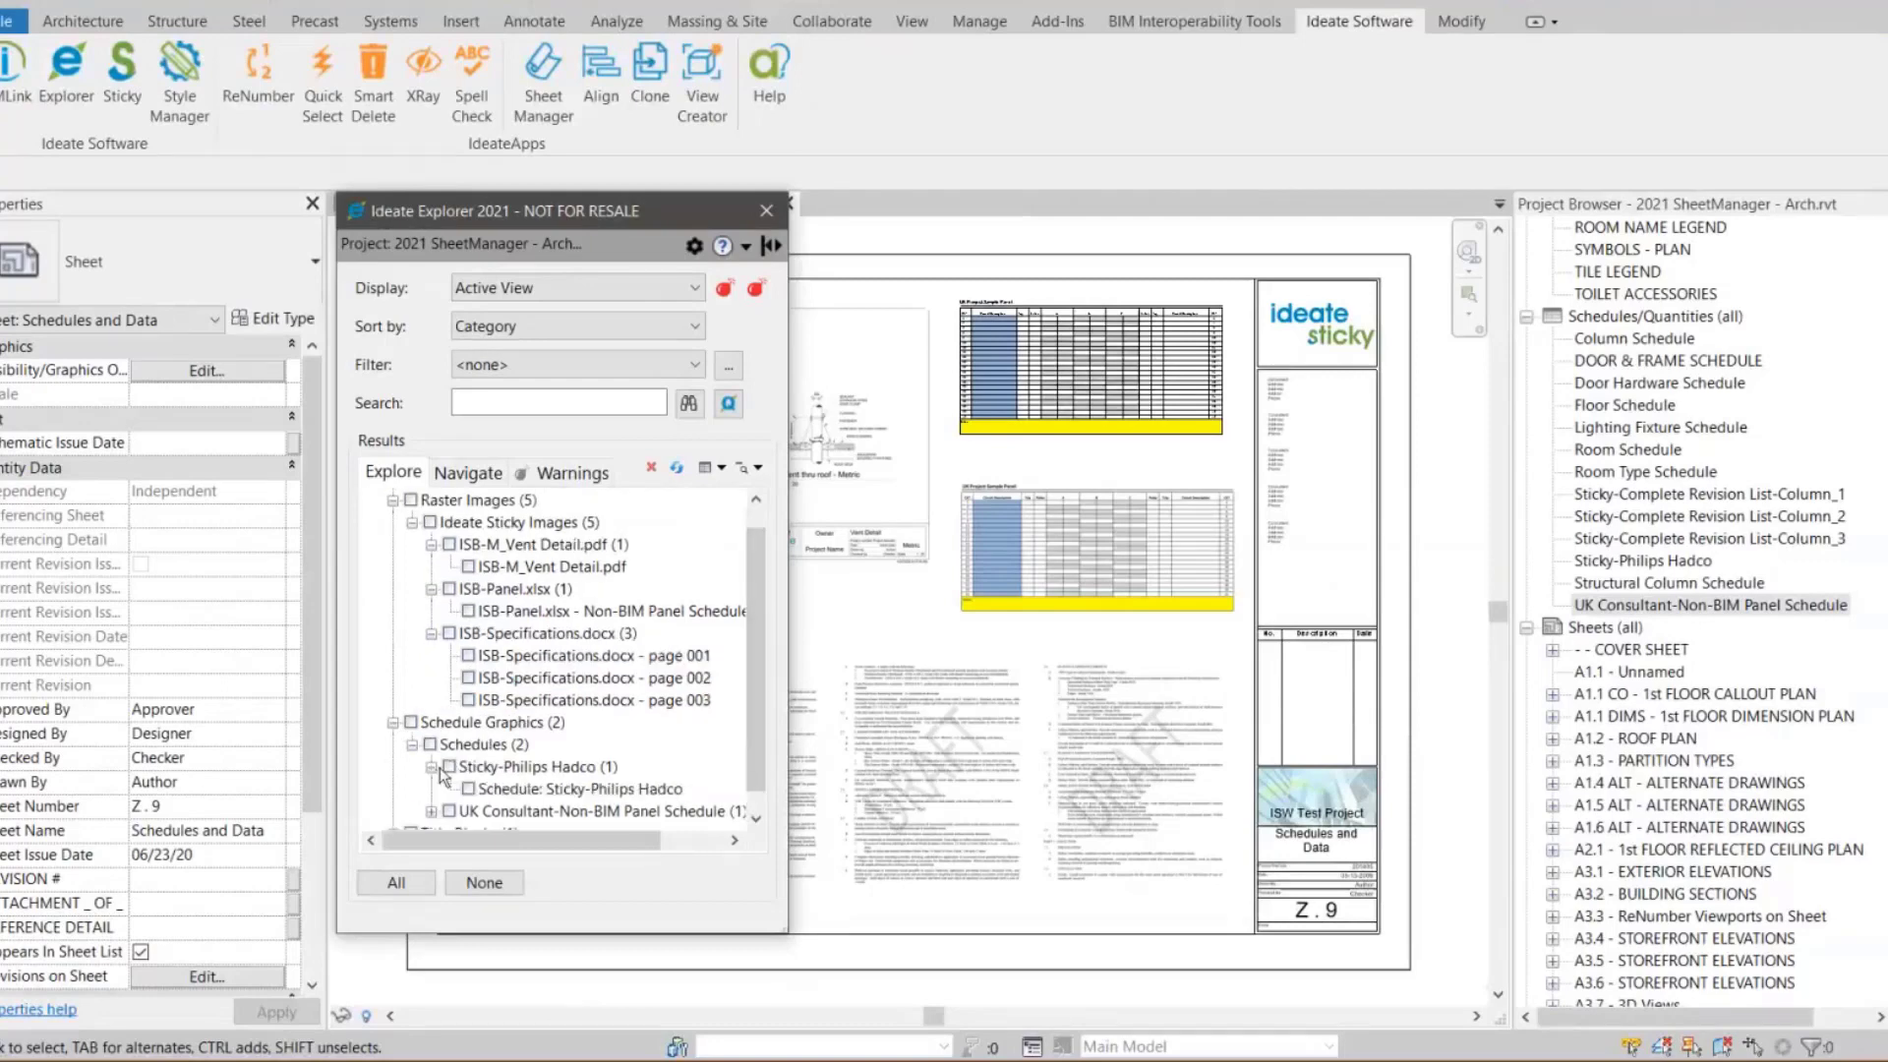
pyautogui.click(432, 811)
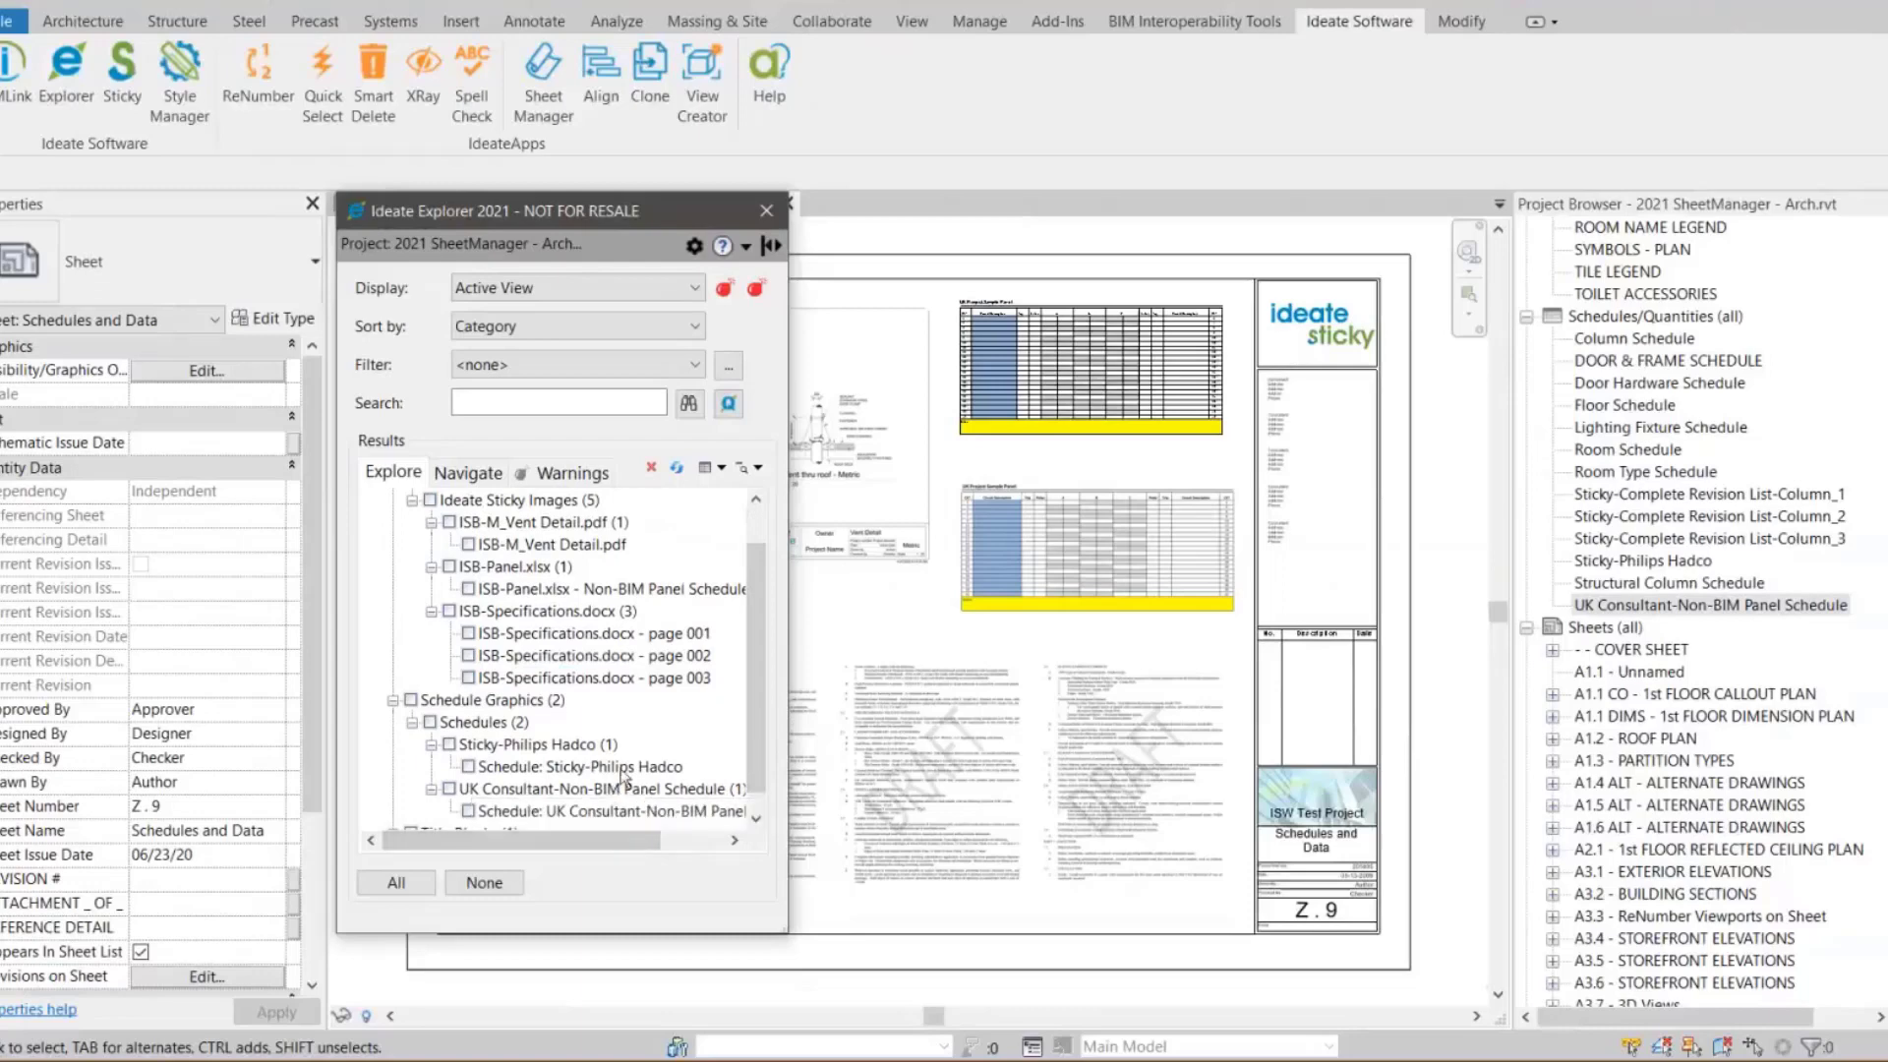
pyautogui.click(765, 211)
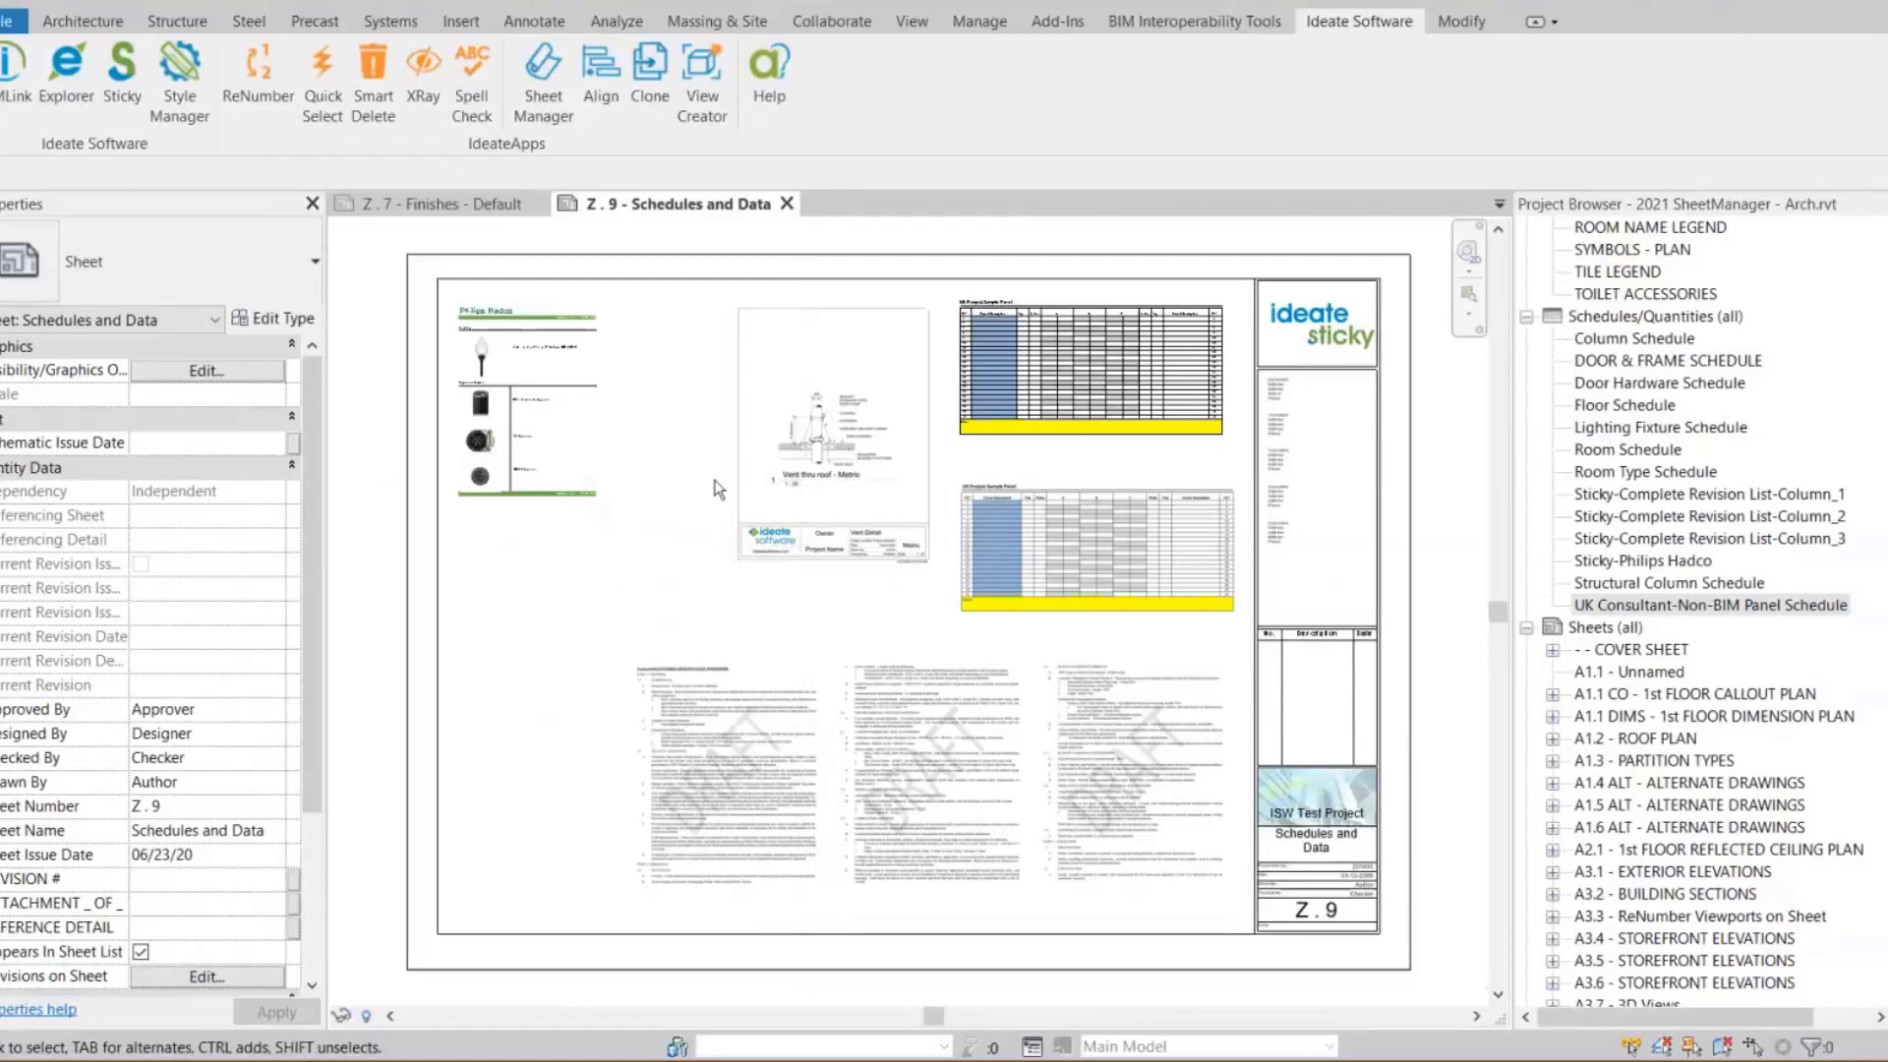
# Switch to the PowerPoint slide show presentation on Ideate Sticky
pyautogui.hotkey('alt', 'Tab')
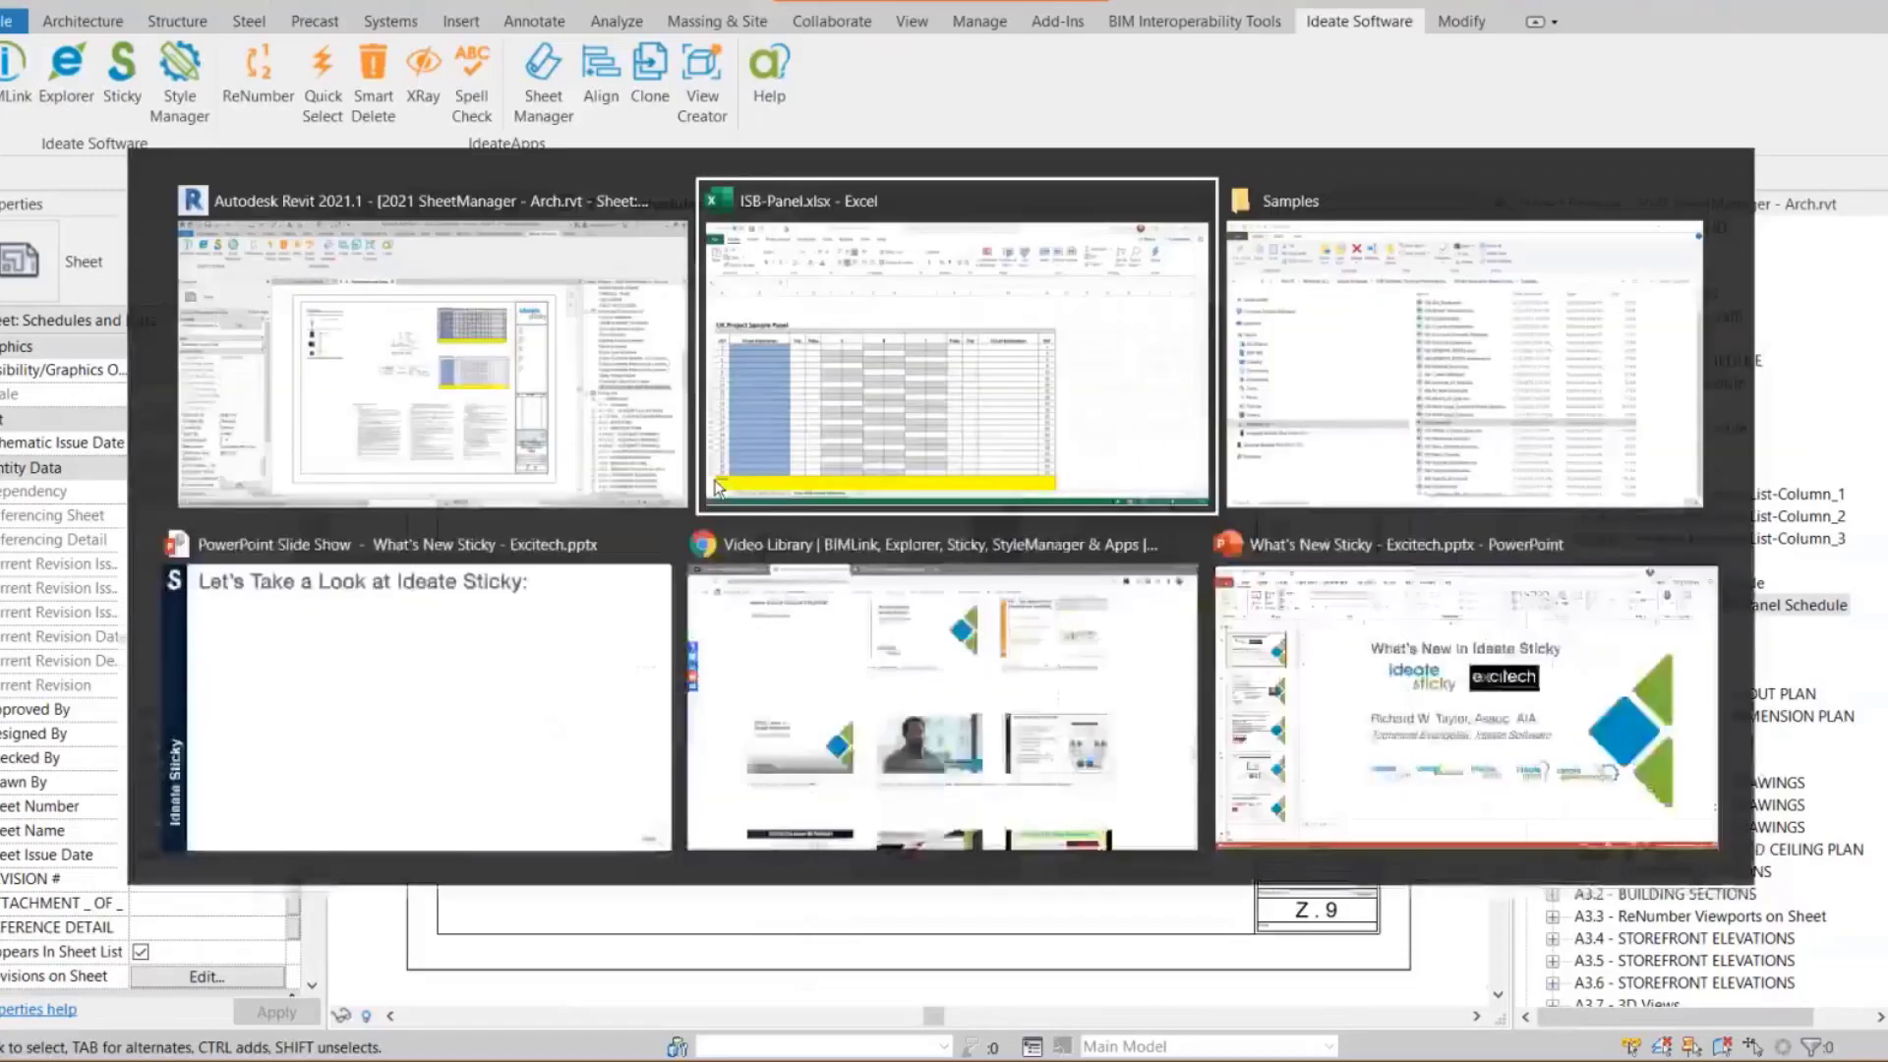
pyautogui.hotkey('alt', 'Tab')
pyautogui.hotkey('alt', 'Tab')
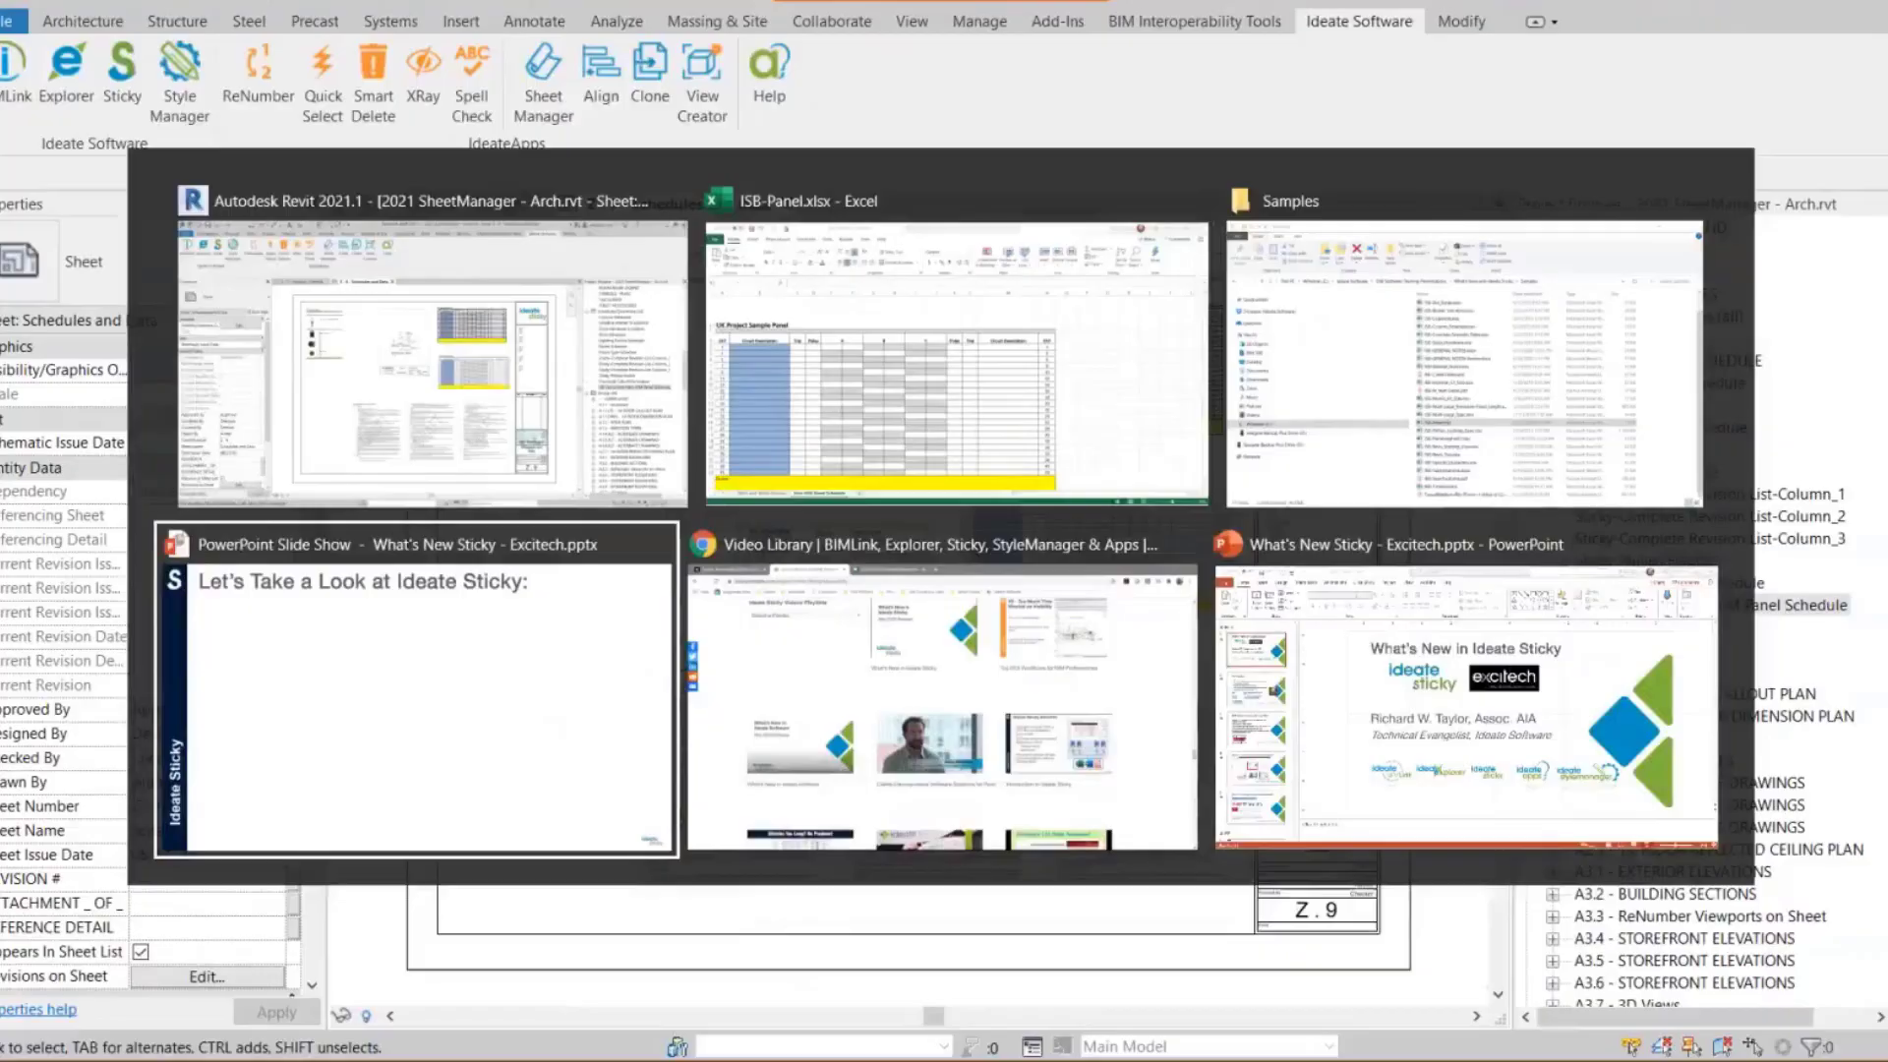
pyautogui.press('Right')
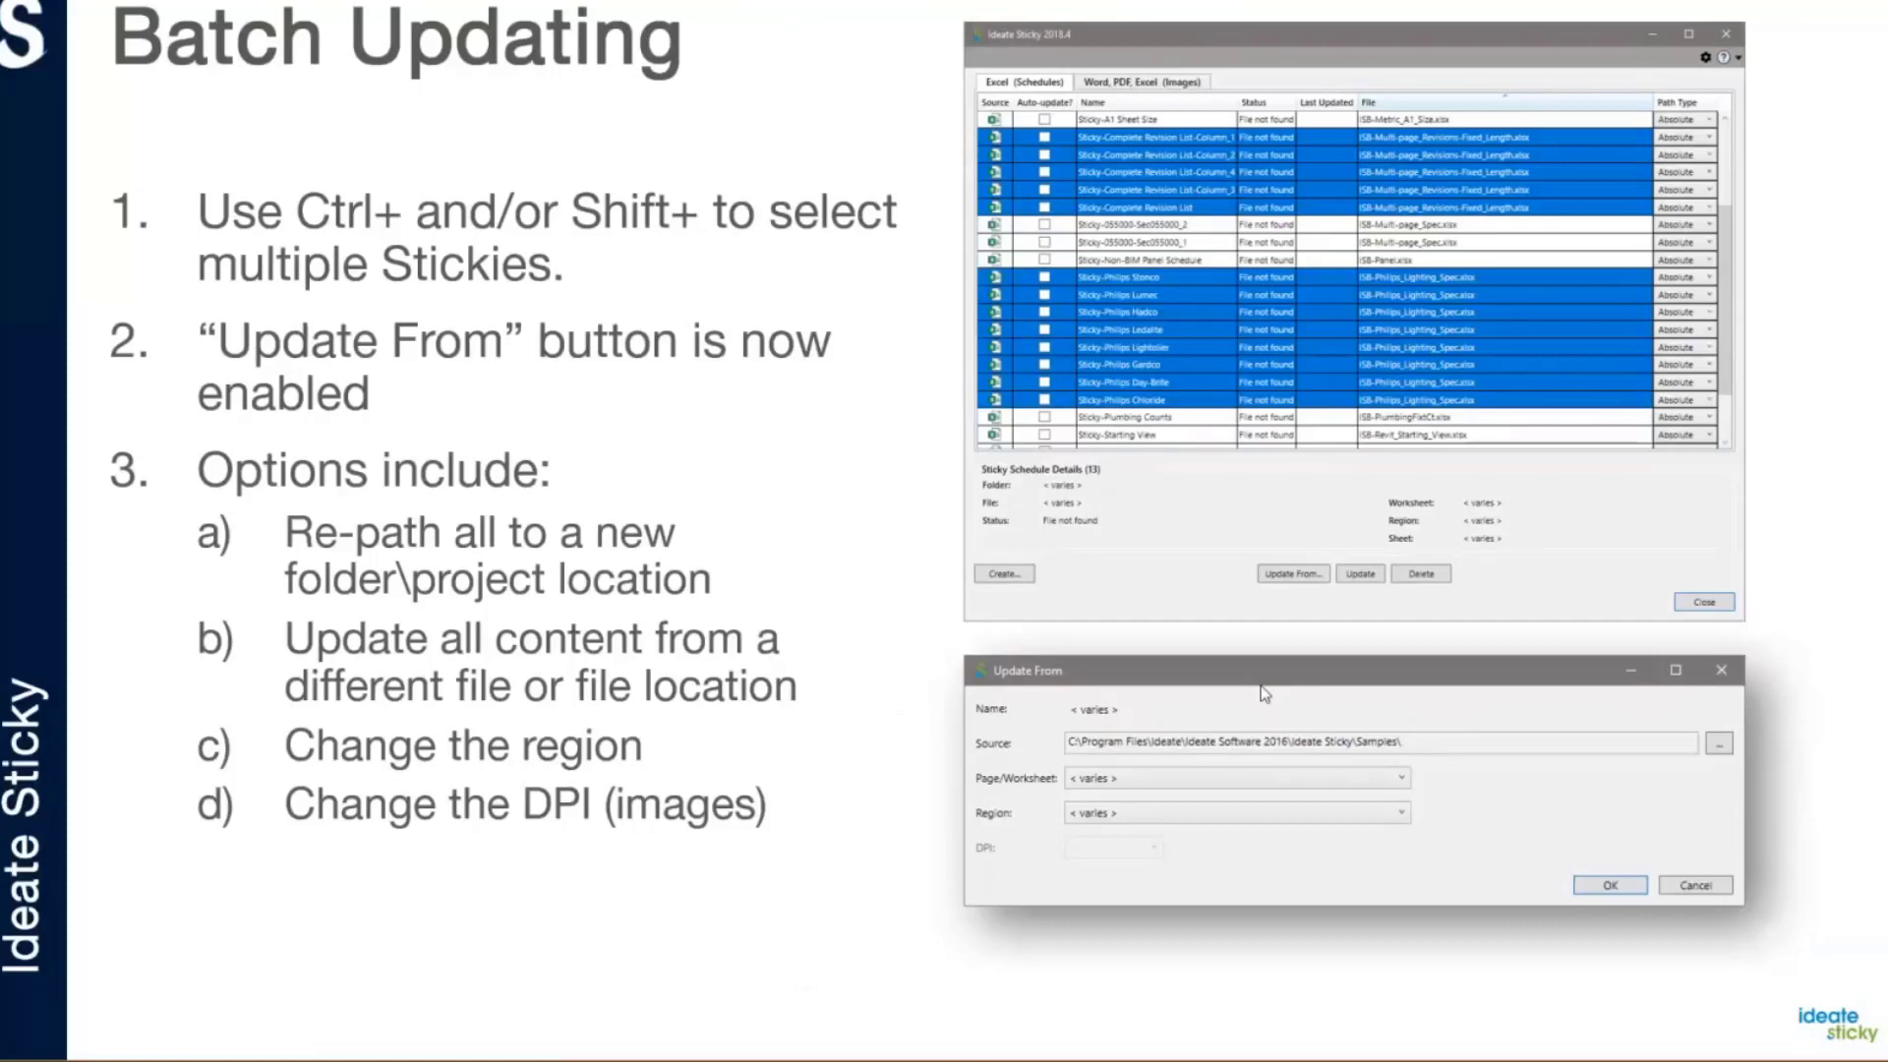
pyautogui.press('Right')
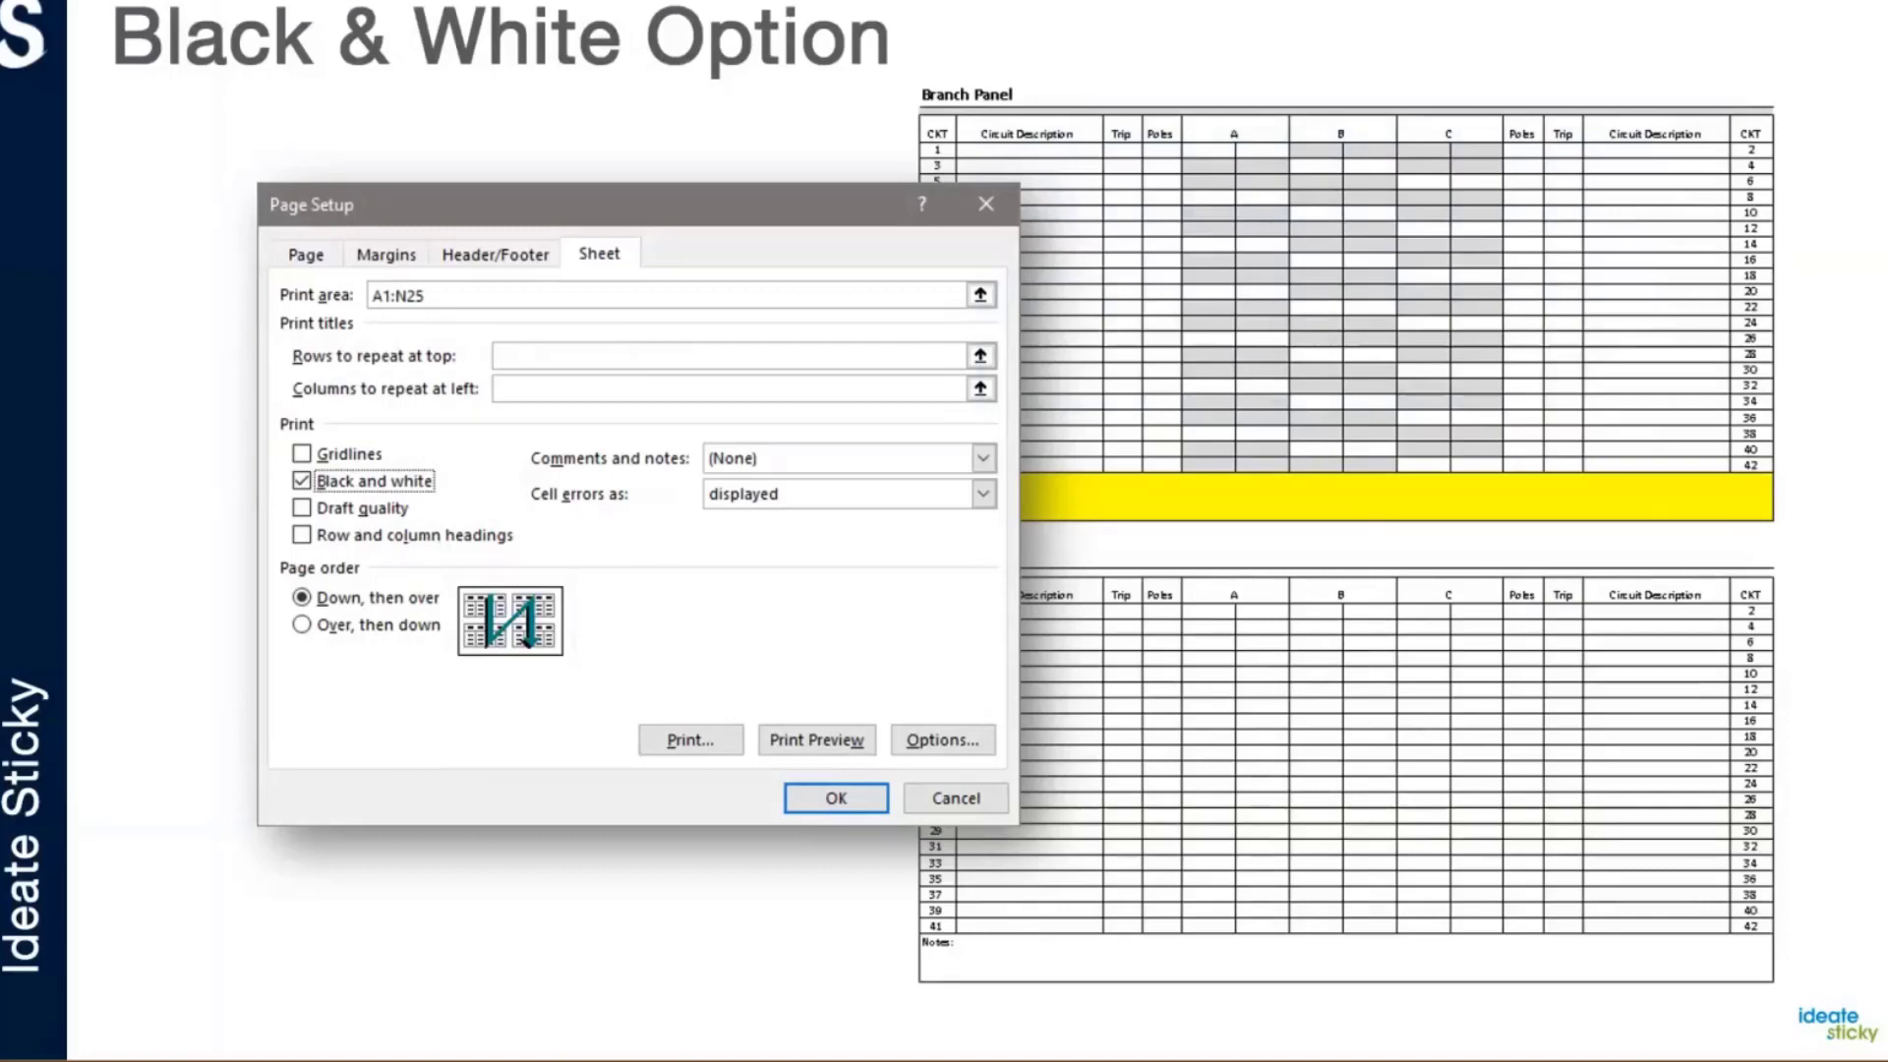
pyautogui.press('Right')
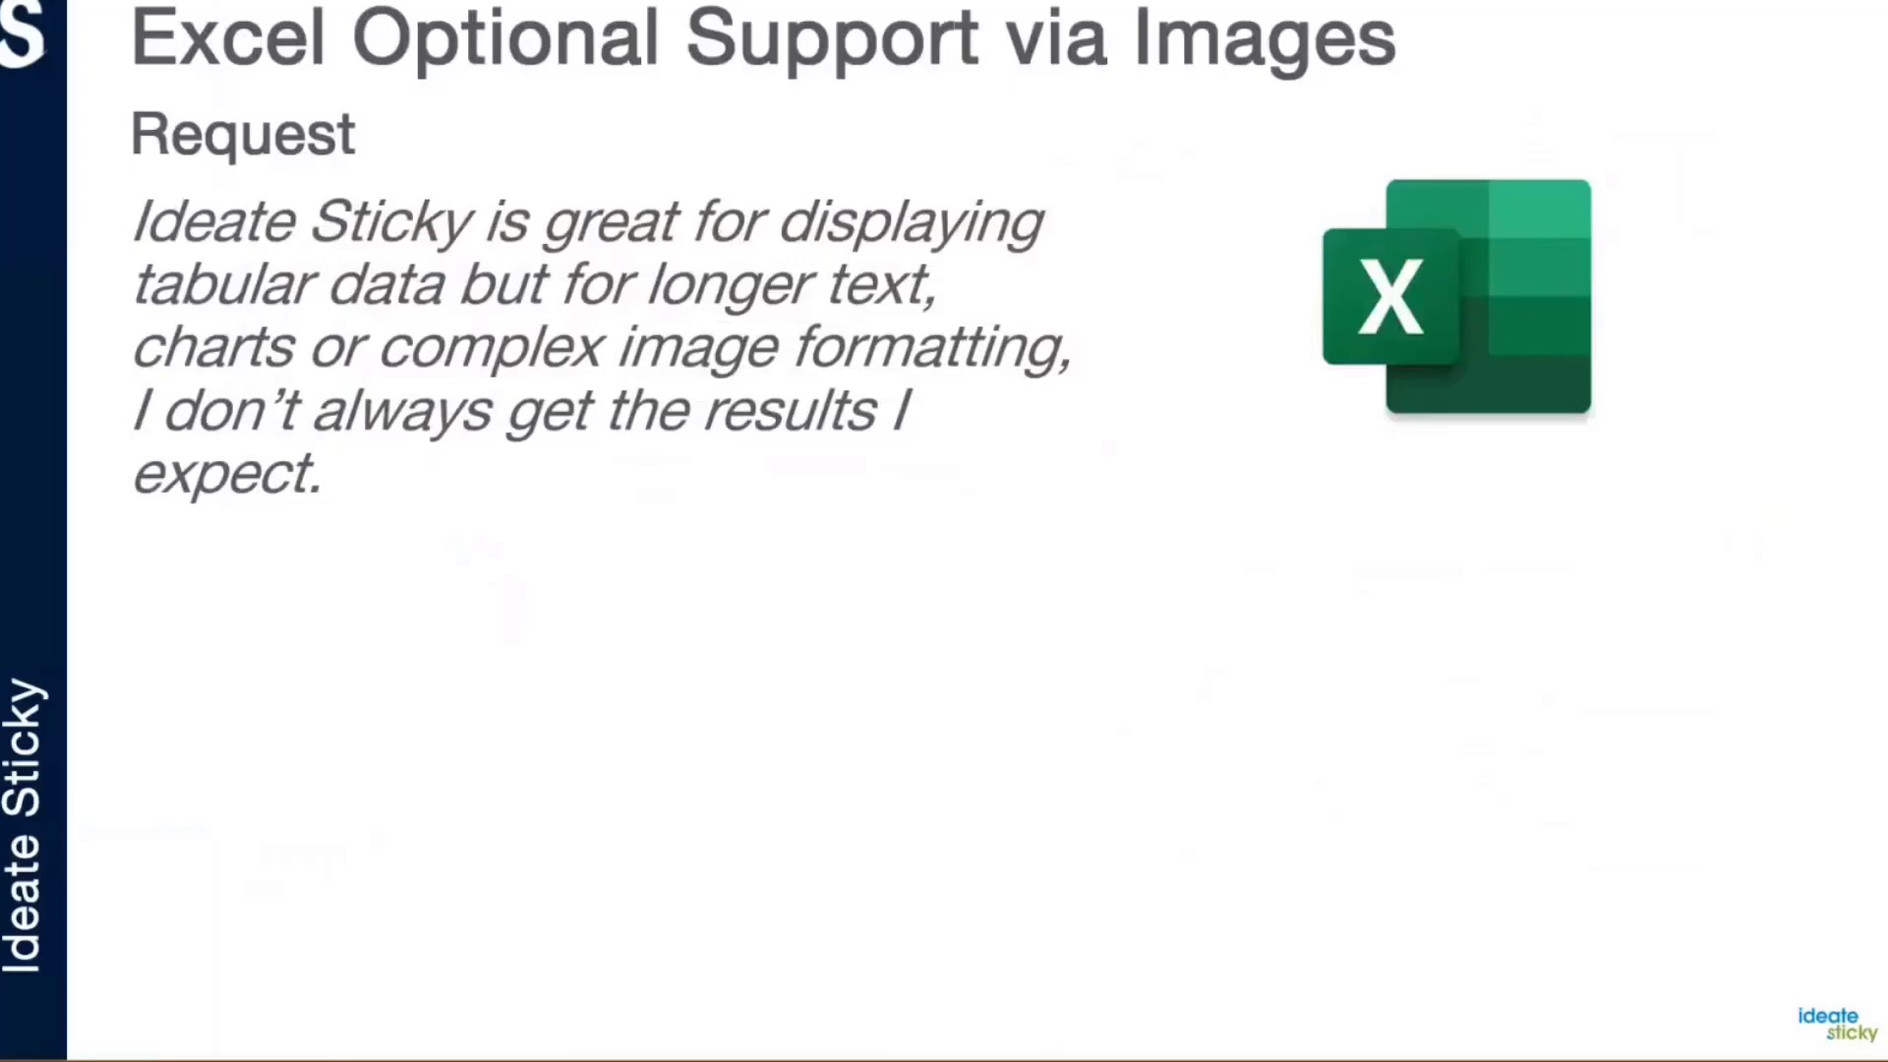
pyautogui.click(727, 735)
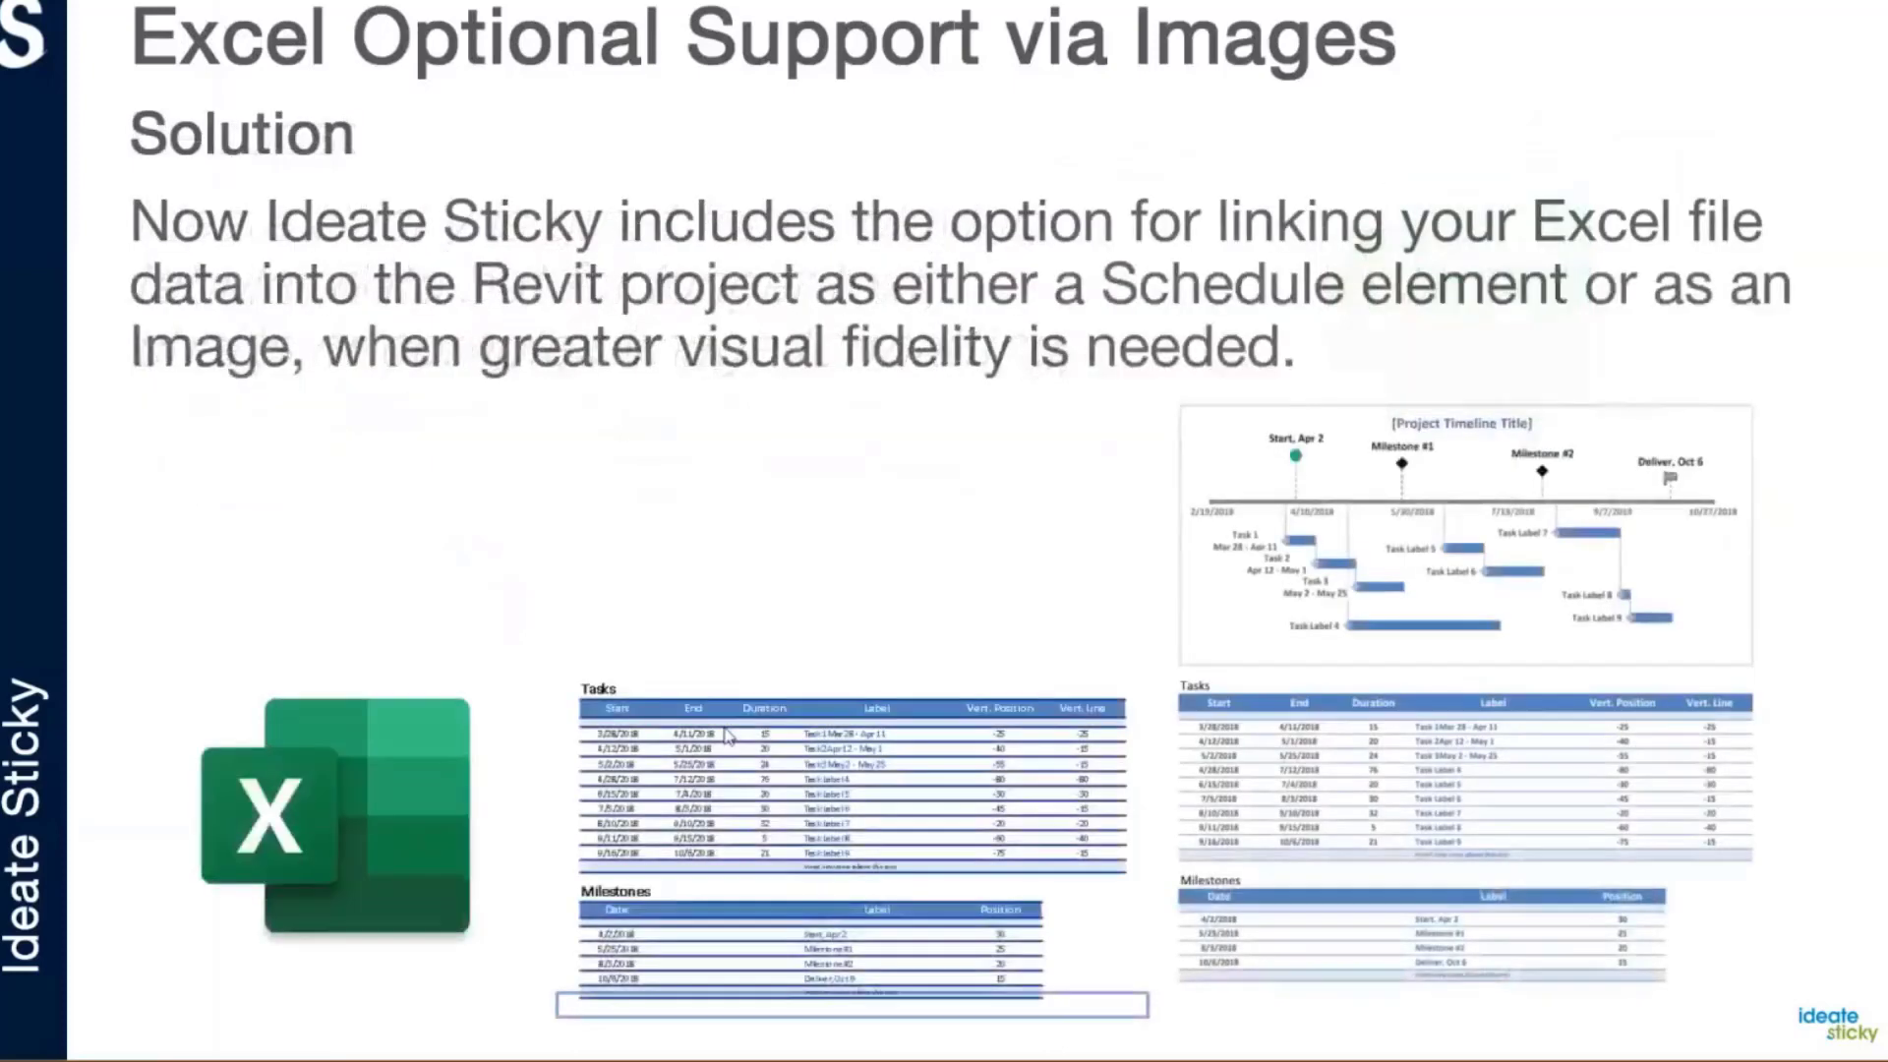